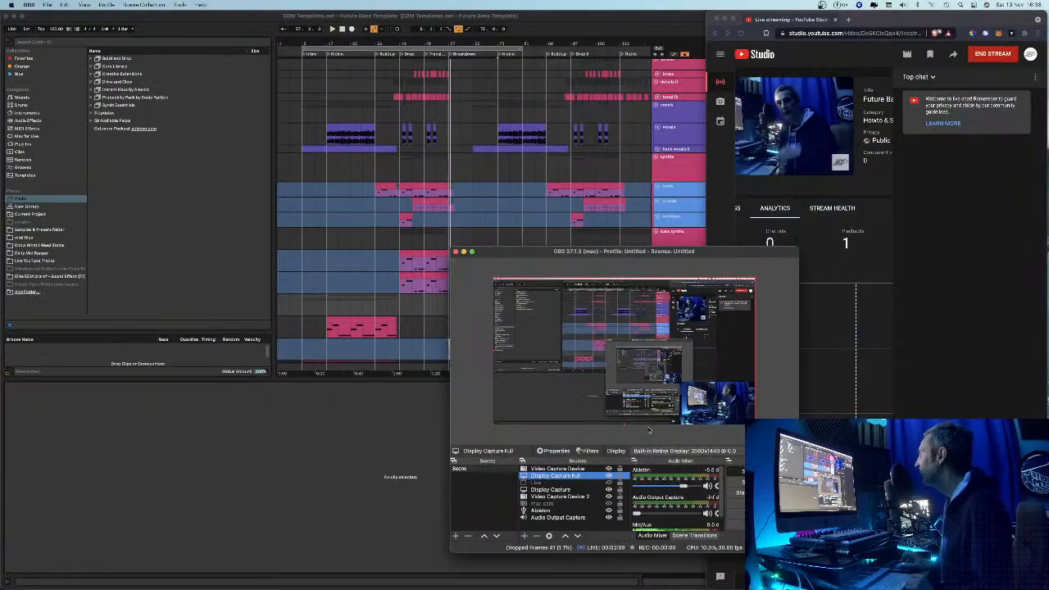
# Minimise the OBS window and enlarge the Ableton Live arrangement by hiding the clip detail view and the browser
pyautogui.click(464, 253)
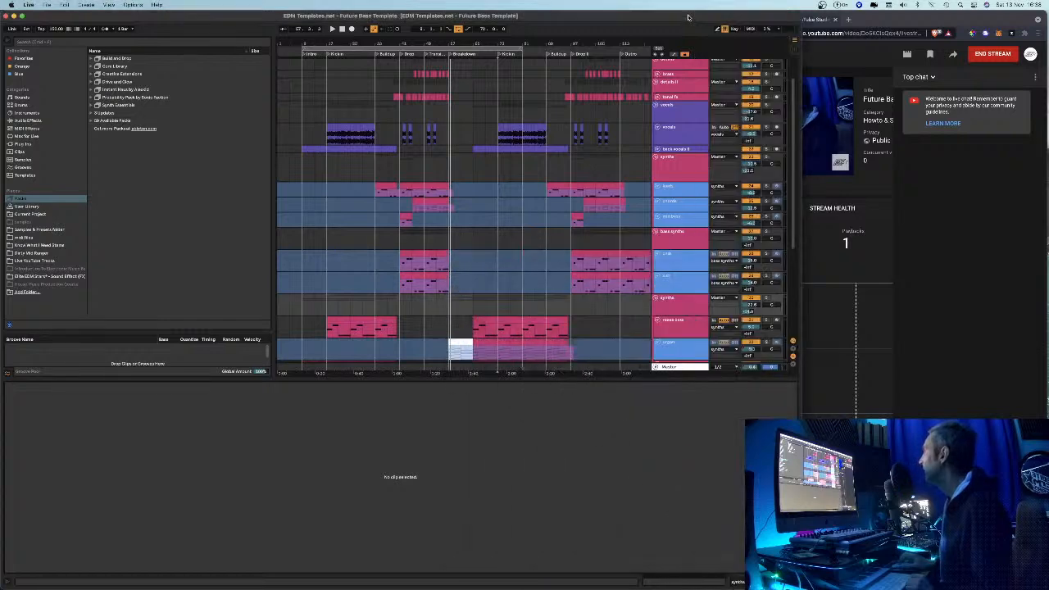
pyautogui.moveTo(801, 14); pyautogui.dragTo(809, 15)
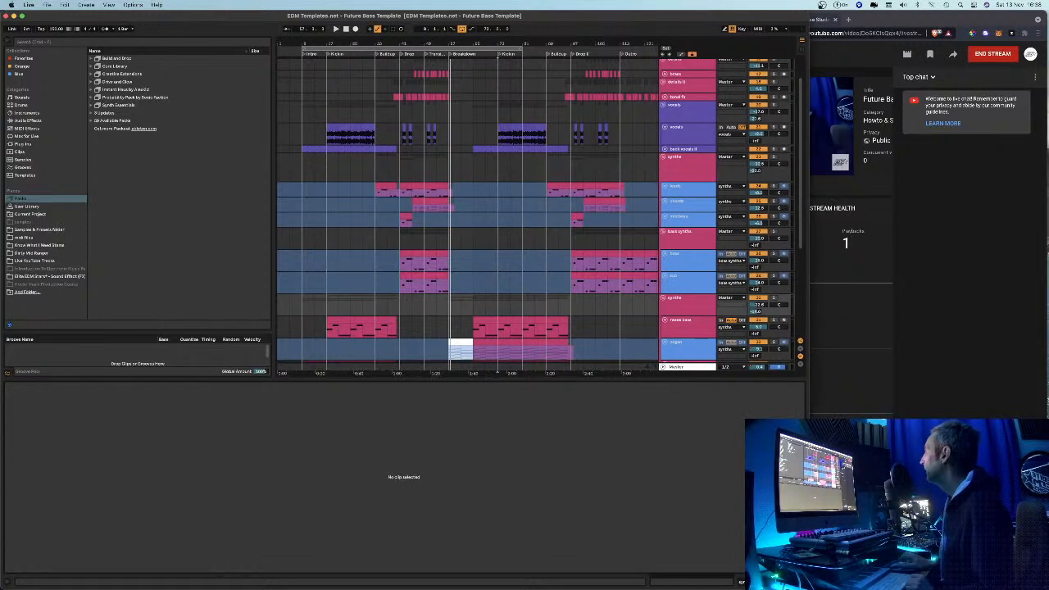
pyautogui.press('super+alt+l')
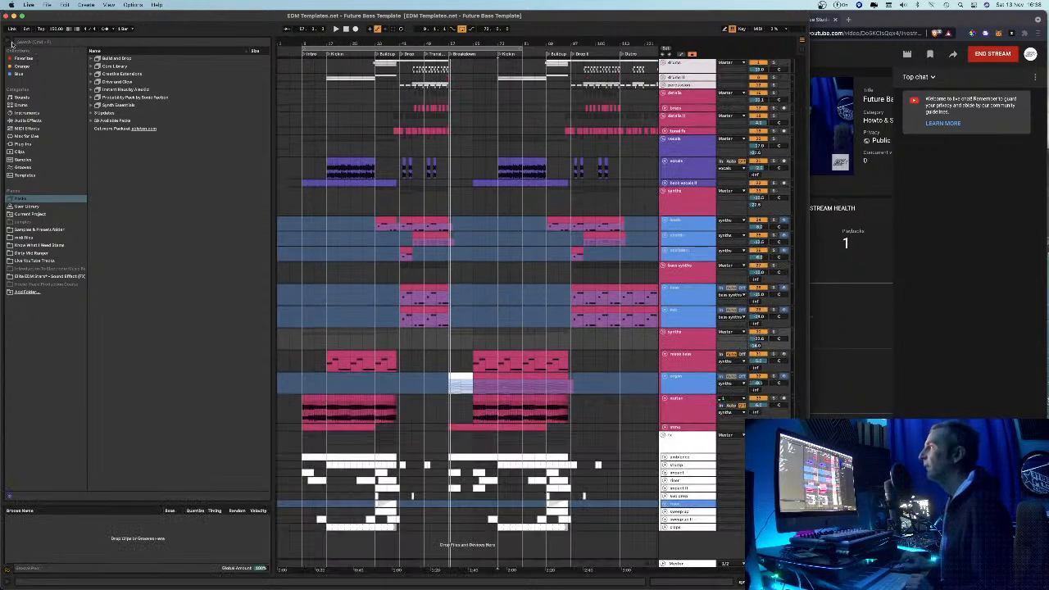
pyautogui.click(11, 43)
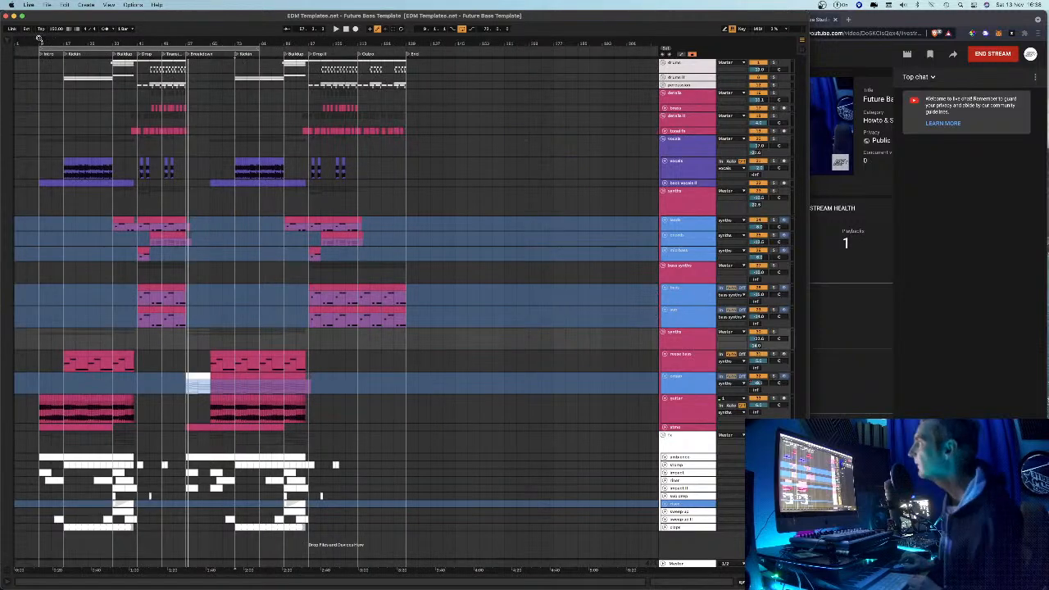
pyautogui.moveTo(26, 43); pyautogui.dragTo(26, 76)
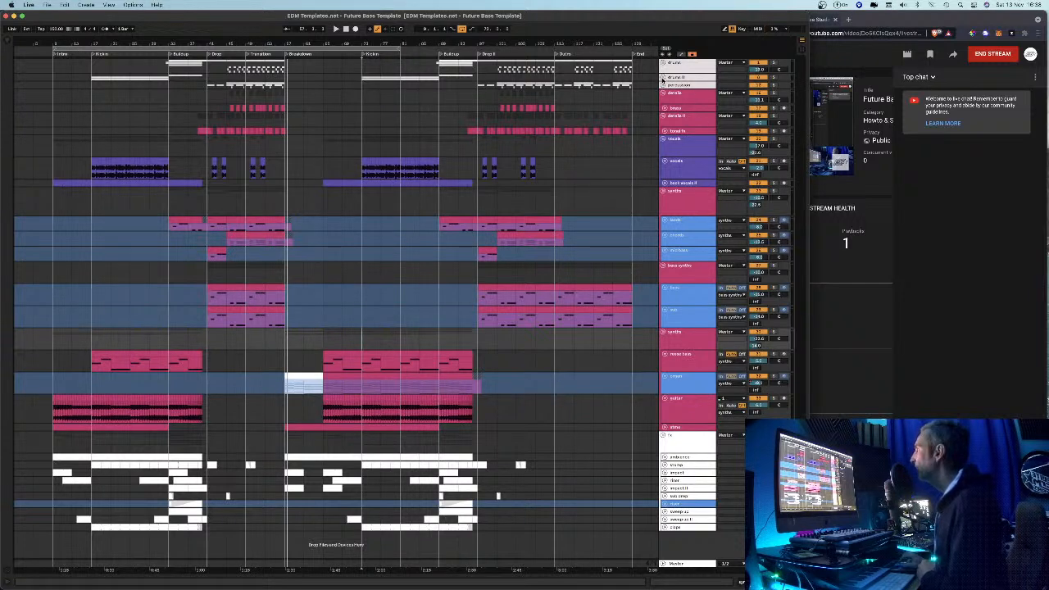
# Unfold the drums II and drums groups to expose their tracks, and select the drums II group
pyautogui.click(663, 78)
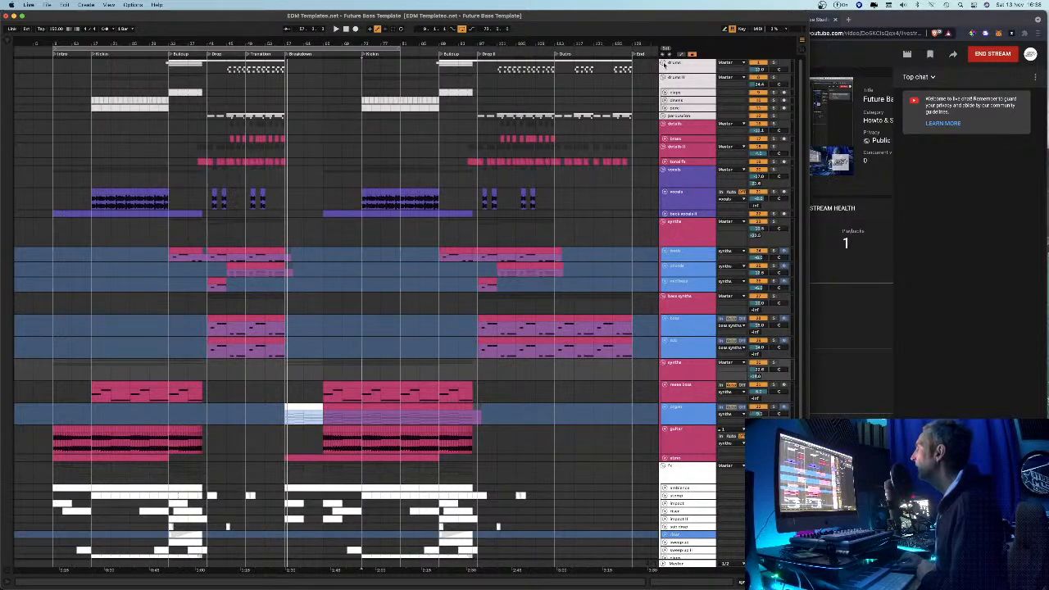
pyautogui.click(662, 66)
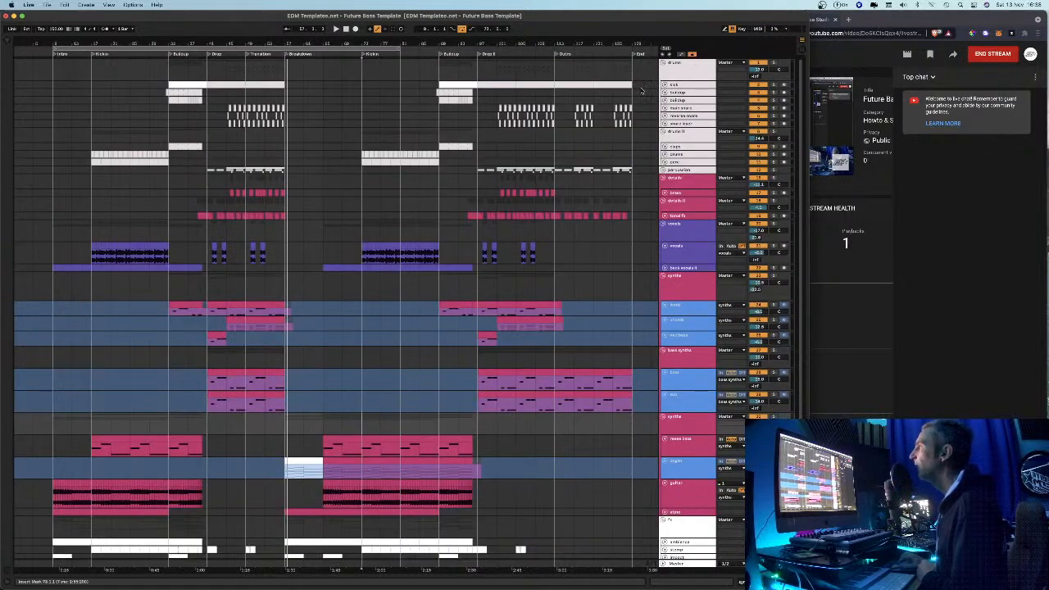
pyautogui.click(681, 134)
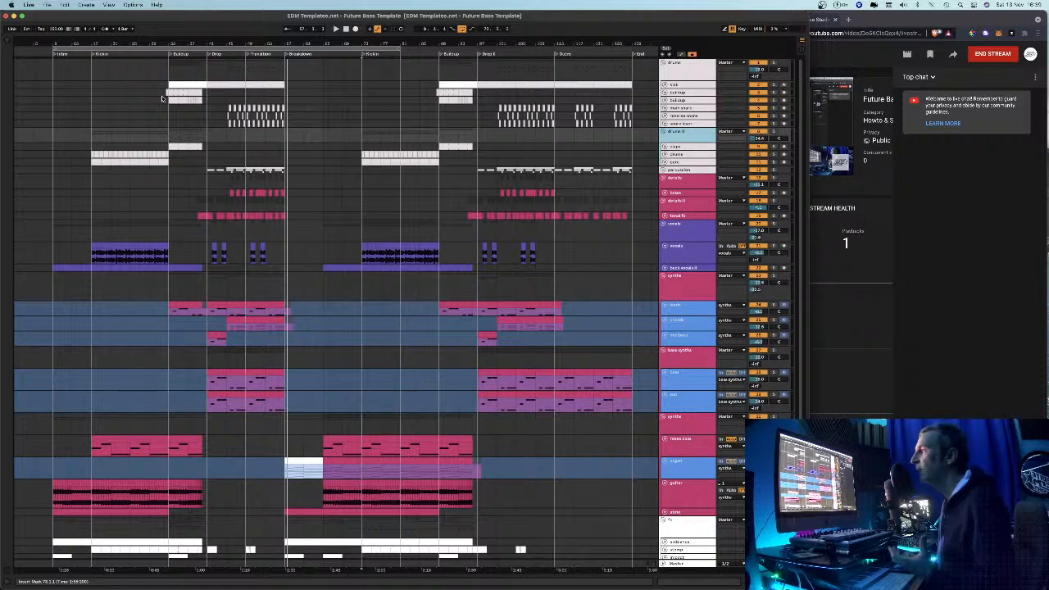
# Review the song sections in the arrangement, highlighting the vocals track from bar 65 to bar 113
pyautogui.moveTo(287, 44)
pyautogui.mouseDown()
pyautogui.moveTo(287, 54)
pyautogui.moveTo(286, 41)
pyautogui.mouseUp()
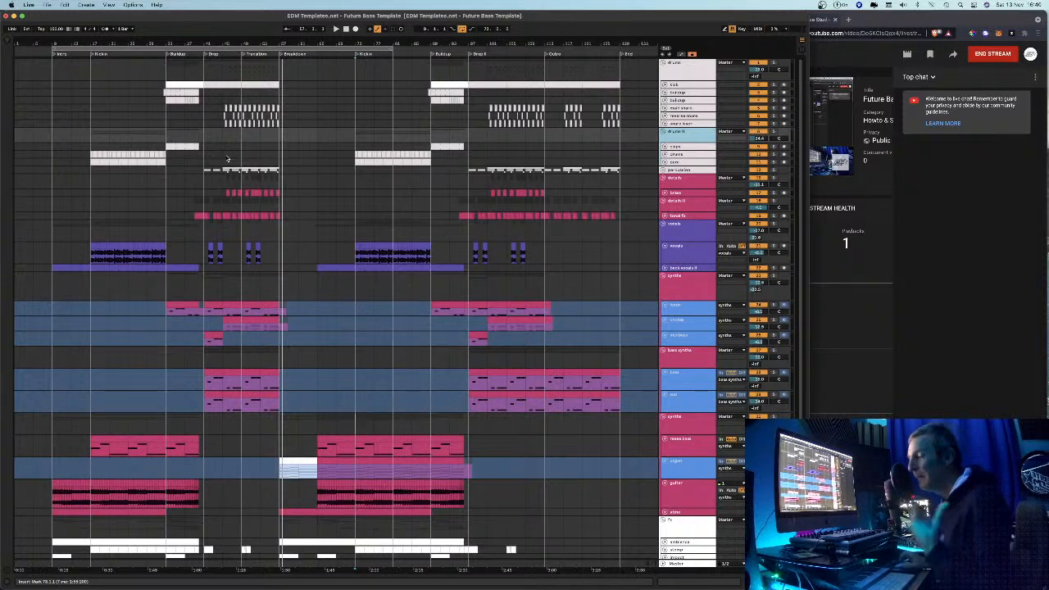
pyautogui.moveTo(50, 40); pyautogui.dragTo(49, 56)
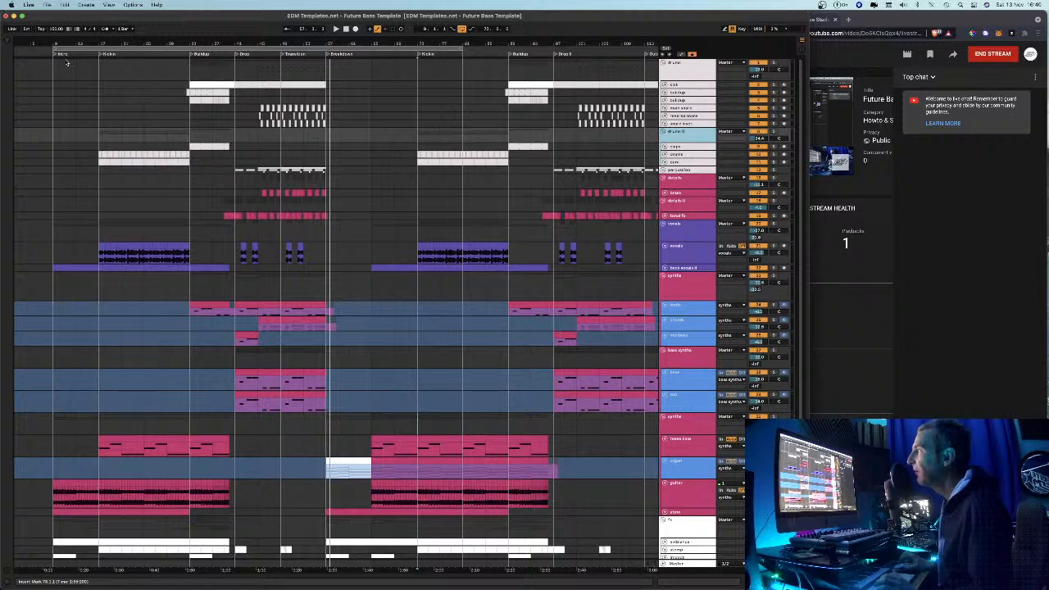
pyautogui.moveTo(427, 41); pyautogui.dragTo(427, 26)
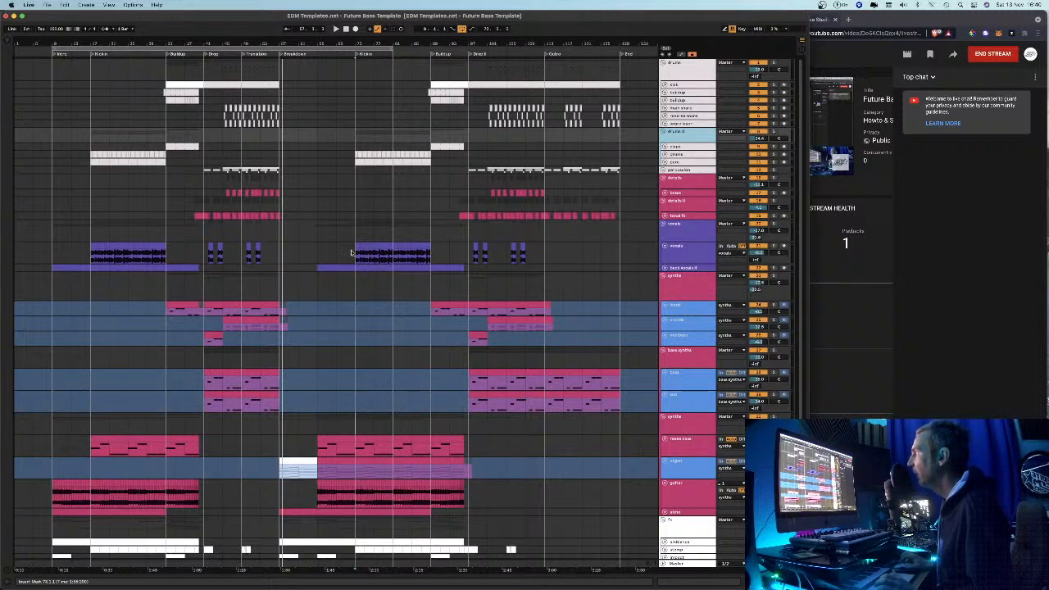
pyautogui.moveTo(15, 254); pyautogui.dragTo(542, 260)
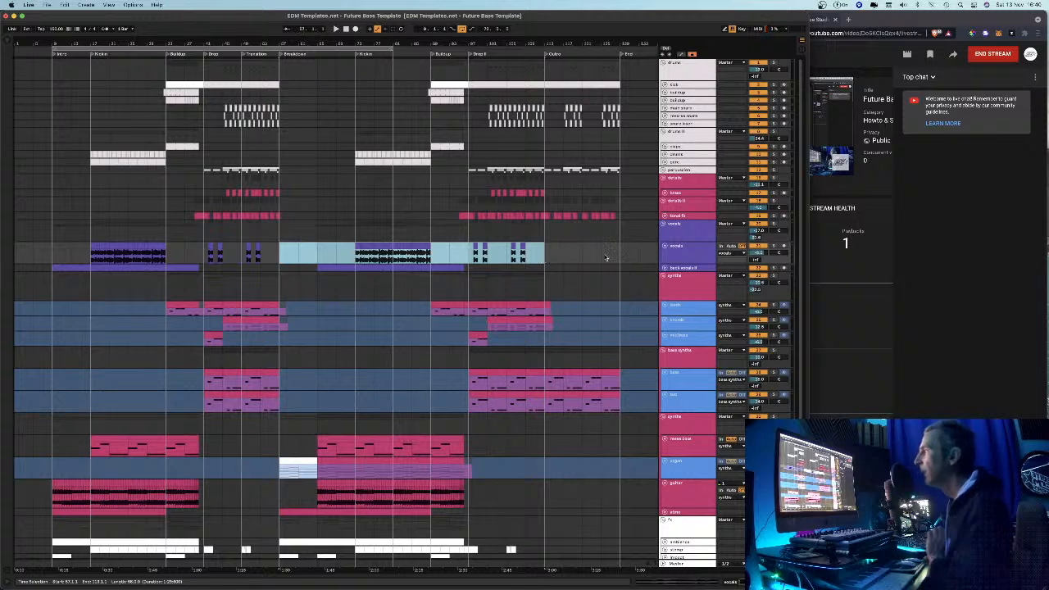
pyautogui.click(33, 309)
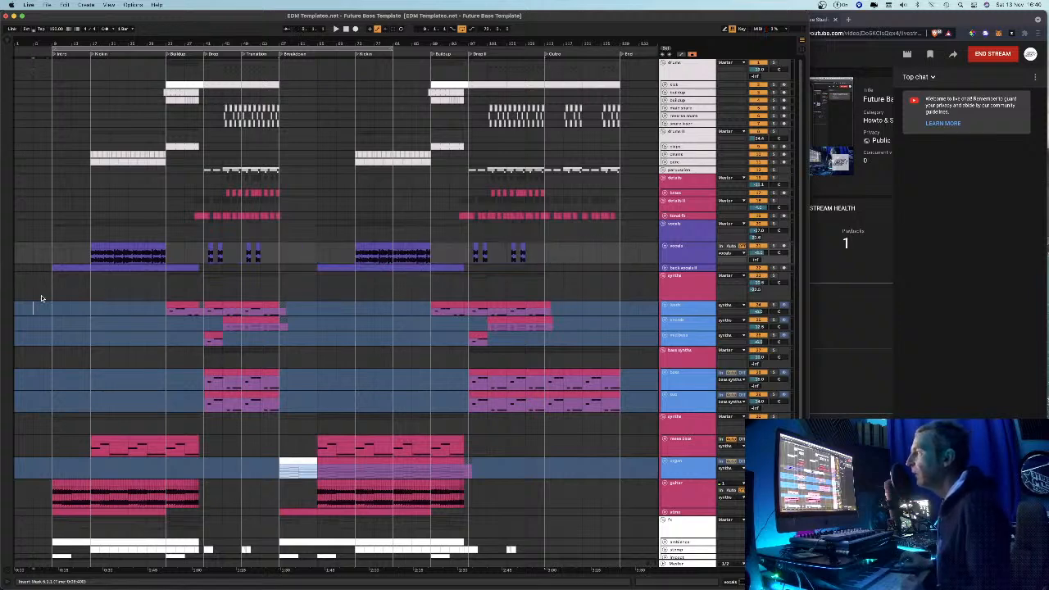
pyautogui.click(52, 256)
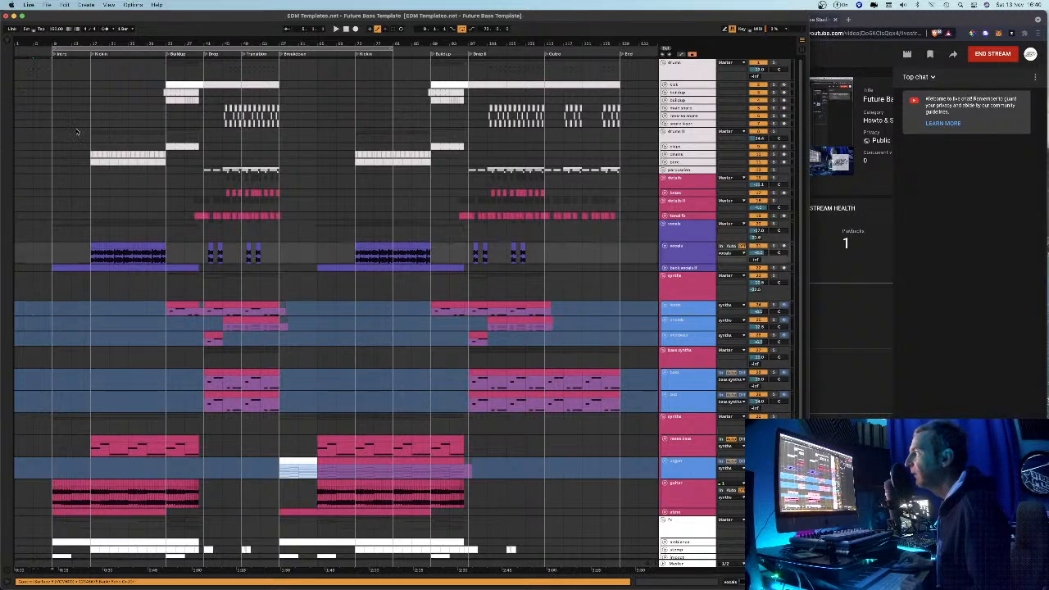
pyautogui.moveTo(53, 256); pyautogui.dragTo(537, 257)
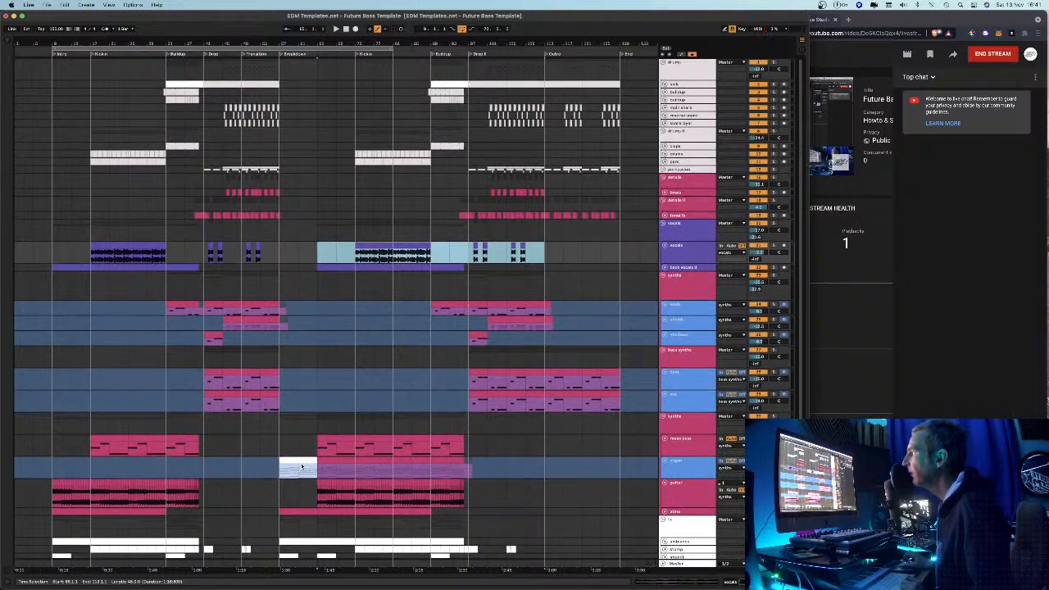
# Inspect the frozen synth and bass synth tracks one by one, and open the leads track's device chain
pyautogui.scroll(-5, 301, 473)
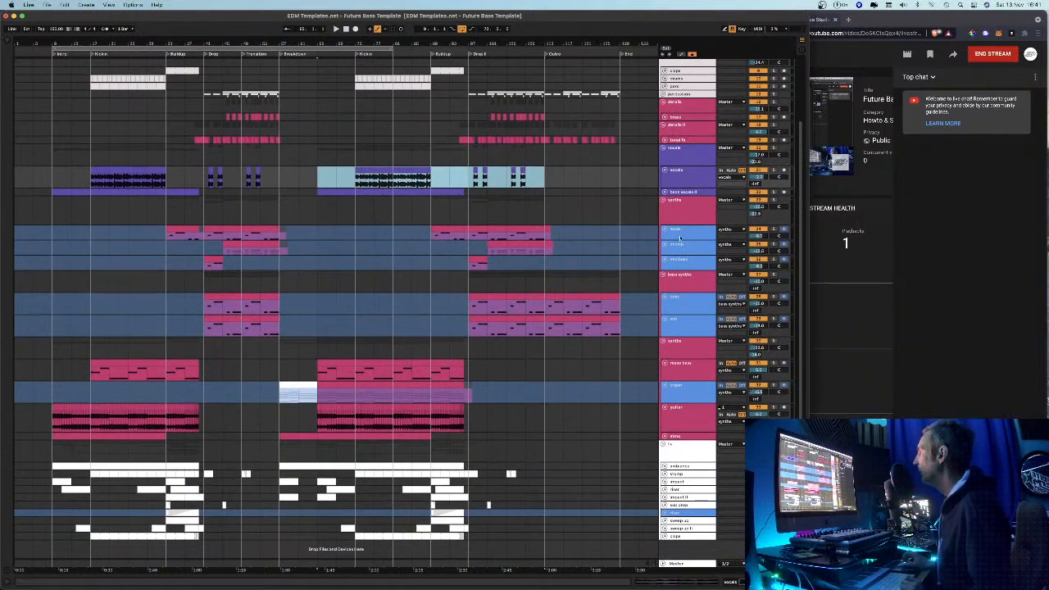
pyautogui.click(681, 236)
pyautogui.click(682, 248)
pyautogui.click(683, 265)
pyautogui.click(685, 305)
pyautogui.click(686, 326)
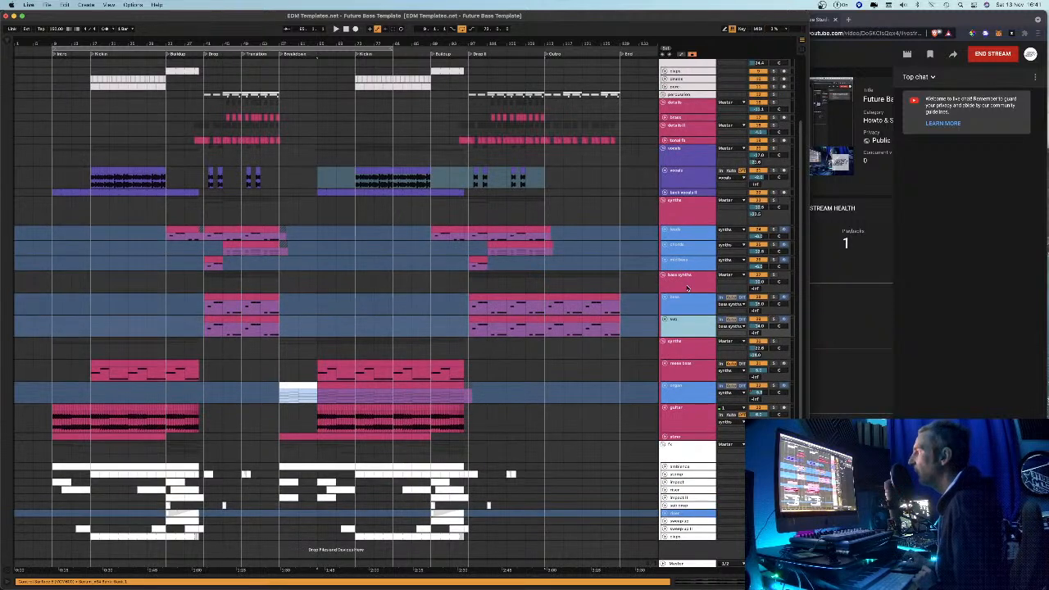
pyautogui.doubleClick(684, 231)
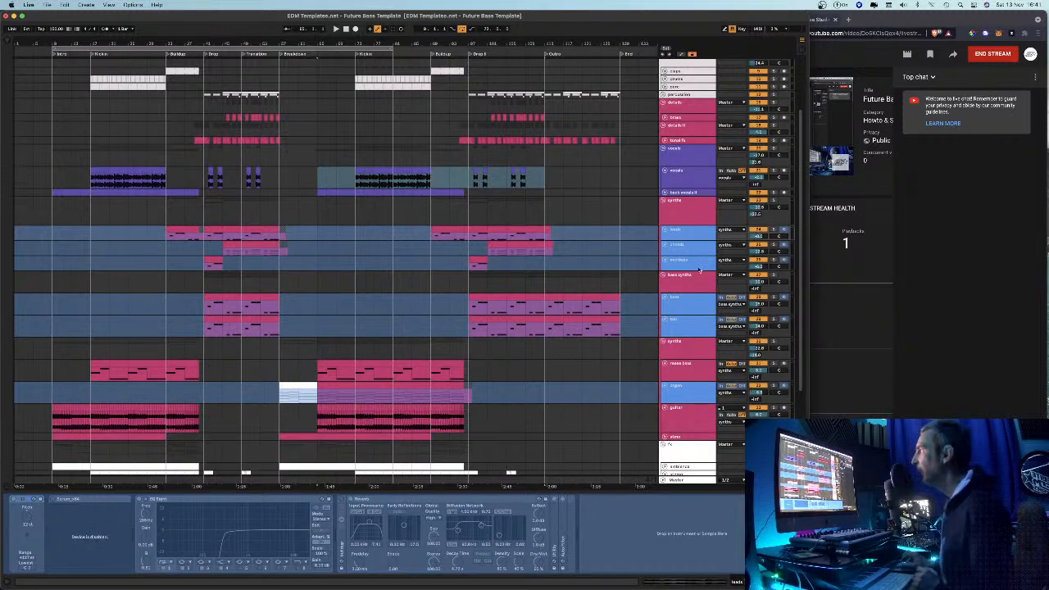
# Duplicate the frozen leads track and unfreeze the copy
pyautogui.rightClick(691, 232)
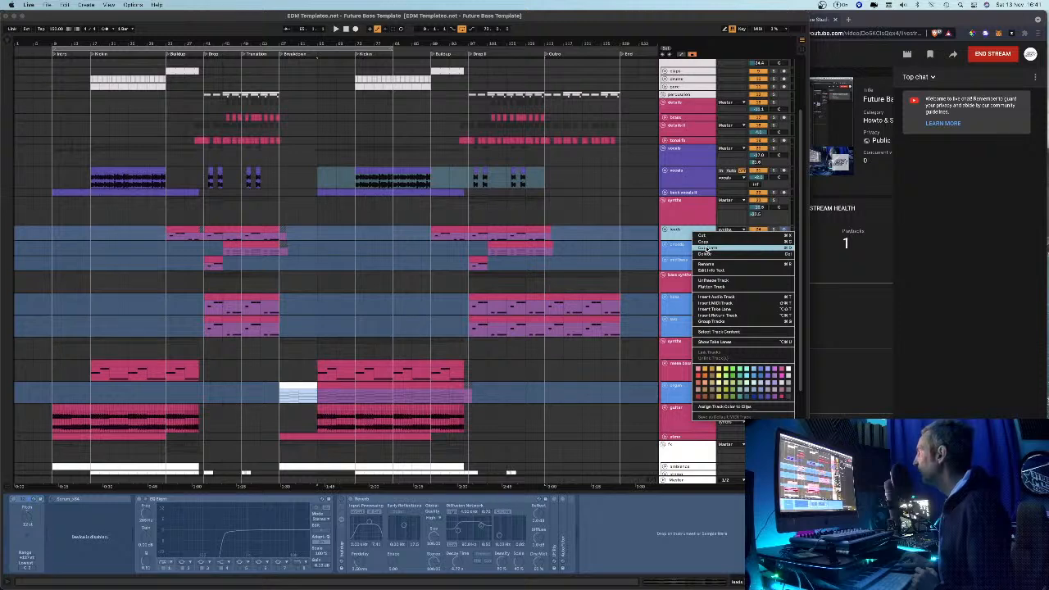
pyautogui.click(702, 248)
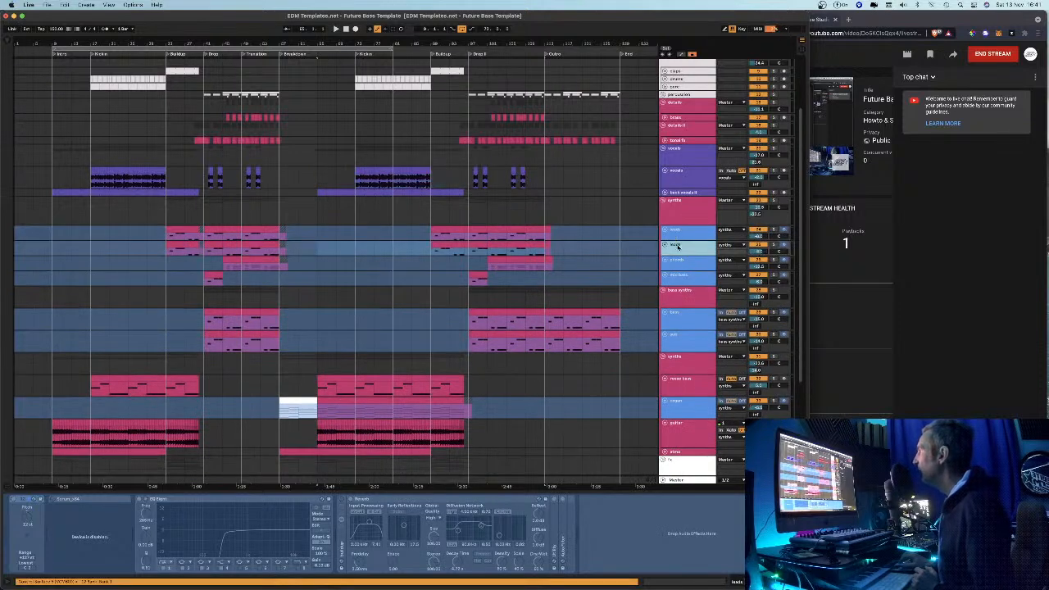
pyautogui.rightClick(691, 246)
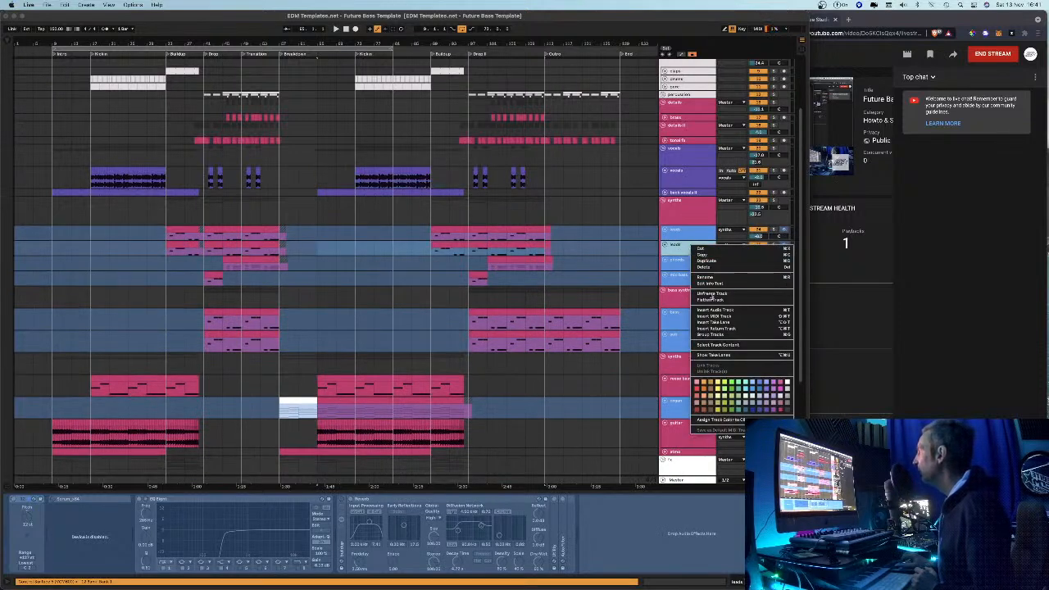
pyautogui.click(712, 294)
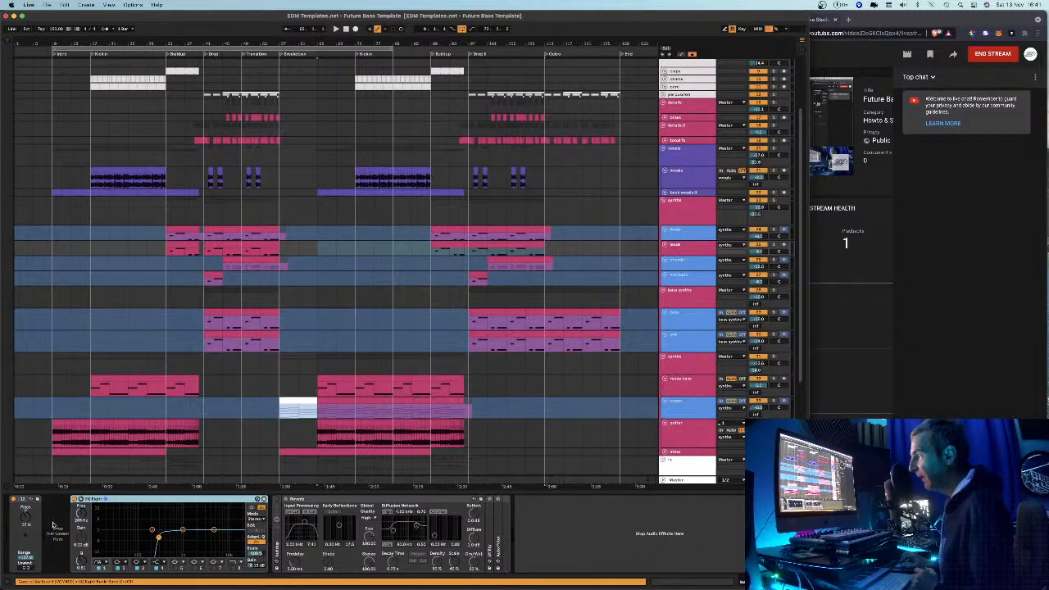
# Load the Sylenth1 VST instrument into the duplicated leads track's device chain, and compare that track with the original leads track
pyautogui.click(11, 53)
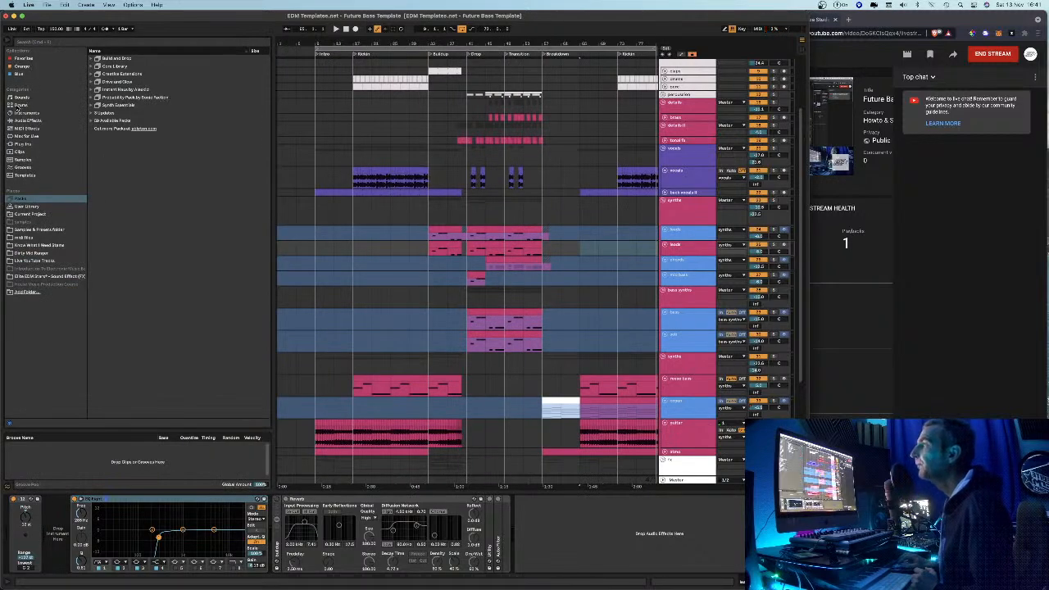
pyautogui.click(22, 144)
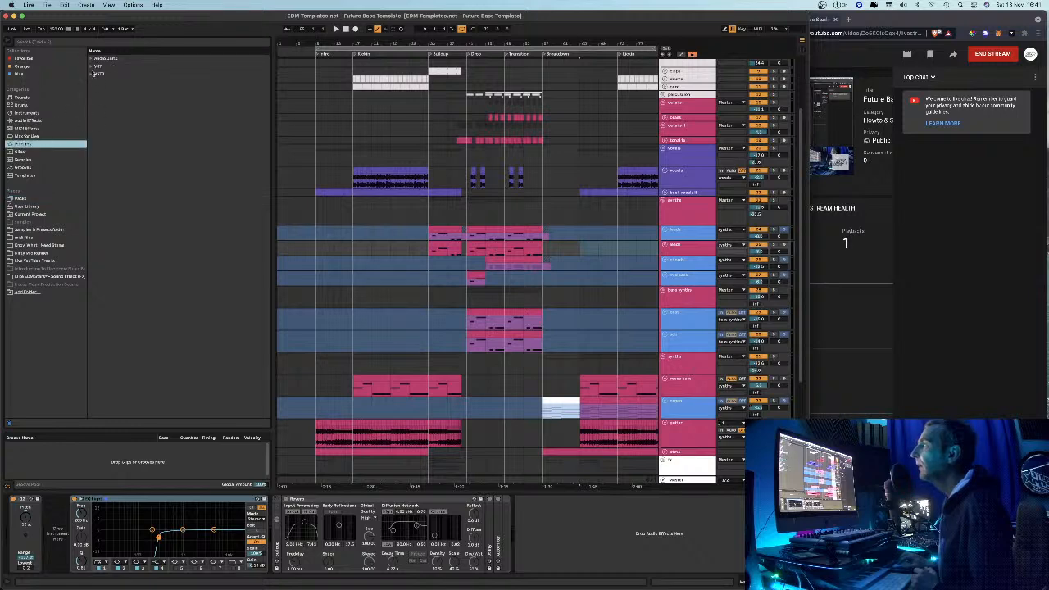
pyautogui.click(91, 67)
pyautogui.moveTo(105, 160); pyautogui.dragTo(62, 509)
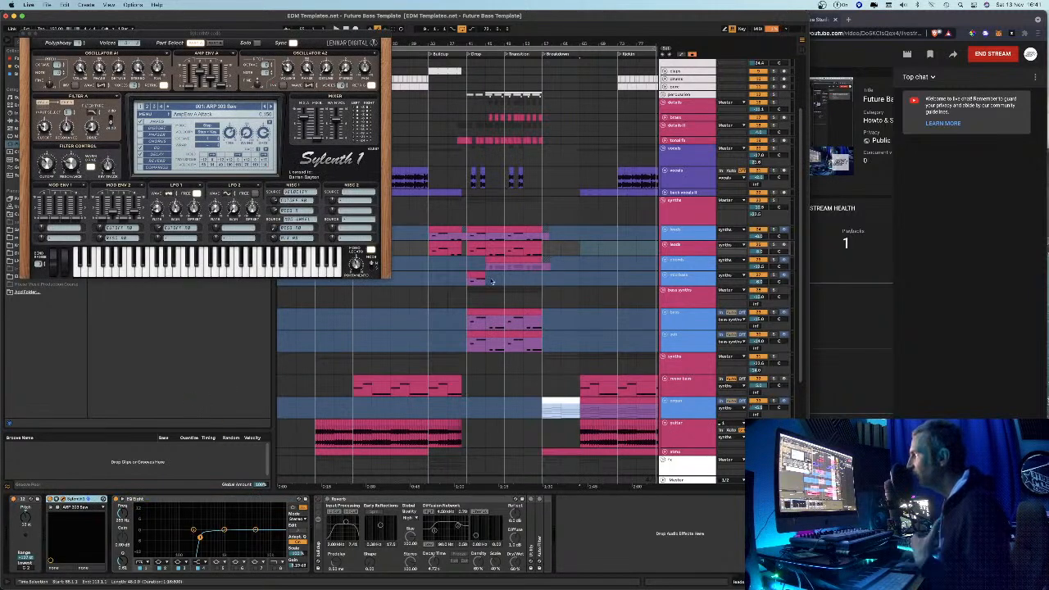
pyautogui.click(686, 236)
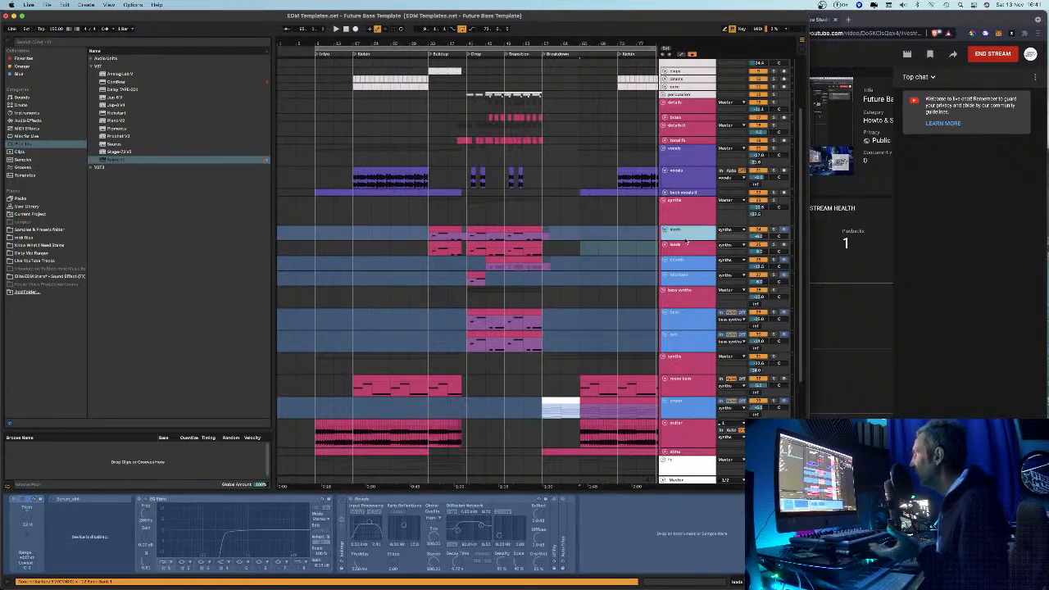
pyautogui.click(686, 245)
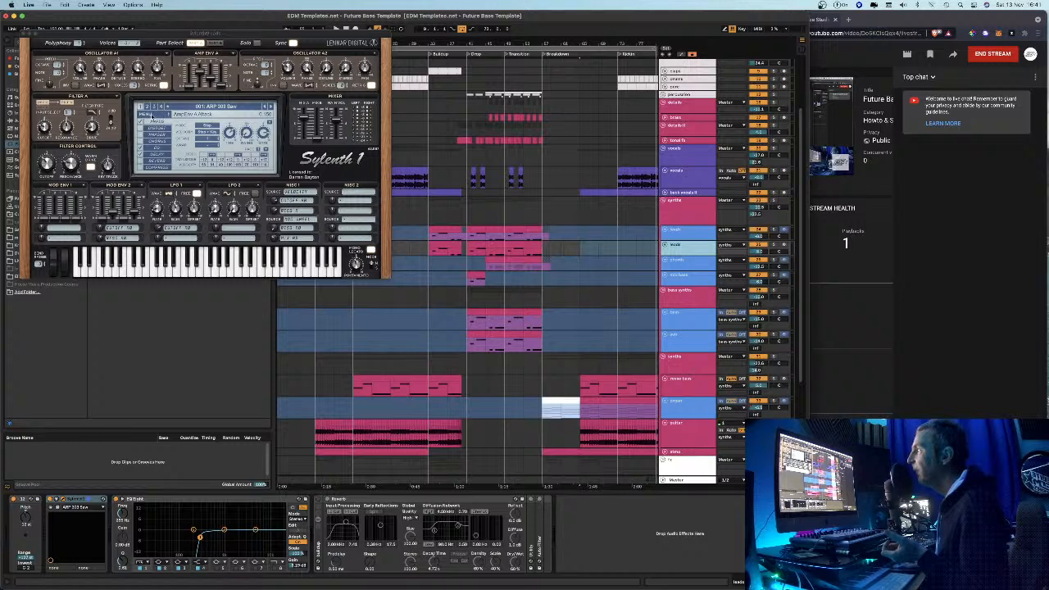
# Load the AMBOZ Future Bass bank from the custom 2020 Packs into Sylenth1
pyautogui.click(145, 114)
pyautogui.moveTo(164, 130)
pyautogui.moveTo(250, 137)
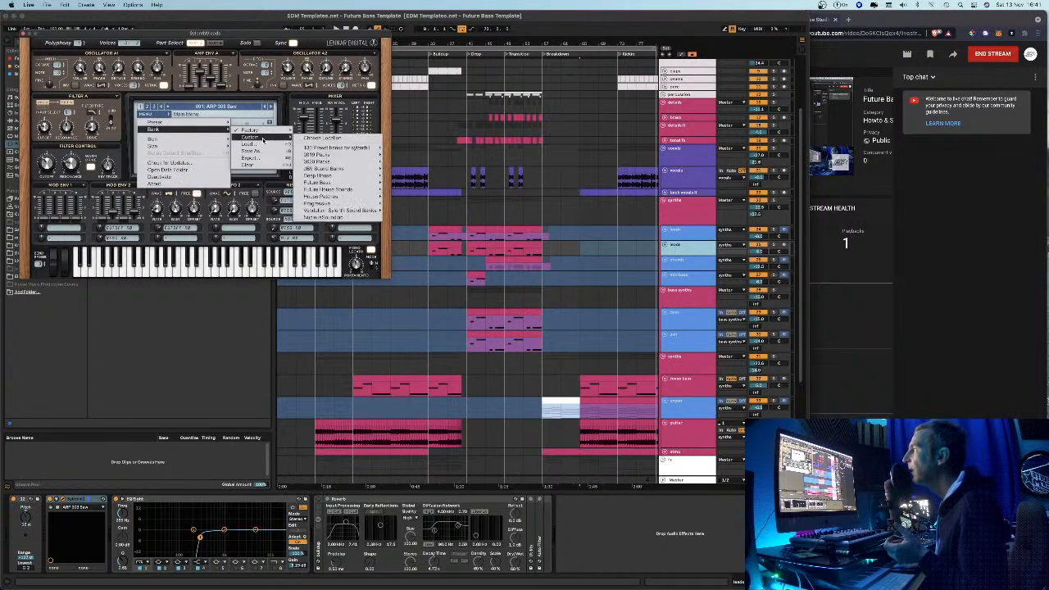
pyautogui.moveTo(336, 148)
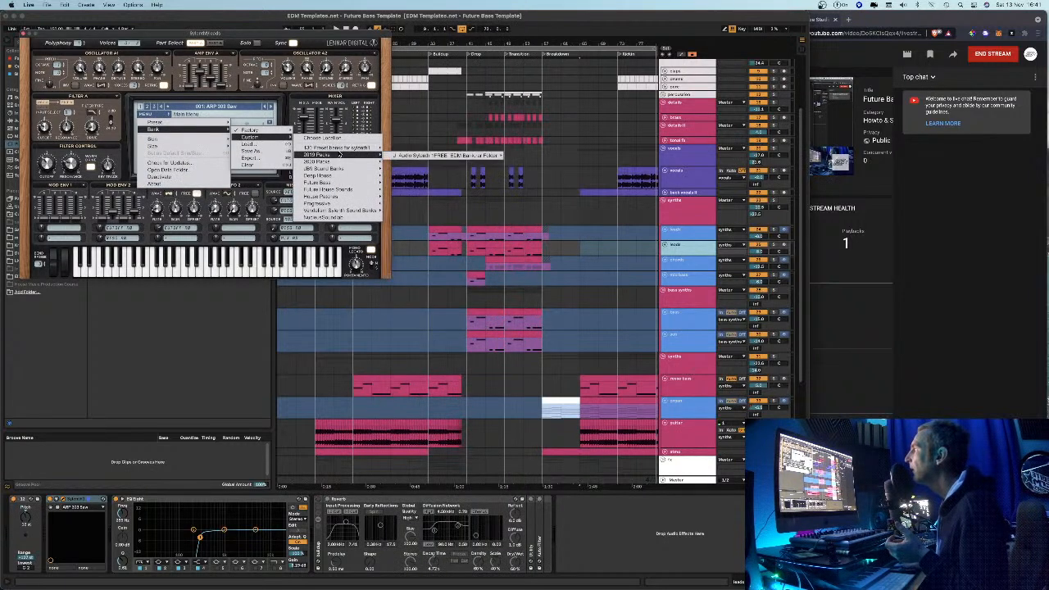
pyautogui.moveTo(408, 156)
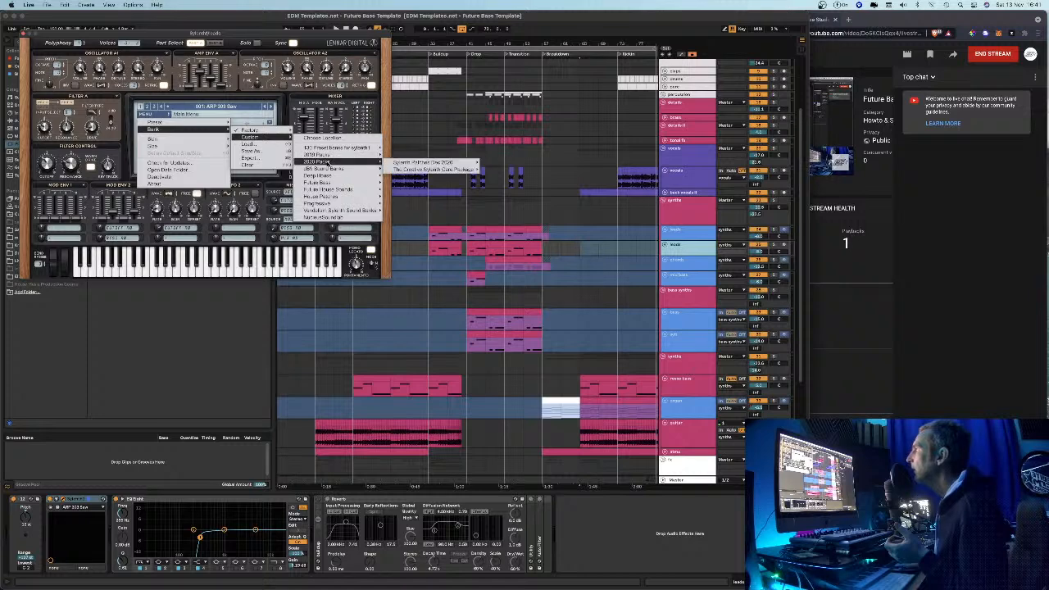
pyautogui.moveTo(536, 164)
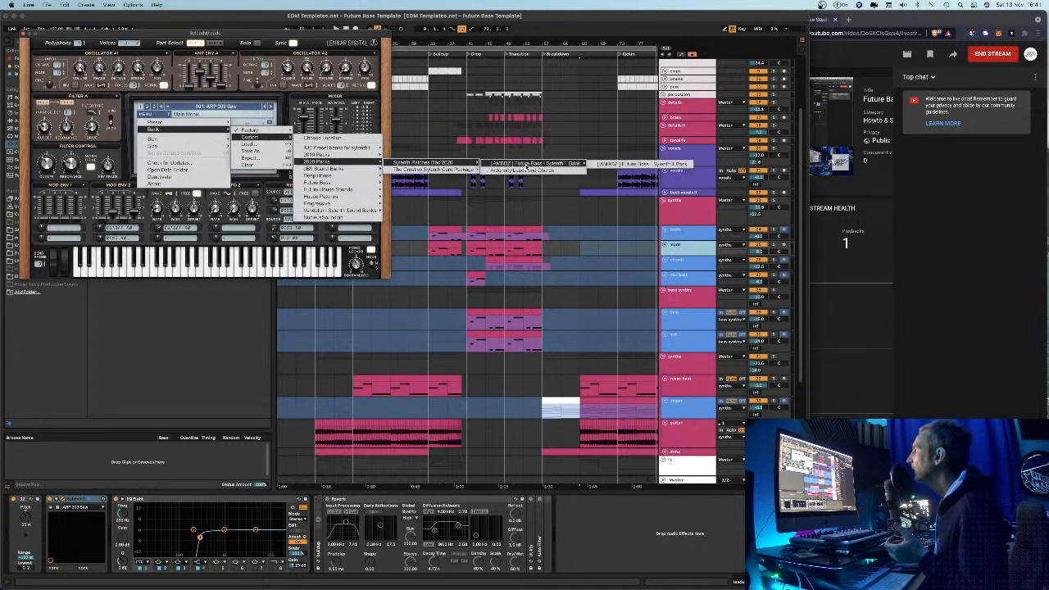
pyautogui.click(616, 167)
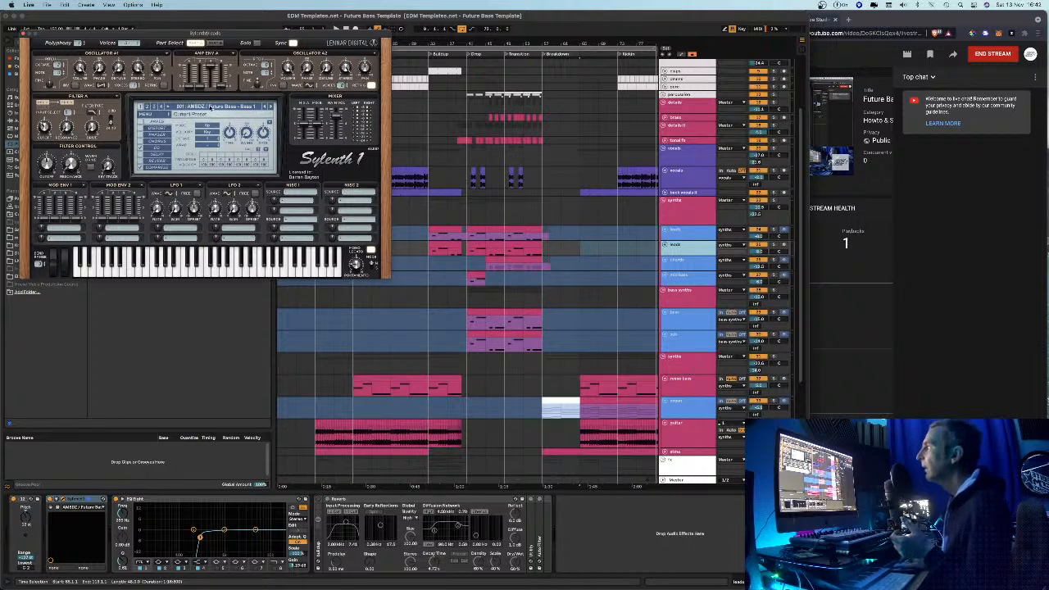
# Look through the loaded bank's preset list, and move the Sylenth1 window clear of the browser
pyautogui.click(212, 108)
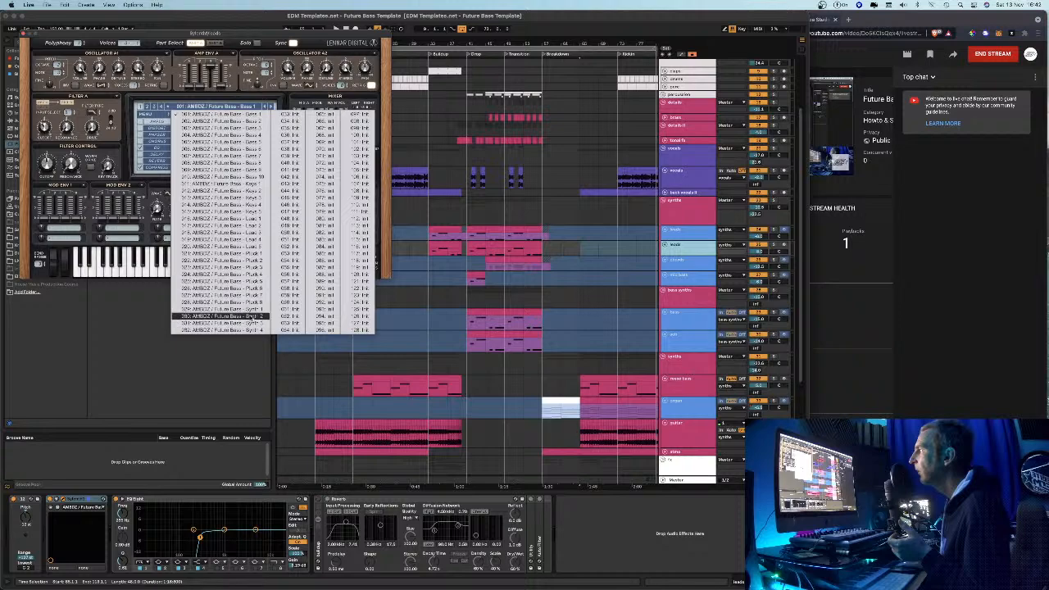
pyautogui.click(145, 315)
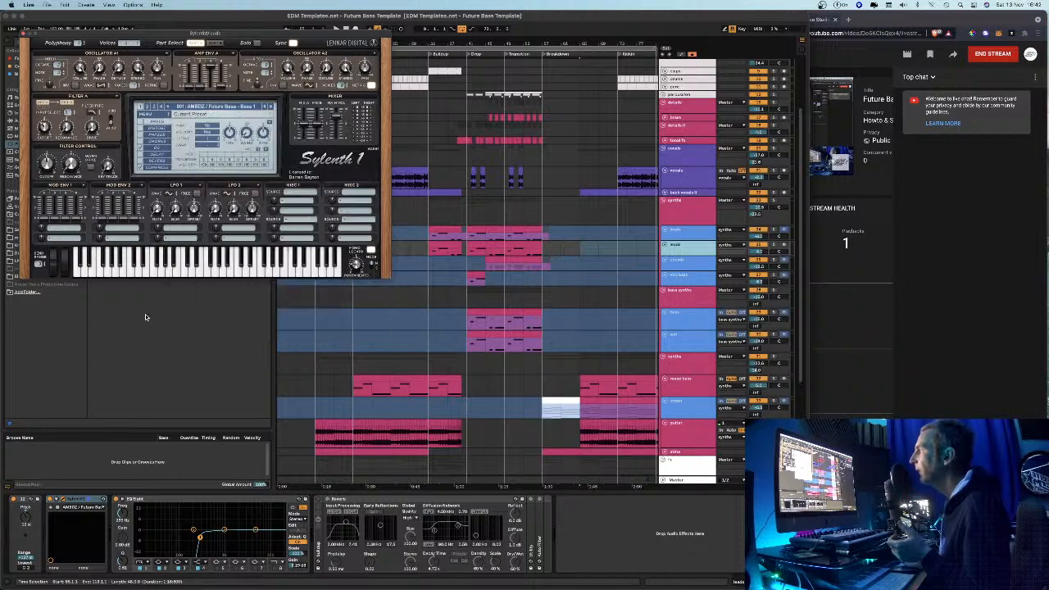
pyautogui.moveTo(45, 31); pyautogui.dragTo(543, 124)
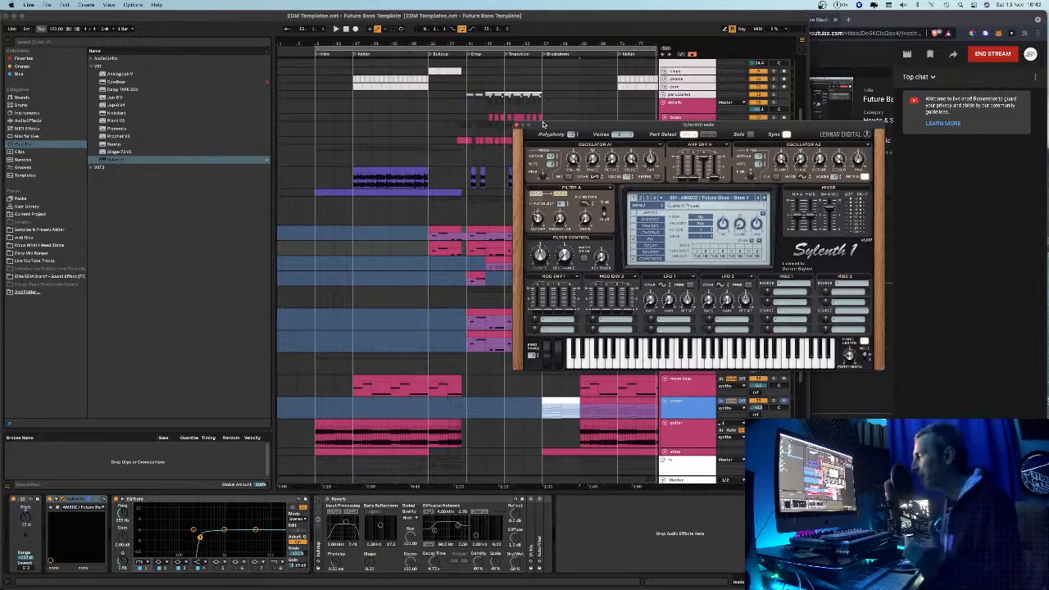
# Look at the device chains of the vocals and synths groups, and close the duplicated leads track's Sylenth1 window
pyautogui.moveTo(542, 124); pyautogui.dragTo(679, 250)
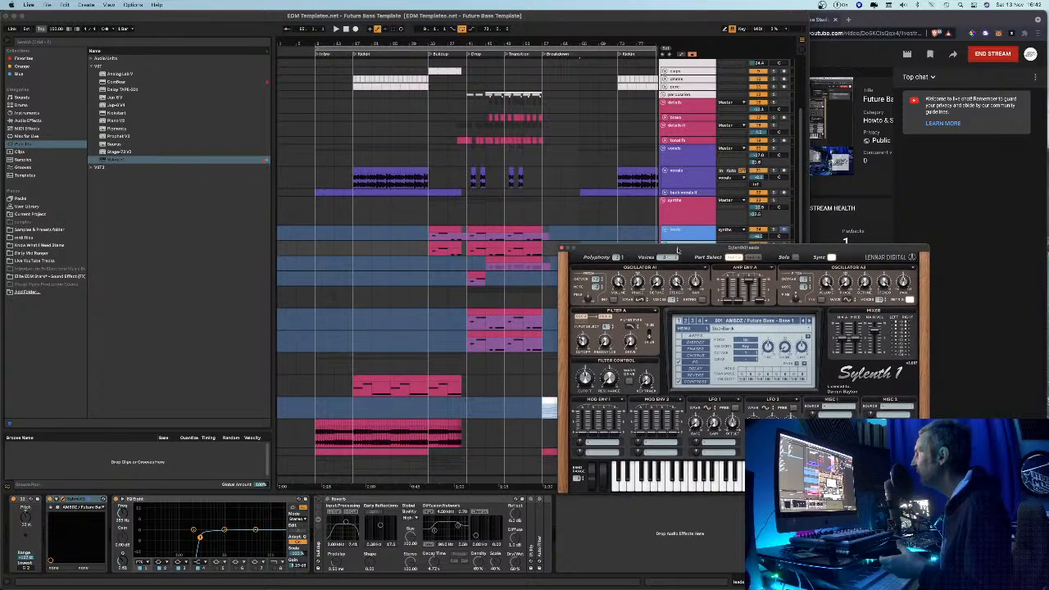
pyautogui.click(410, 160)
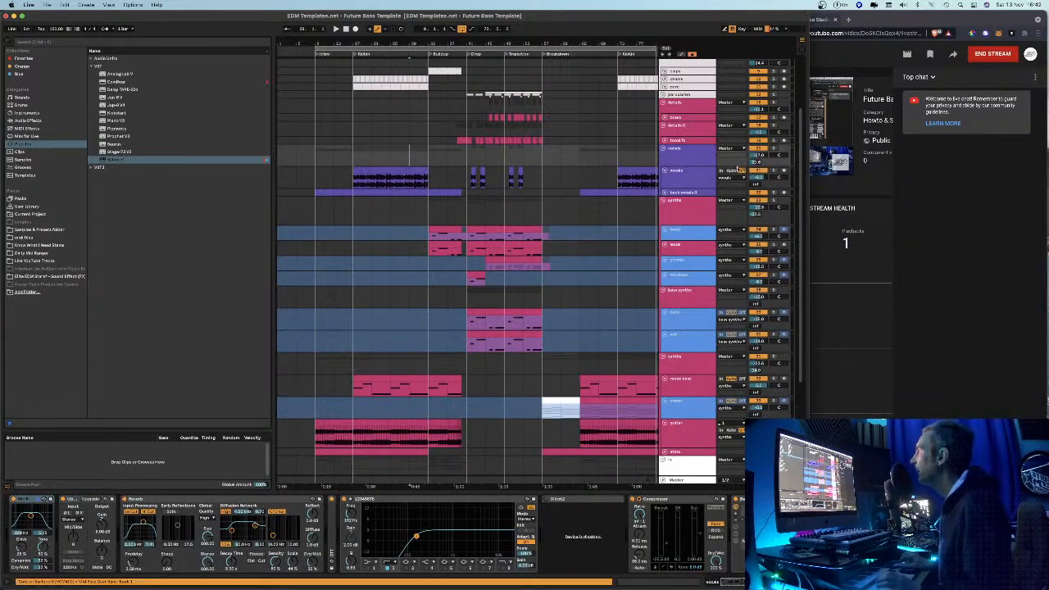
pyautogui.click(673, 212)
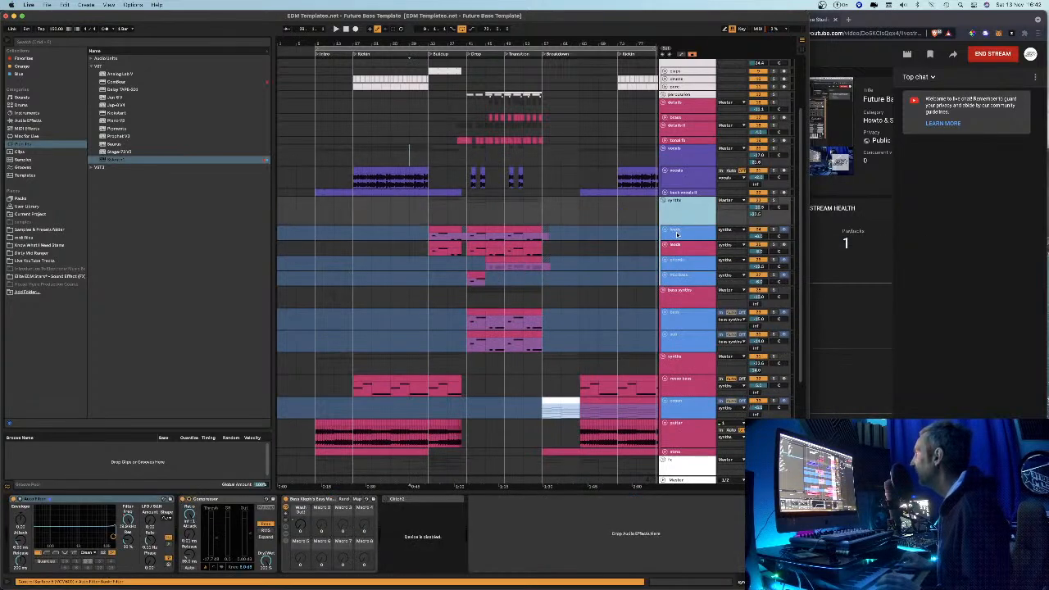
pyautogui.click(562, 249)
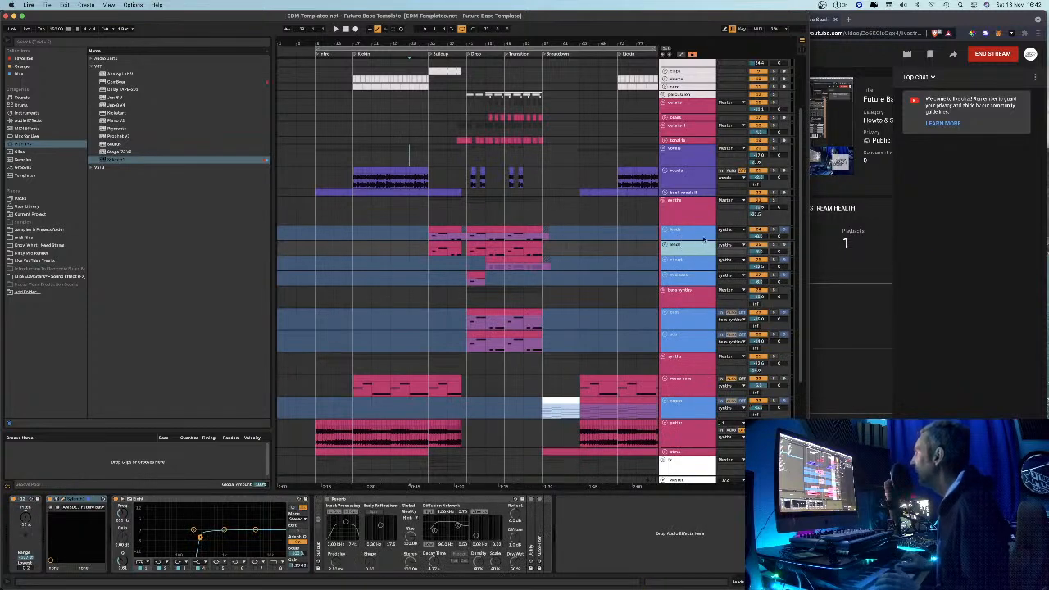
# Play the arrangement from the Intro locator and unfold the back vocals track
pyautogui.moveTo(323, 46); pyautogui.dragTo(321, 35)
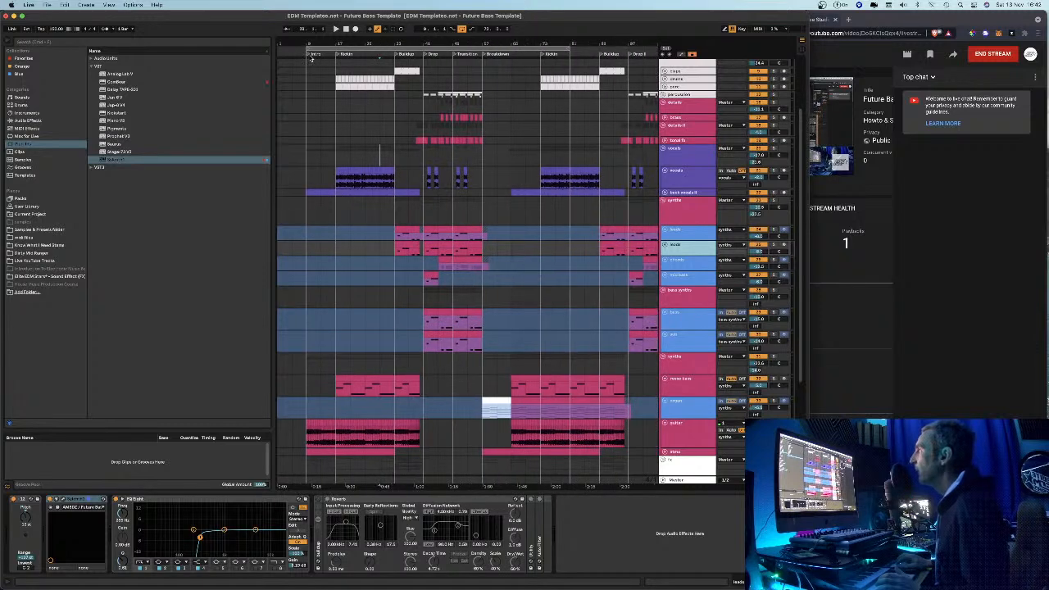
pyautogui.click(309, 56)
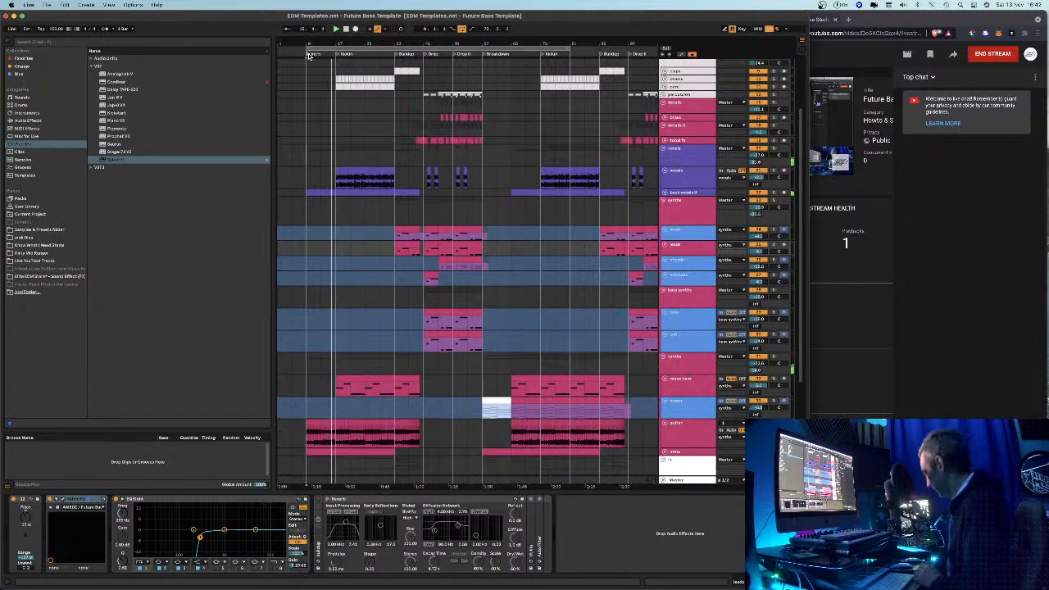
pyautogui.click(664, 193)
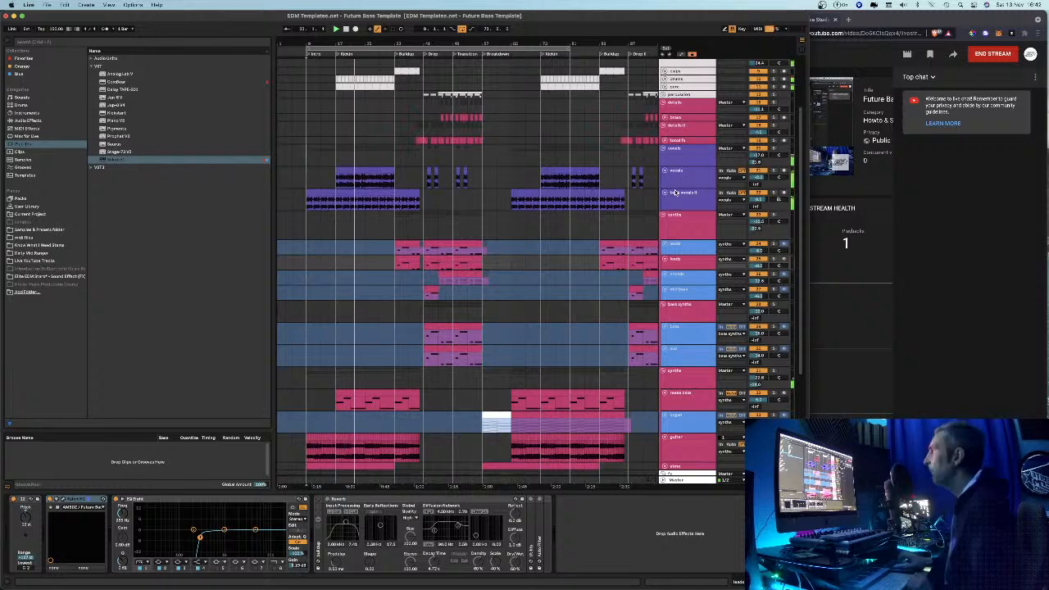
# Unfold the claps, drums and perc tracks, plus the kick and both buildup tracks in the drums group
pyautogui.moveTo(362, 43); pyautogui.dragTo(395, 65)
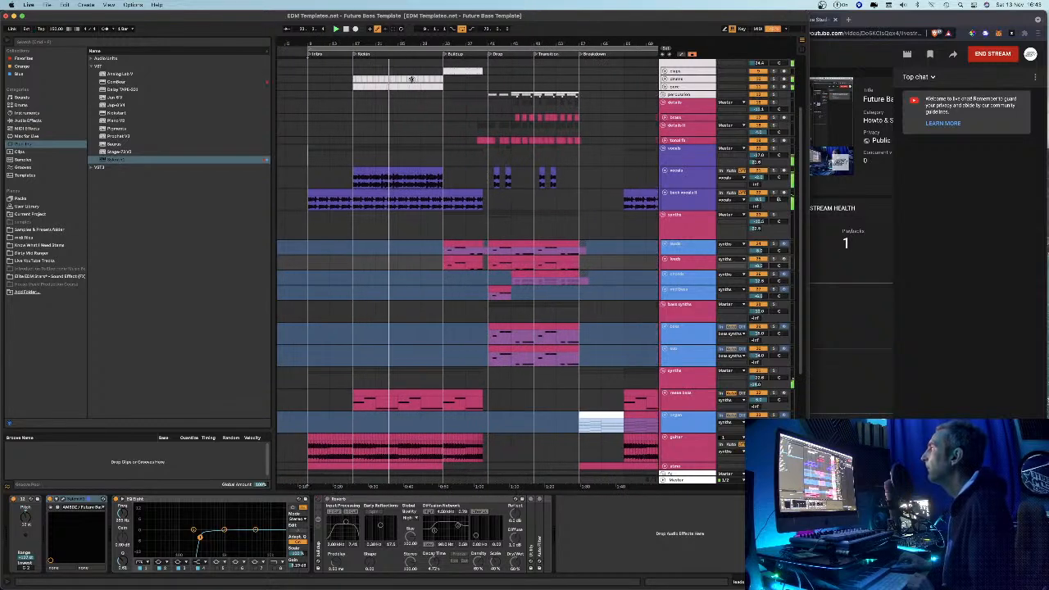
pyautogui.scroll(3, 645, 153)
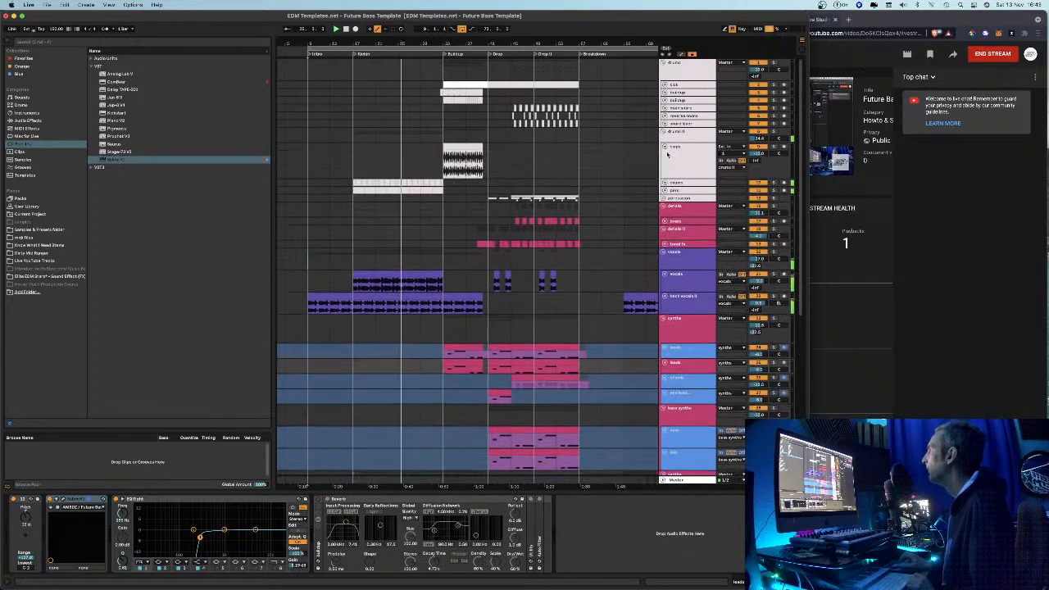
pyautogui.click(664, 182)
pyautogui.click(664, 219)
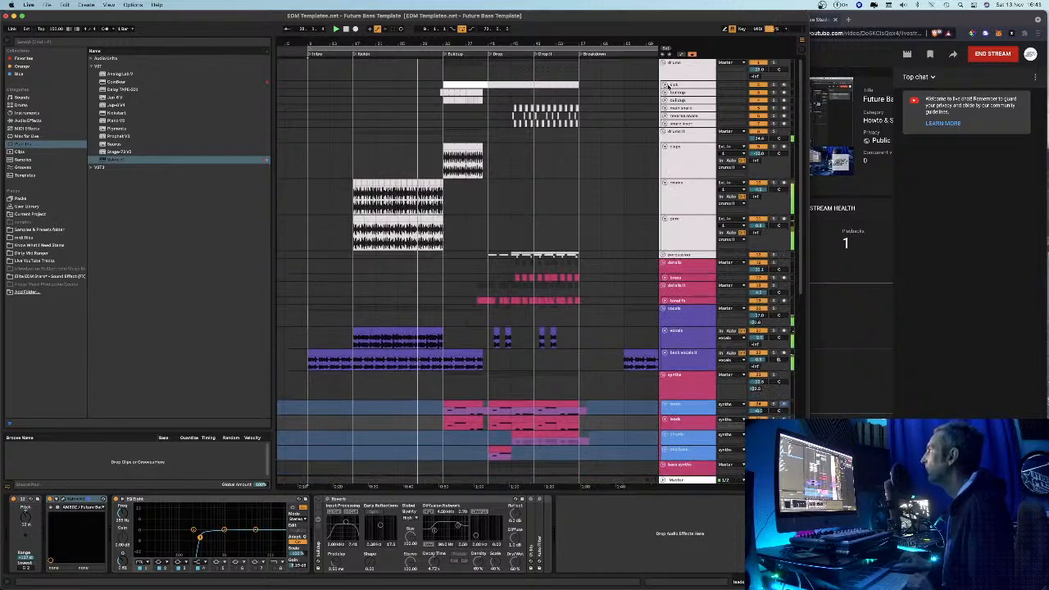
pyautogui.click(664, 85)
pyautogui.click(664, 129)
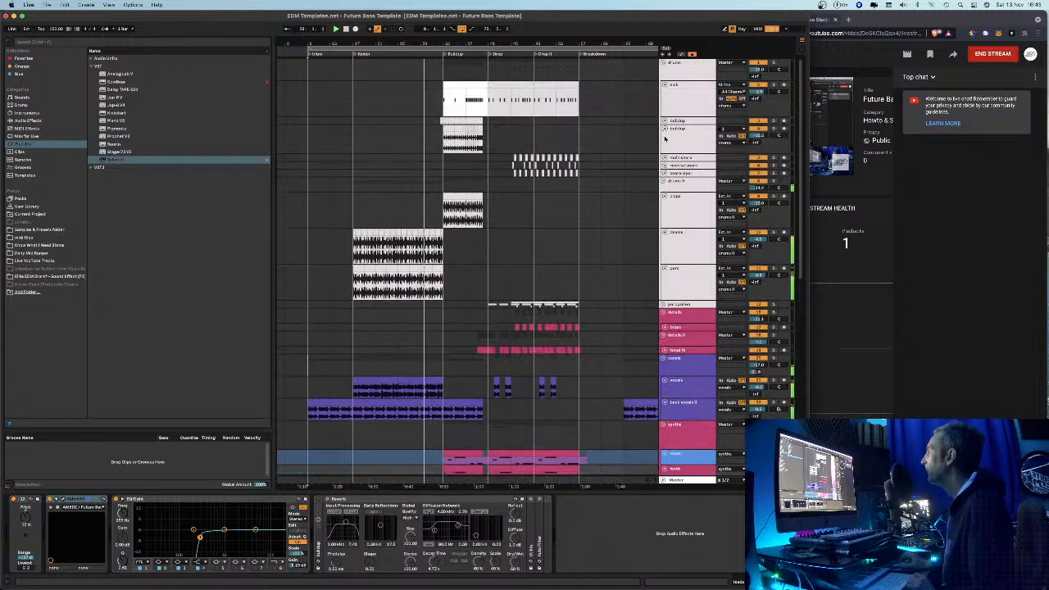
pyautogui.click(665, 121)
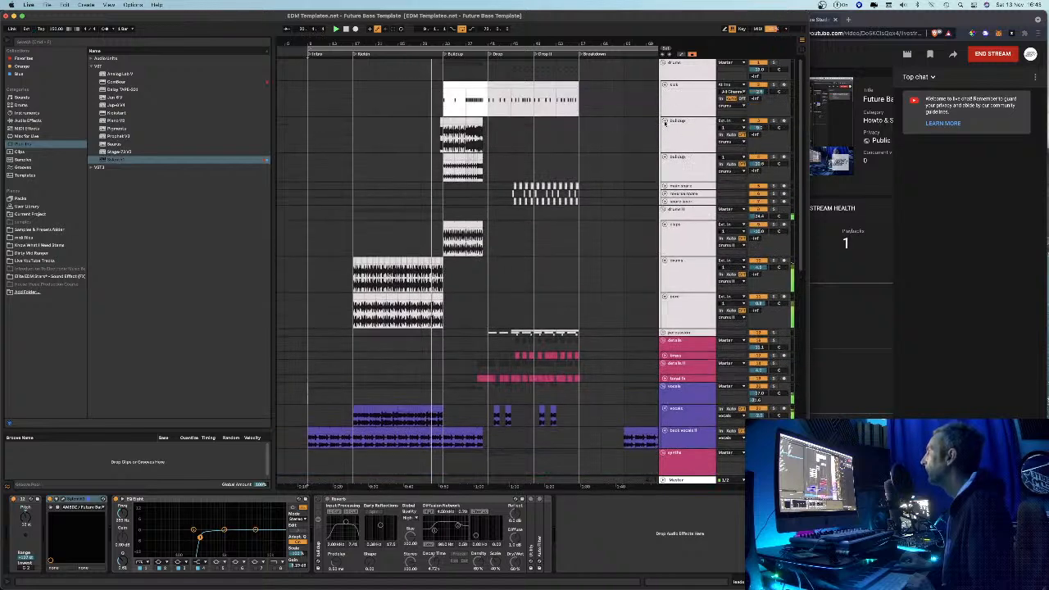
# Hide the browser to widen the arrangement view from the Intro through the Drop
pyautogui.moveTo(468, 42); pyautogui.dragTo(503, 43)
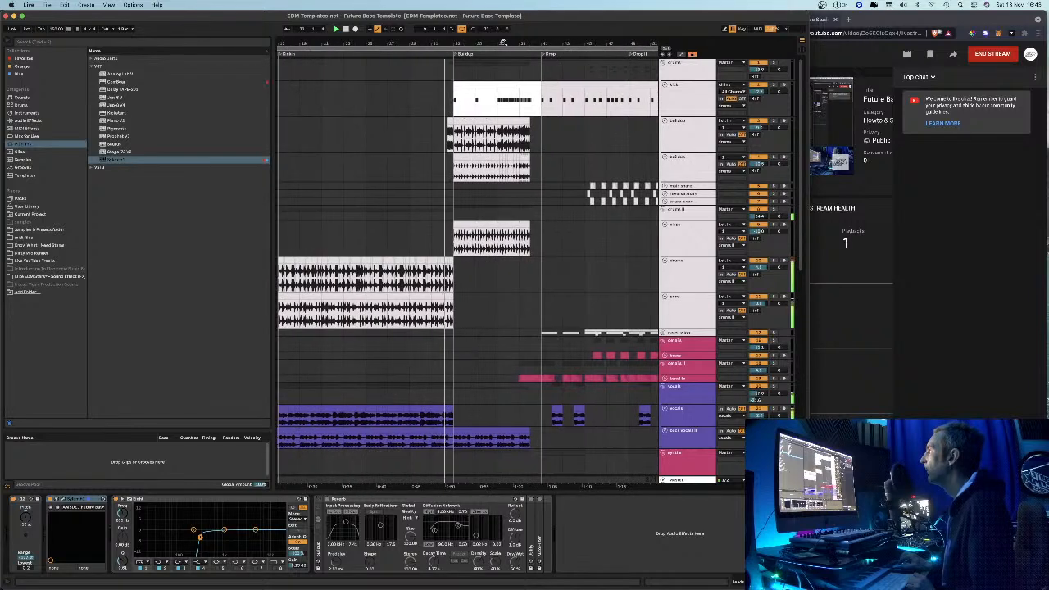
pyautogui.click(9, 41)
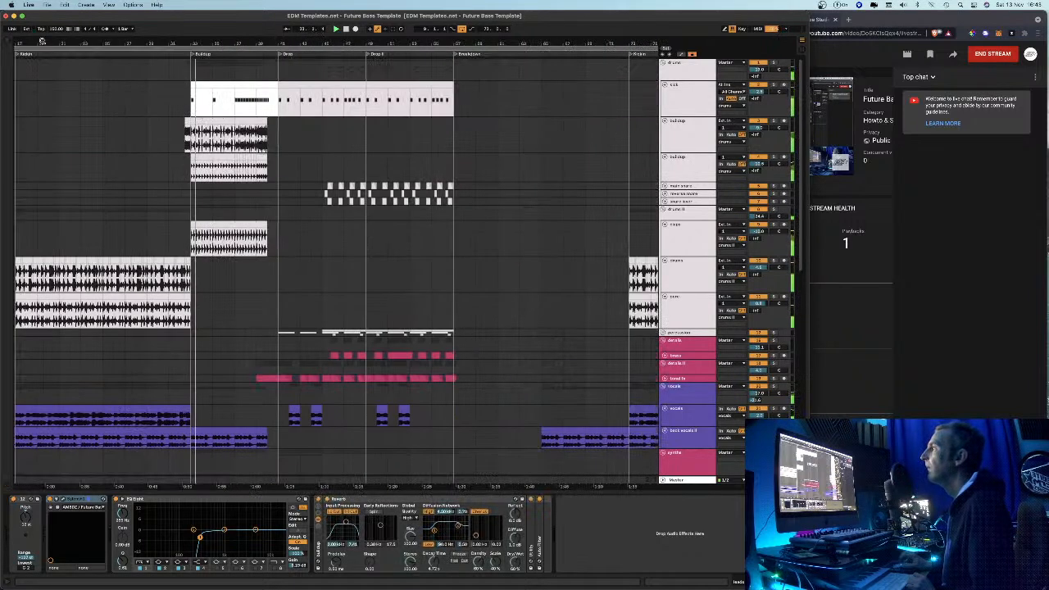
pyautogui.moveTo(20, 43); pyautogui.dragTo(197, 46)
# Follow the playback from the Buildup into the Drop across the vocals, synths, bass synths and FX tracks
pyautogui.scroll(-6, 492, 182)
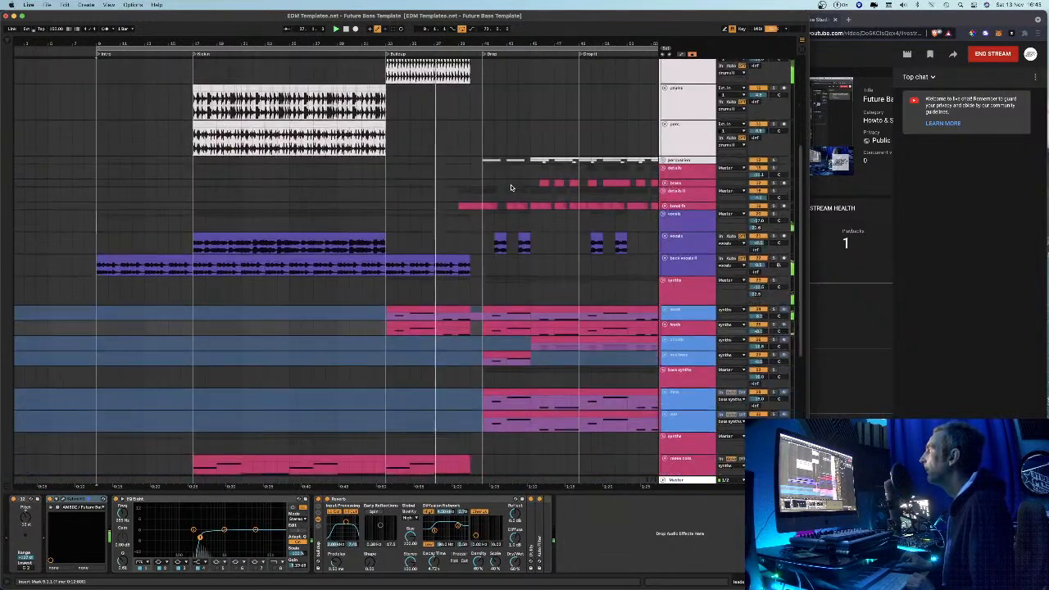
pyautogui.scroll(-6, 511, 184)
pyautogui.scroll(-1, 510, 183)
pyautogui.hscroll(-1, 508, 185)
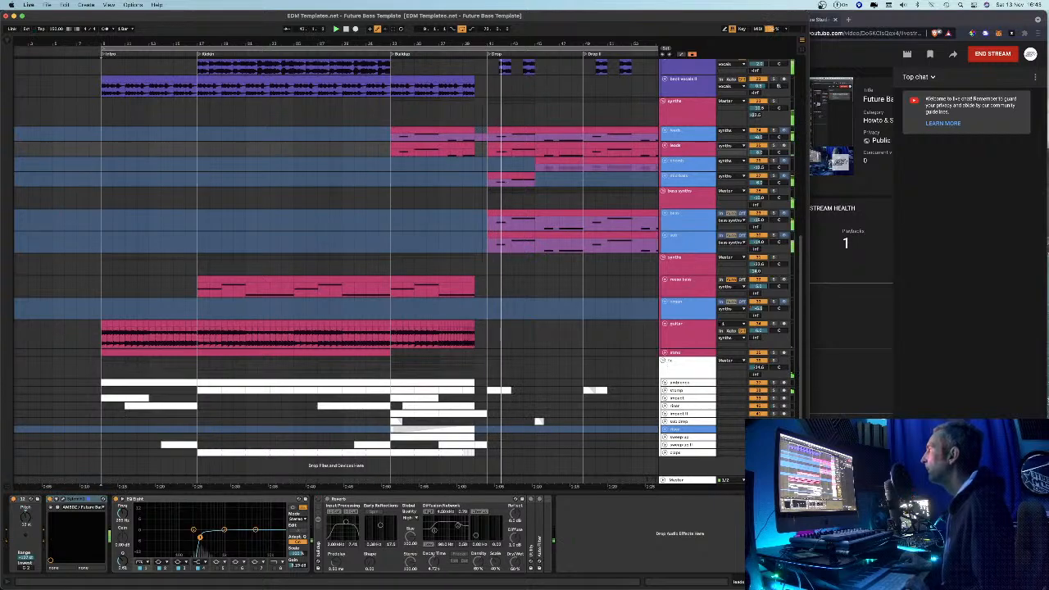
pyautogui.hscroll(5, 407, 220)
pyautogui.scroll(2, 407, 220)
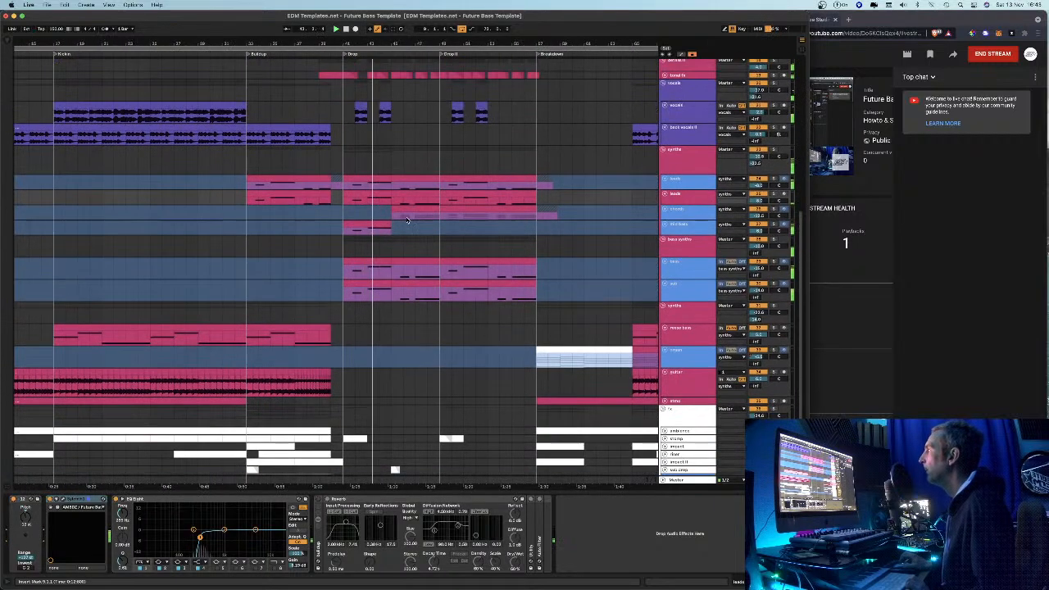
pyautogui.scroll(6, 407, 220)
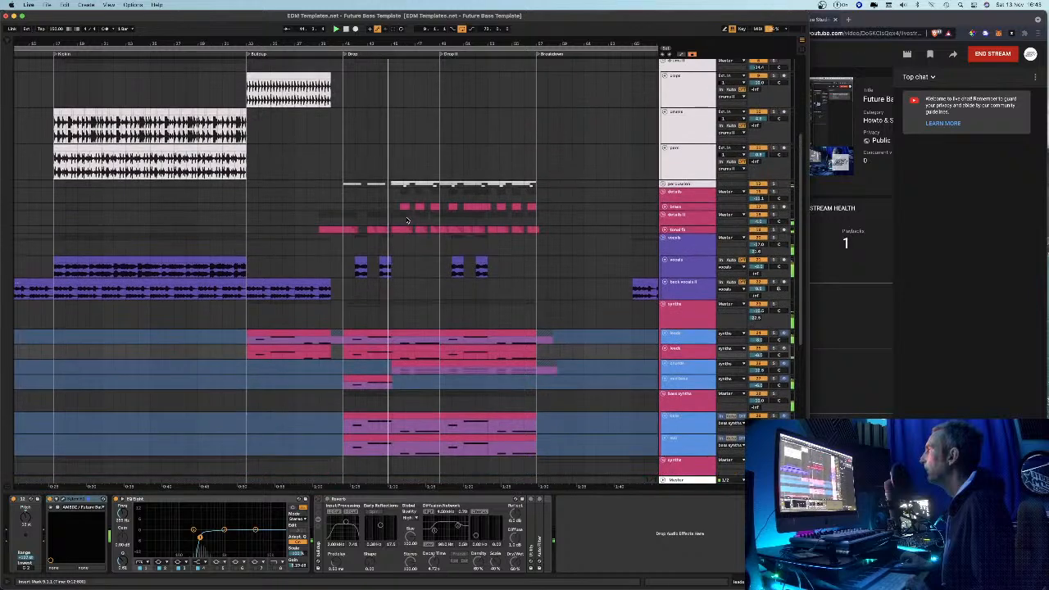
# Unfold the audio tracks in the details and details II groups to show their waveforms
pyautogui.moveTo(428, 45); pyautogui.dragTo(427, 35)
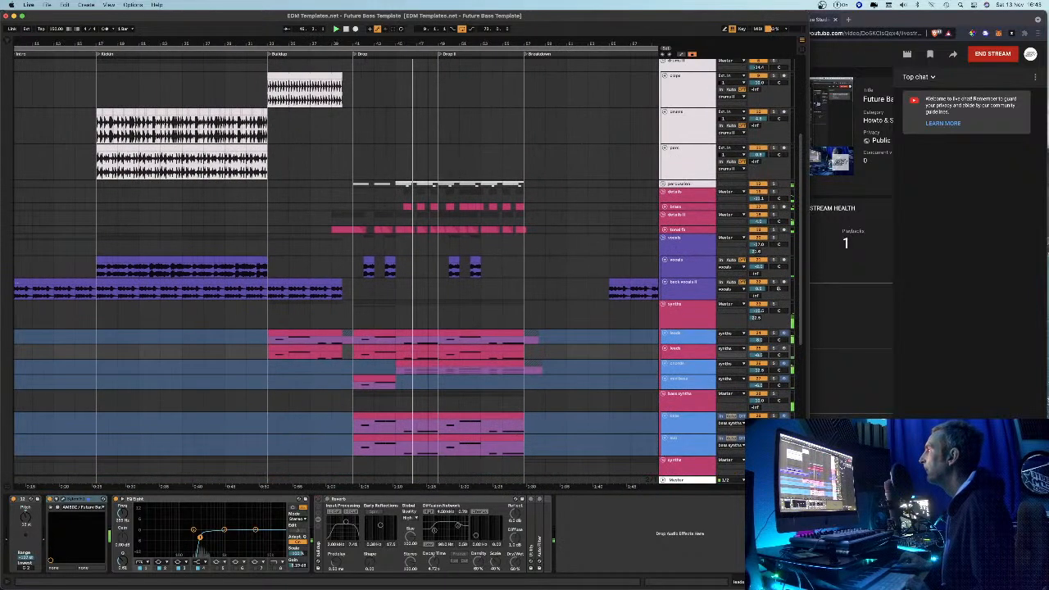
pyautogui.click(664, 230)
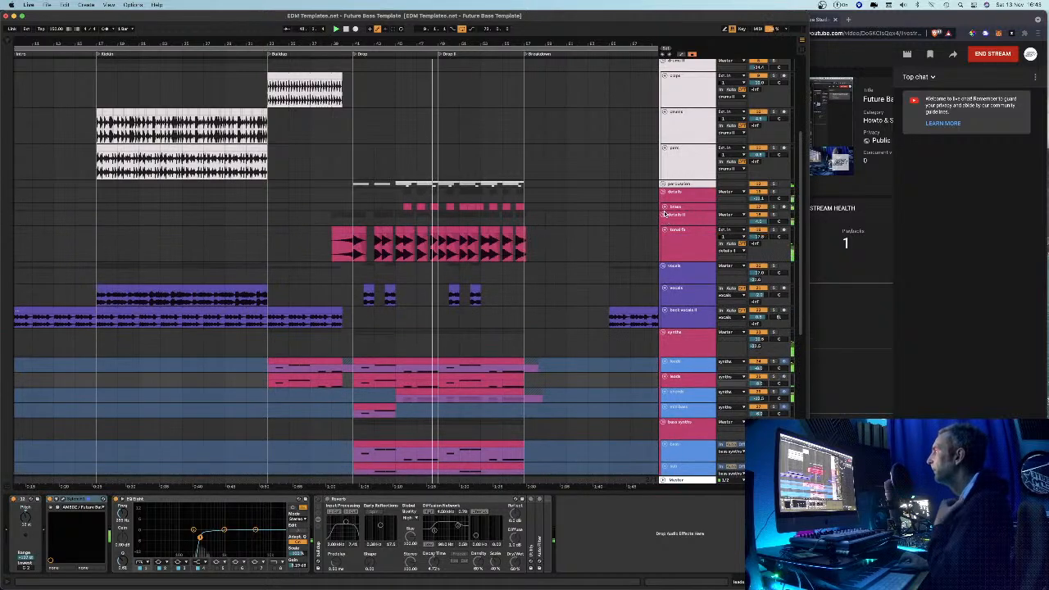
pyautogui.click(664, 207)
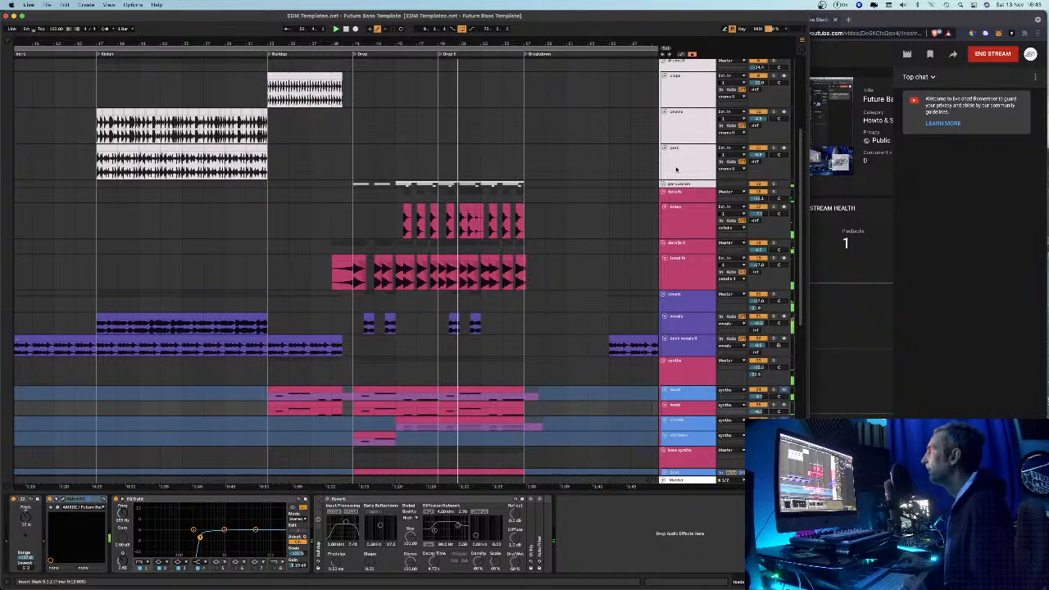
# Expand the percussion group and unfold its hihat loop, crash and open hat tracks
pyautogui.click(664, 184)
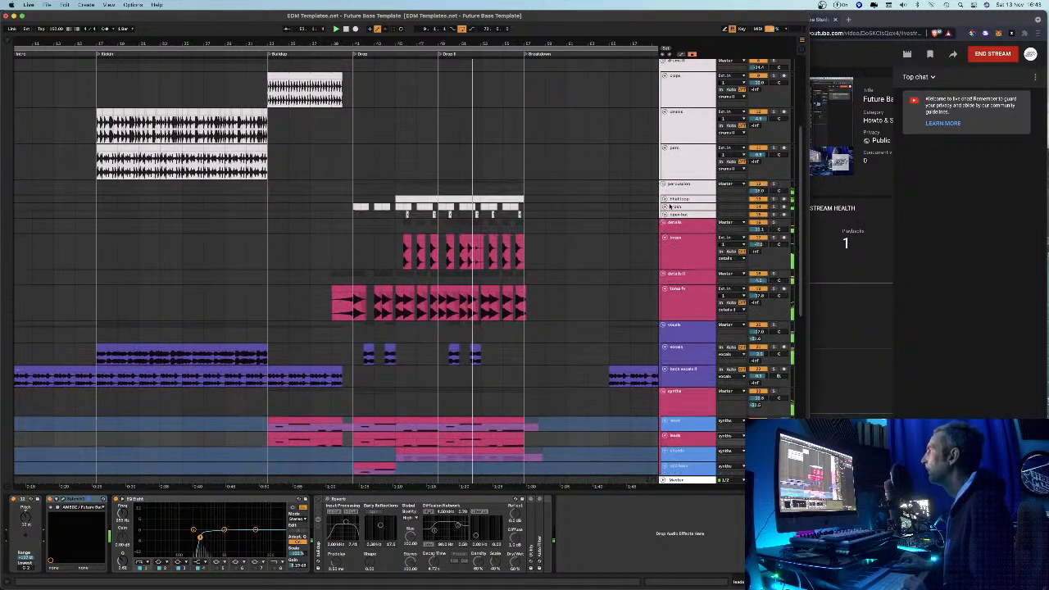
pyautogui.click(664, 199)
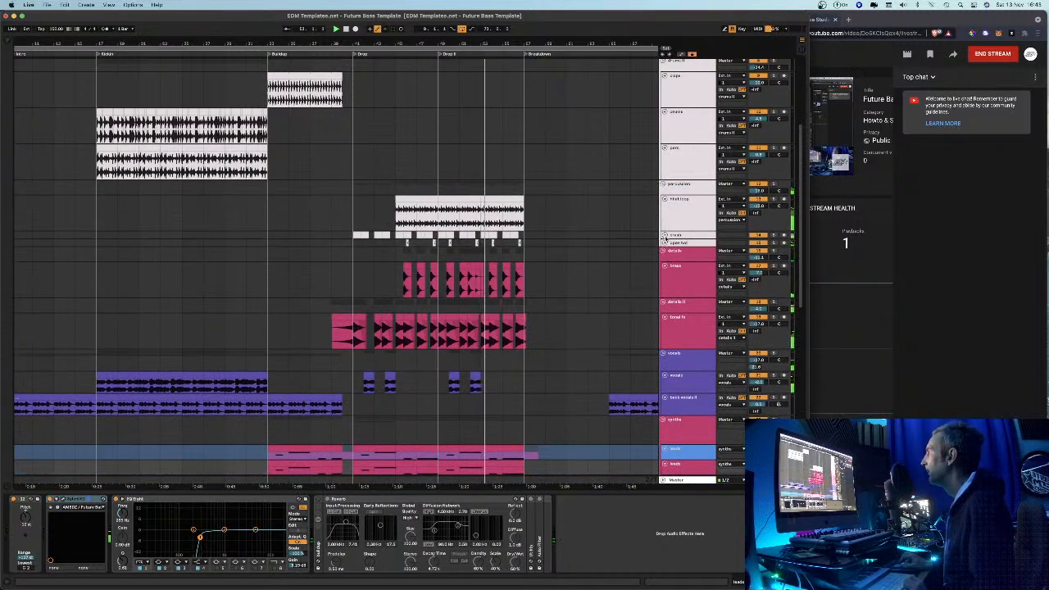
pyautogui.click(663, 235)
pyautogui.click(664, 271)
# Unfold the main snare, reverse snare and snare layer tracks in the drums group
pyautogui.moveTo(428, 46); pyautogui.dragTo(295, 41)
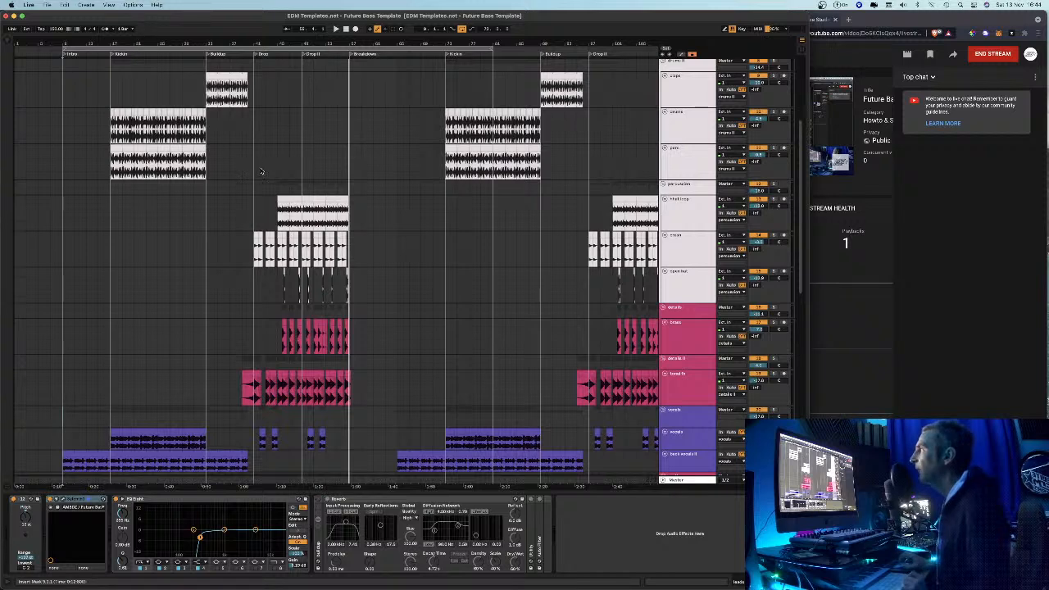
pyautogui.scroll(5, 261, 171)
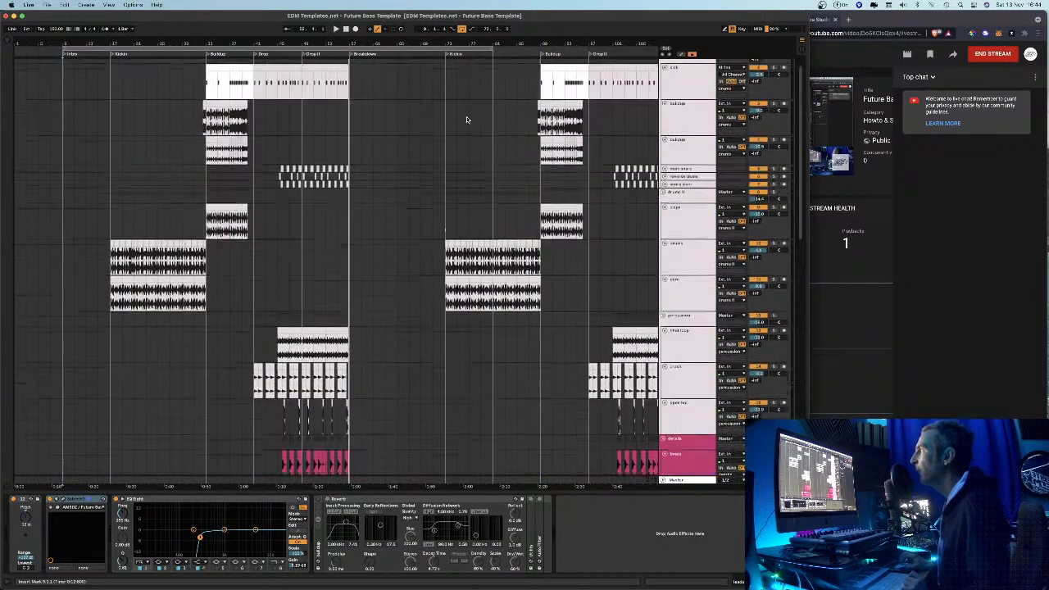
pyautogui.scroll(1, 435, 115)
pyautogui.click(665, 187)
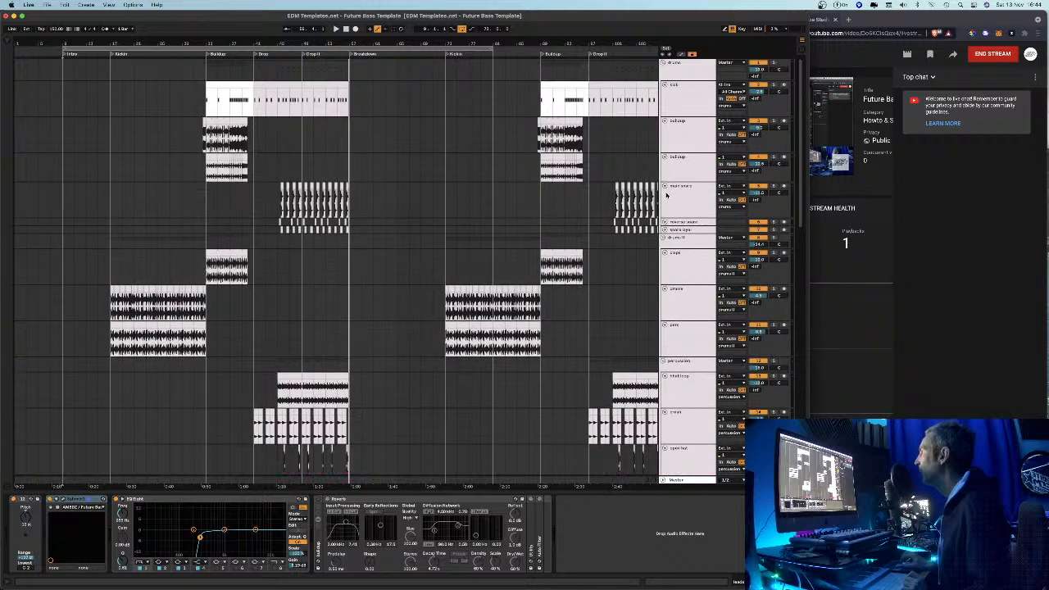
pyautogui.click(664, 222)
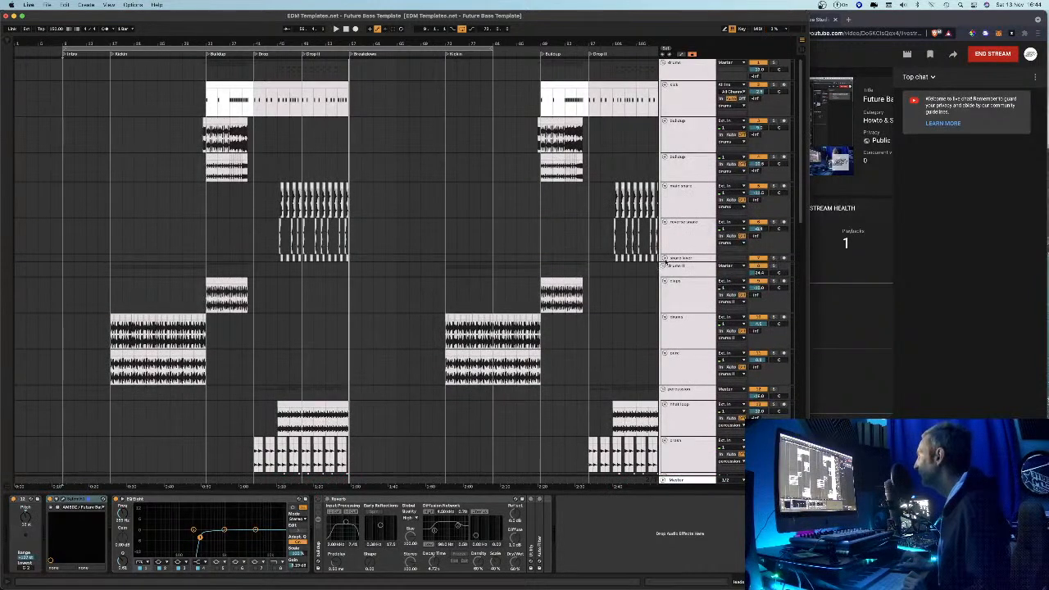
pyautogui.click(665, 258)
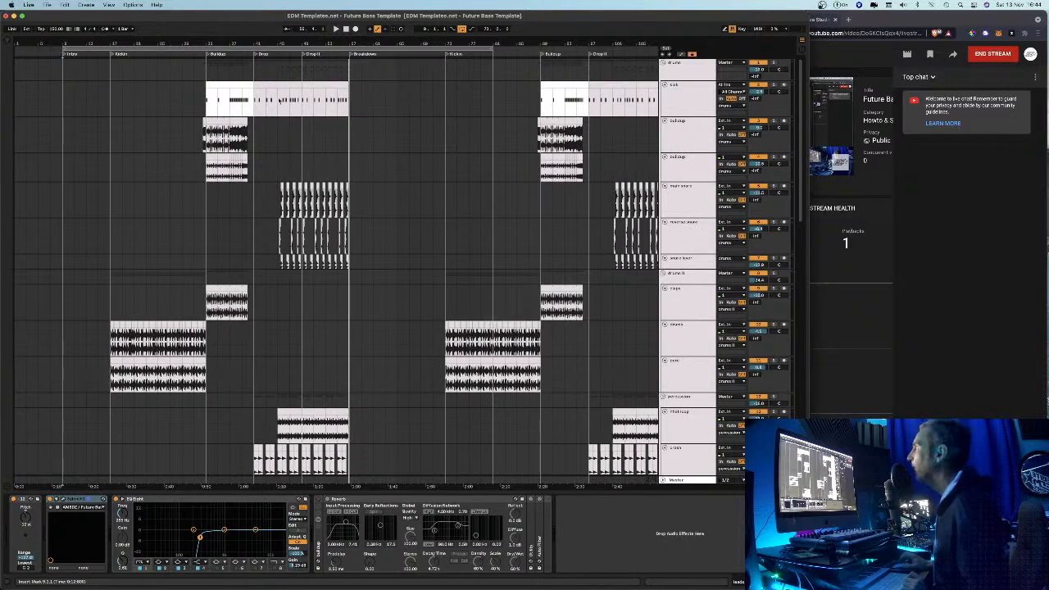
# Examine the snare pattern in the Drop, and the kick MIDI clip and buildup drum audio clips in the Buildup
pyautogui.moveTo(267, 45); pyautogui.dragTo(267, 163)
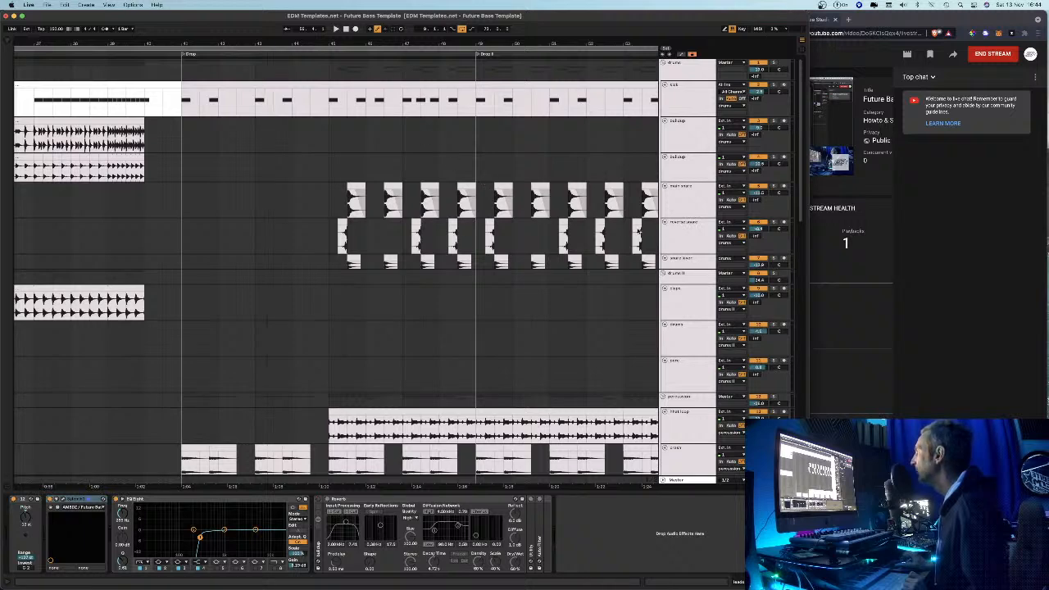
pyautogui.moveTo(353, 44); pyautogui.dragTo(516, 50)
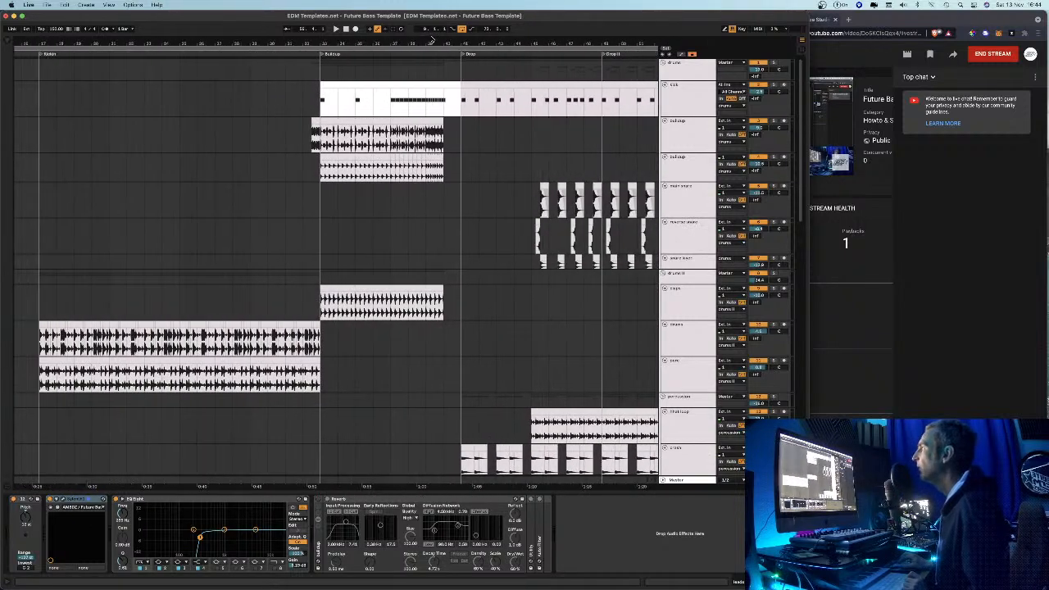
pyautogui.moveTo(428, 41); pyautogui.dragTo(428, 106)
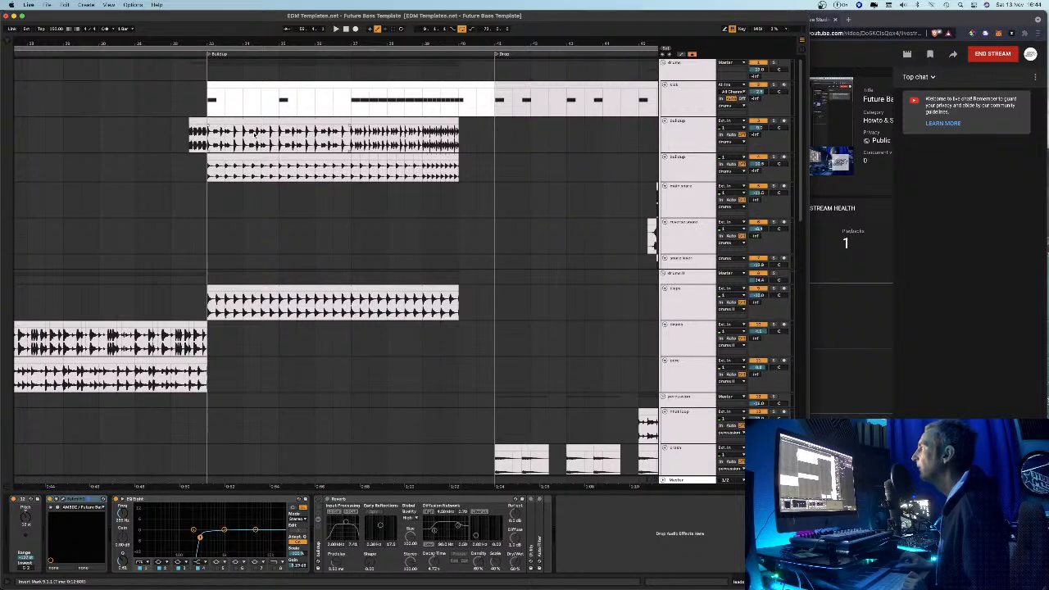
pyautogui.click(251, 88)
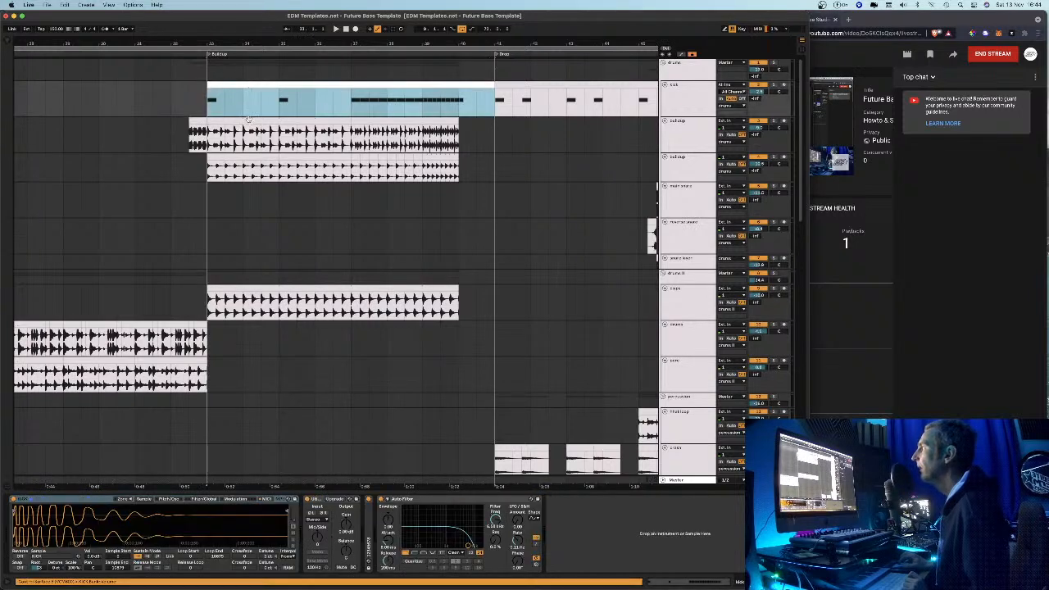
pyautogui.doubleClick(249, 120)
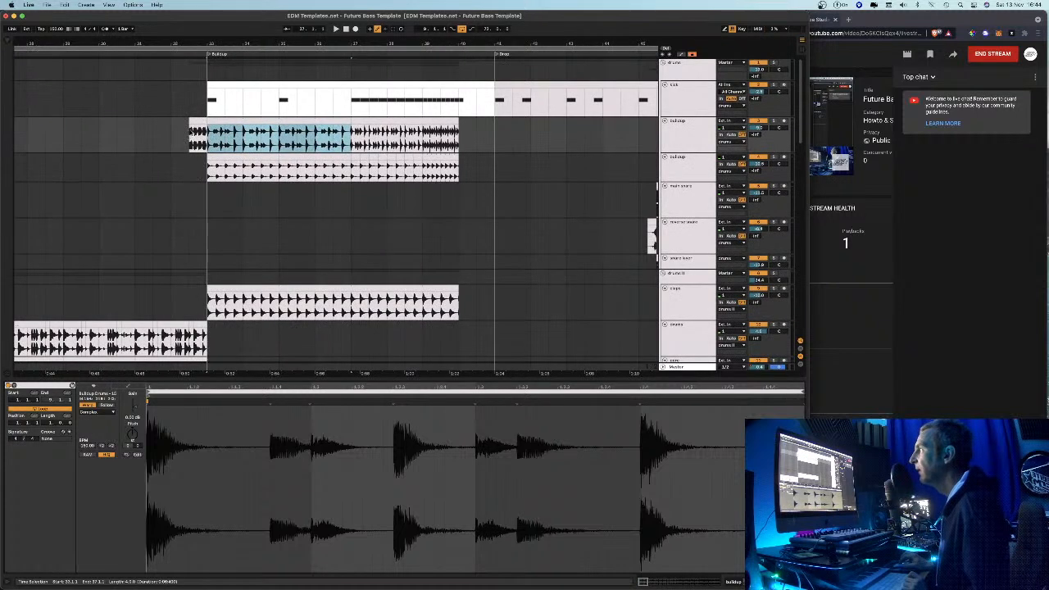
pyautogui.click(196, 122)
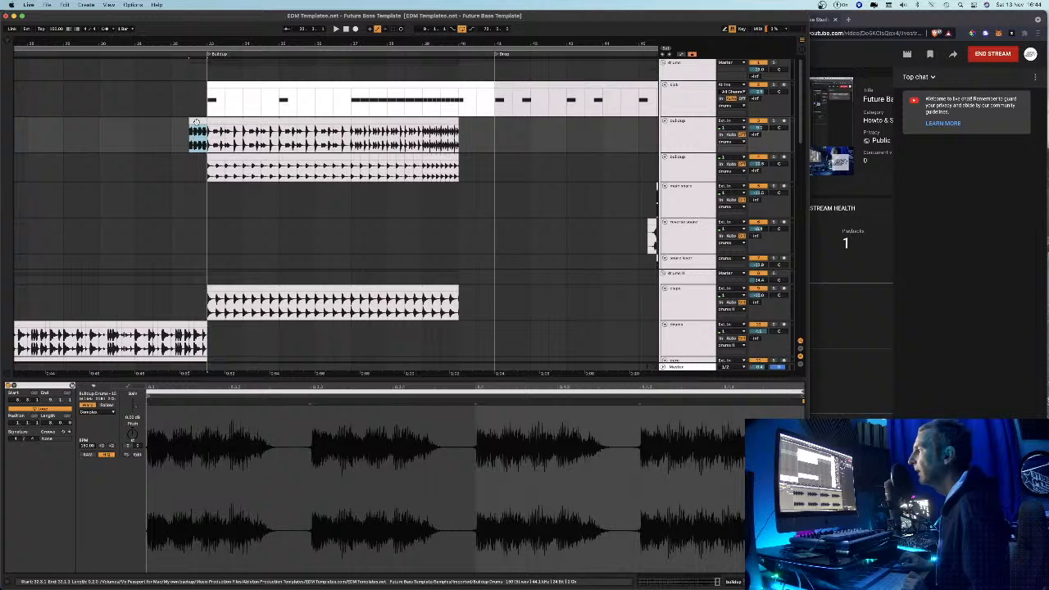
pyautogui.click(254, 87)
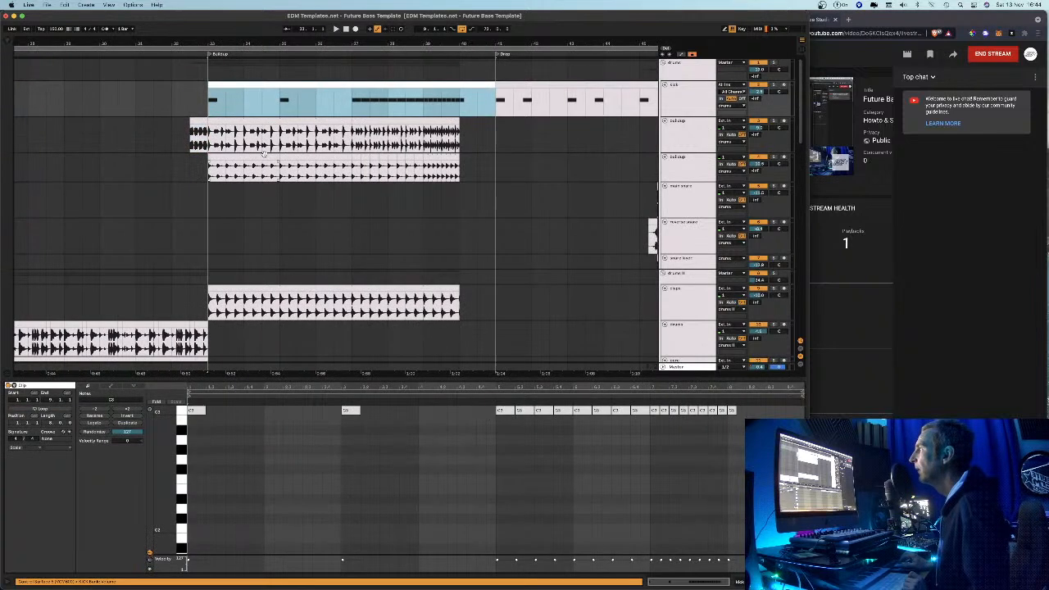
# Compare the second buildup audio clip, the claps clip and the kick MIDI clip in the Buildup
pyautogui.click(261, 160)
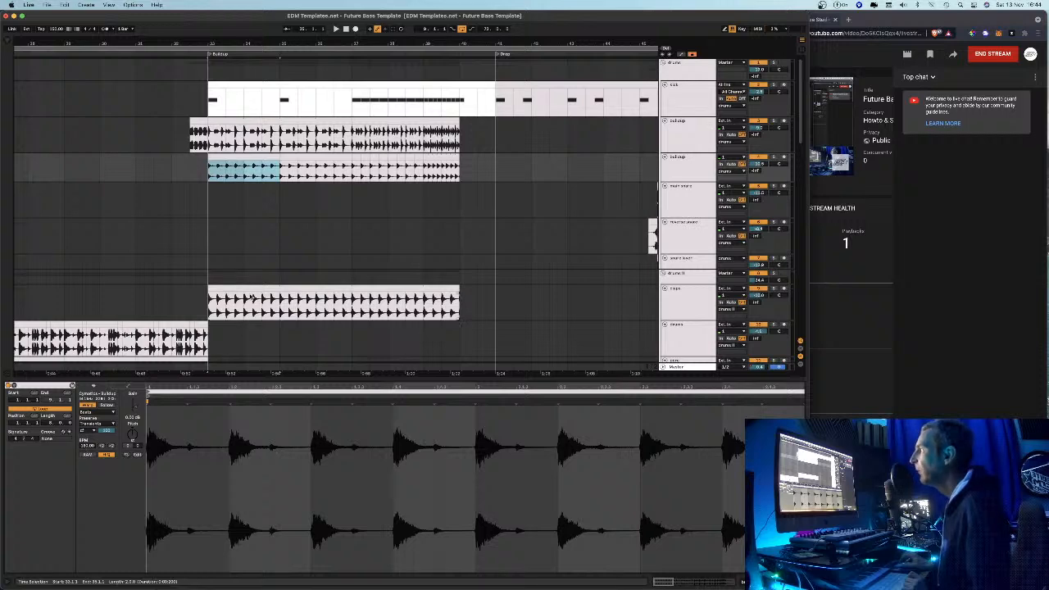
pyautogui.click(251, 299)
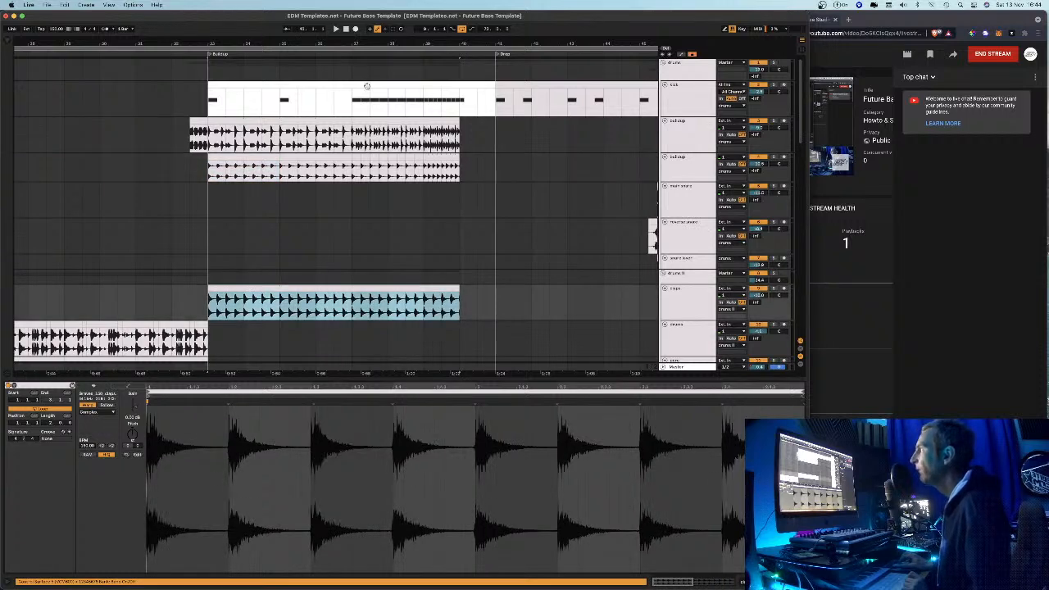
pyautogui.click(366, 85)
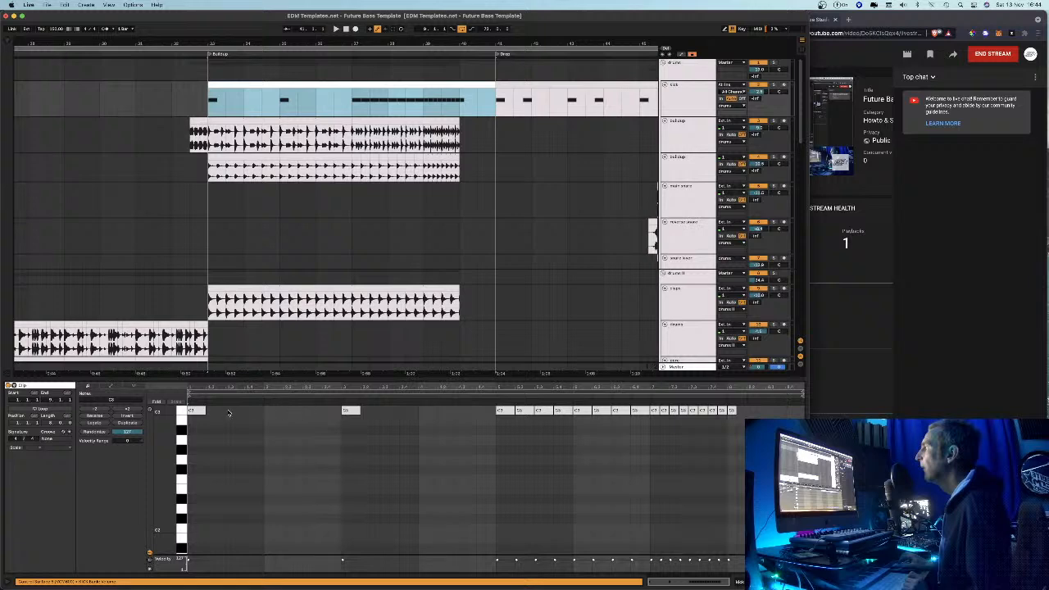
# Duplicate the first kick note three times so the pattern fills the first four beats of the Buildup
pyautogui.moveTo(195, 386); pyautogui.dragTo(195, 397)
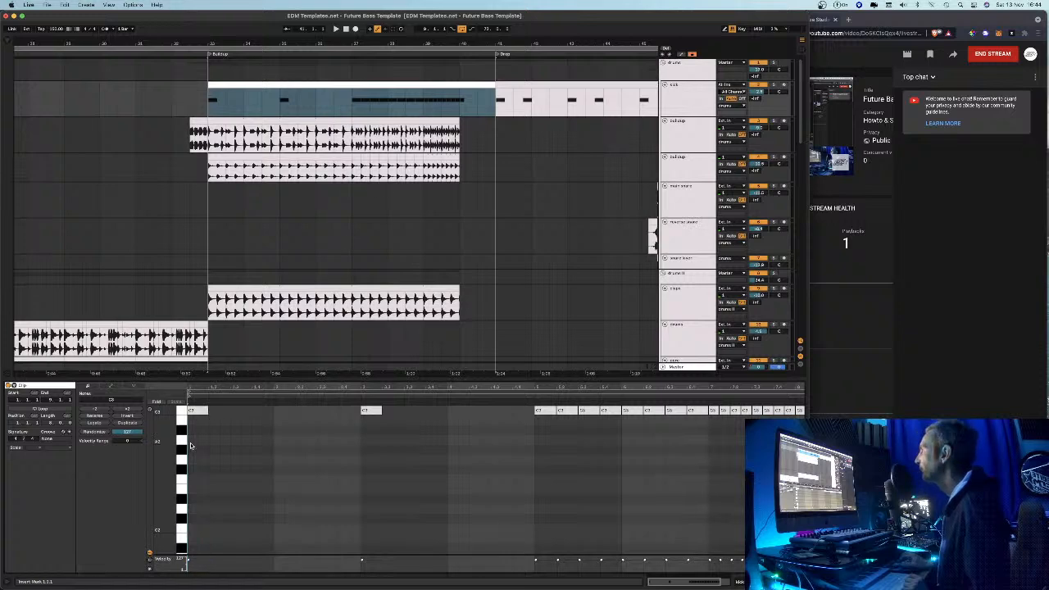
pyautogui.moveTo(190, 388); pyautogui.dragTo(190, 405)
pyautogui.click(226, 410)
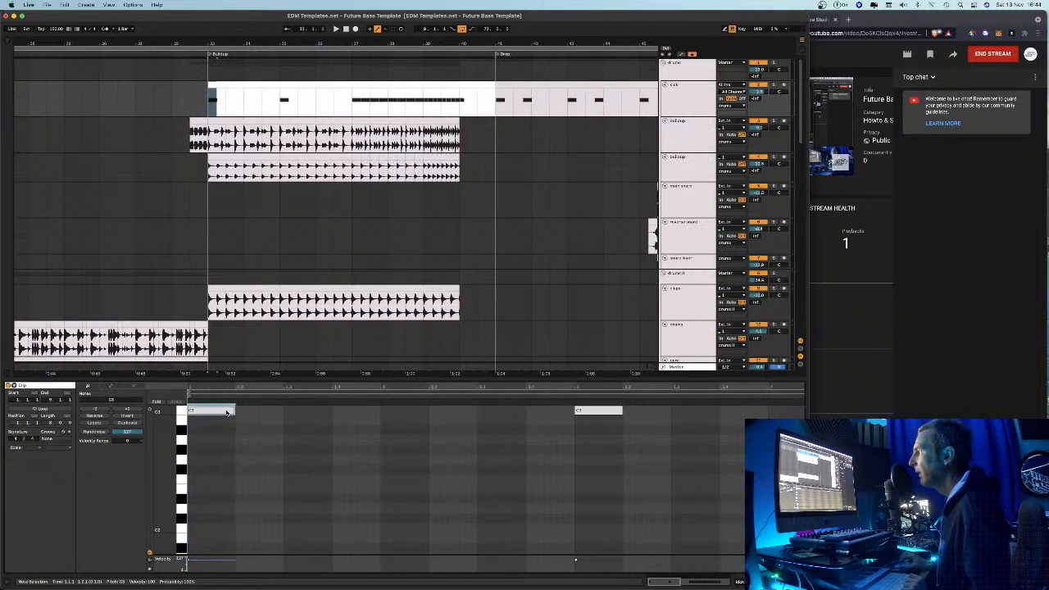
pyautogui.press('super+d')
pyautogui.press('super+d')
pyautogui.press('super+d')
# Shorten the four opening kick notes together and play the Buildup from its start
pyautogui.moveTo(249, 421); pyautogui.dragTo(190, 407)
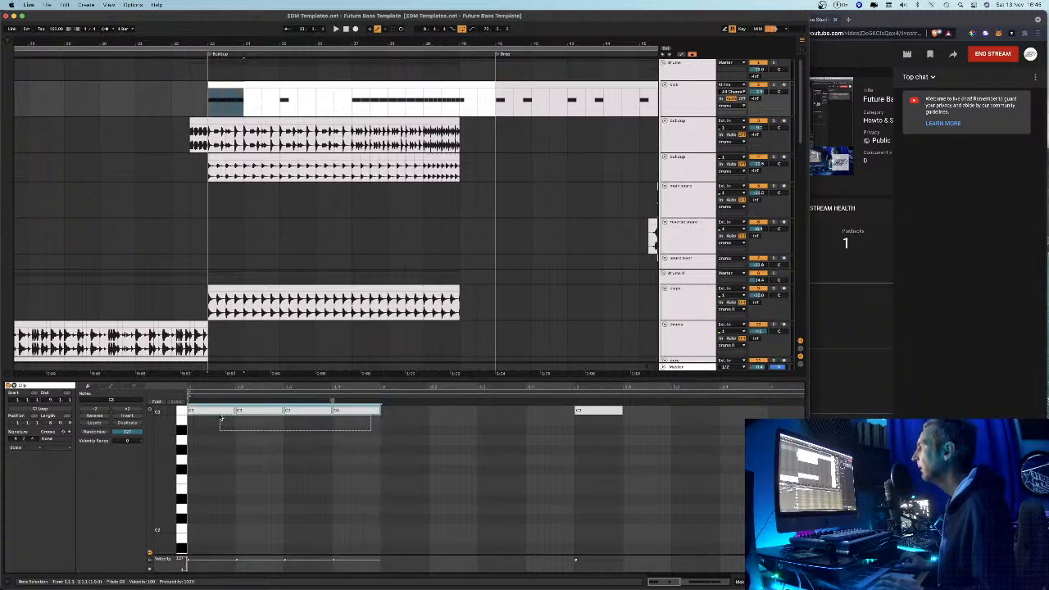
pyautogui.hotkey('shift', 'Left')
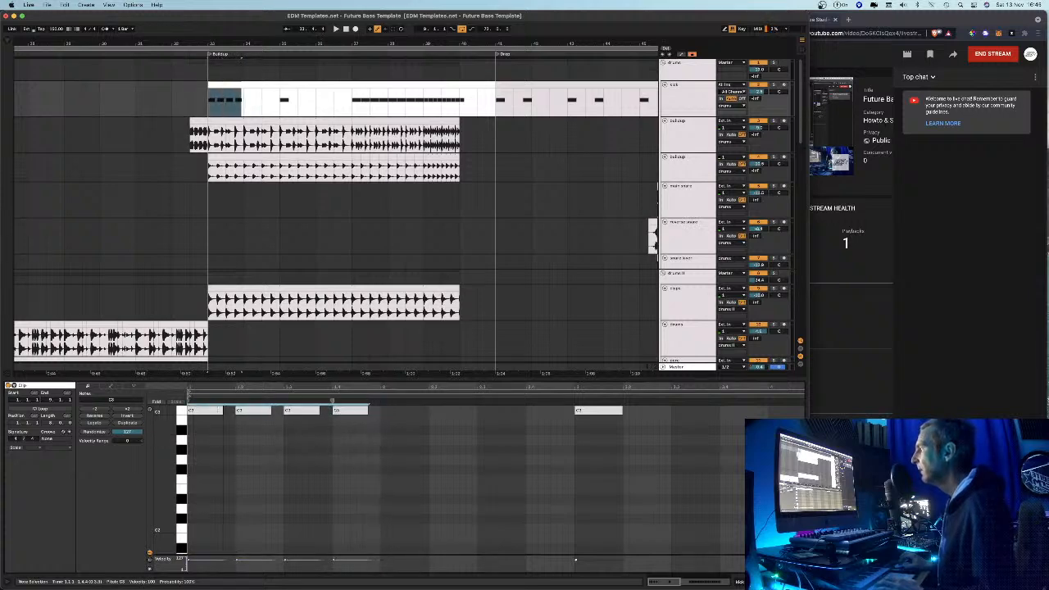
pyautogui.click(197, 430)
pyautogui.press('space')
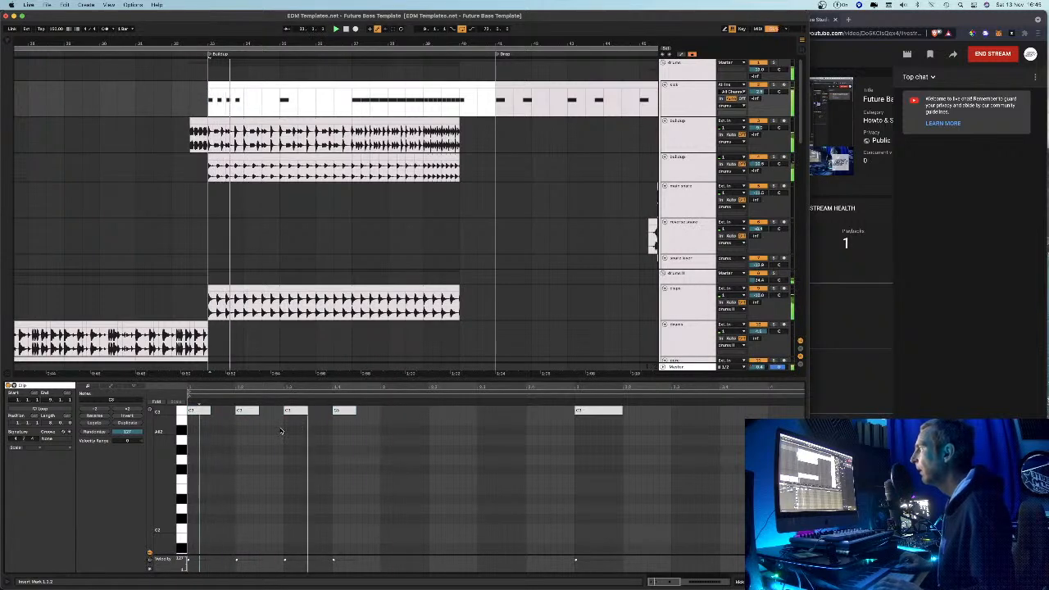
pyautogui.press('space')
# Undo the shortening and duplication of the opening kick notes
pyautogui.press('super+a')
pyautogui.press('super+j')
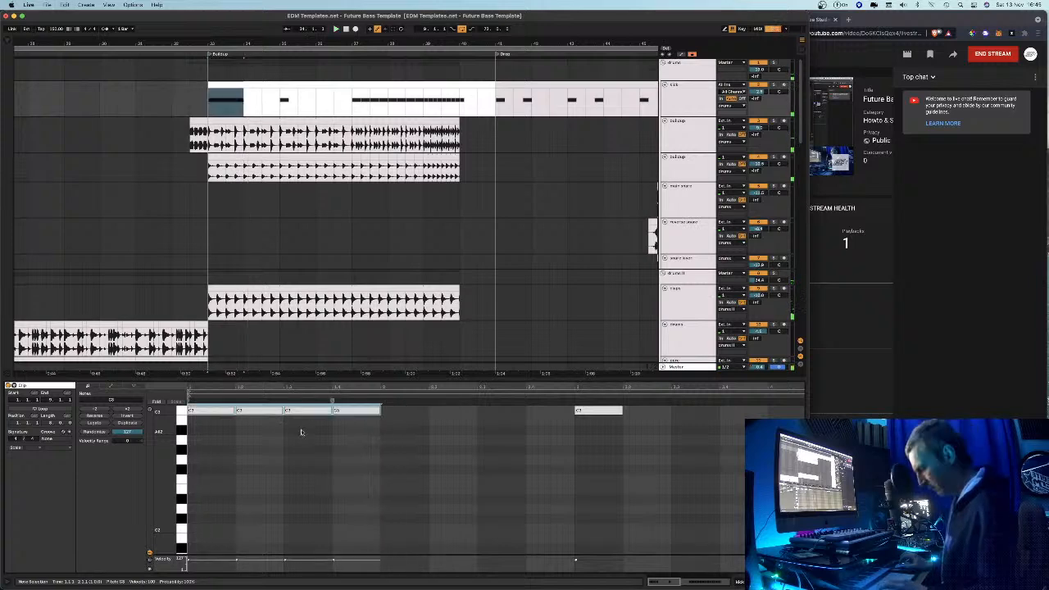
pyautogui.press('super+z')
pyautogui.press('super+z')
pyautogui.press('super+z')
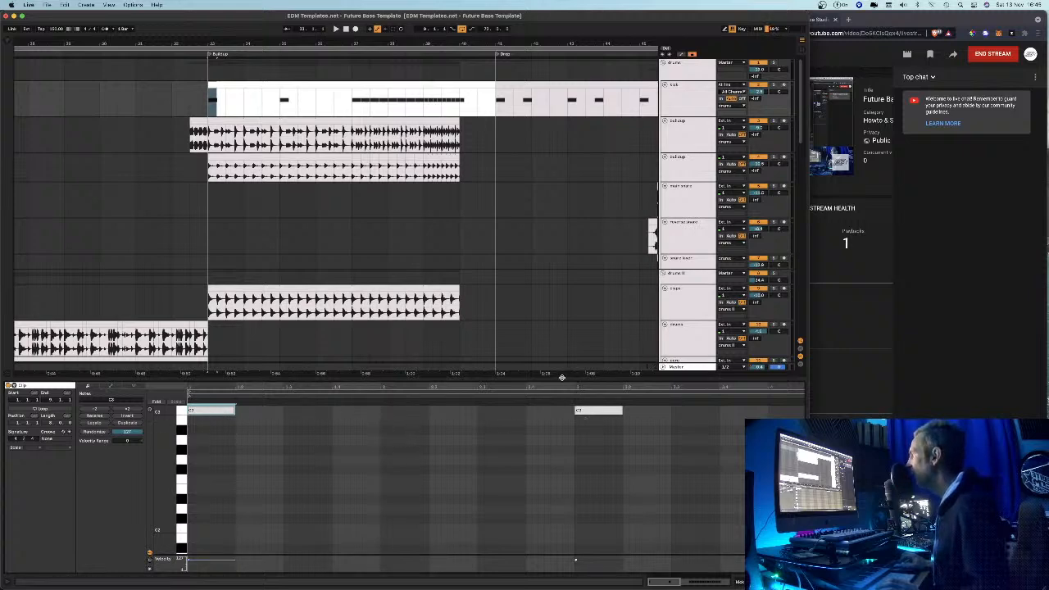
# Play the Buildup from the point where the kick notes start repeating on every beat
pyautogui.moveTo(559, 386); pyautogui.dragTo(560, 367)
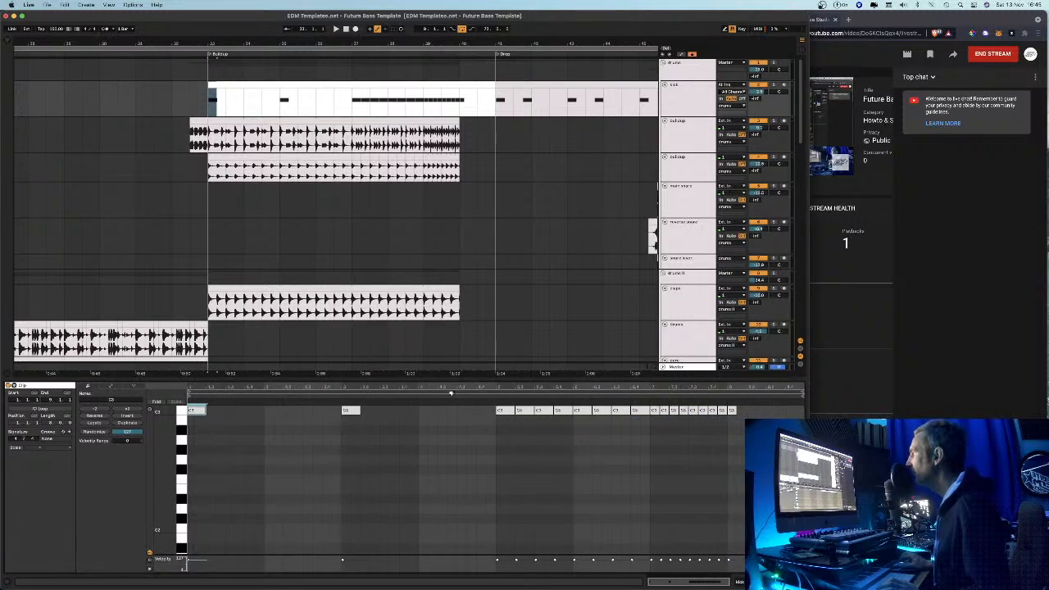
pyautogui.click(492, 395)
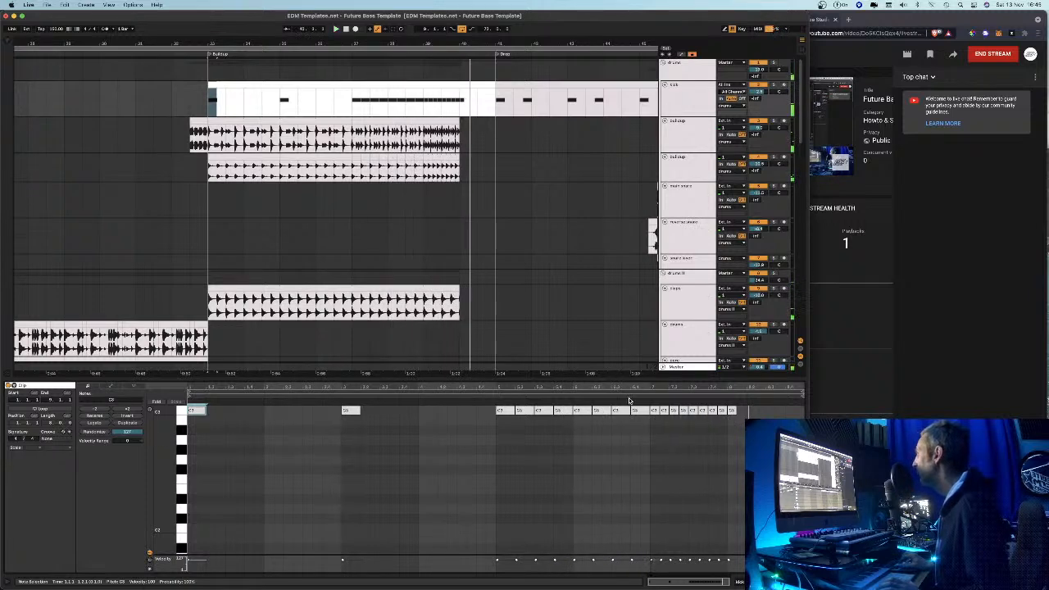
pyautogui.moveTo(508, 387); pyautogui.dragTo(384, 412)
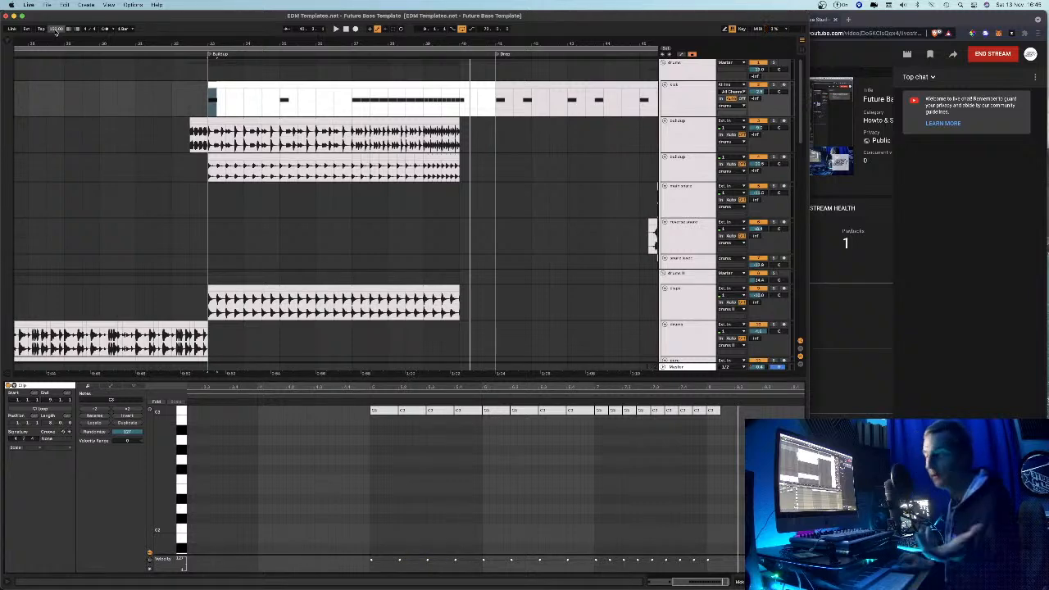
pyautogui.moveTo(227, 42); pyautogui.dragTo(227, 31)
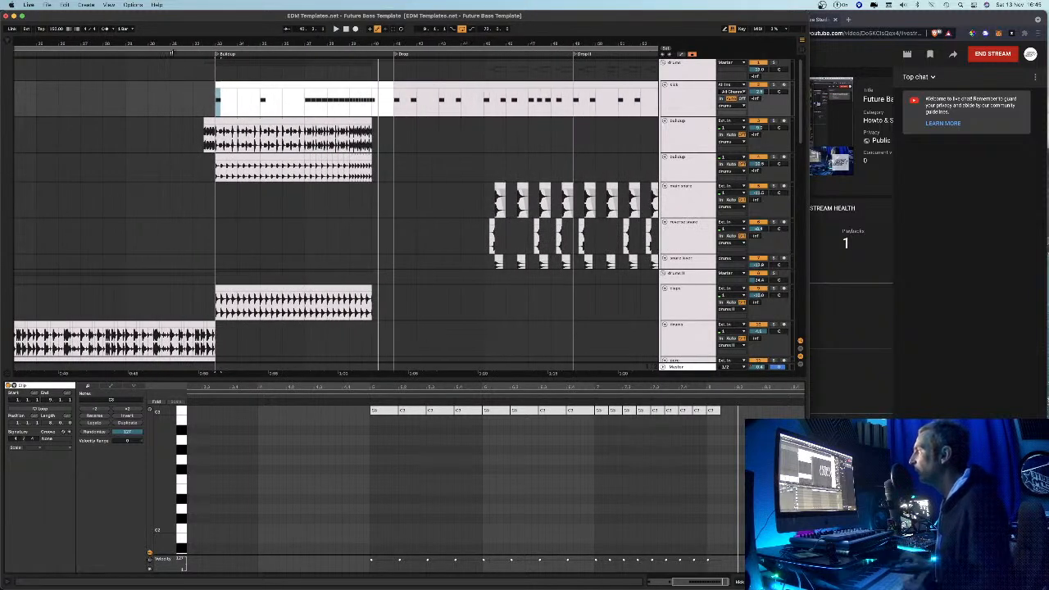
# Lower the song tempo to 125 BPM and play the Buildup from the repeating kick section
pyautogui.moveTo(56, 29); pyautogui.dragTo(56, 48)
pyautogui.moveTo(216, 44); pyautogui.dragTo(302, 44)
pyautogui.click(375, 390)
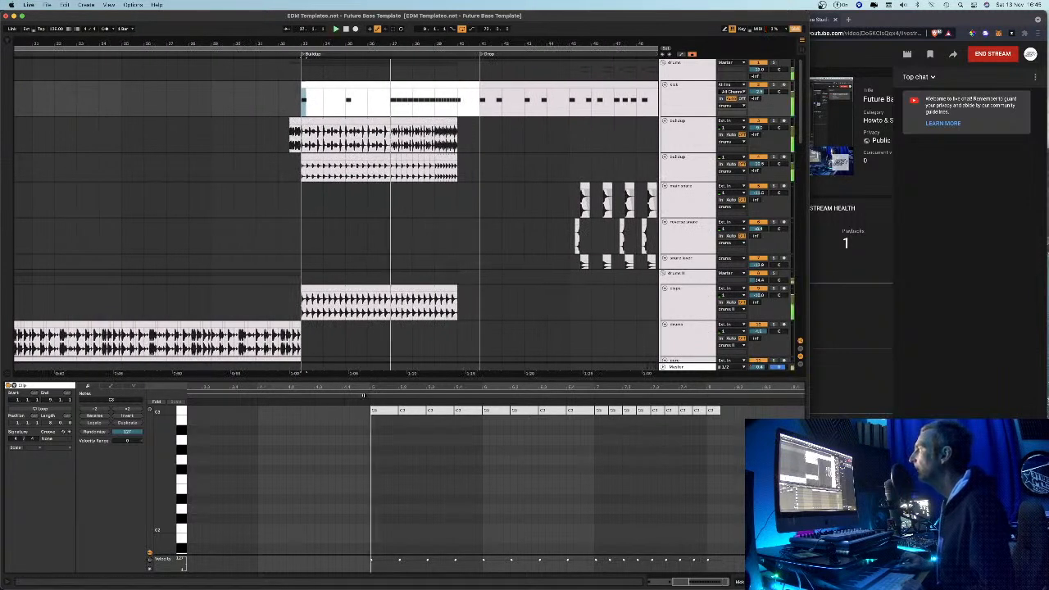
pyautogui.moveTo(379, 386); pyautogui.dragTo(496, 389)
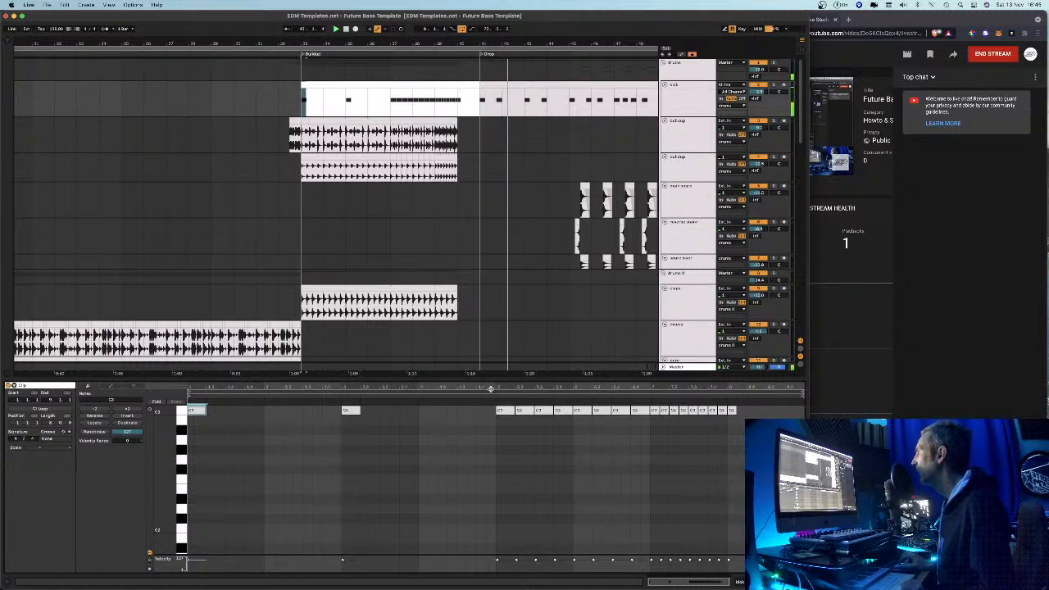
pyautogui.click(138, 117)
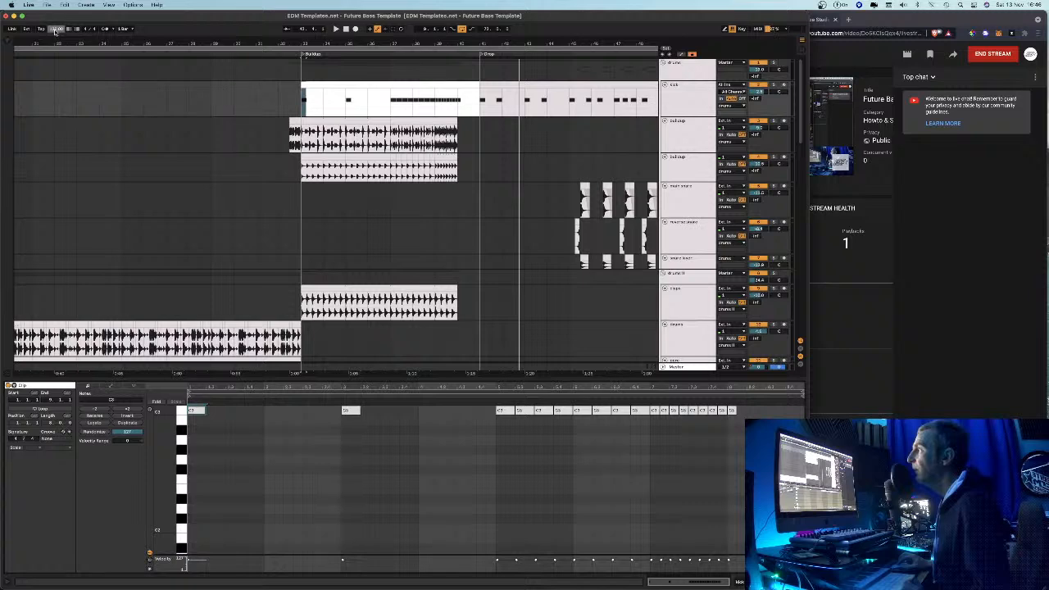
# Enlarge the master track and check its output routing options and the audio preferences
pyautogui.press('Delete')
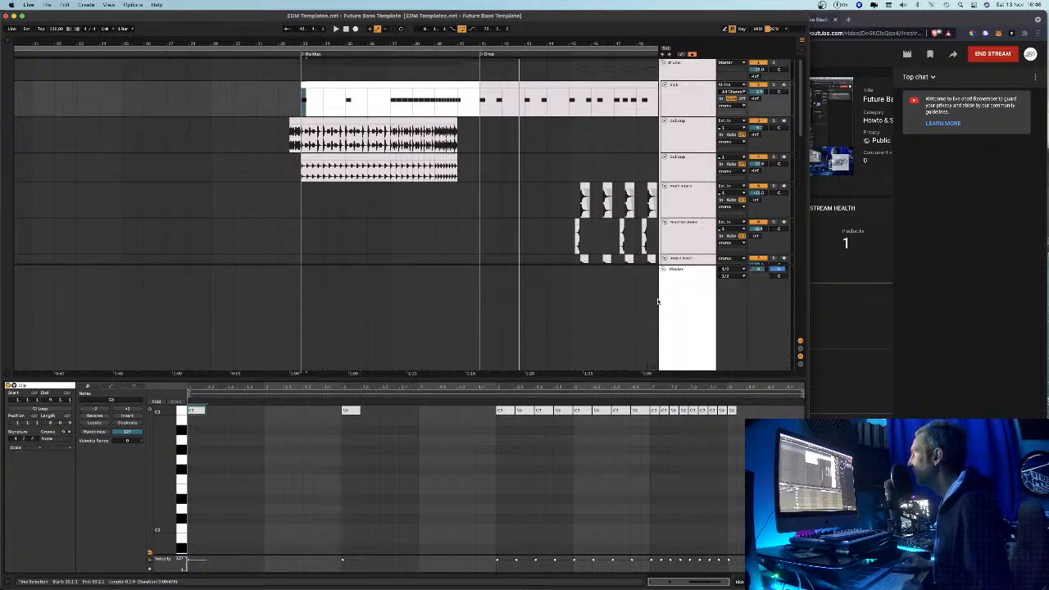
pyautogui.click(742, 272)
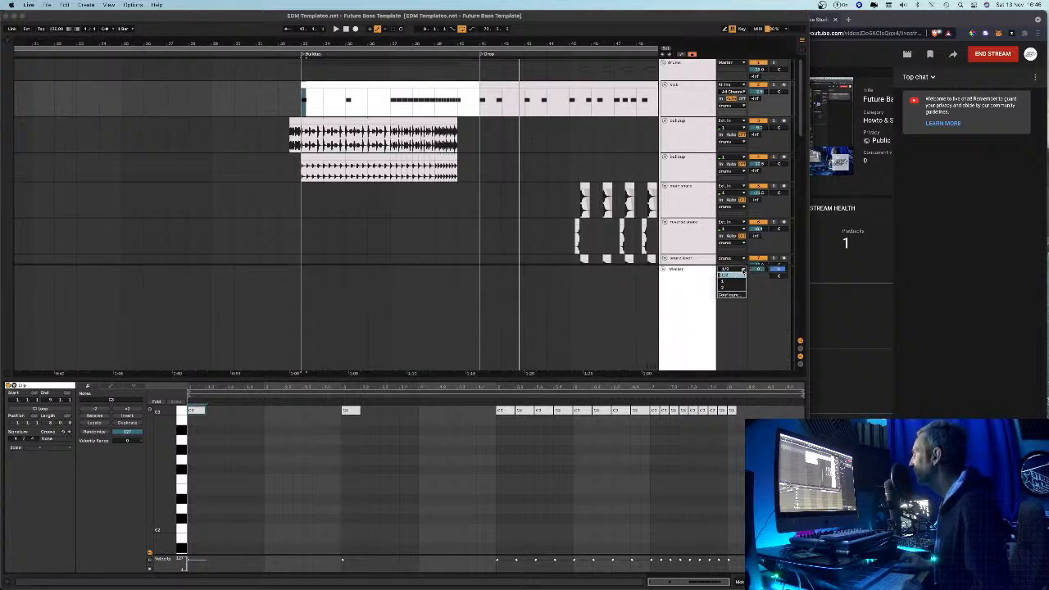
pyautogui.click(735, 281)
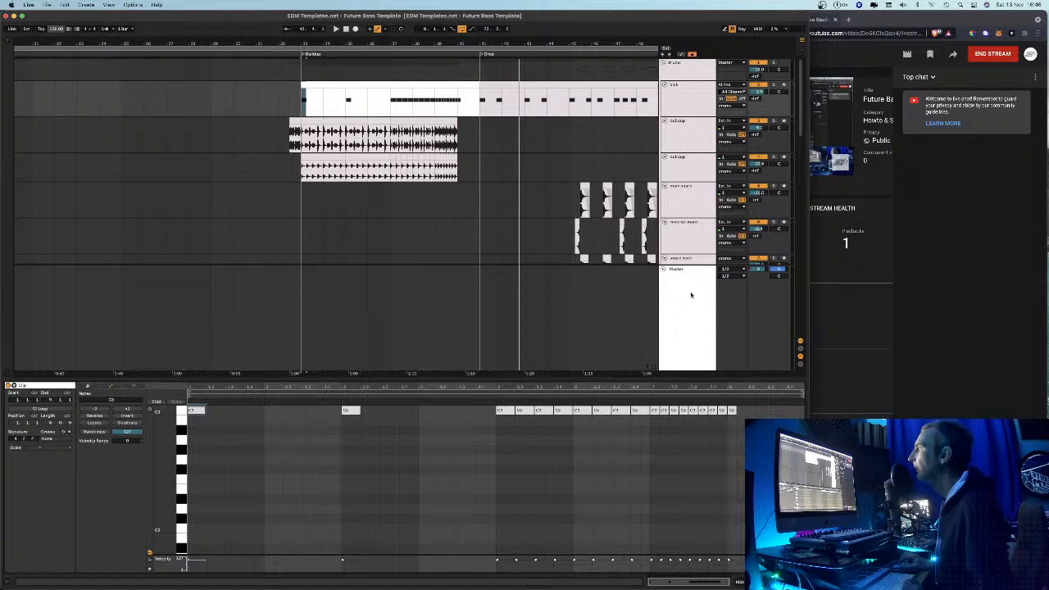
pyautogui.click(726, 270)
pyautogui.click(726, 269)
pyautogui.click(726, 269)
pyautogui.click(690, 294)
pyautogui.click(736, 271)
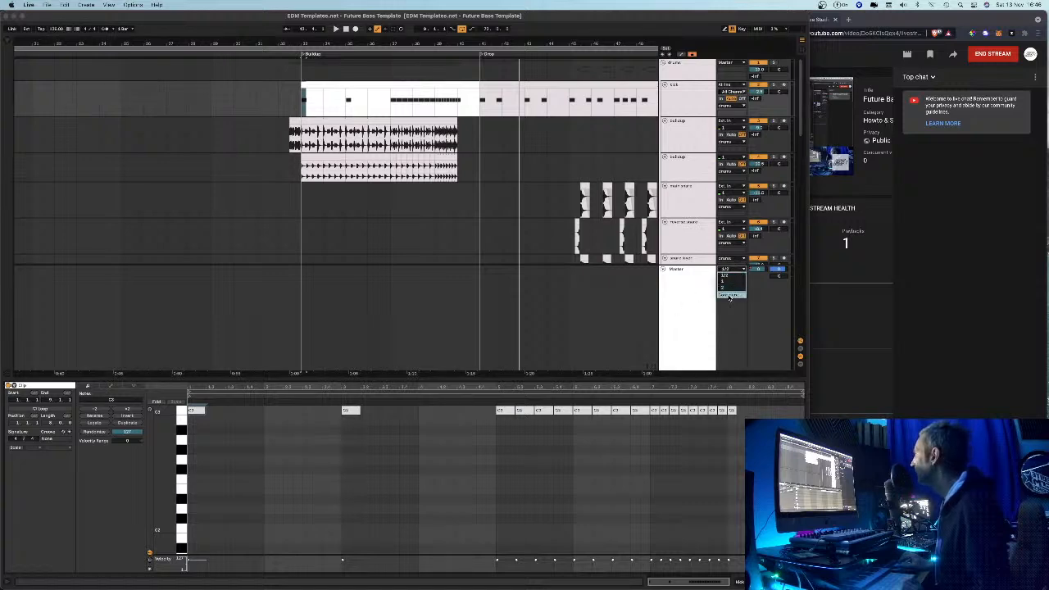
pyautogui.click(730, 296)
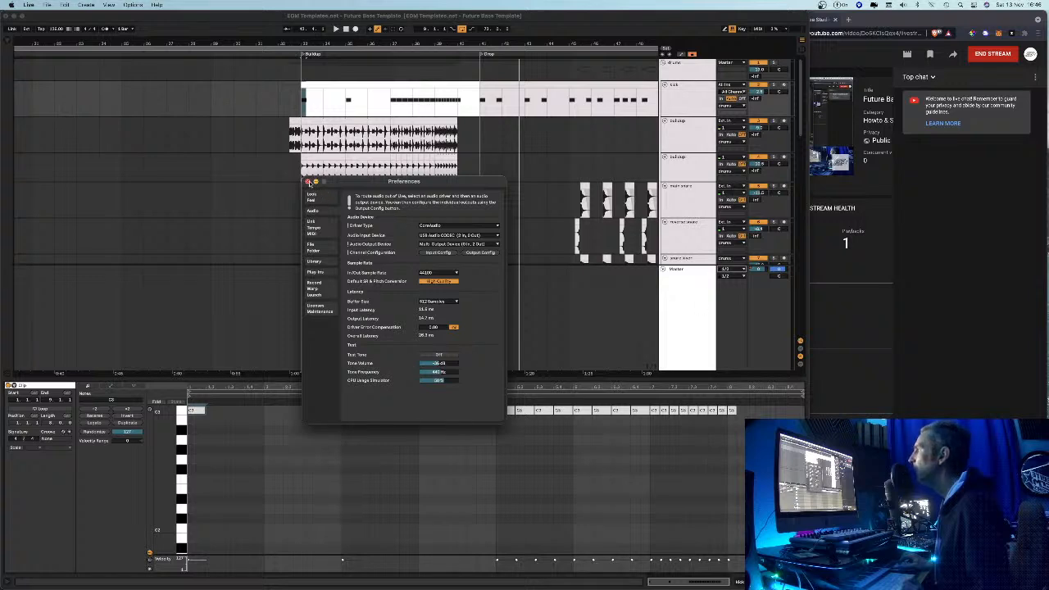
pyautogui.click(308, 182)
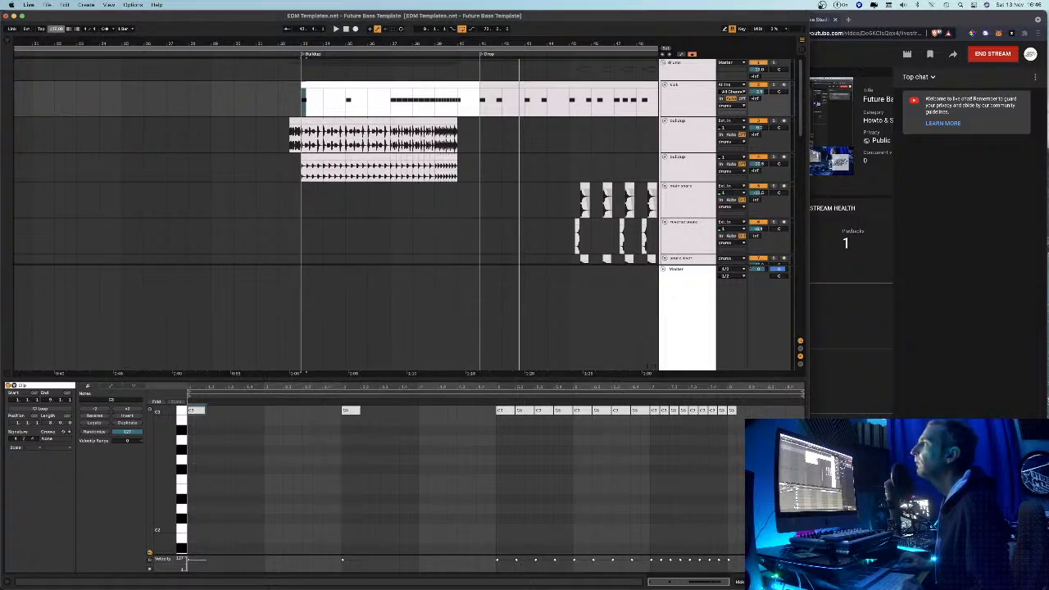
# Show the song tempo automation on the master track and focus the arrangement on the Buildup
pyautogui.rightClick(55, 30)
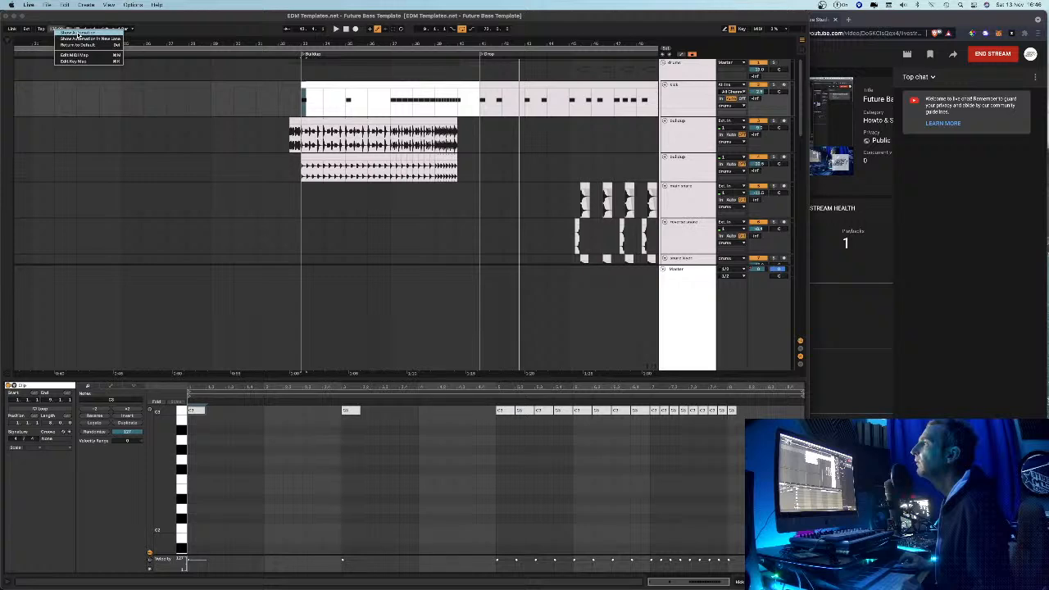
pyautogui.click(78, 33)
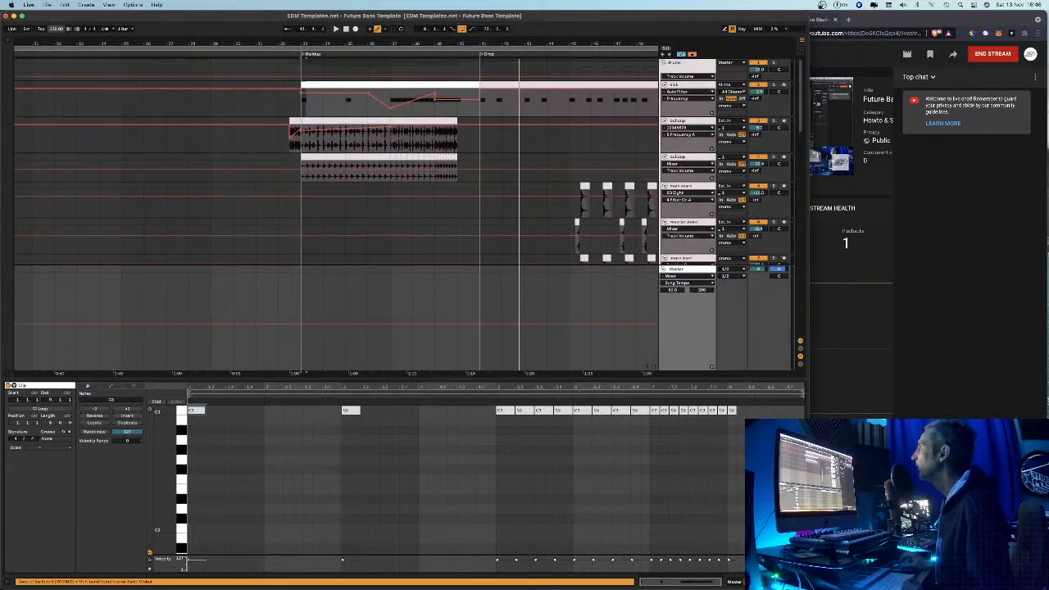
pyautogui.moveTo(374, 43); pyautogui.dragTo(375, 98)
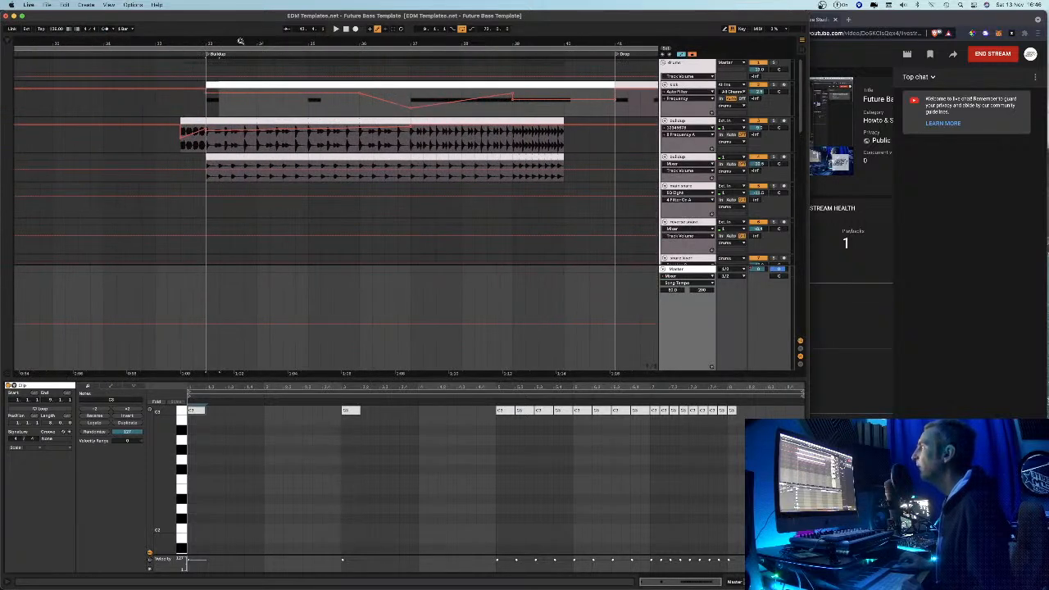
pyautogui.moveTo(240, 41); pyautogui.dragTo(240, 33)
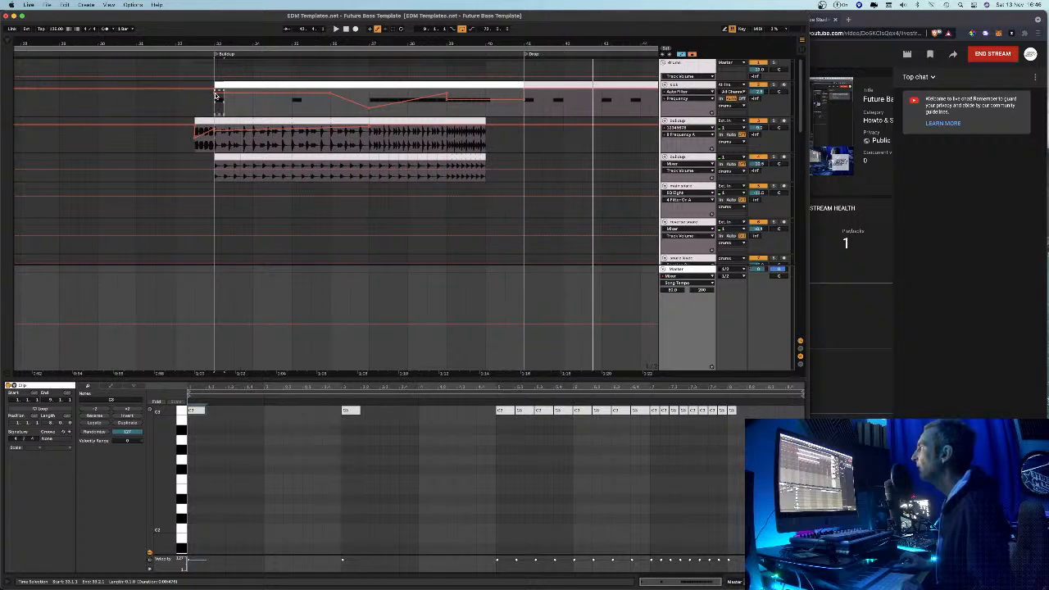
pyautogui.click(234, 110)
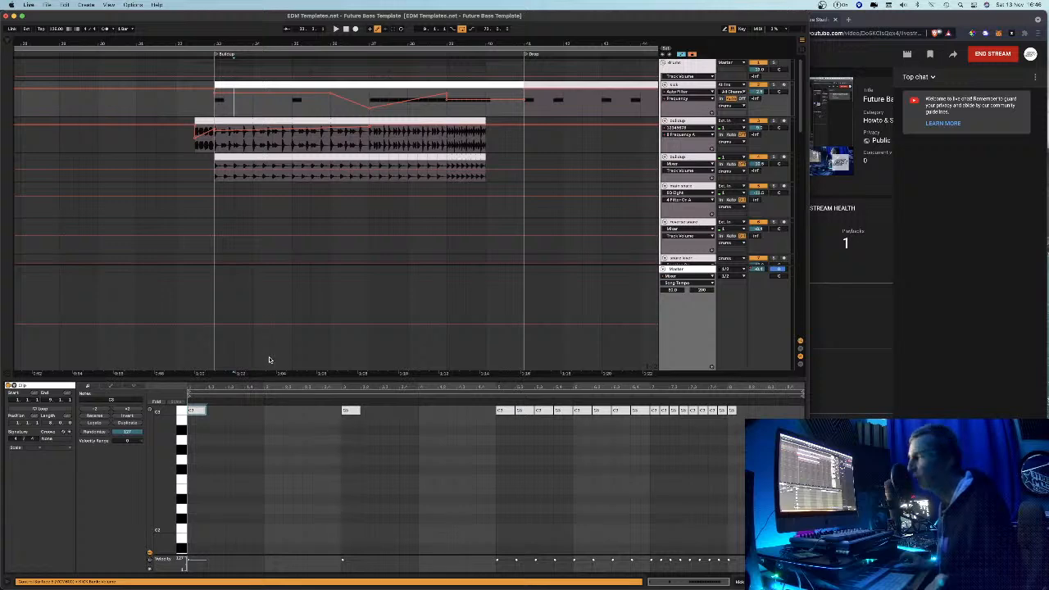
# Draw a tempo ramp from 125 BPM at the Buildup start to 150 BPM at bar 37, and play it
pyautogui.click(215, 325)
pyautogui.moveTo(222, 324); pyautogui.dragTo(367, 306)
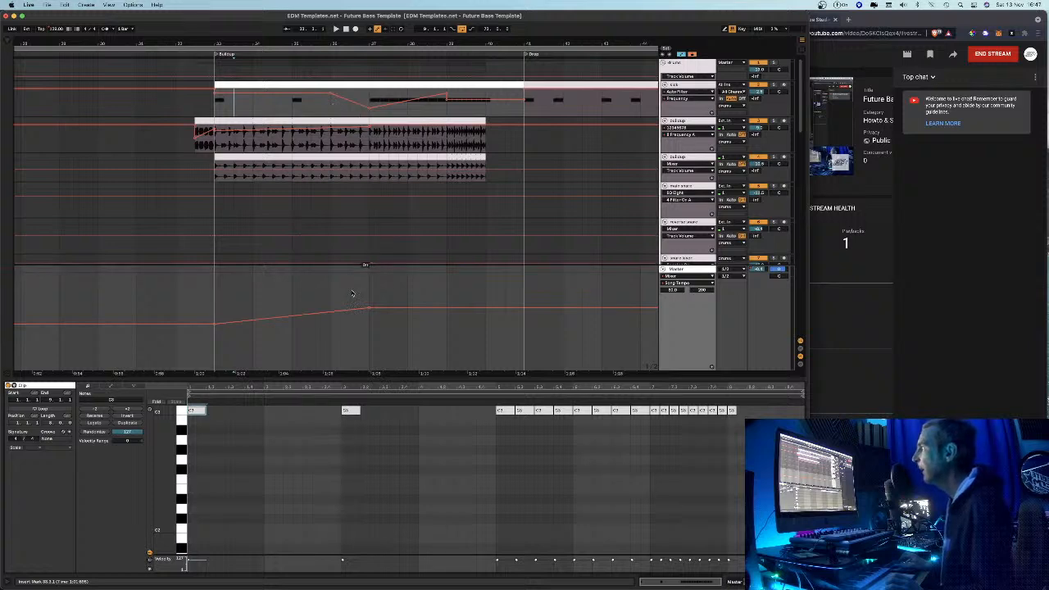
pyautogui.click(195, 54)
pyautogui.click(195, 54)
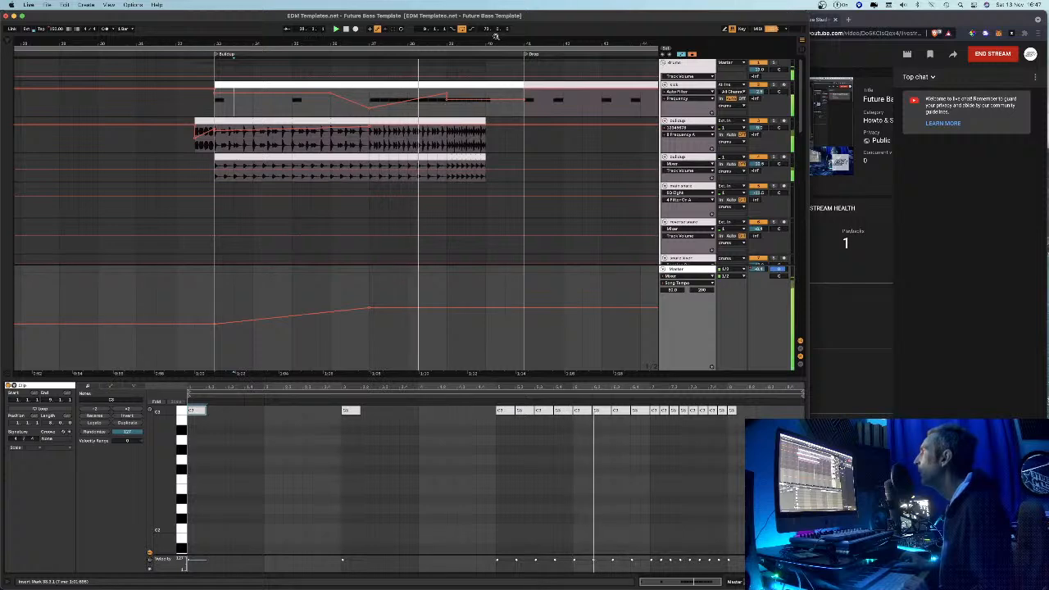
pyautogui.moveTo(485, 44)
pyautogui.mouseDown()
pyautogui.moveTo(485, 21)
pyautogui.moveTo(486, 40)
pyautogui.mouseUp()
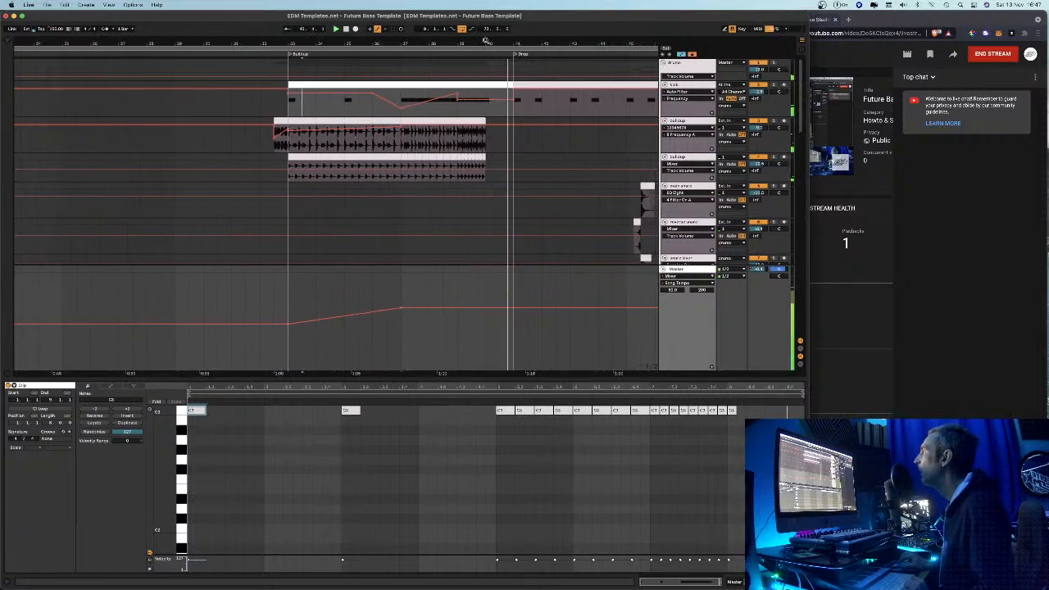
pyautogui.press('space')
# Delete the tempo point at the Buildup start and draw a gradual tempo decrease from bar 37 to the Drop
pyautogui.click(396, 329)
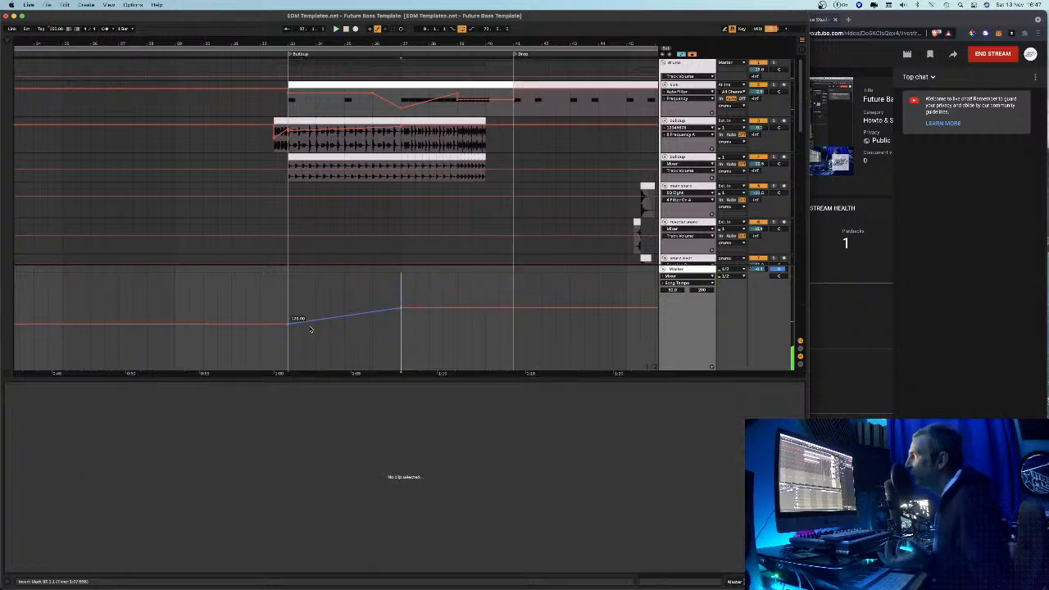
pyautogui.click(288, 327)
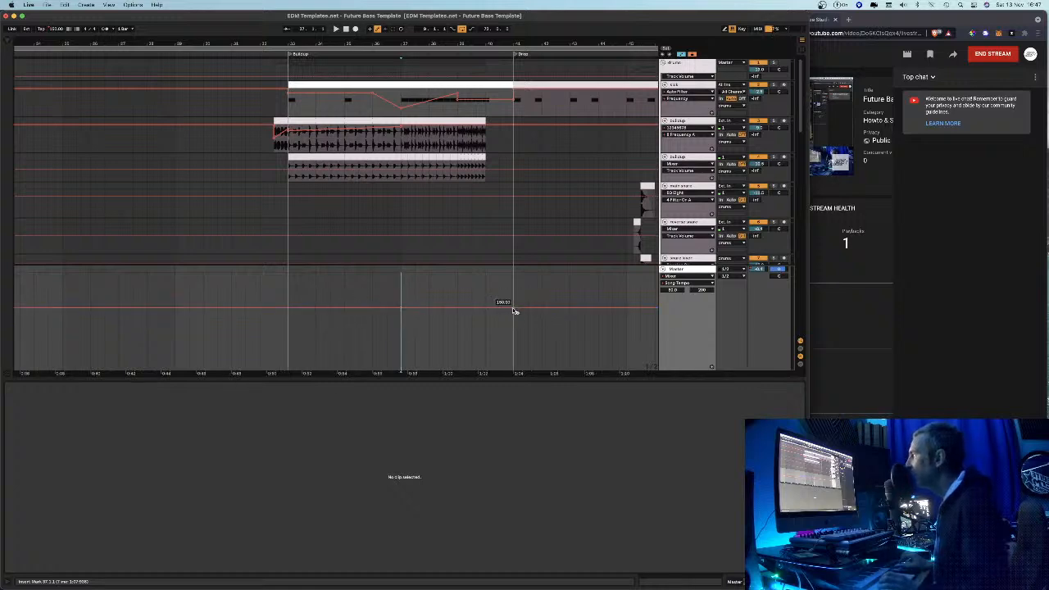
pyautogui.moveTo(514, 310); pyautogui.dragTo(514, 320)
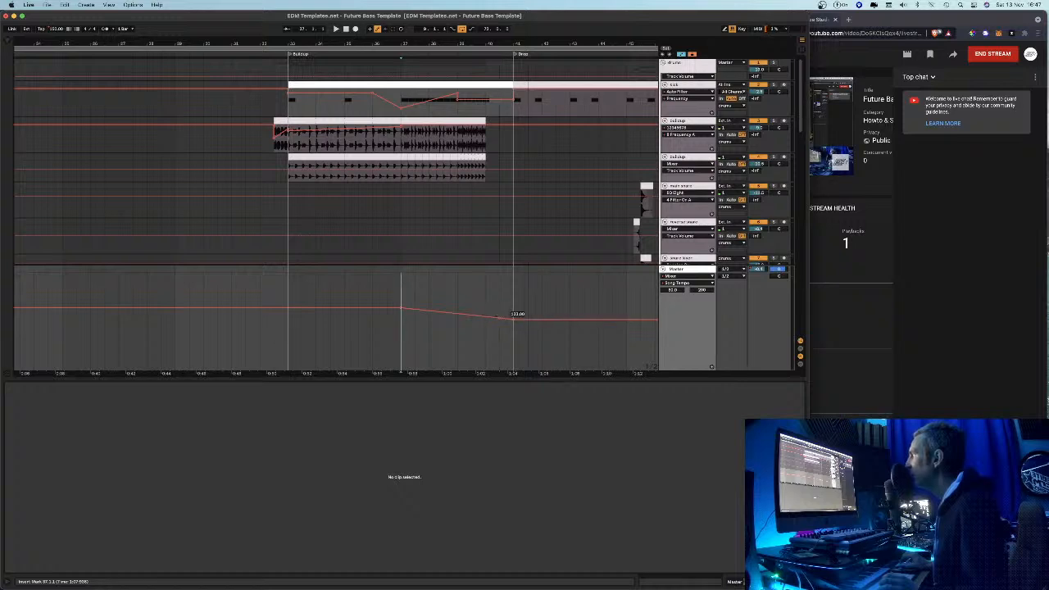
pyautogui.moveTo(514, 319); pyautogui.dragTo(513, 323)
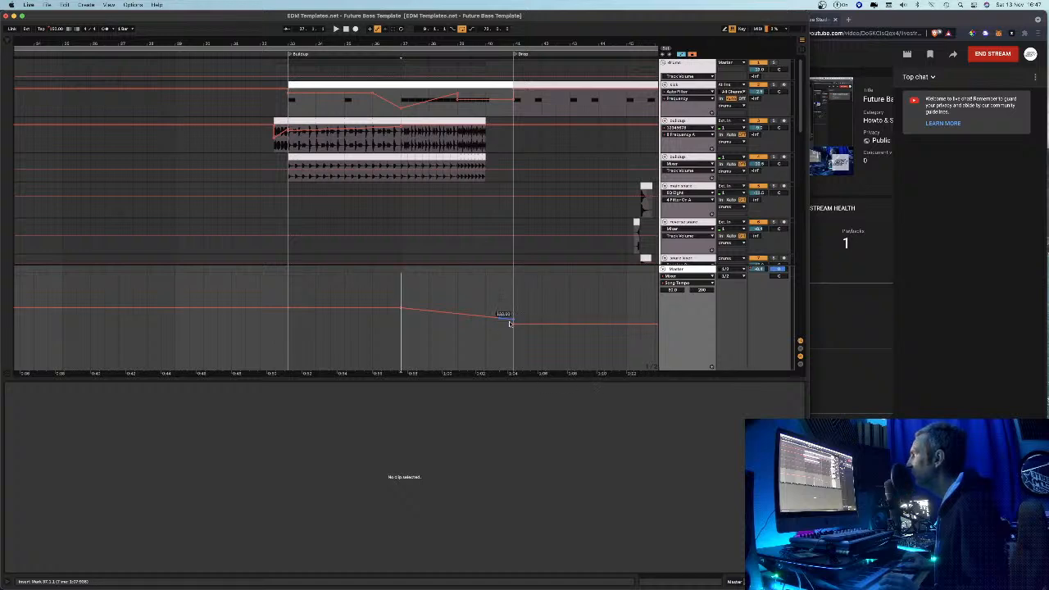
# Reshape the tempo decrease to fall more steeply just before the Drop, and play it from the second half of the Buildup
pyautogui.moveTo(514, 323); pyautogui.dragTo(514, 322)
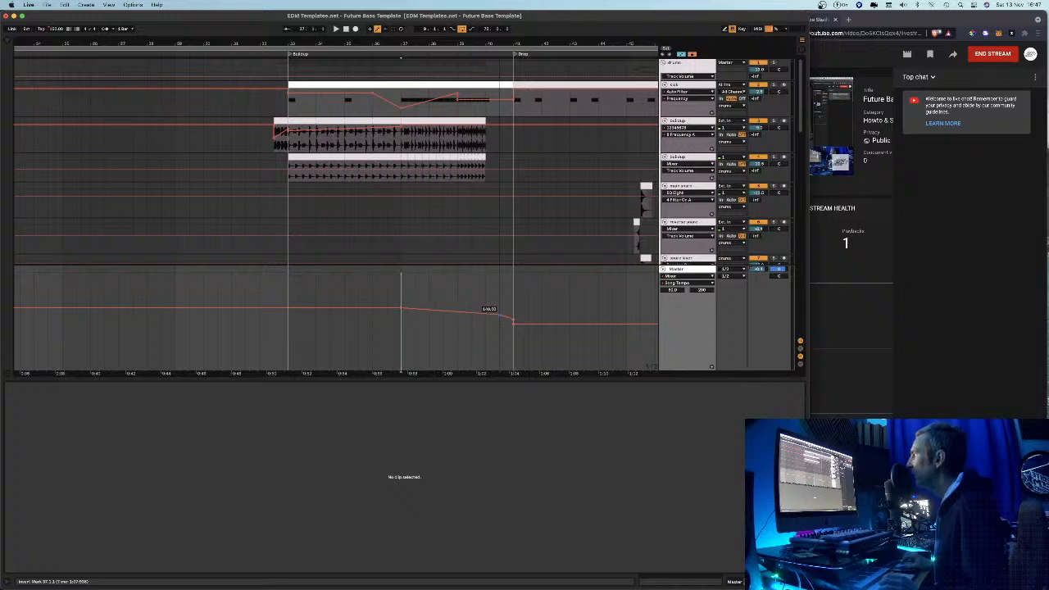
pyautogui.click(382, 52)
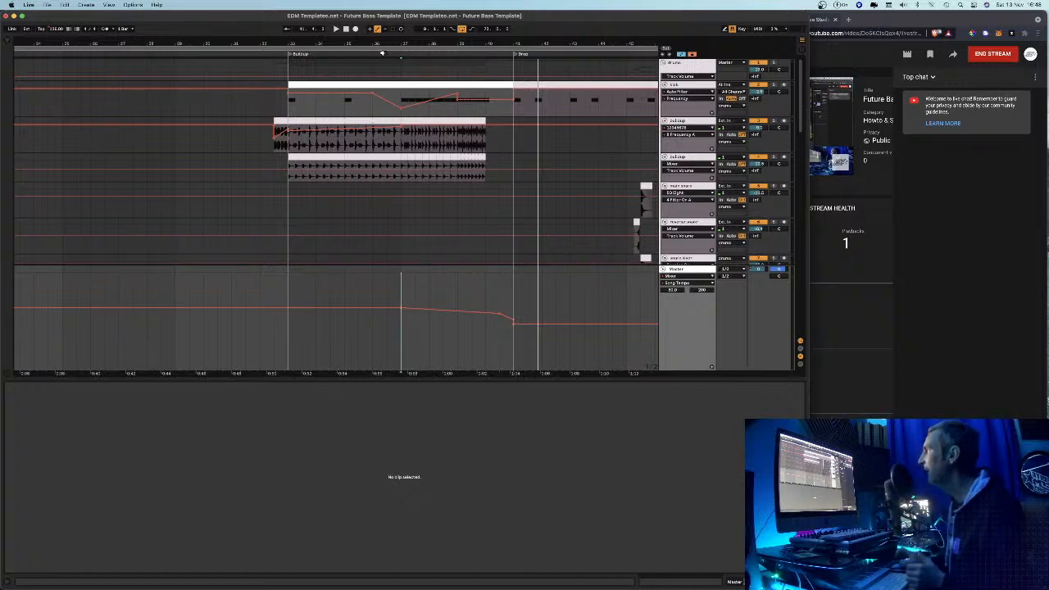
# Delete the tempo automation change around the Drop and restore the song tempo to 150 BPM
pyautogui.moveTo(520, 43); pyautogui.dragTo(368, 38)
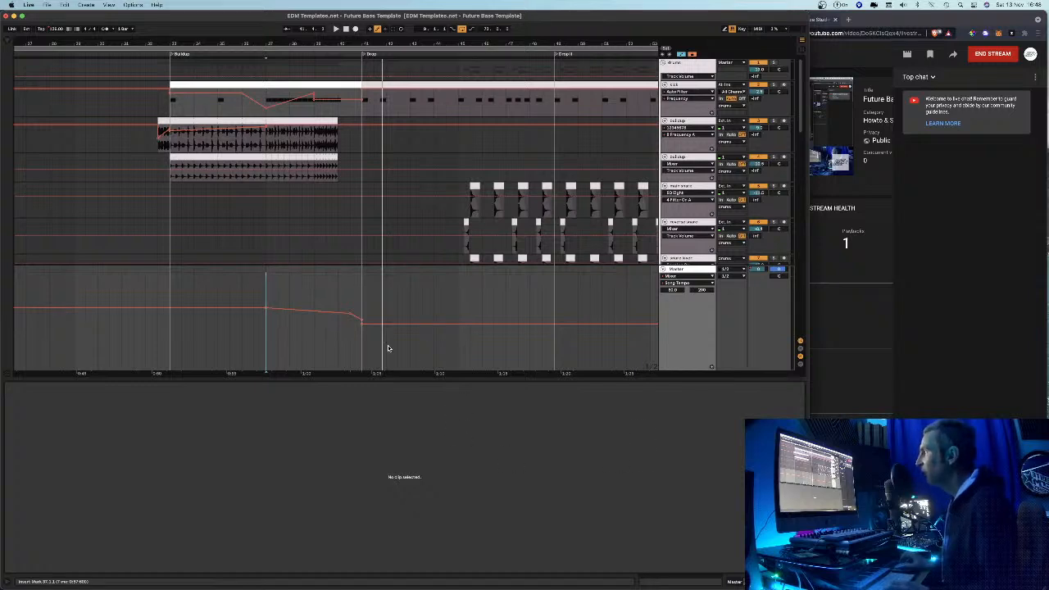
pyautogui.moveTo(408, 345); pyautogui.dragTo(340, 304)
pyautogui.press('Delete')
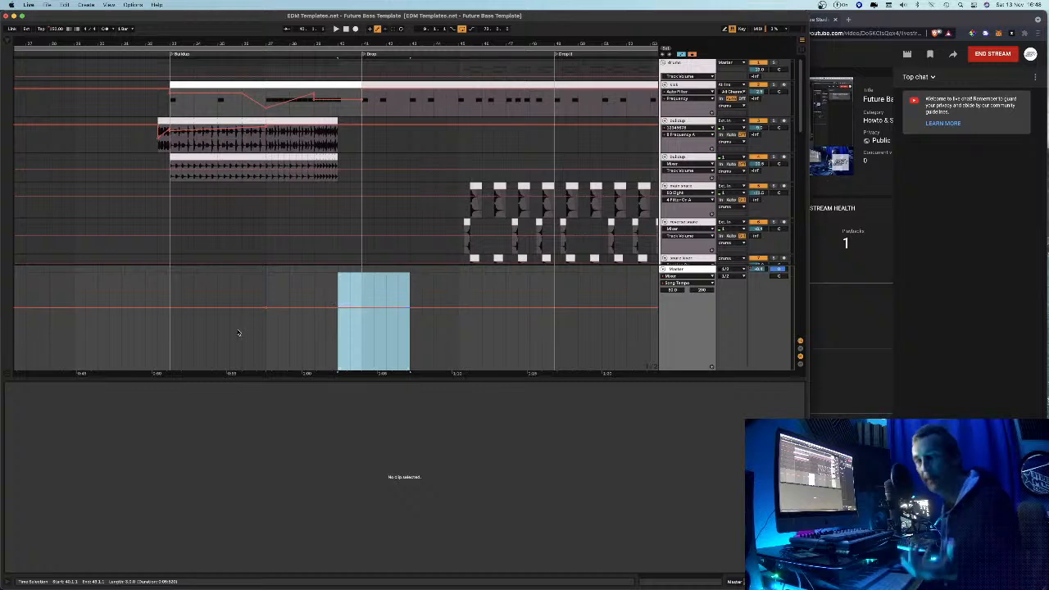
pyautogui.moveTo(266, 308); pyautogui.dragTo(286, 313)
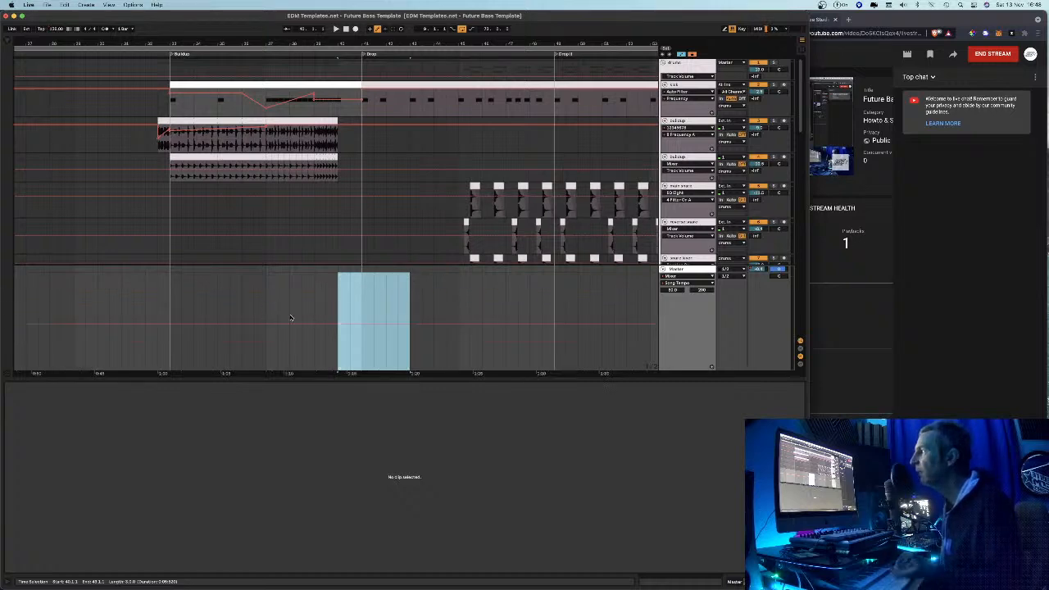
pyautogui.moveTo(55, 29); pyautogui.dragTo(55, 15)
pyautogui.click(413, 41)
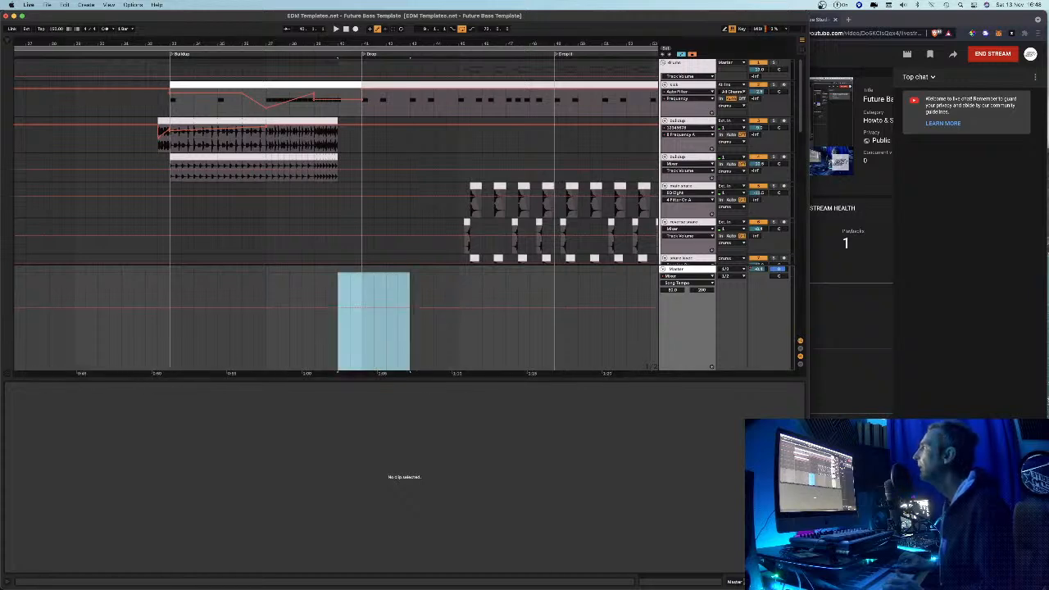
# Hide the clip detail view and set the arrangement's fixed grid to 1 Bar around the first crash clip of the Drop
pyautogui.press('super+alt+l')
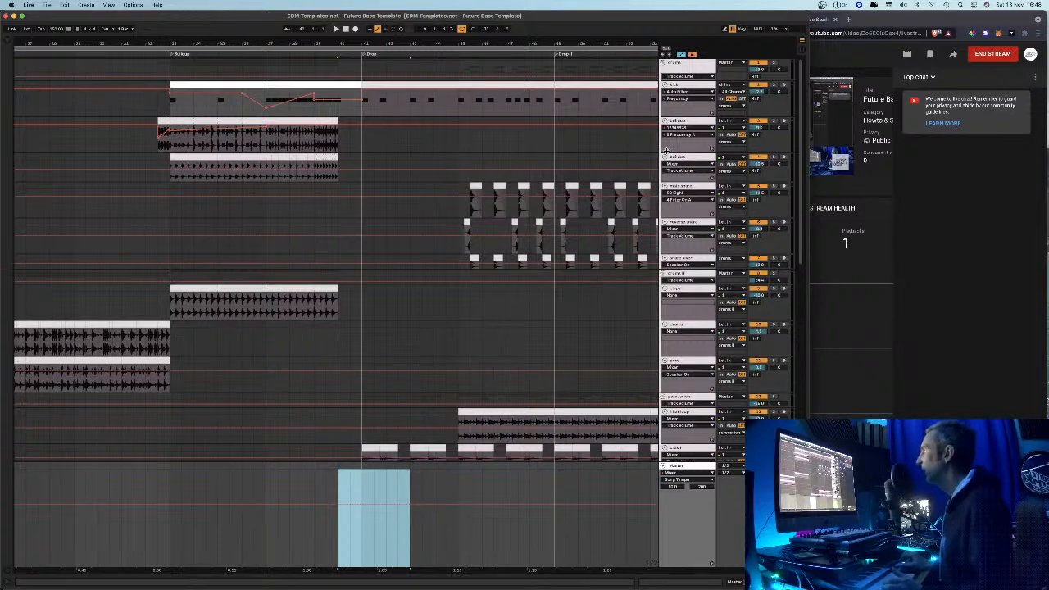
pyautogui.scroll(-5, 517, 120)
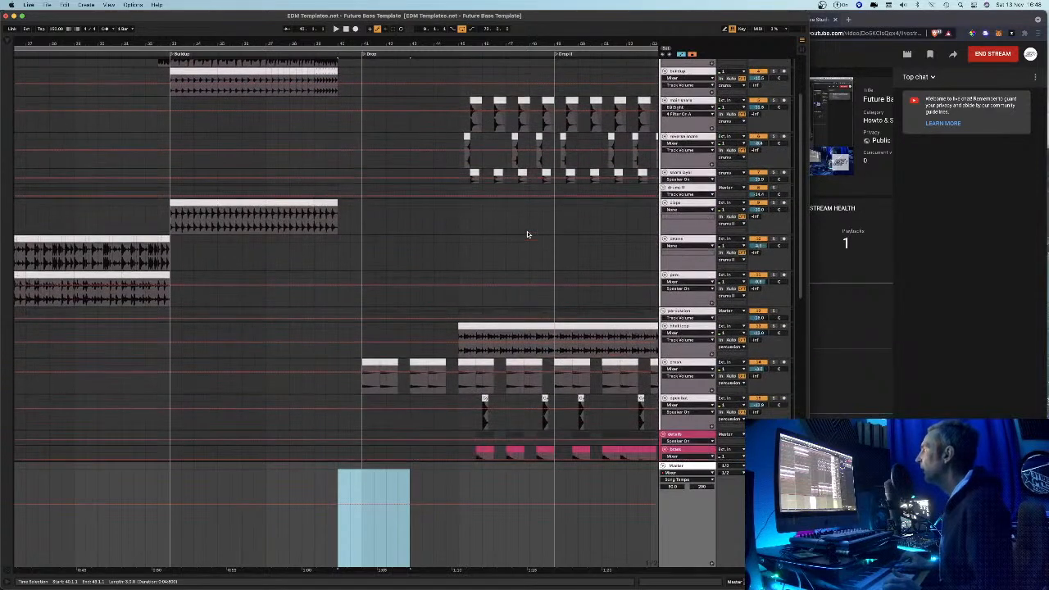
pyautogui.scroll(-2, 519, 250)
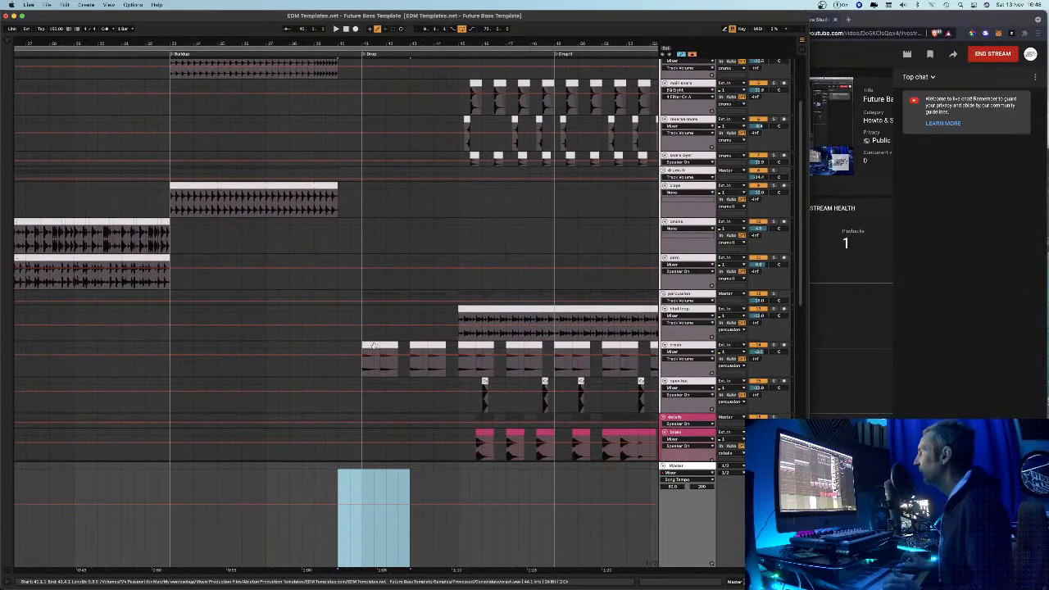
pyautogui.click(373, 349)
pyautogui.moveTo(378, 43); pyautogui.dragTo(379, 106)
pyautogui.rightClick(380, 216)
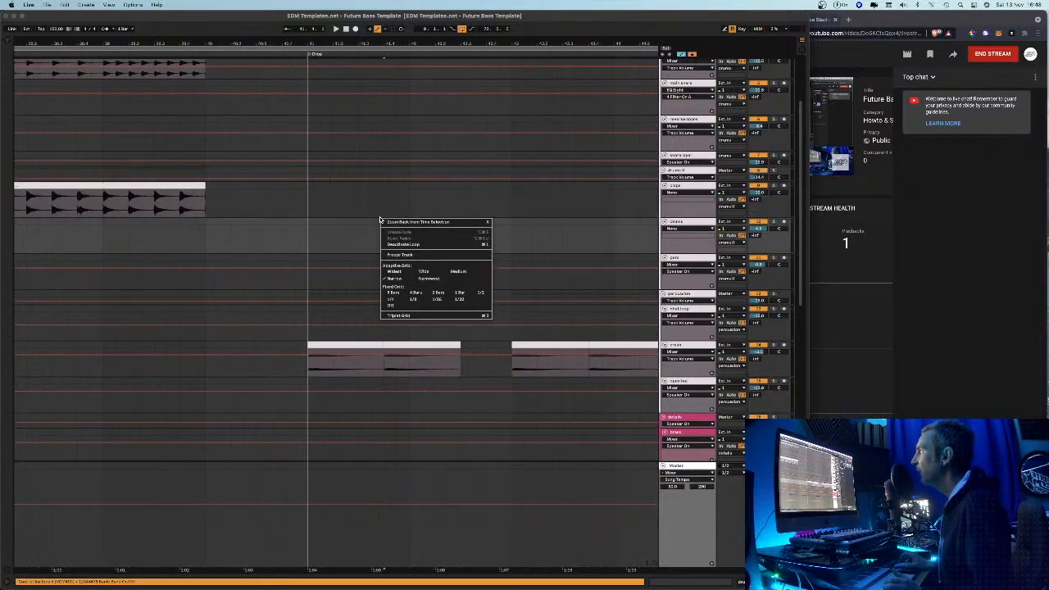
pyautogui.click(460, 294)
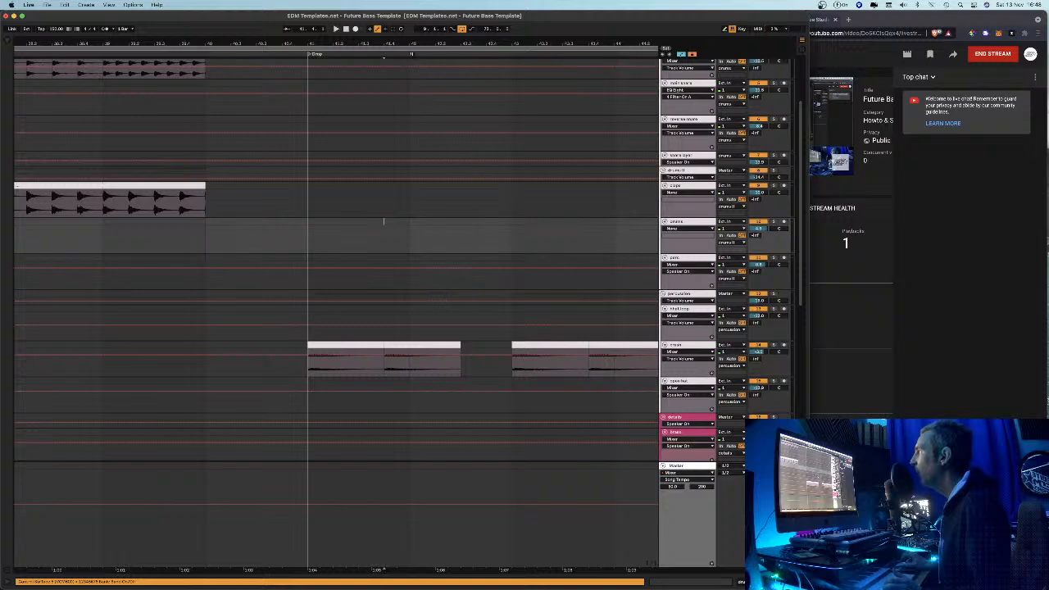
# Examine the spacing of the crash, snare and percussion clips from Drop to Drop II against a 1 Bar grid
pyautogui.moveTo(412, 43); pyautogui.dragTo(412, 2)
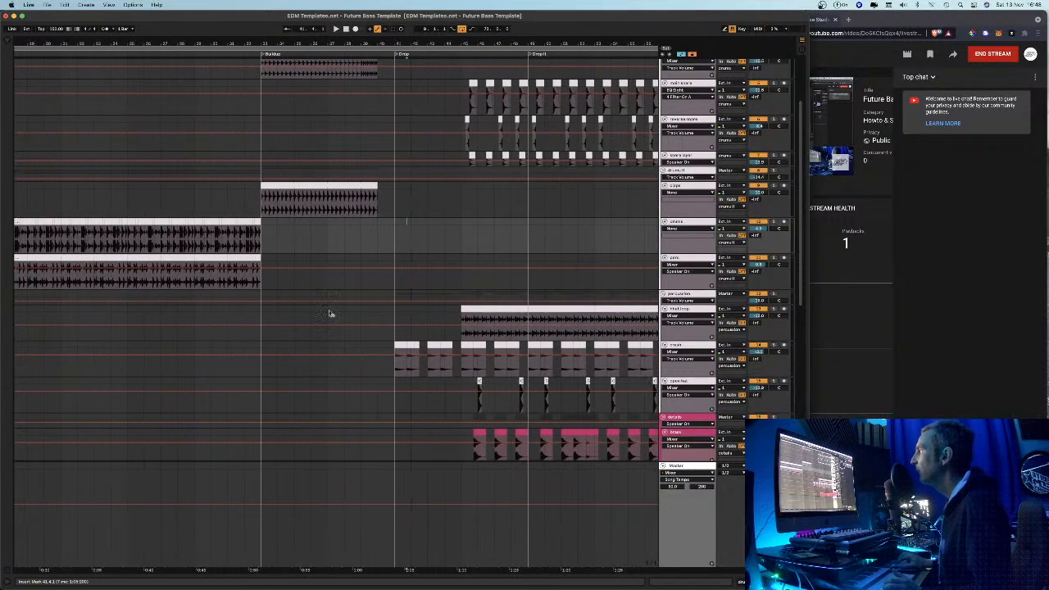
pyautogui.rightClick(302, 349)
pyautogui.click(379, 422)
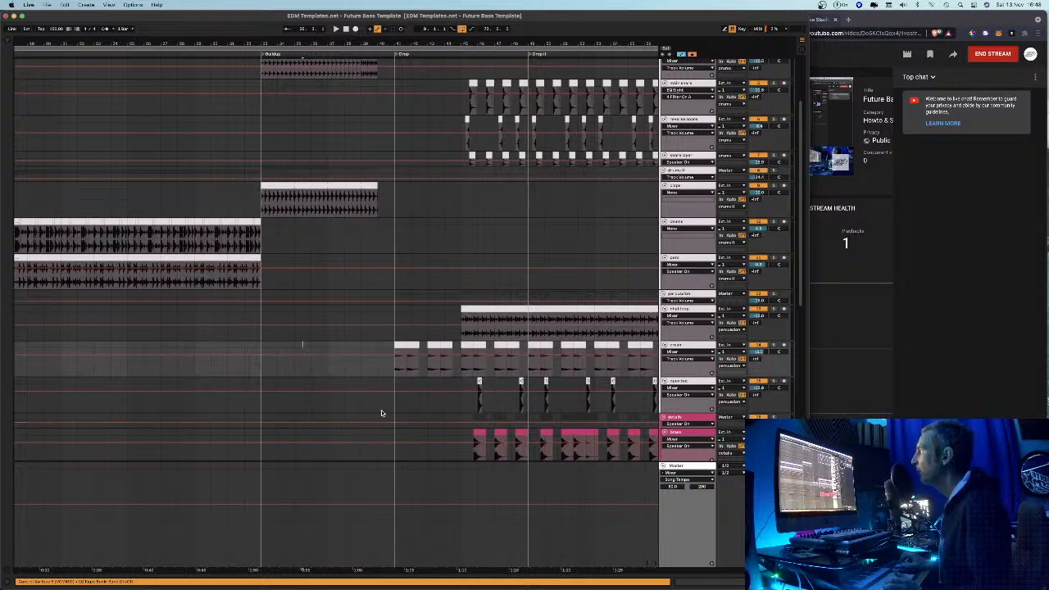
pyautogui.moveTo(412, 42); pyautogui.dragTo(323, 62)
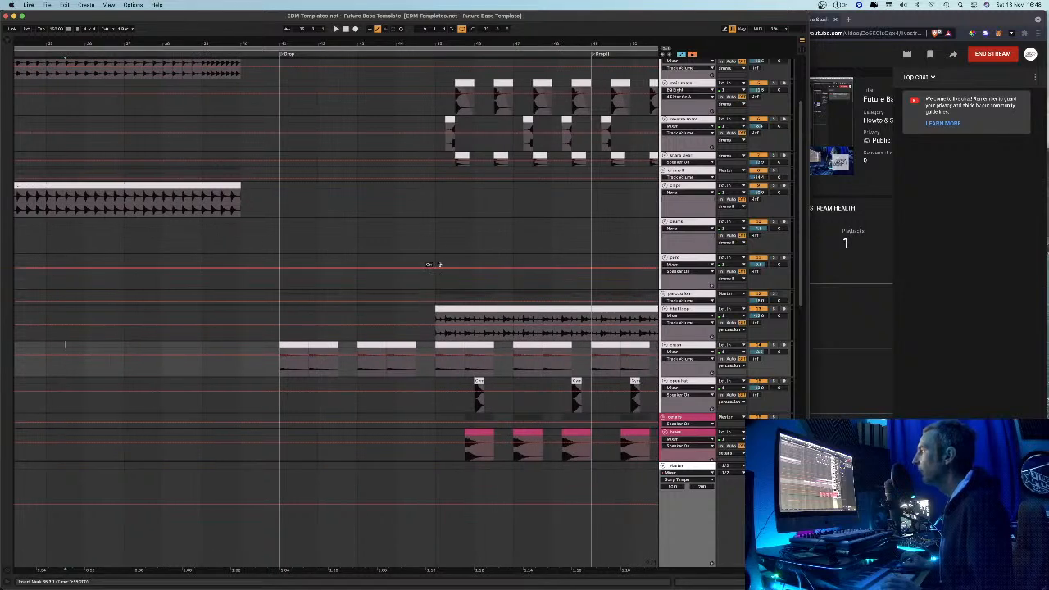
pyautogui.moveTo(66, 62); pyautogui.dragTo(65, 74)
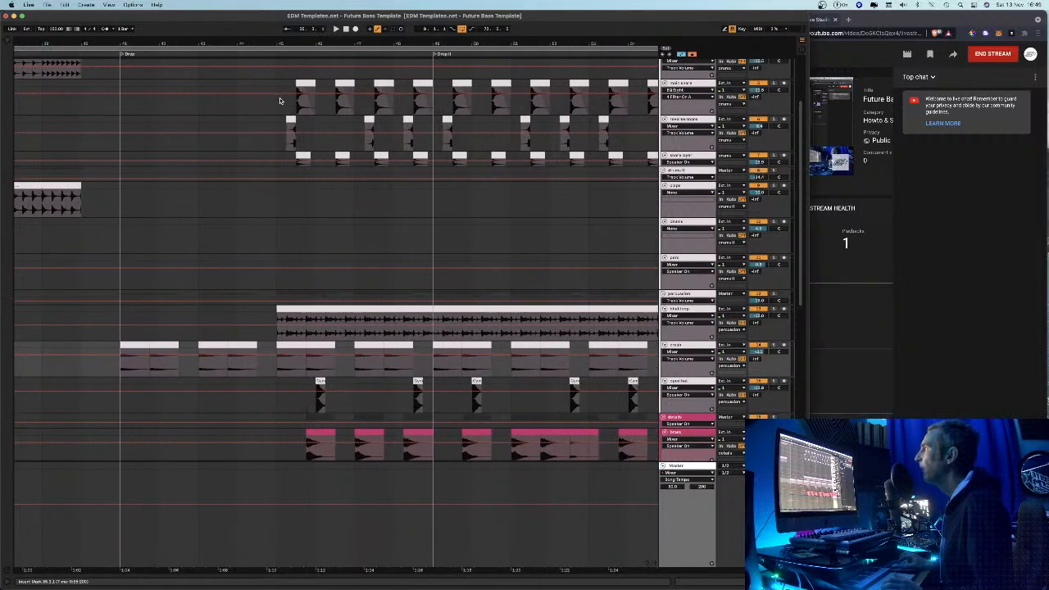
pyautogui.rightClick(281, 101)
pyautogui.click(363, 199)
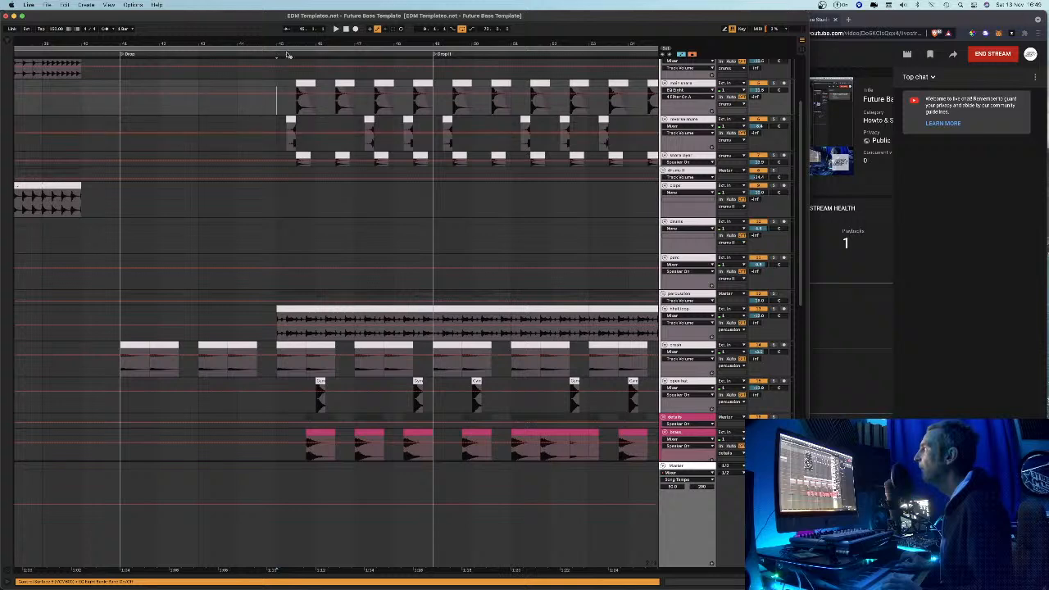
# Set the fixed grid to 1/4 and mark out the beats between the first main snare hits after bar 45
pyautogui.moveTo(285, 42); pyautogui.dragTo(284, 94)
pyautogui.rightClick(275, 105)
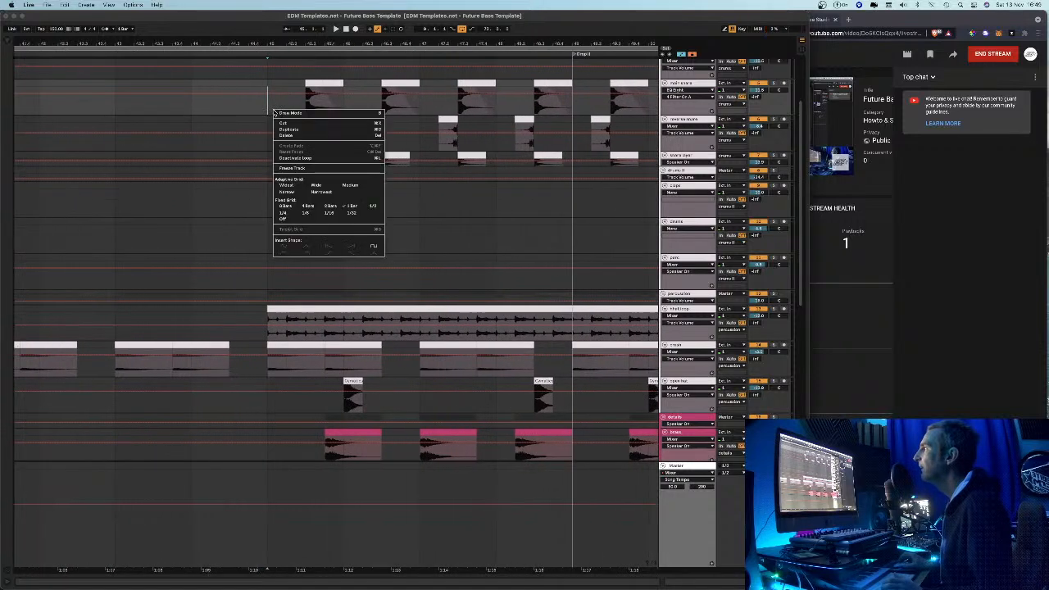
pyautogui.click(283, 212)
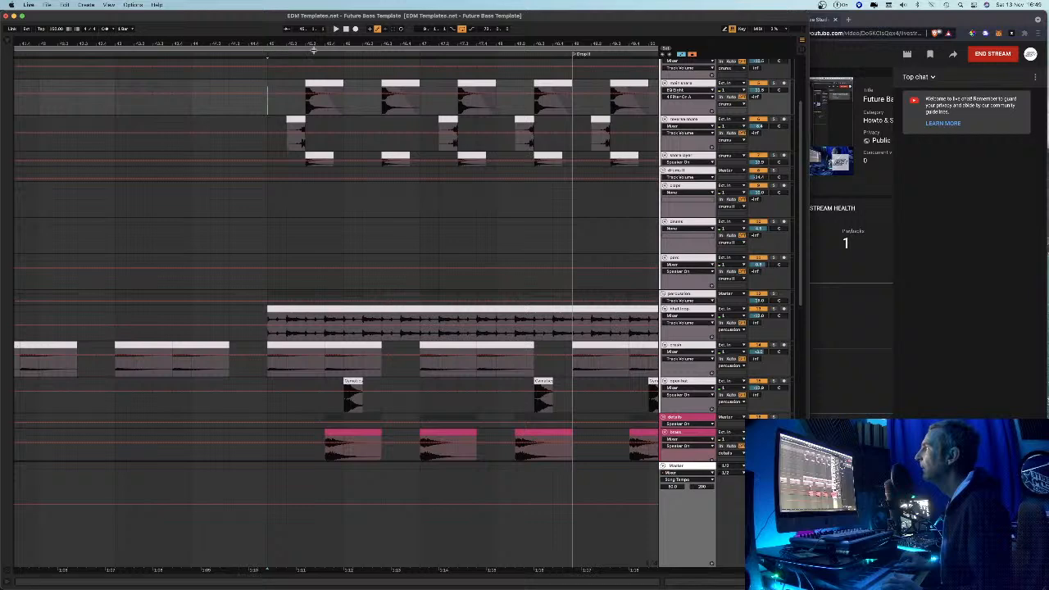
pyautogui.moveTo(269, 85); pyautogui.dragTo(376, 86)
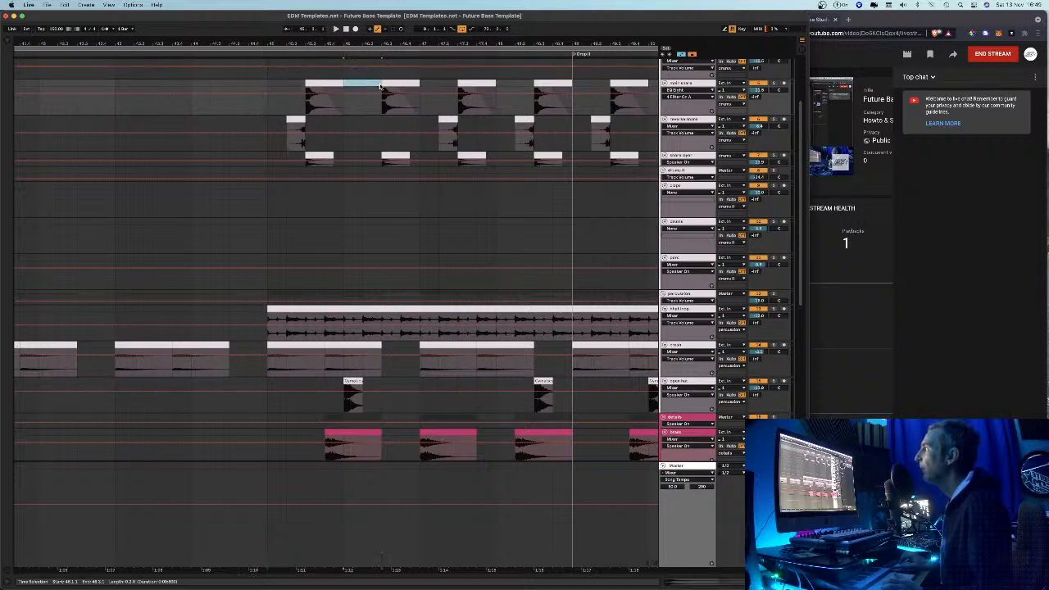
# Play the Drop from bar 45 with the main snare track soloed for comparison, and end the solo
pyautogui.click(264, 54)
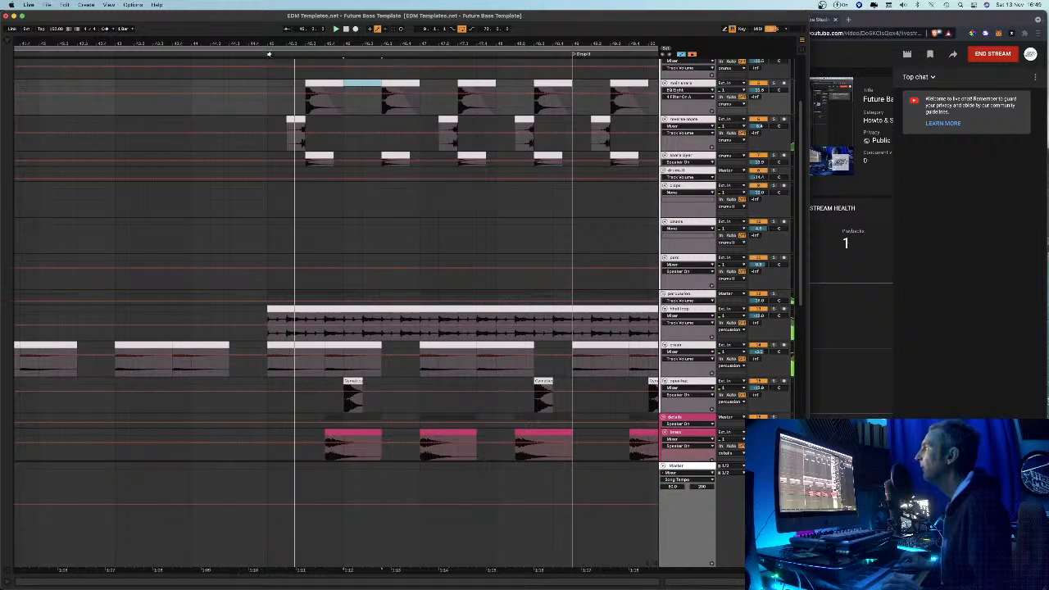
pyautogui.click(773, 82)
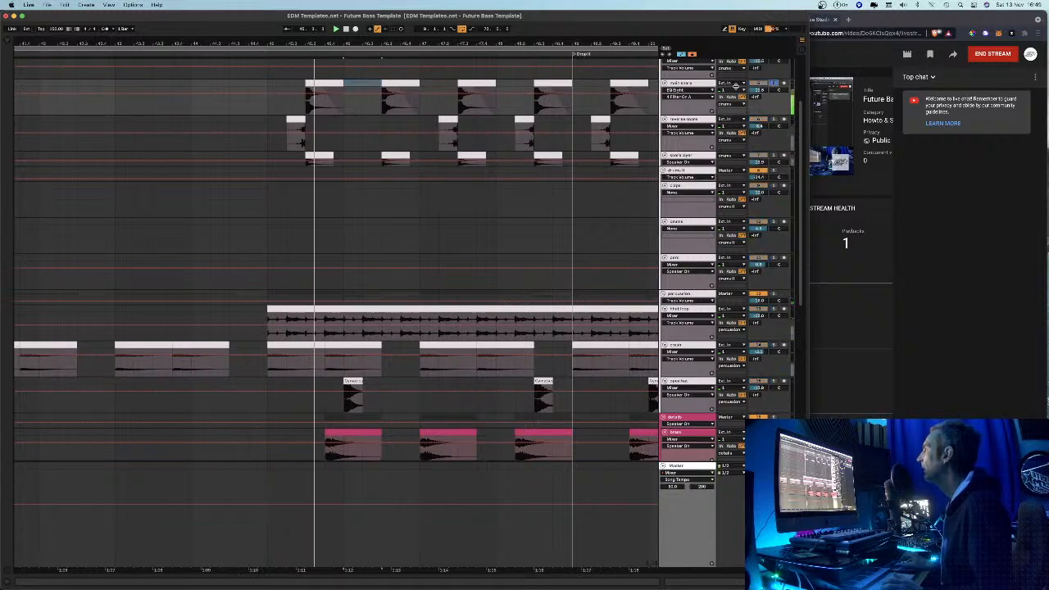
pyautogui.press('-')
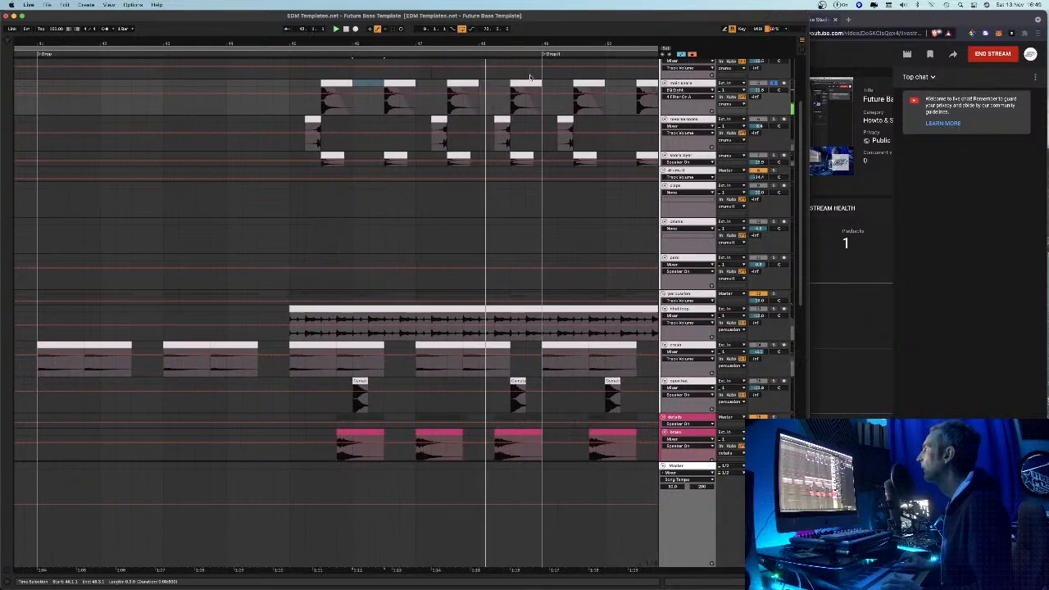
pyautogui.click(775, 86)
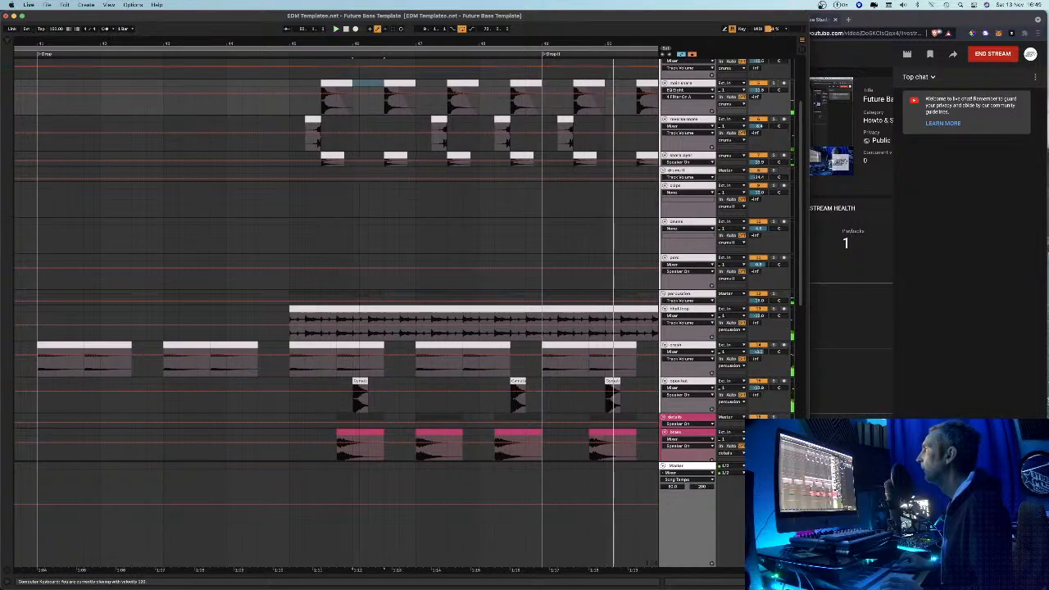
# Solo the open hat track in the percussion group, play its clips in the Drop, and end the solo
pyautogui.press('-')
pyautogui.press('-')
pyautogui.press('-')
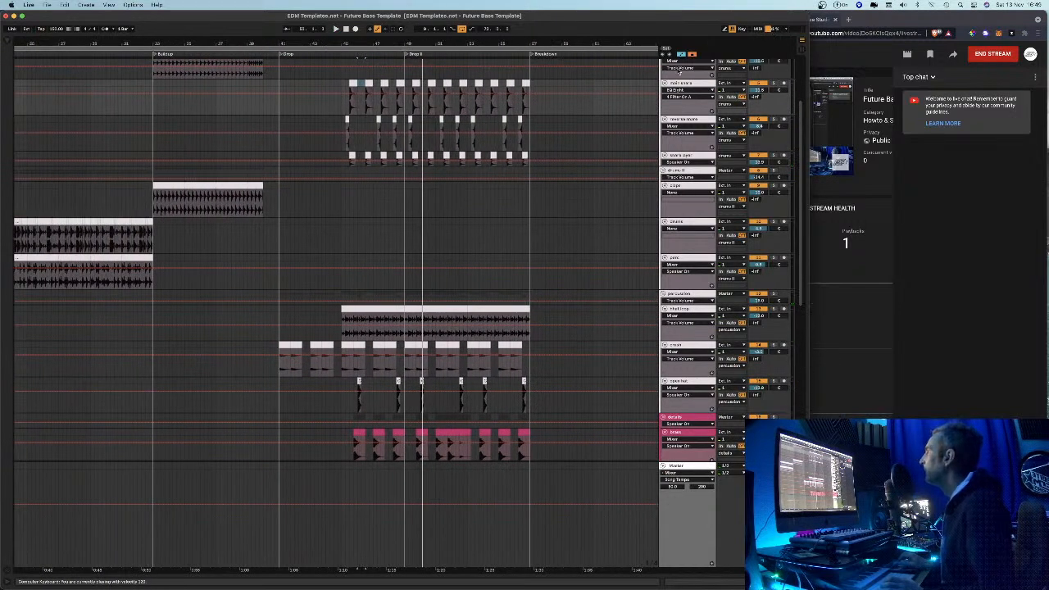
pyautogui.scroll(5, 668, 98)
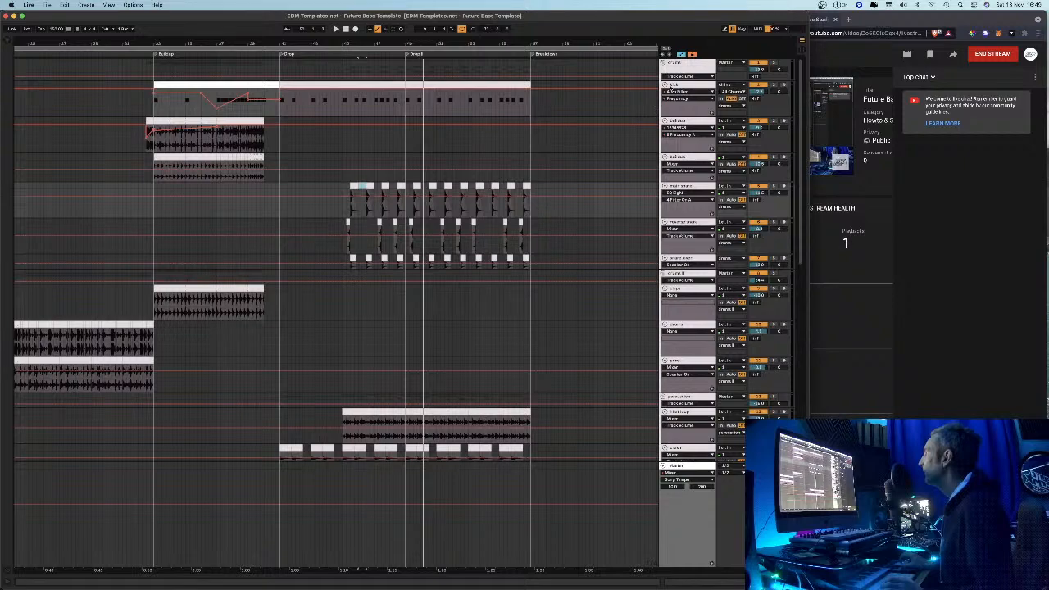
pyautogui.scroll(-10, 663, 70)
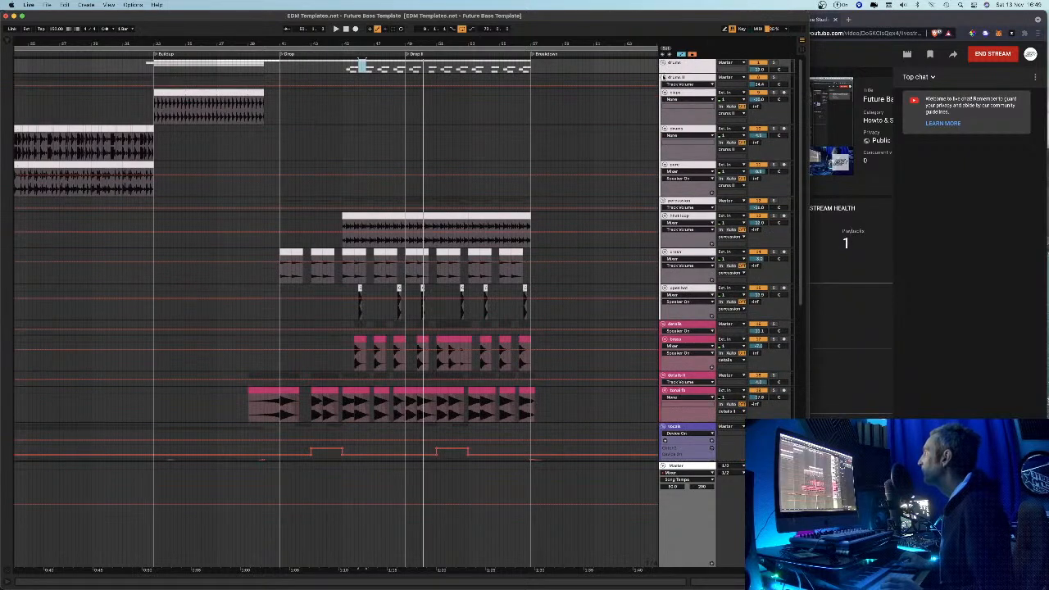
pyautogui.scroll(-6, 663, 76)
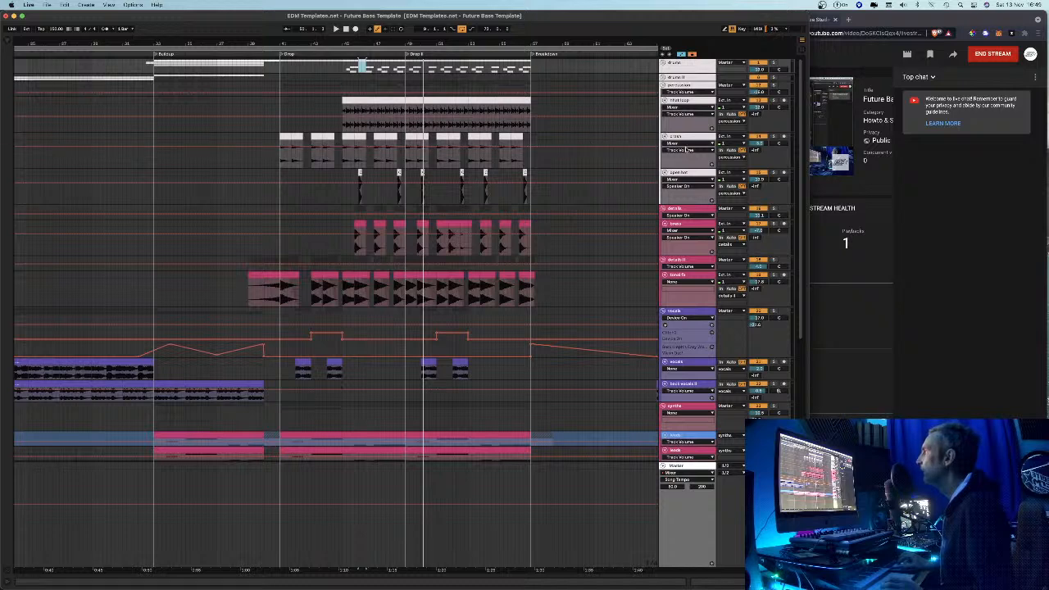
pyautogui.moveTo(370, 45)
pyautogui.mouseDown()
pyautogui.moveTo(370, 86)
pyautogui.moveTo(283, 103)
pyautogui.mouseUp()
pyautogui.hscroll(2, 328, 303)
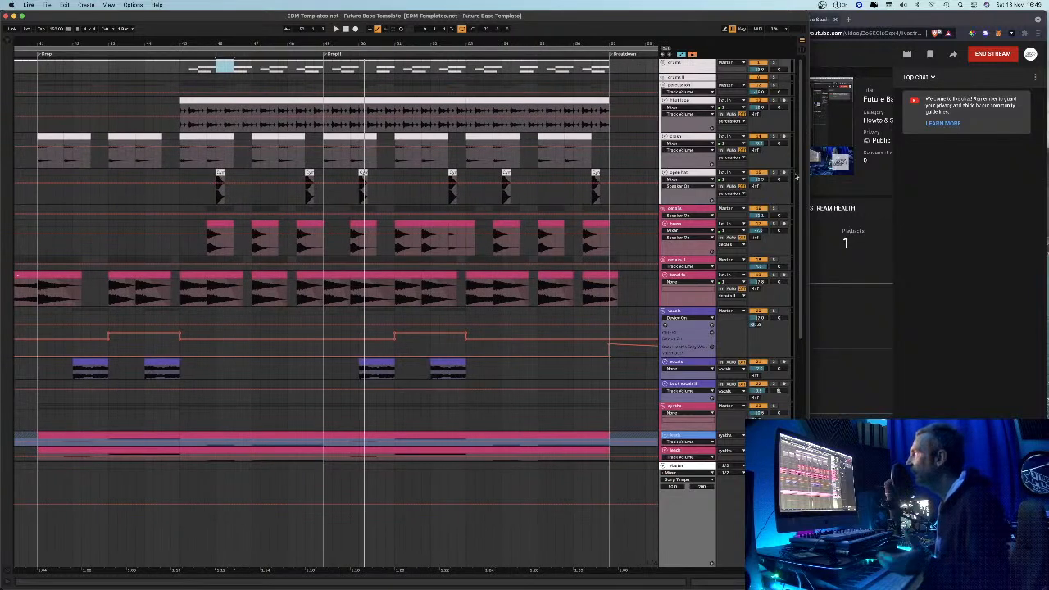
pyautogui.click(774, 173)
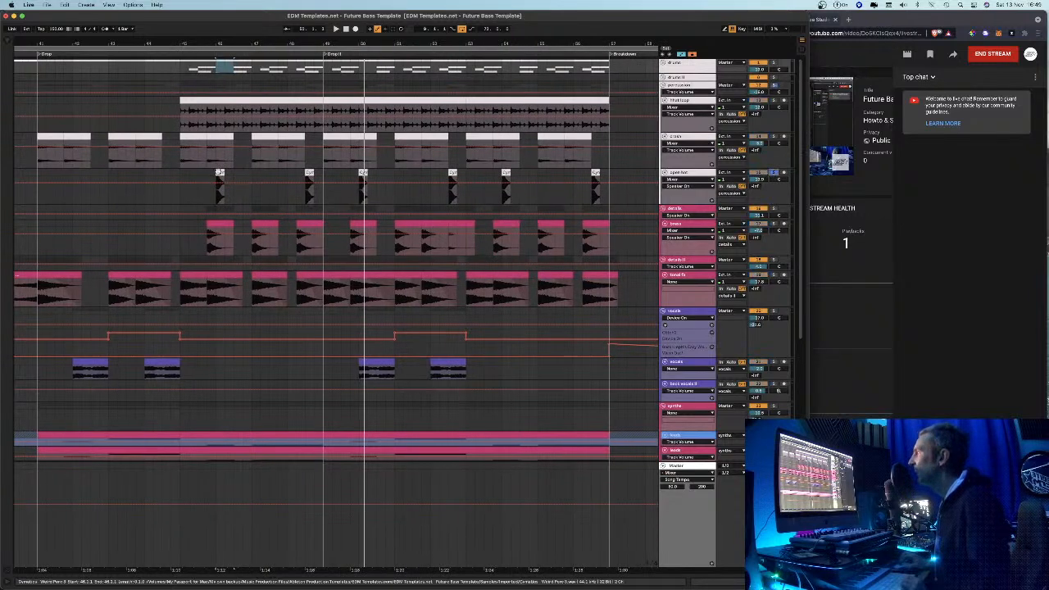
pyautogui.press('space')
pyautogui.click(774, 173)
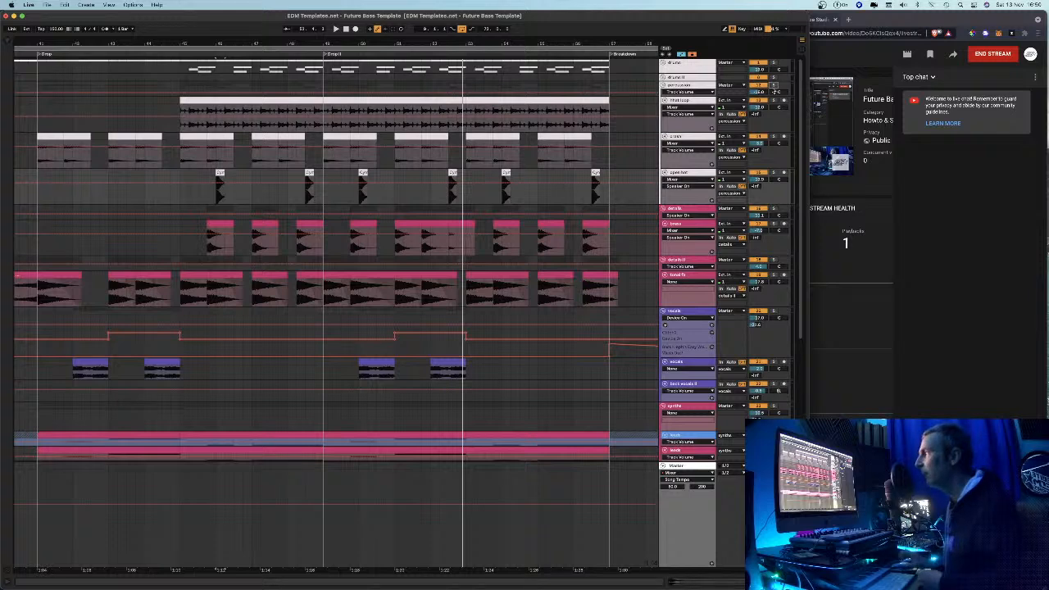
# Set the fixed grid to 1 Bar and mark out bar 45 on the upper details track, where its first clip begins
pyautogui.moveTo(311, 40); pyautogui.dragTo(358, 41)
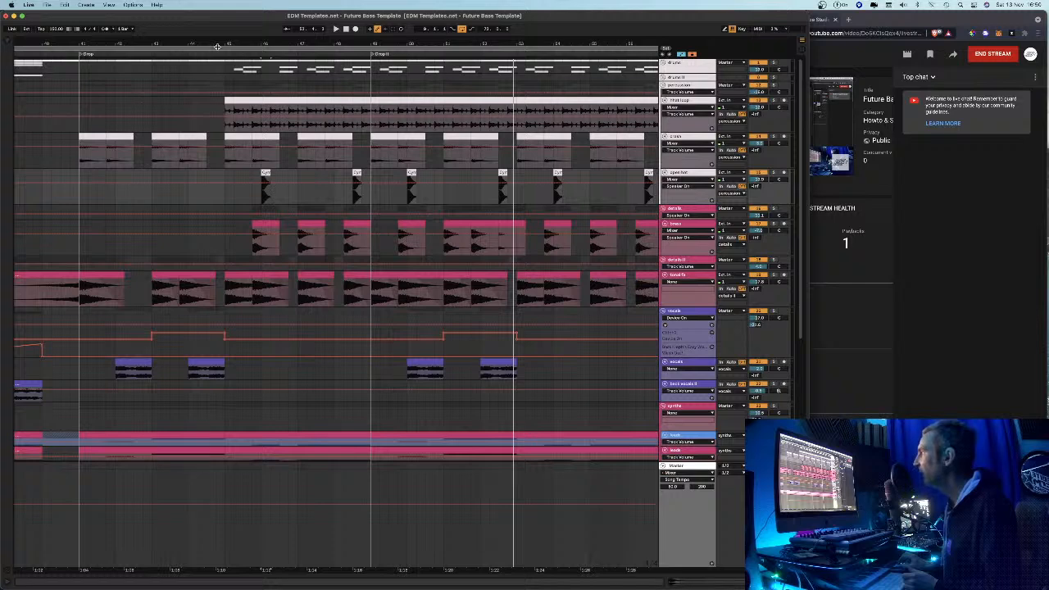
pyautogui.moveTo(230, 44); pyautogui.dragTo(231, 106)
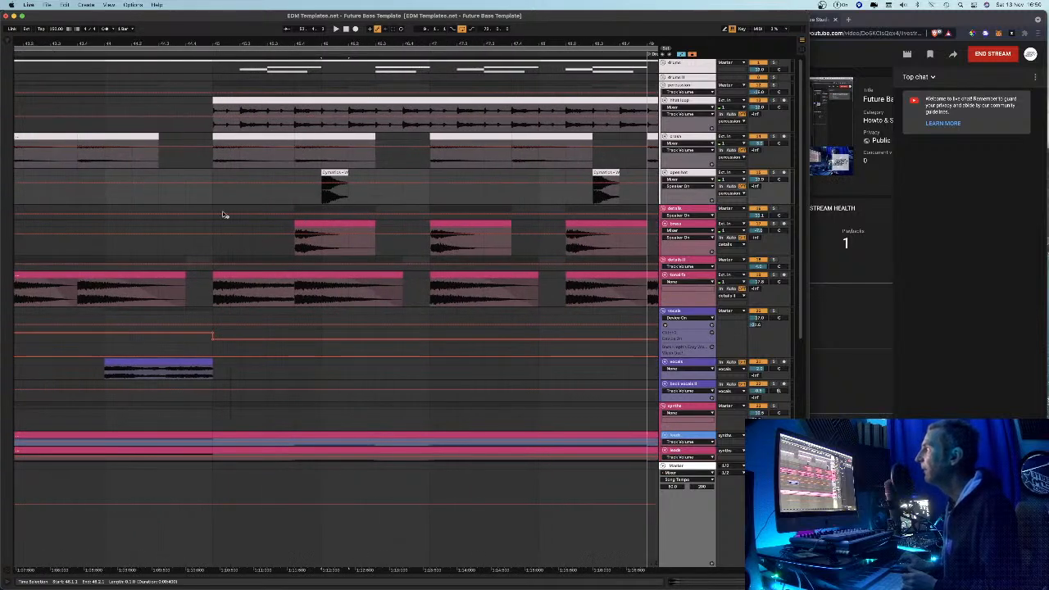
pyautogui.rightClick(220, 225)
pyautogui.click(300, 299)
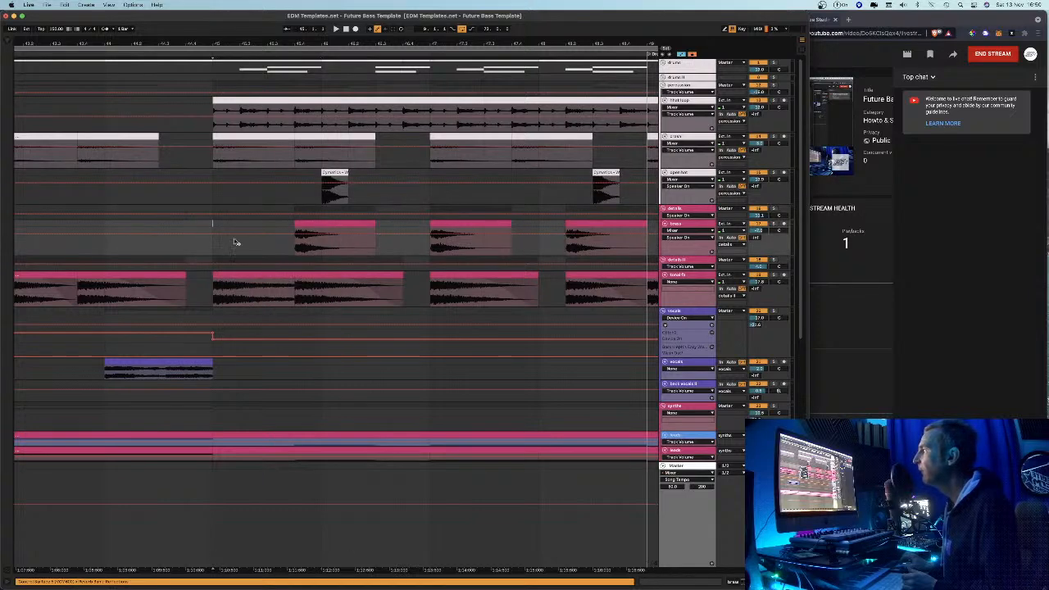
pyautogui.moveTo(213, 226); pyautogui.dragTo(294, 227)
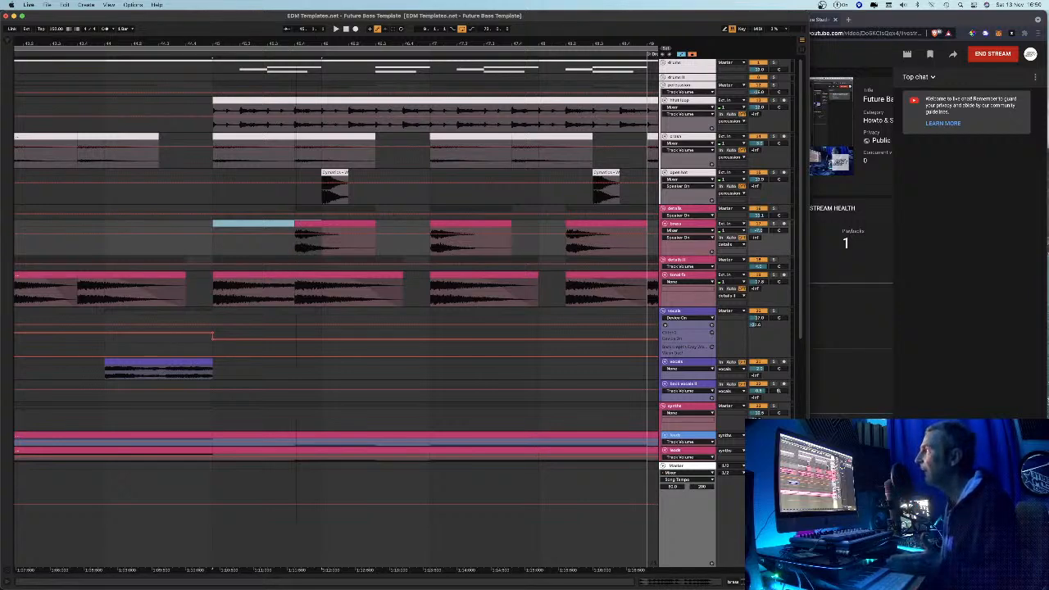
pyautogui.scroll(-5, 296, 234)
pyautogui.scroll(-3, 295, 234)
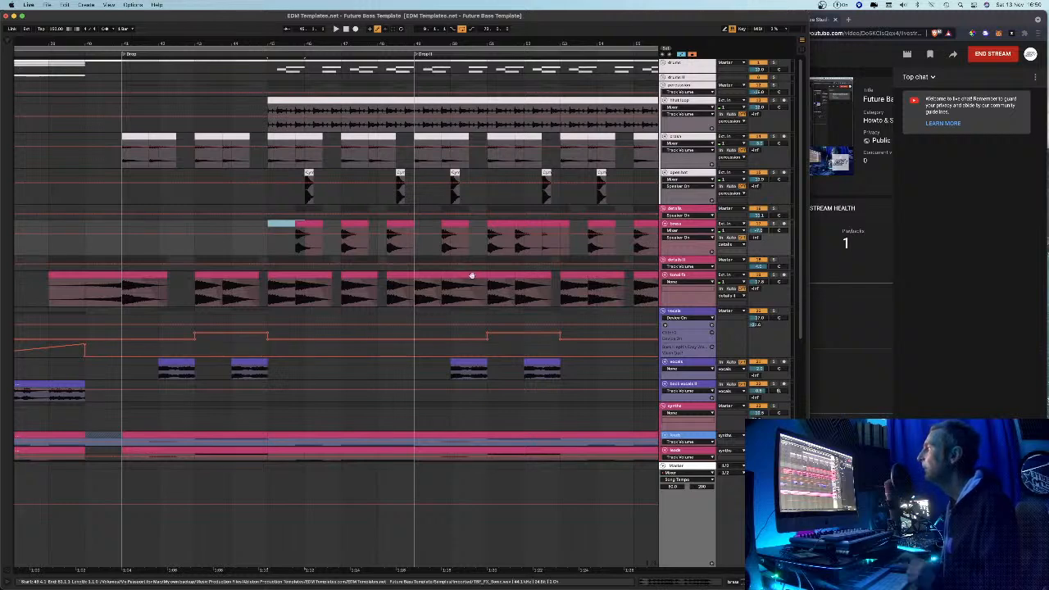
# Solo the upper details group and play its clips in the Drop from bar 45, with the lower details track folded
pyautogui.moveTo(383, 43); pyautogui.dragTo(383, 23)
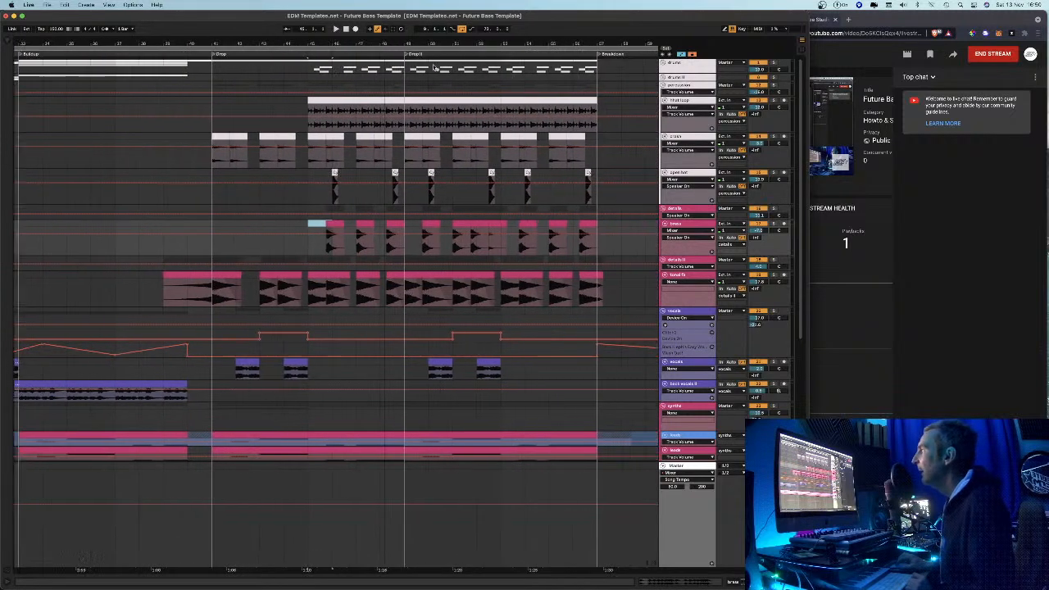
pyautogui.click(664, 275)
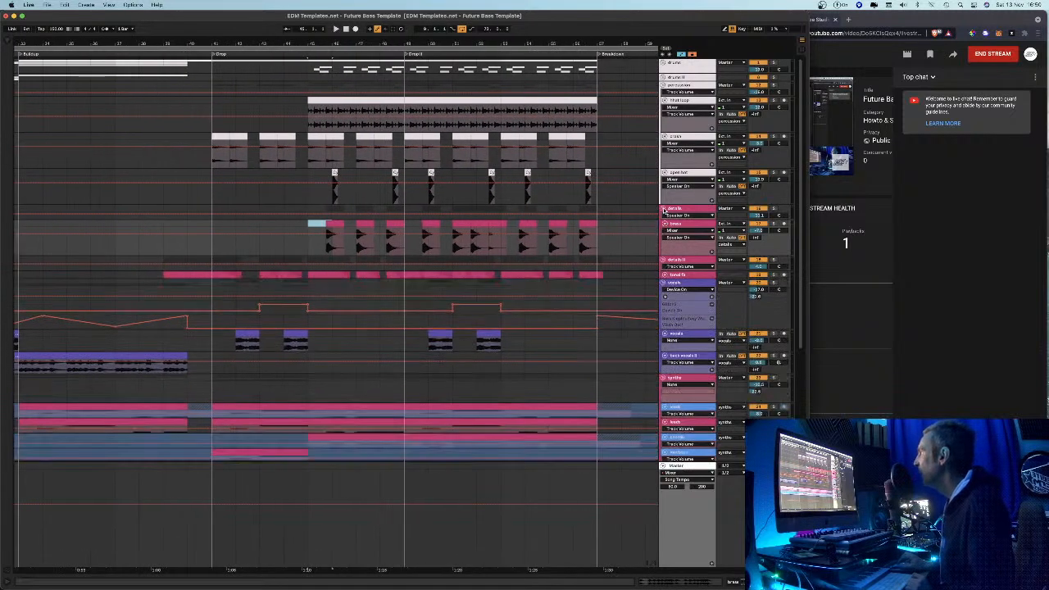
pyautogui.click(664, 221)
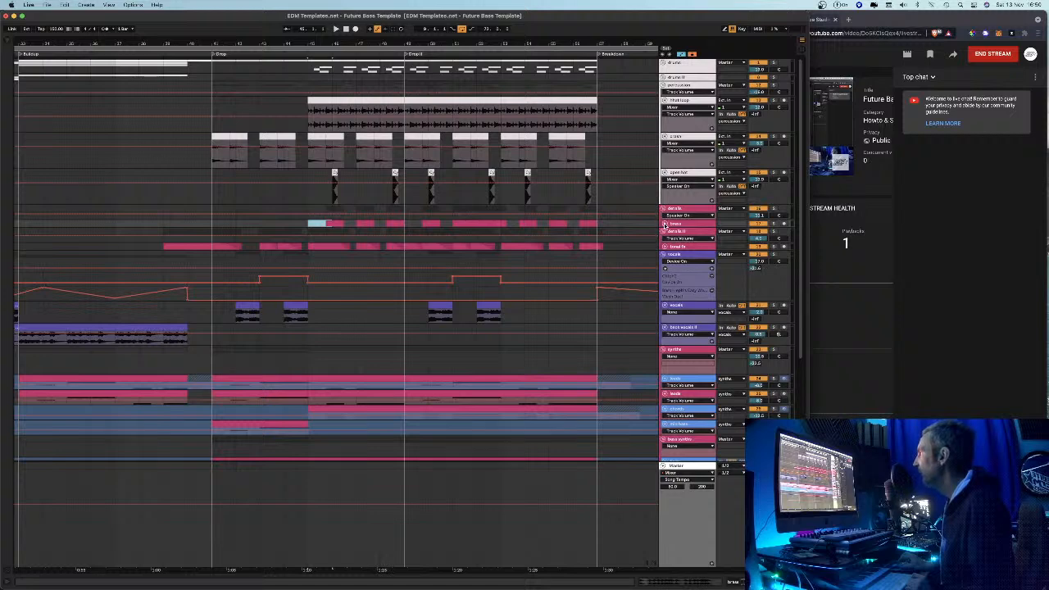
pyautogui.click(664, 224)
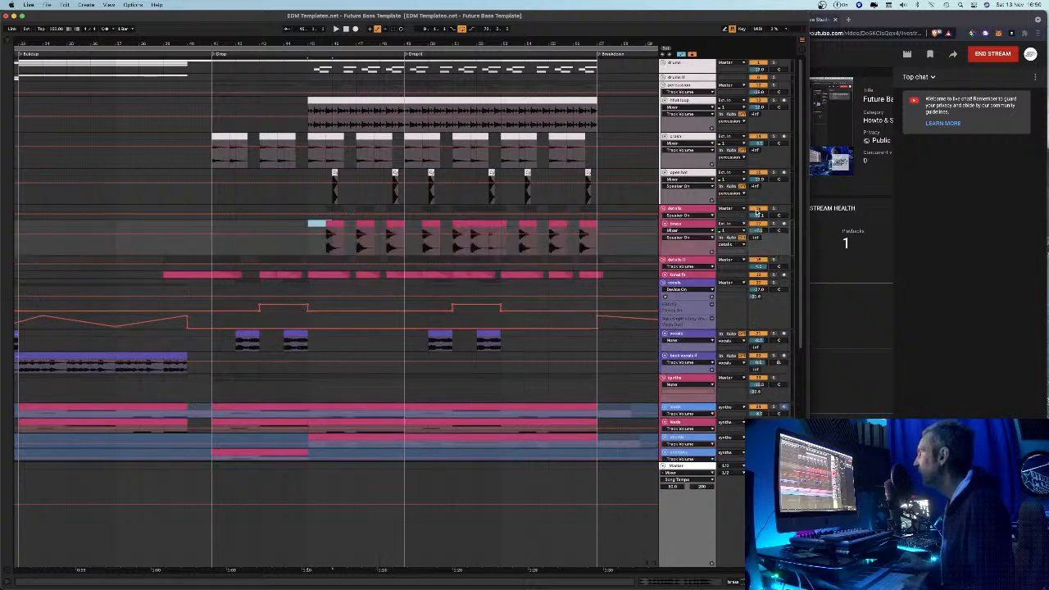
pyautogui.click(301, 247)
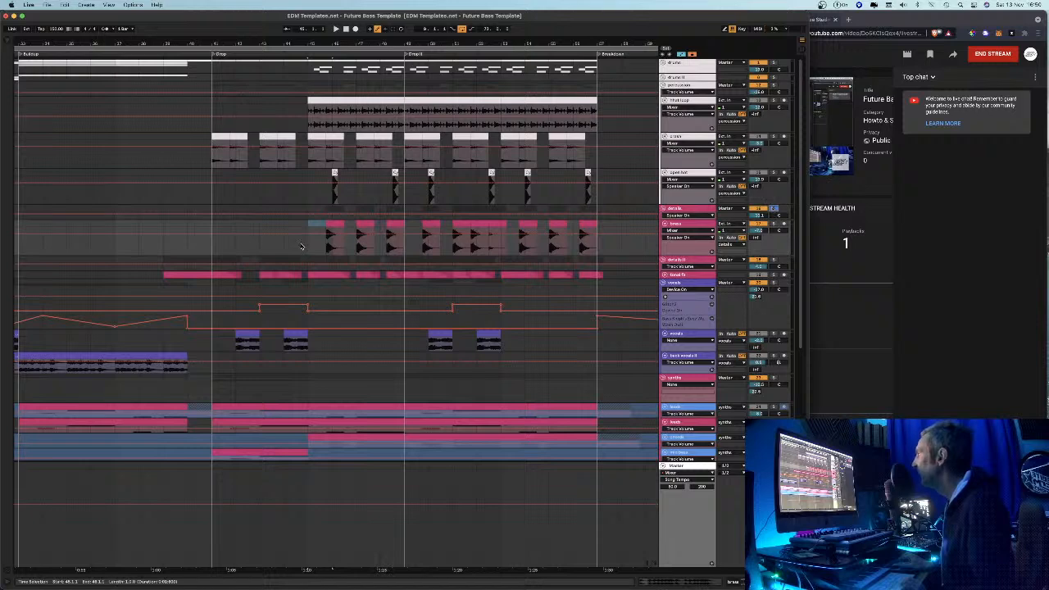
pyautogui.press('space')
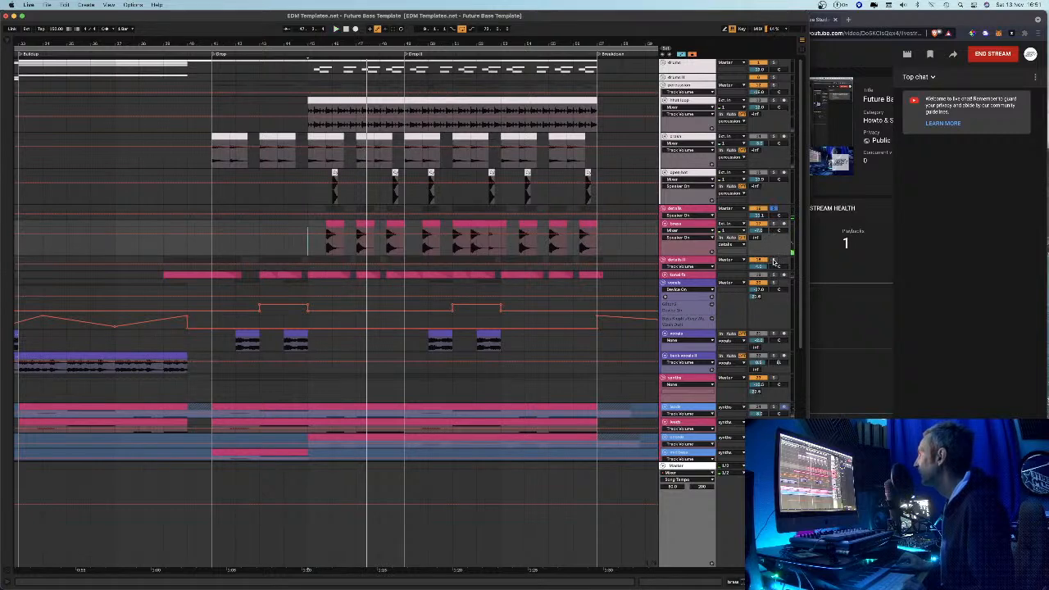
# Unfold the tonal fx track, solo the details II group and play it from bar 45, and end the solo
pyautogui.click(665, 276)
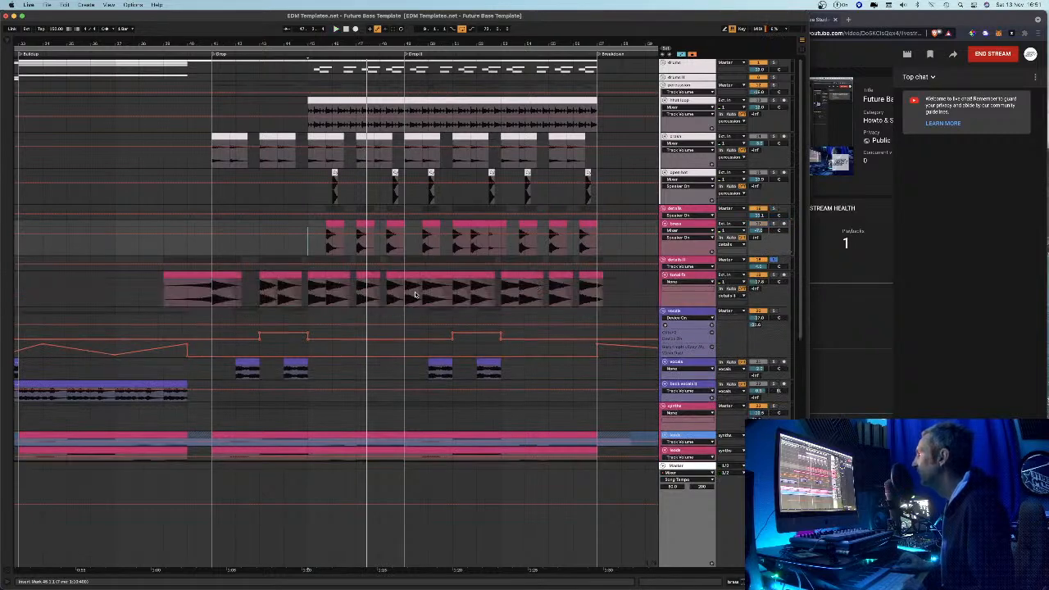
pyautogui.click(310, 294)
pyautogui.press('space')
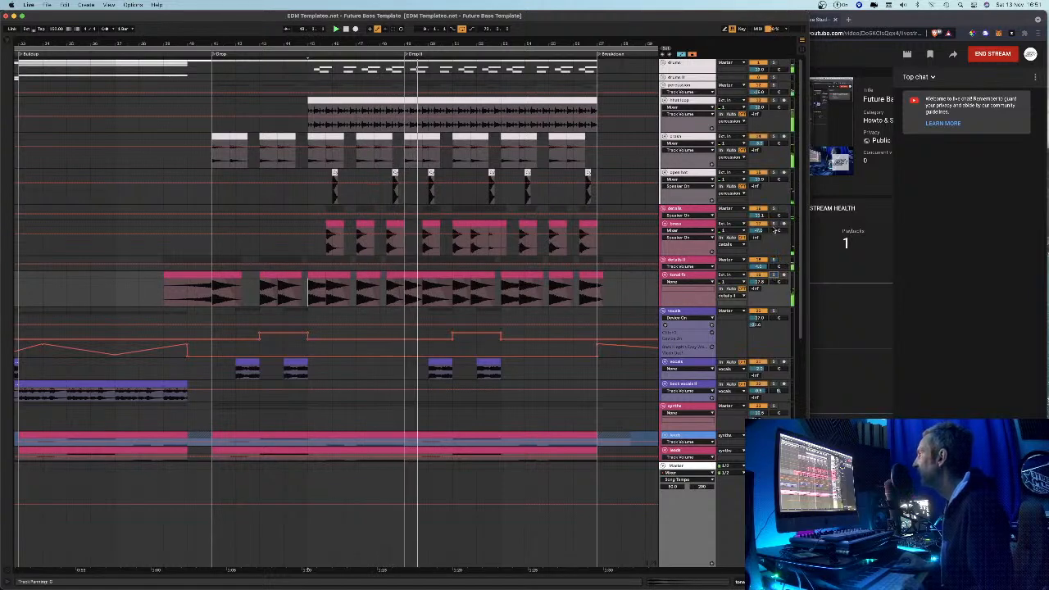
pyautogui.click(507, 303)
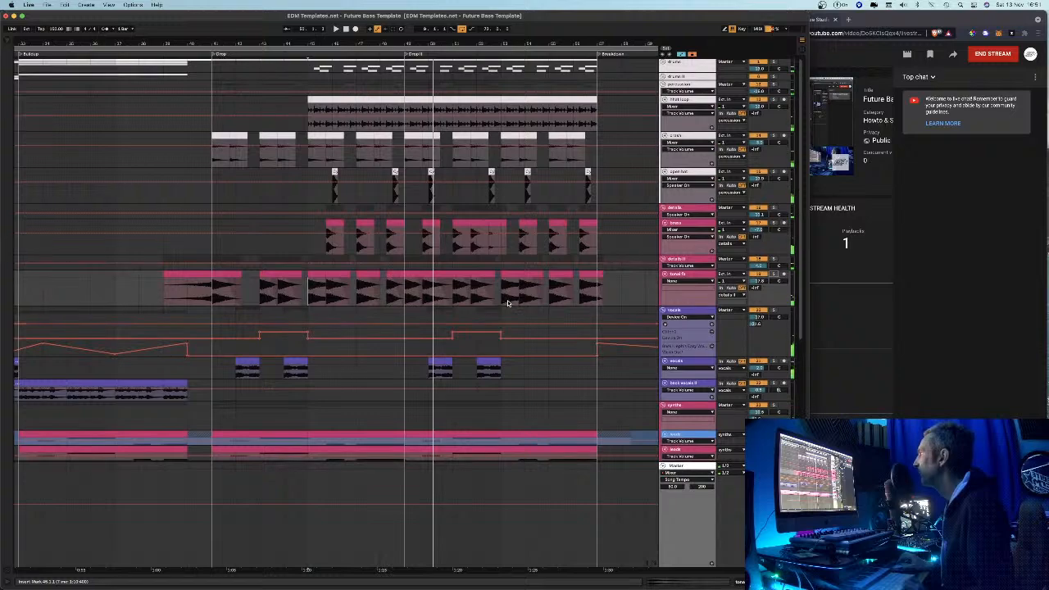
# Open the device chain of the vocals group
pyautogui.scroll(-5, 507, 303)
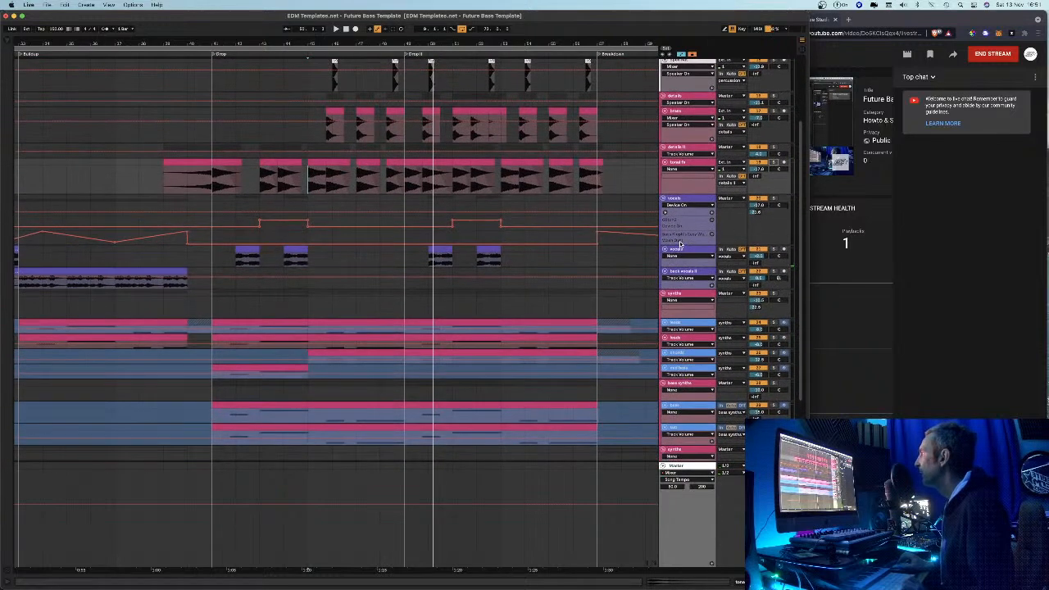
pyautogui.click(678, 201)
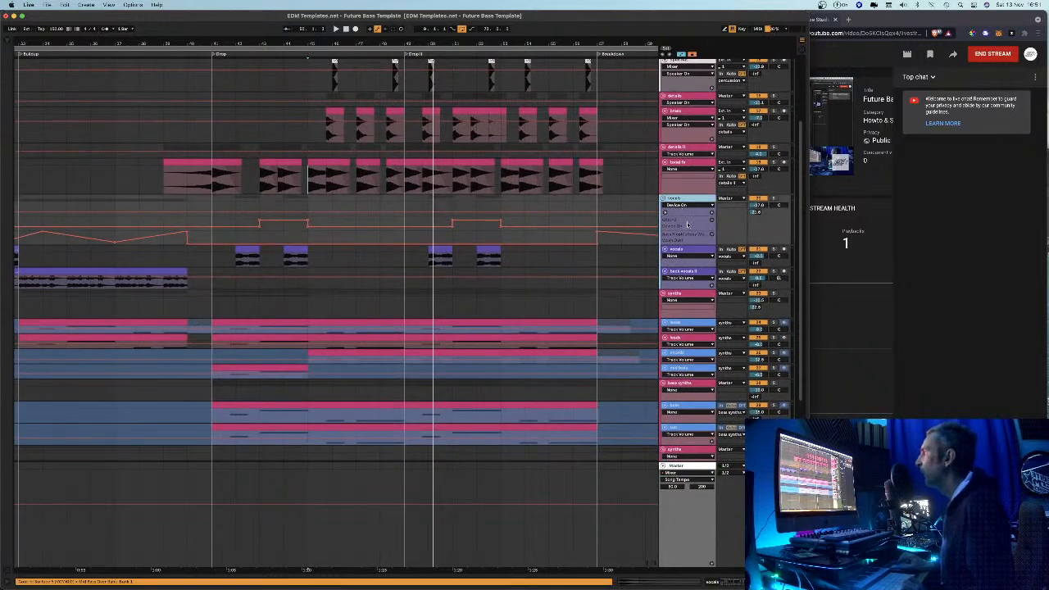
pyautogui.click(680, 201)
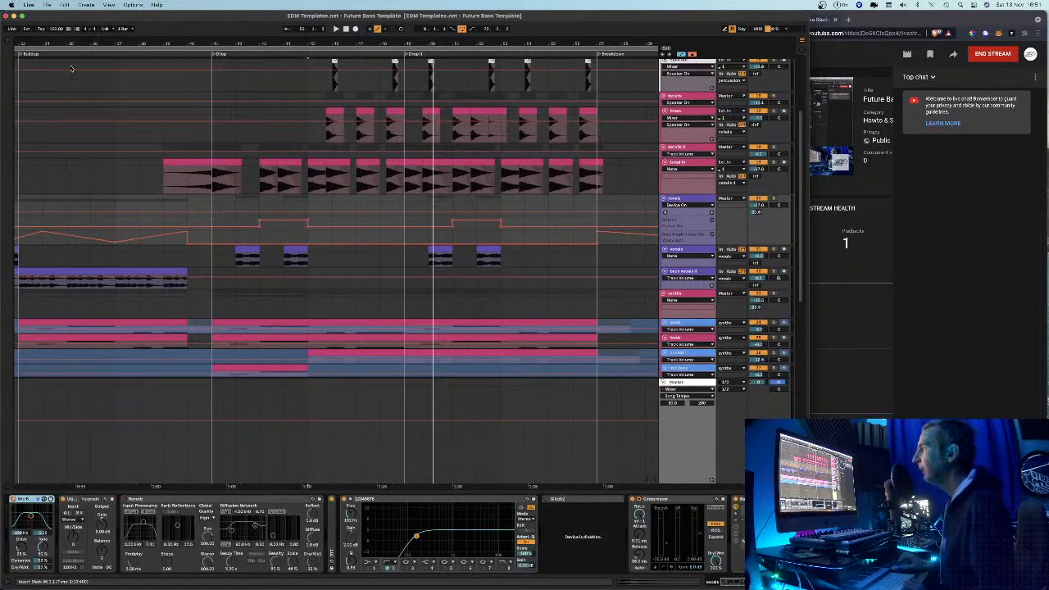
# Play the arrangement from before the Buildup and look through the effects further along the vocals group's device chain
pyautogui.hscroll(-5, 237, 46)
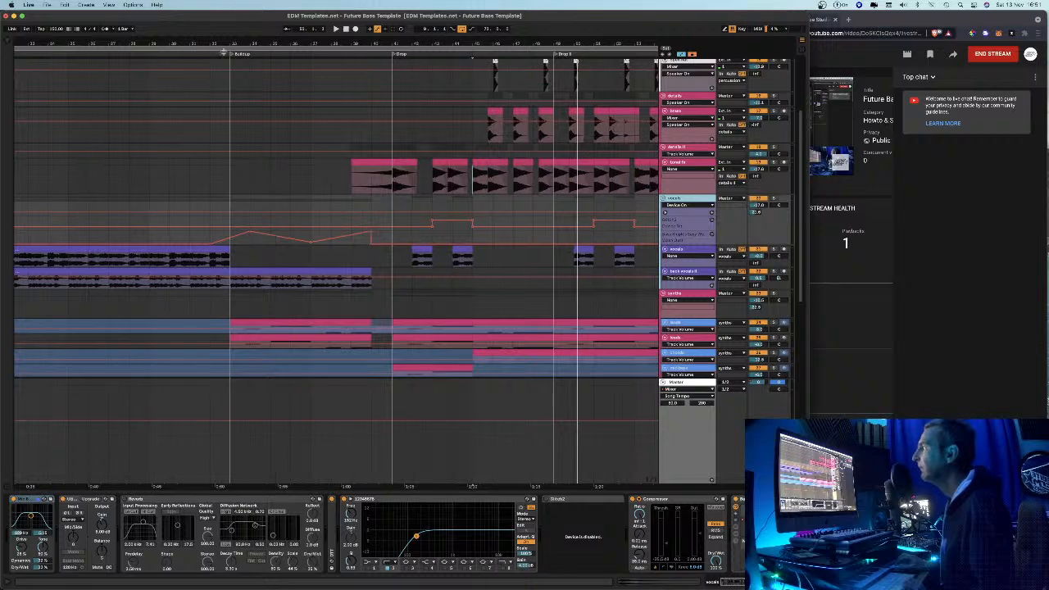
pyautogui.click(181, 56)
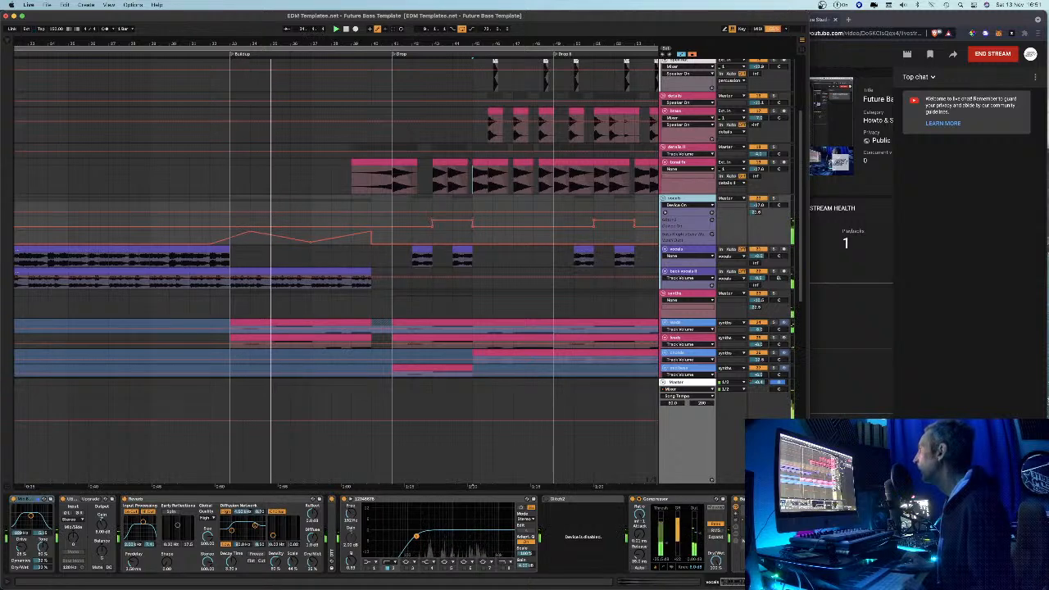
pyautogui.hscroll(10, 732, 522)
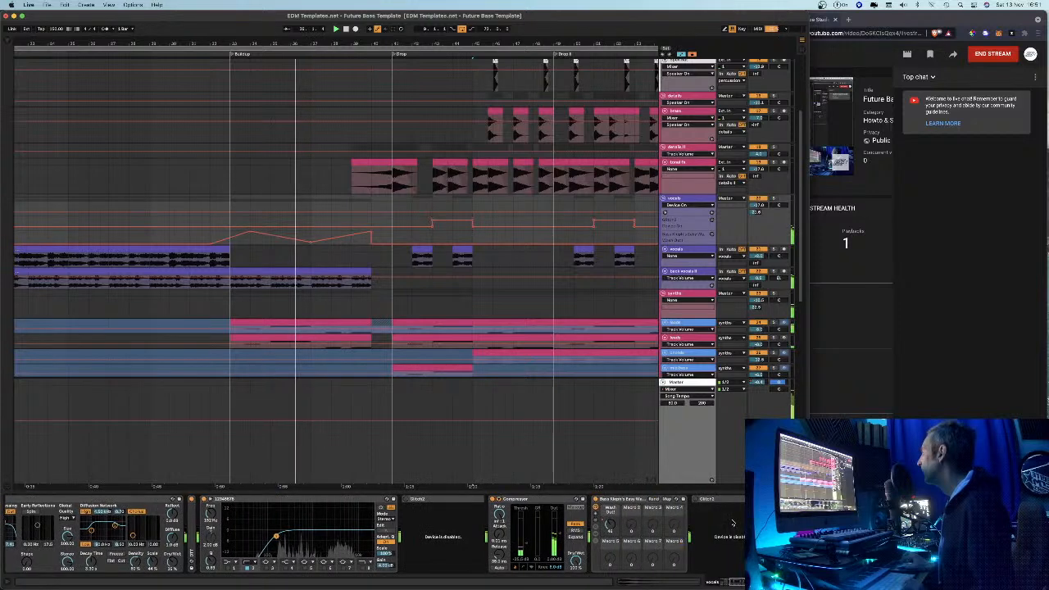
pyautogui.hscroll(3, 732, 522)
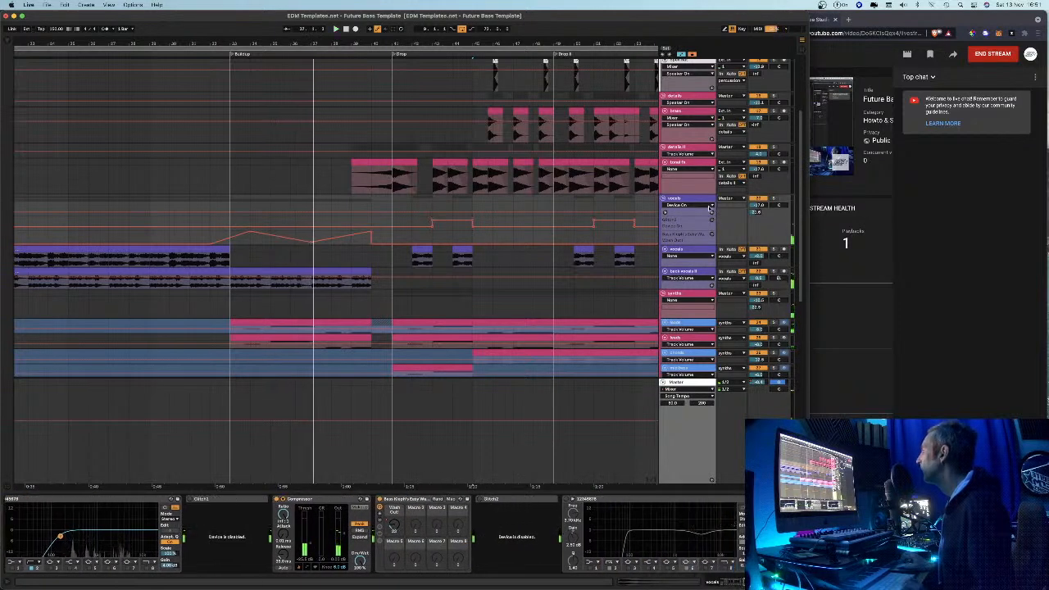
# Show the vocals group's current Device On automation in its own lane and open the list of the group's automatable devices
pyautogui.click(682, 205)
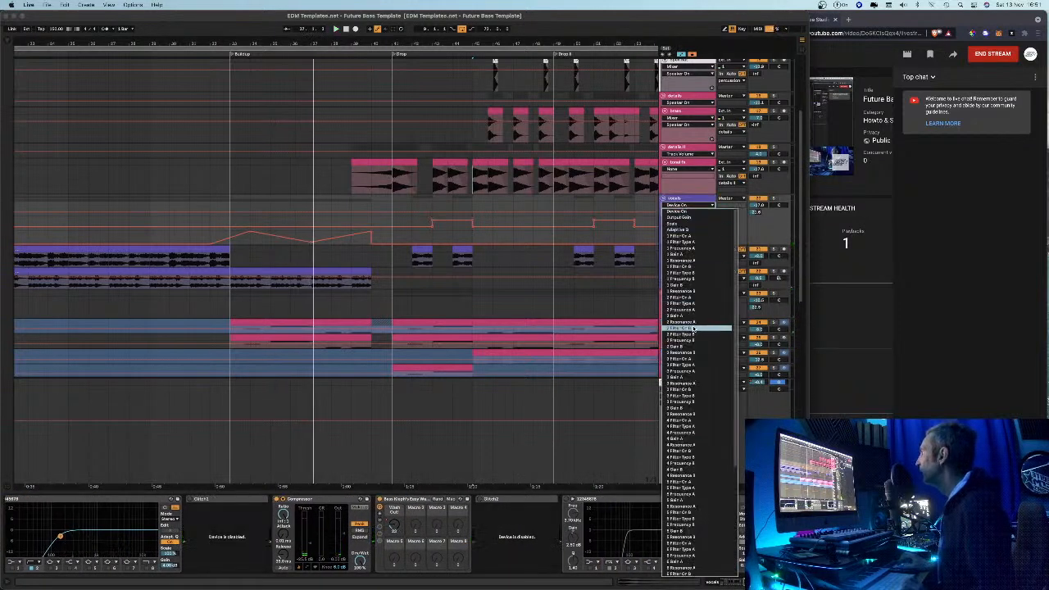
pyautogui.scroll(5, 693, 328)
pyautogui.click(683, 202)
pyautogui.click(686, 205)
pyautogui.click(686, 208)
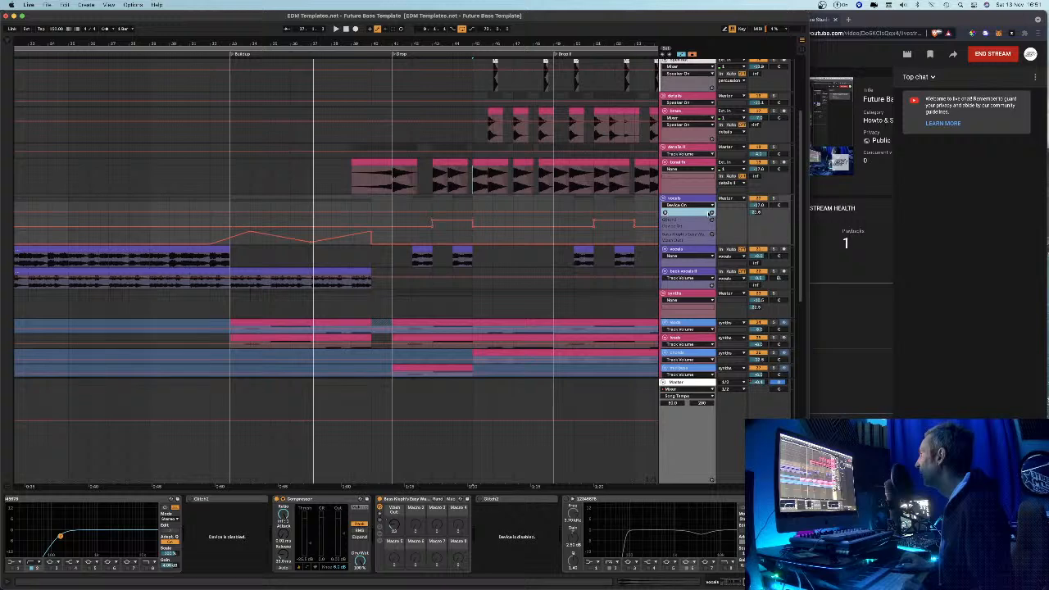
pyautogui.click(710, 213)
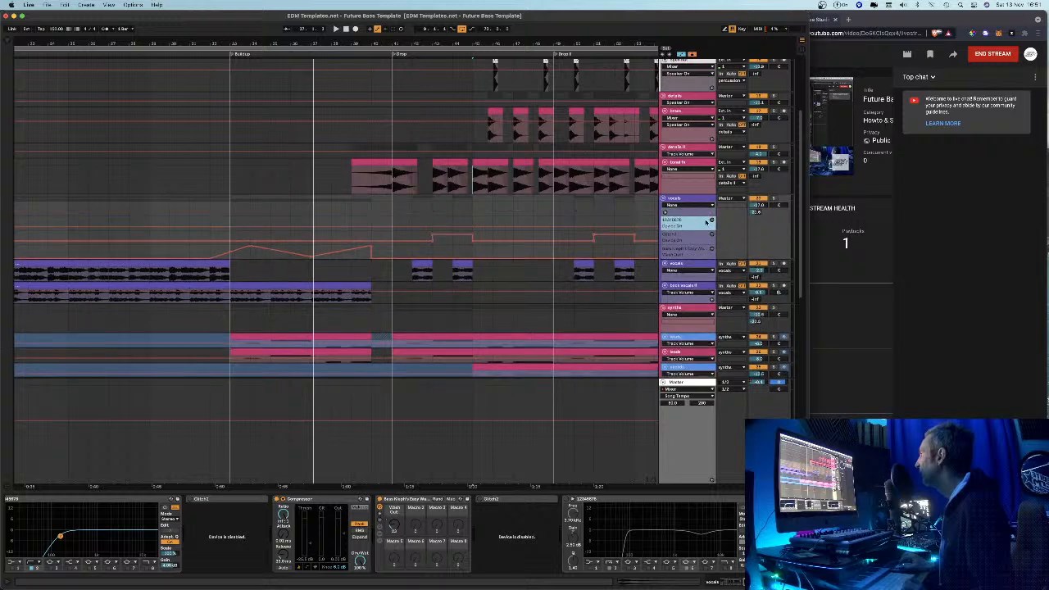
pyautogui.click(688, 205)
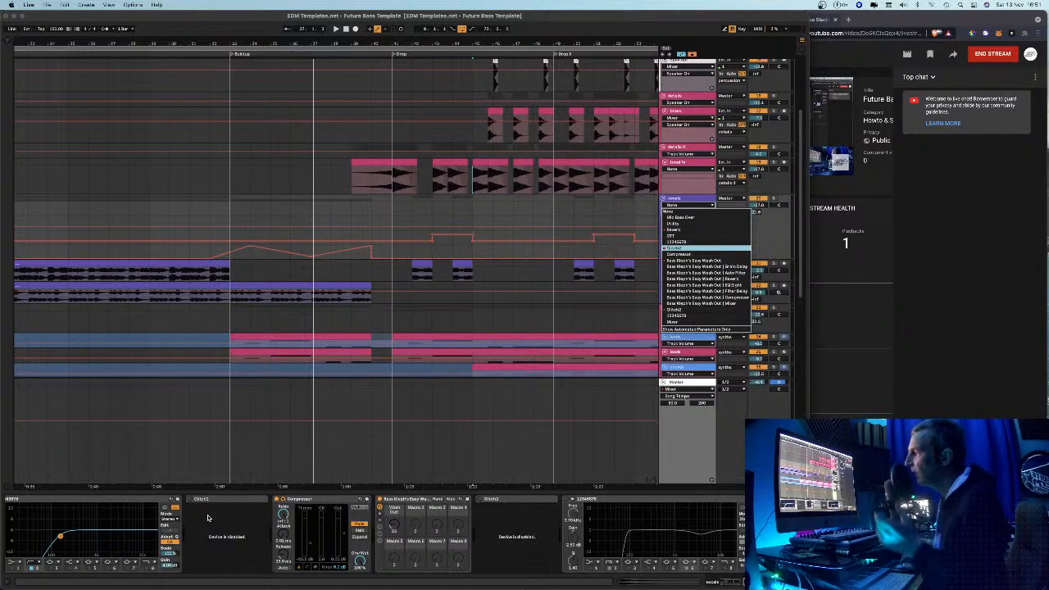
# Switch to OBS to check the live stream, minimise its window and return to Ableton Live
pyautogui.moveTo(598, 587)
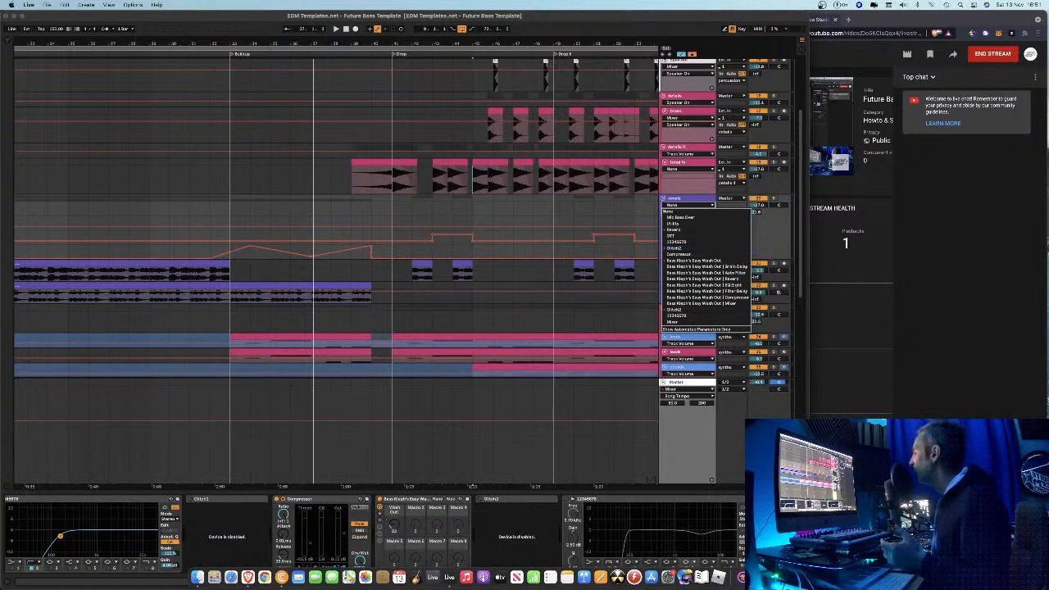
pyautogui.click(668, 578)
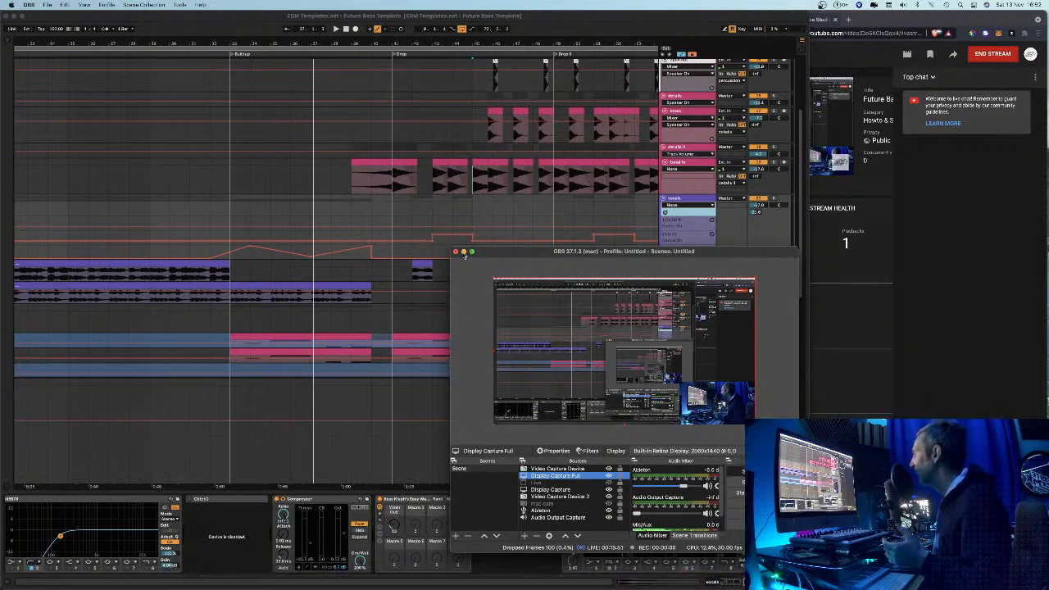
pyautogui.click(464, 251)
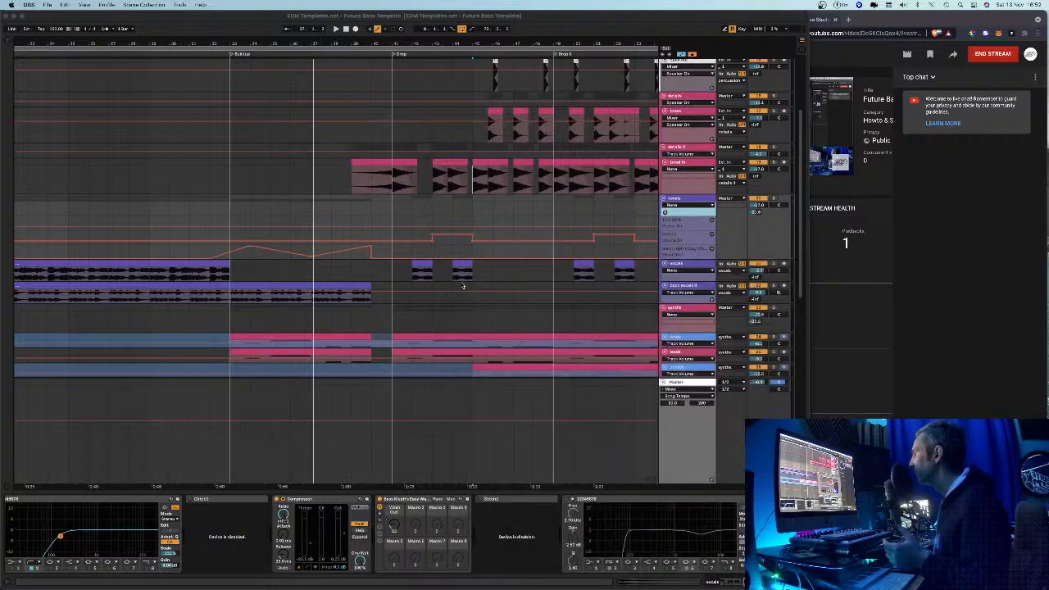
pyautogui.click(343, 402)
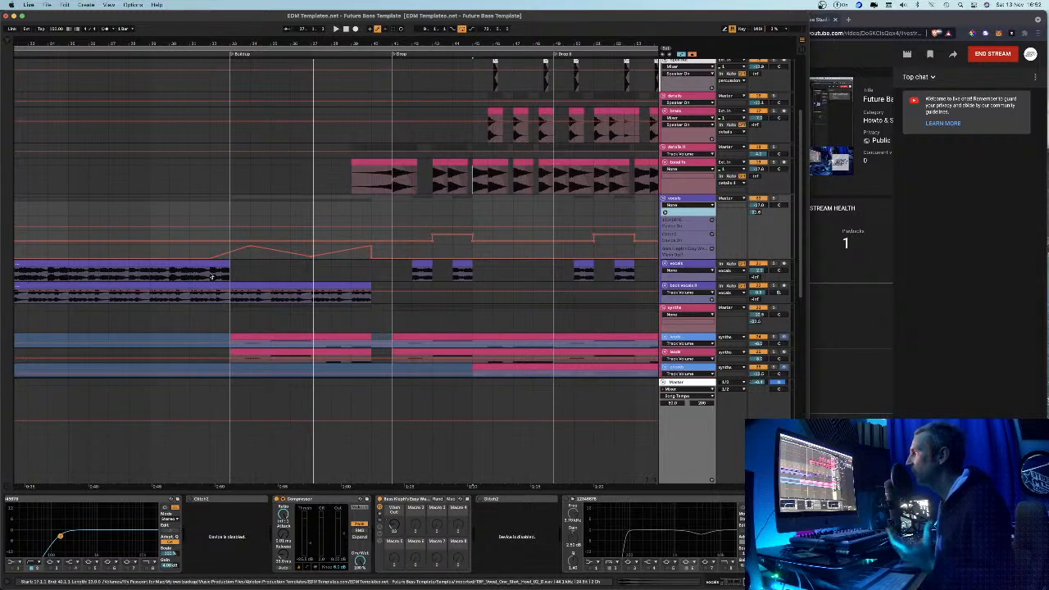
# Display the Reverb's Device On automation on the vocals group, with the arrangement from the Intro to the Breakdown in view
pyautogui.moveTo(226, 43); pyautogui.dragTo(227, 30)
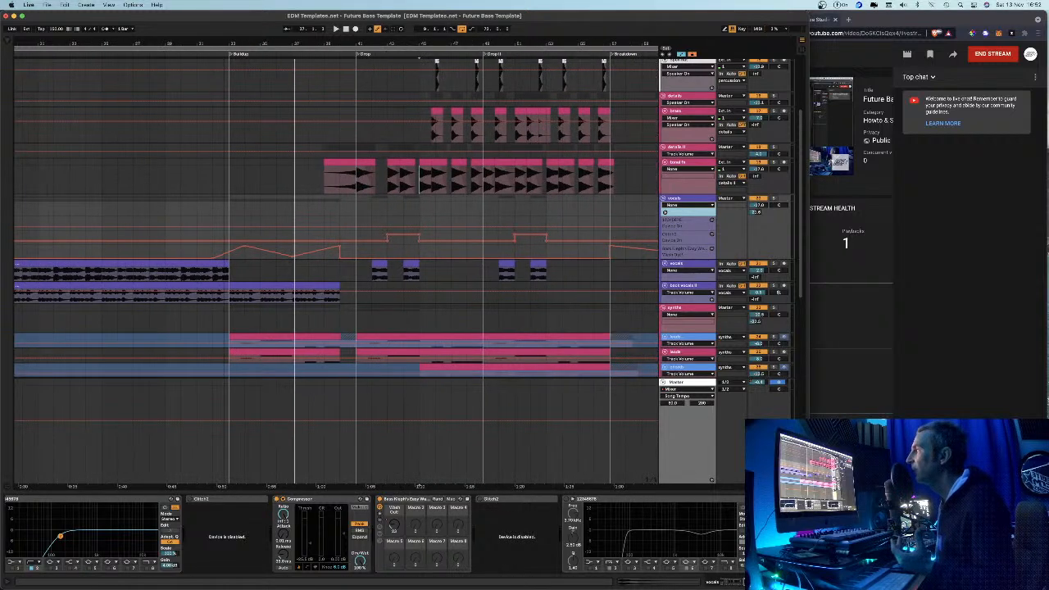
pyautogui.press('-')
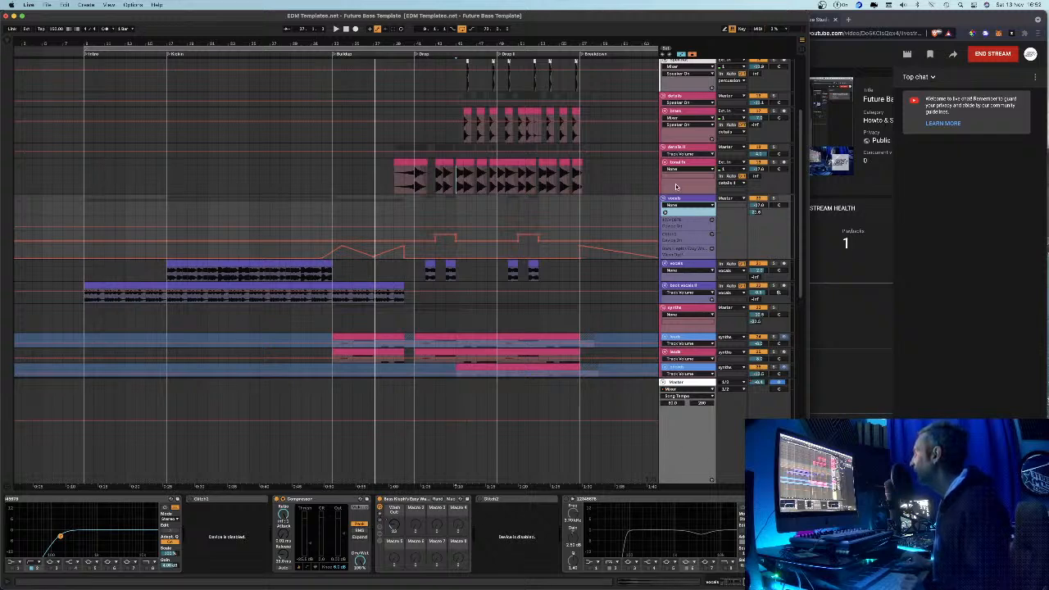
pyautogui.click(705, 207)
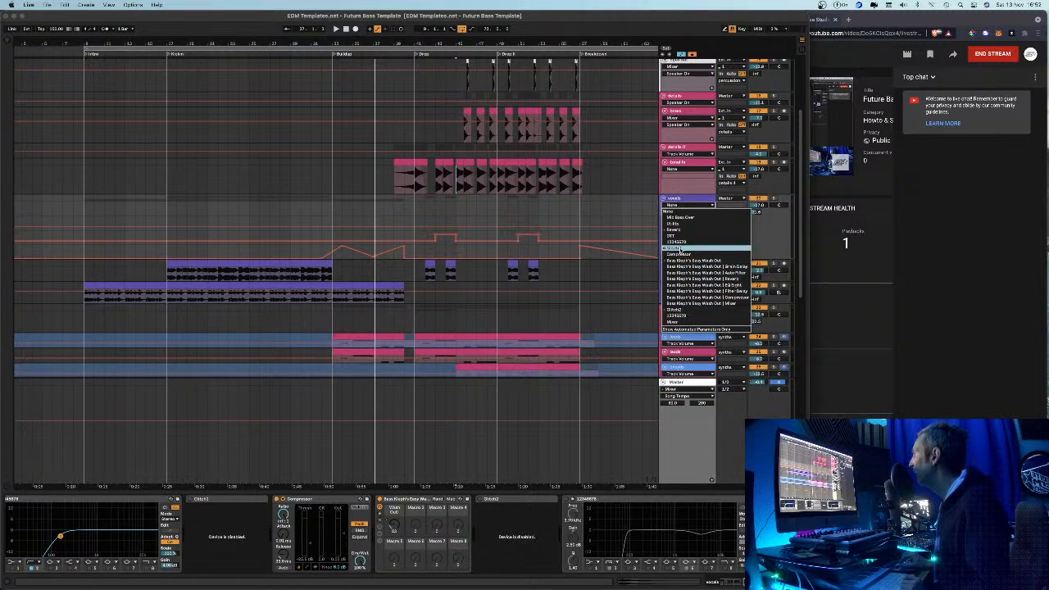
pyautogui.click(675, 231)
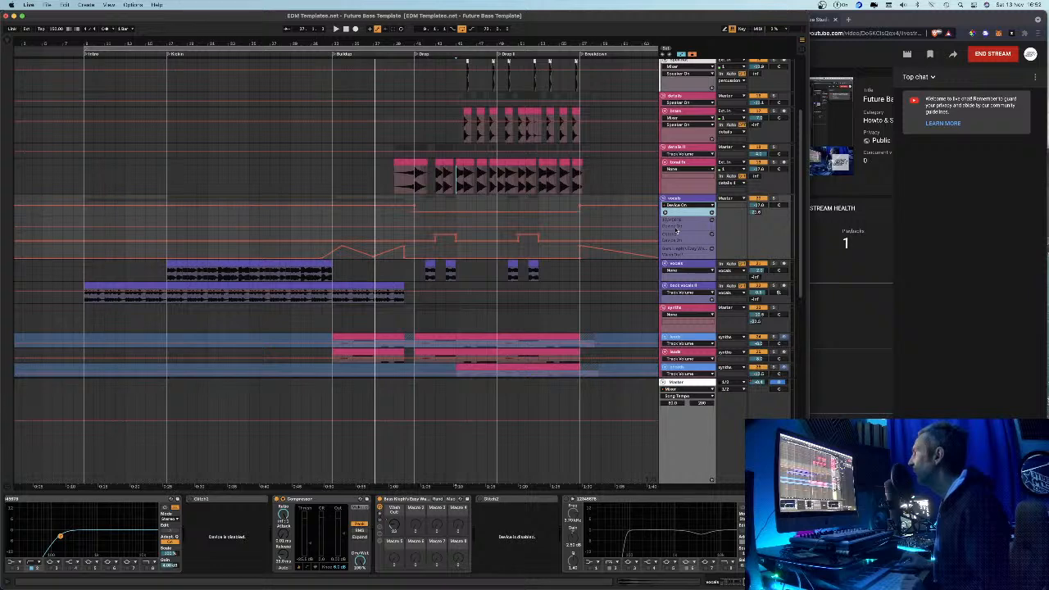
# Bring the Reverb at the start of the vocals group's device chain into view
pyautogui.click(679, 201)
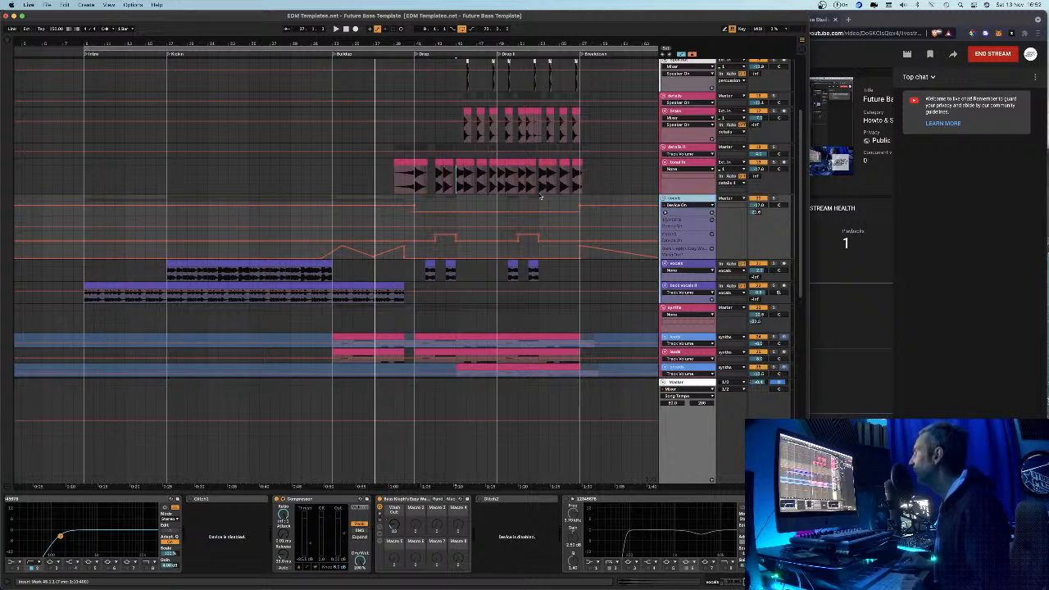
pyautogui.click(427, 528)
pyautogui.hscroll(-8, 427, 528)
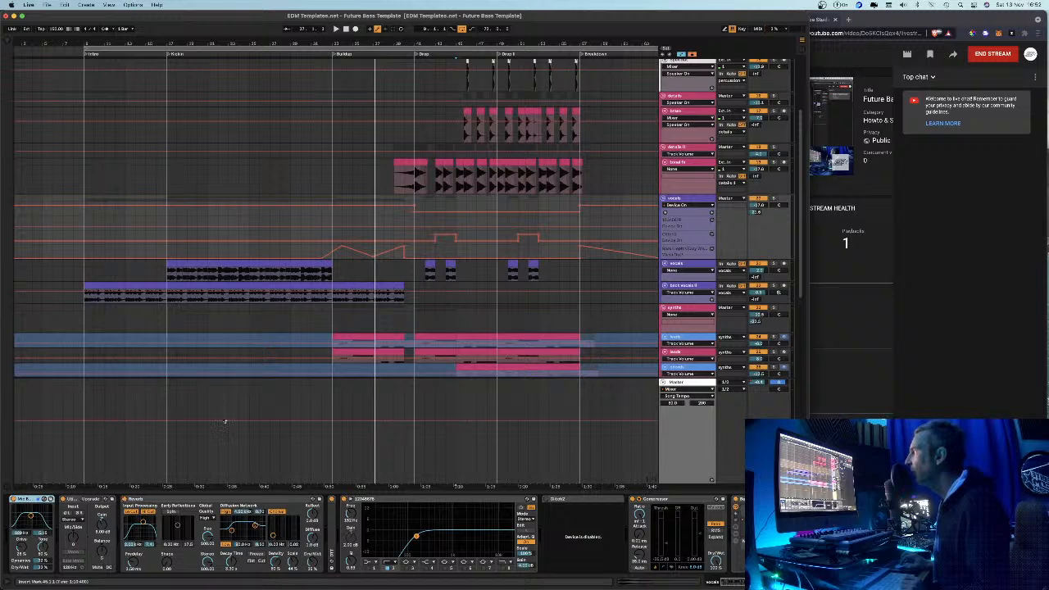
pyautogui.click(691, 200)
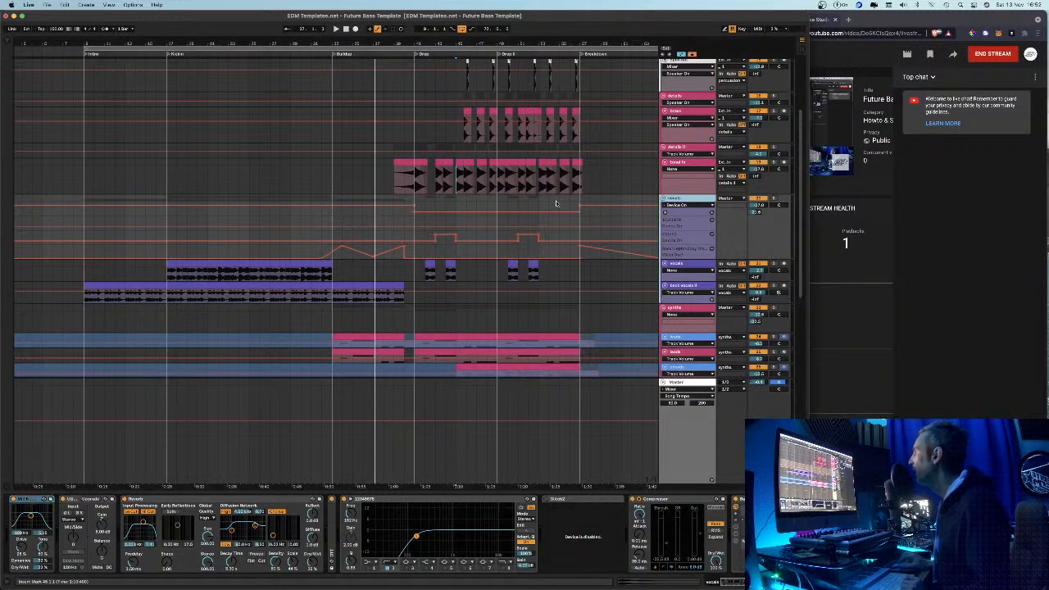
# Solo the vocals group and play it from the Buildup, across the change into the Drop, and from bar 29 to compare the reverb
pyautogui.click(332, 218)
pyautogui.press('space')
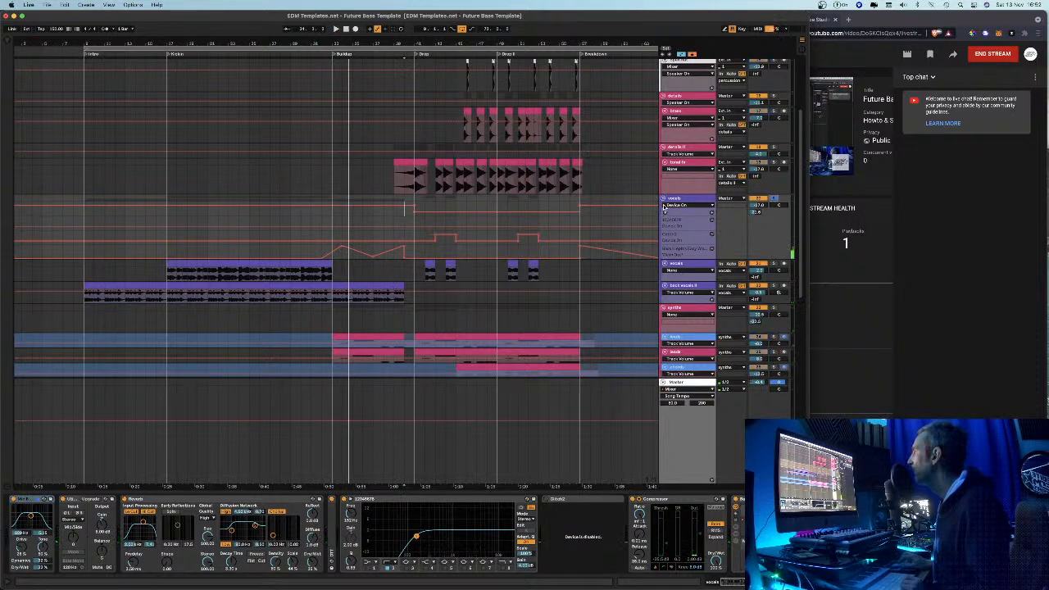
pyautogui.press('space')
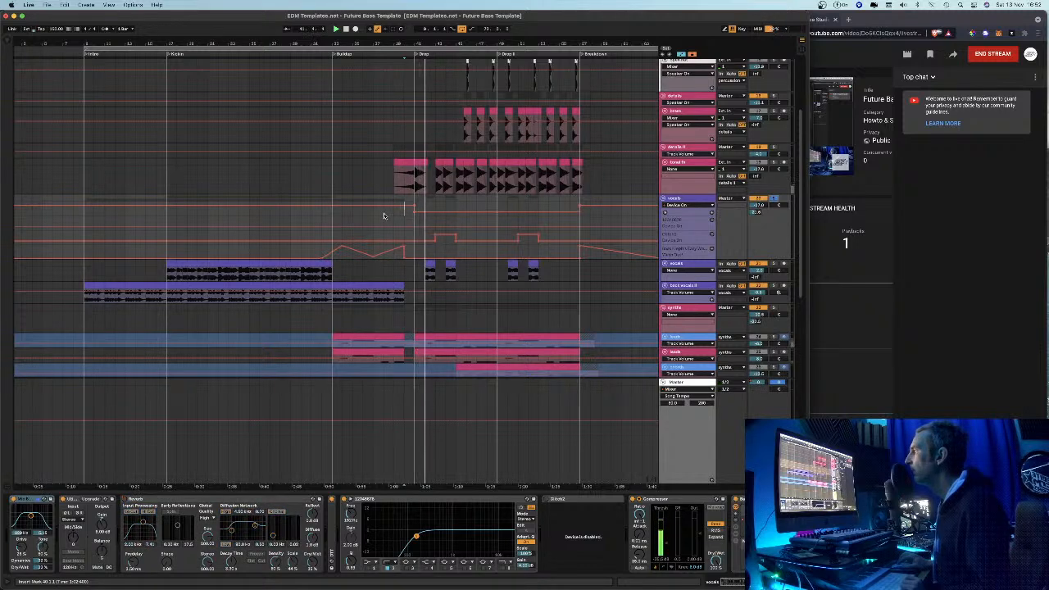
pyautogui.click(333, 215)
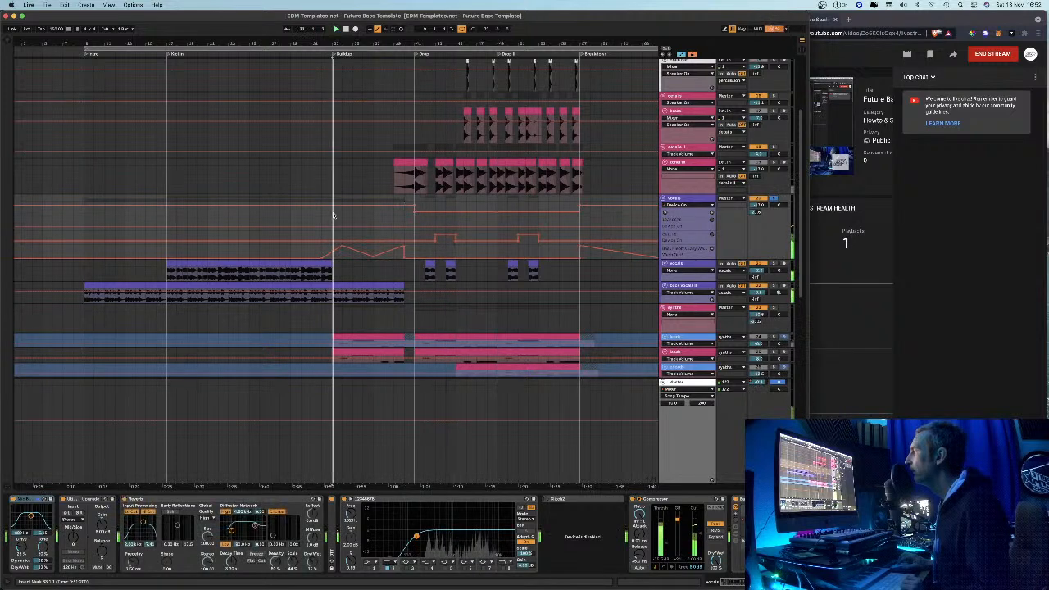
pyautogui.click(290, 222)
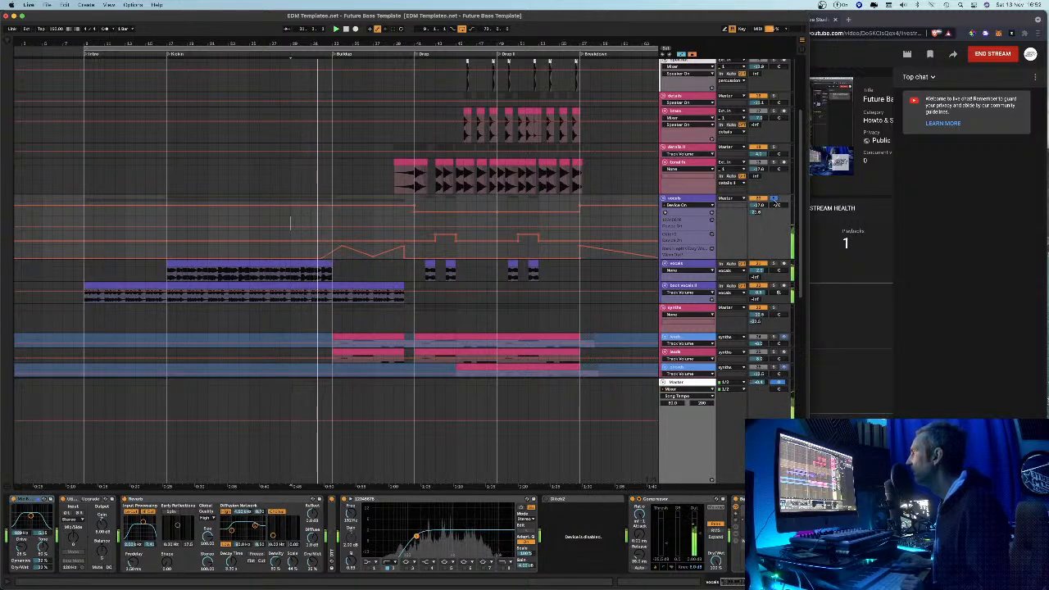
# Stop playback, display the Wash Out! automation on the vocals group, and play the group across the start of the Buildup
pyautogui.press('space')
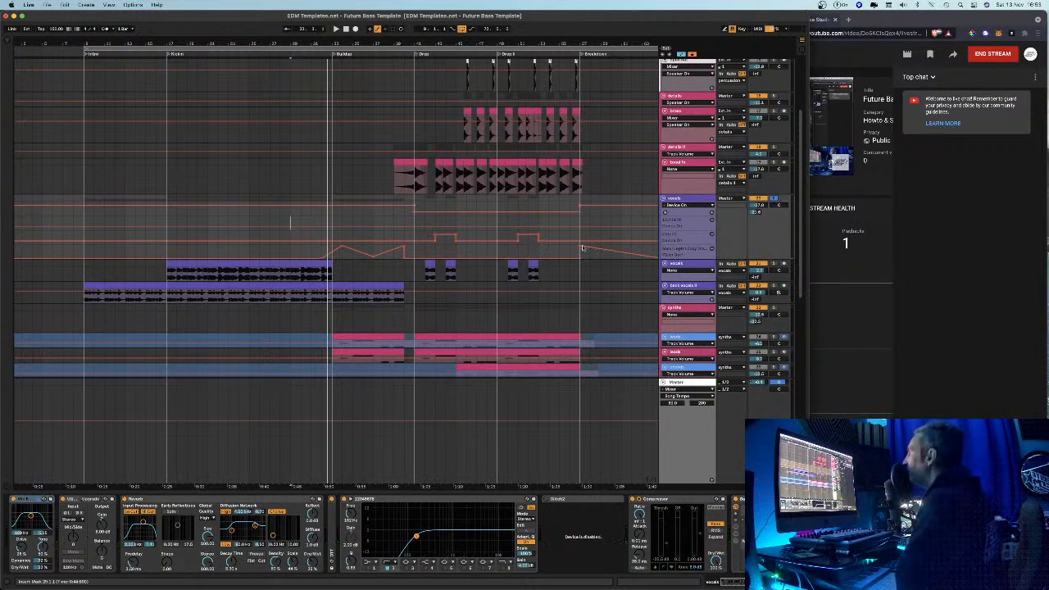
pyautogui.click(691, 205)
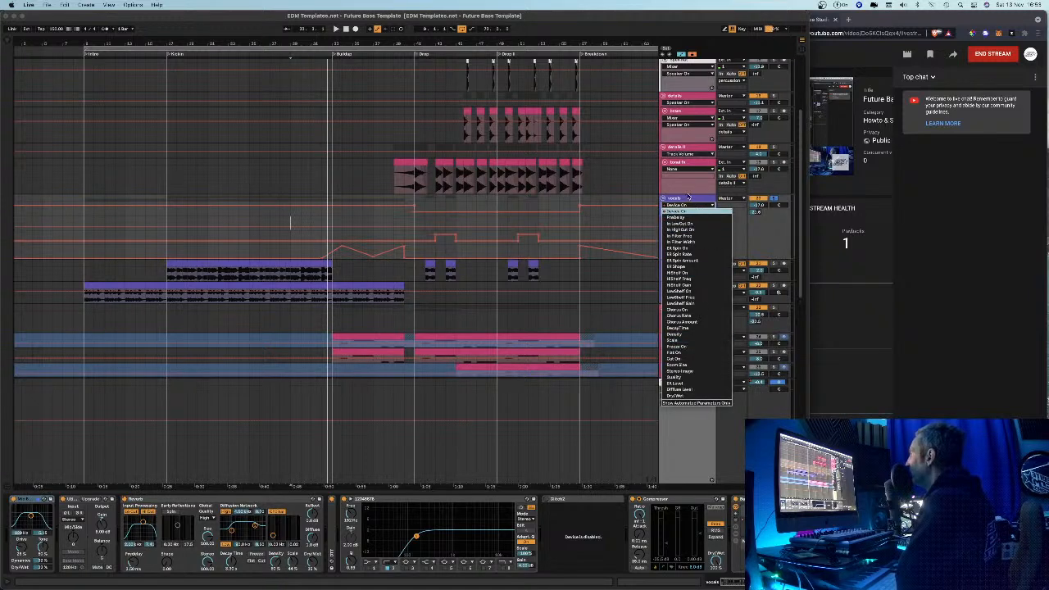
pyautogui.click(688, 198)
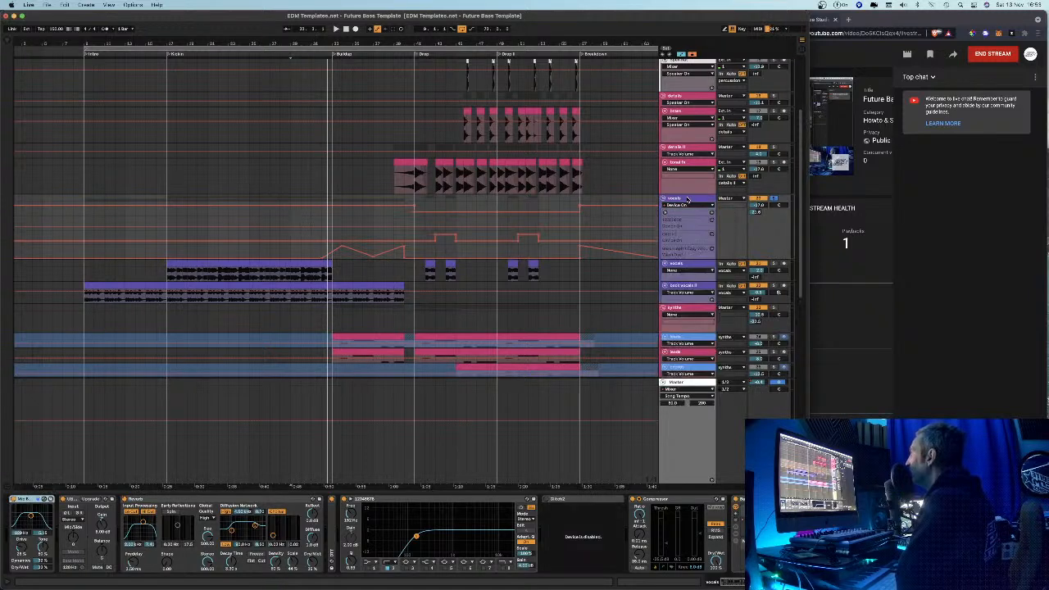
pyautogui.click(693, 205)
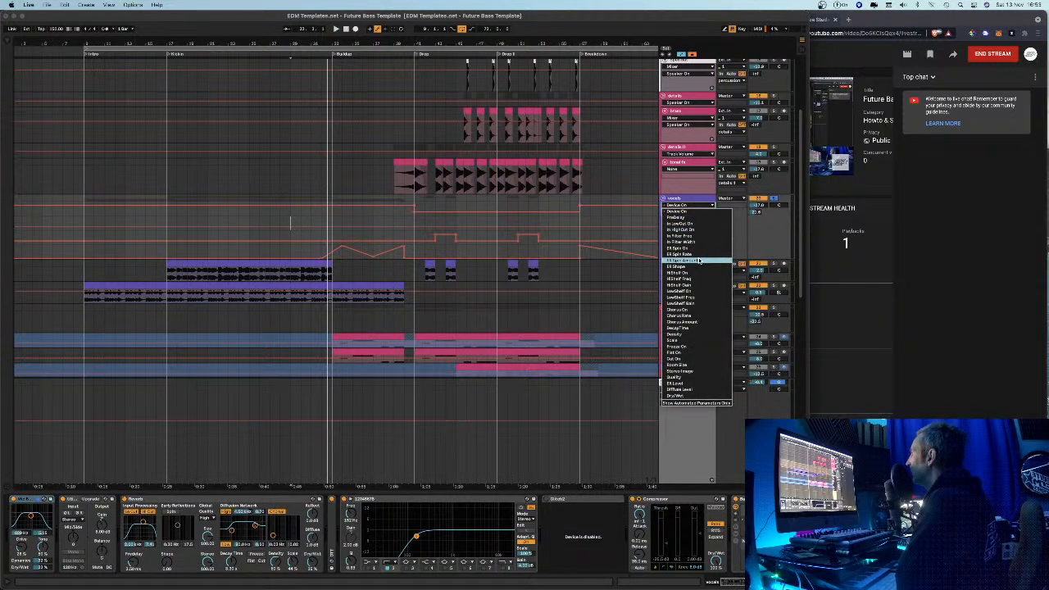
pyautogui.click(743, 226)
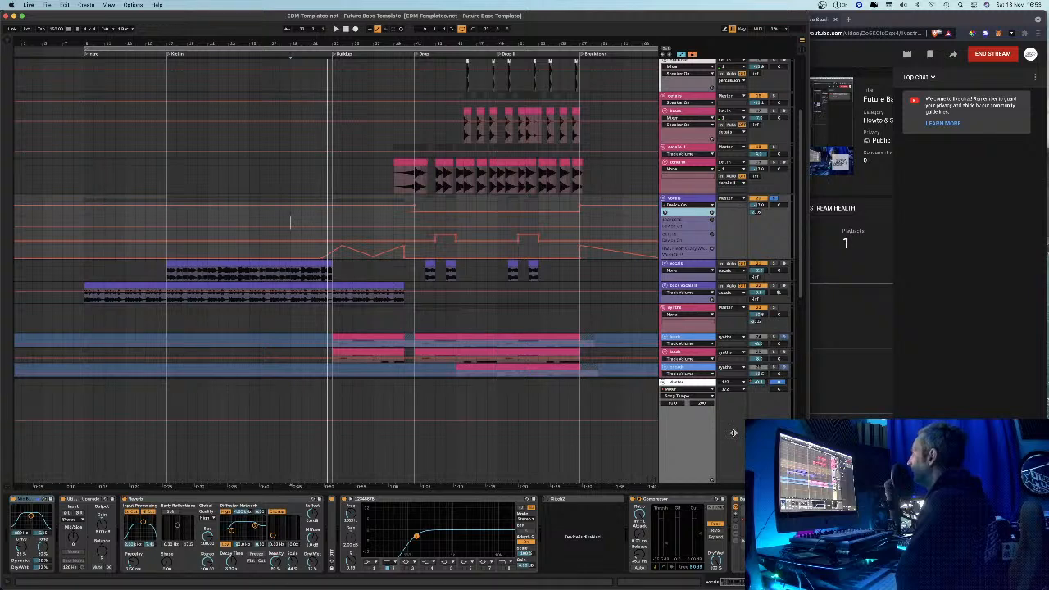
pyautogui.click(758, 526)
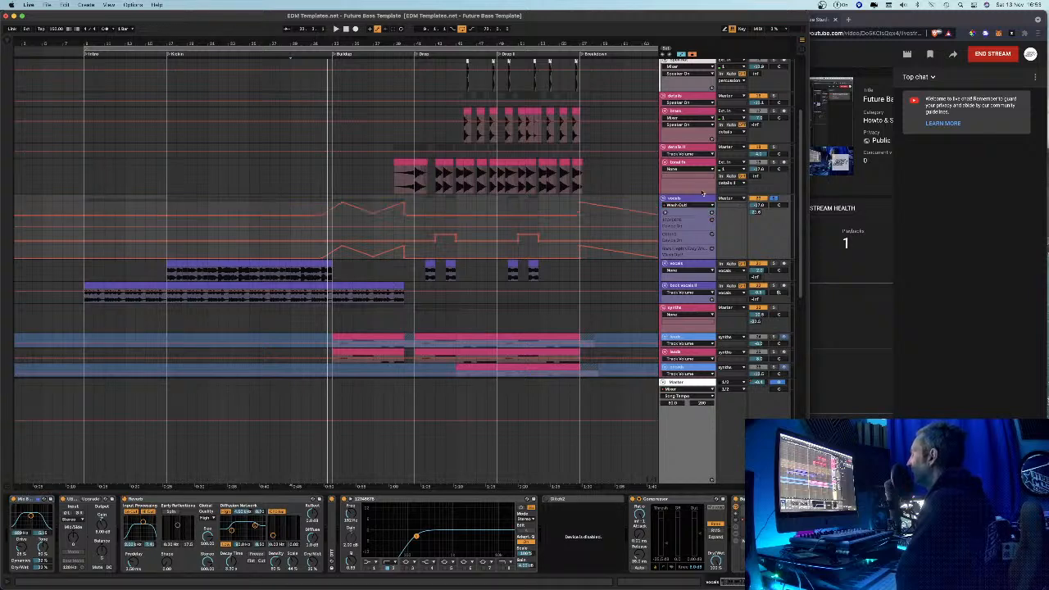
pyautogui.click(693, 206)
pyautogui.click(681, 219)
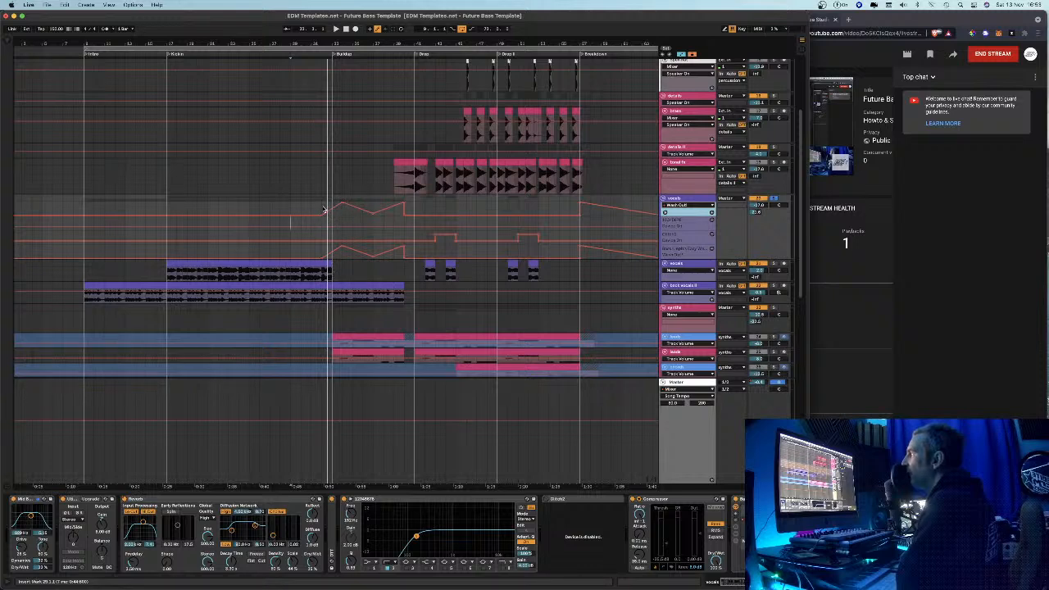
pyautogui.press('space')
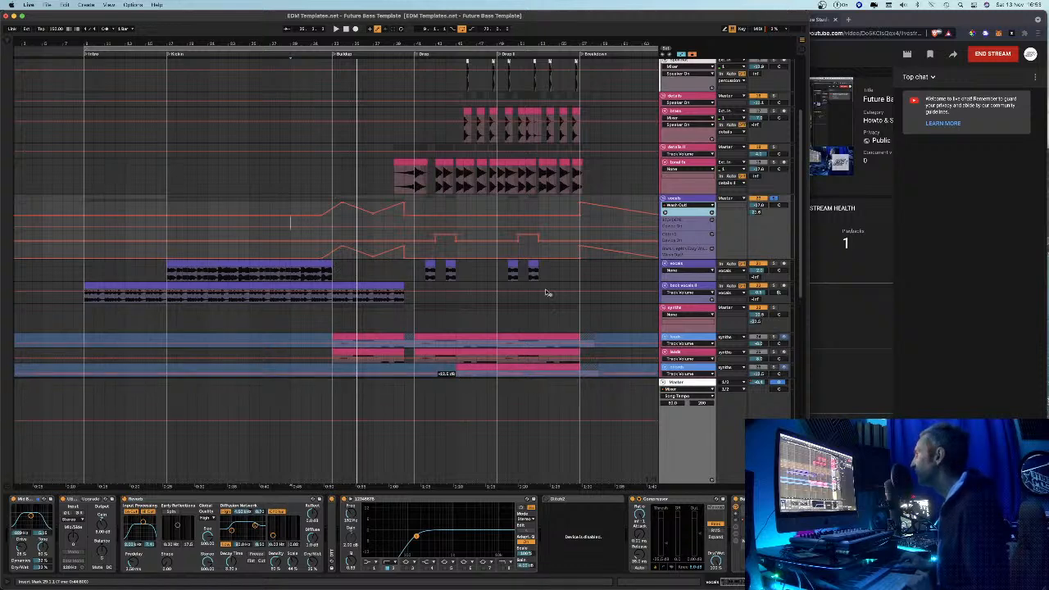
# Solo the guitar track within the lower synths group and play it from the start of the Intro
pyautogui.scroll(-5, 554, 294)
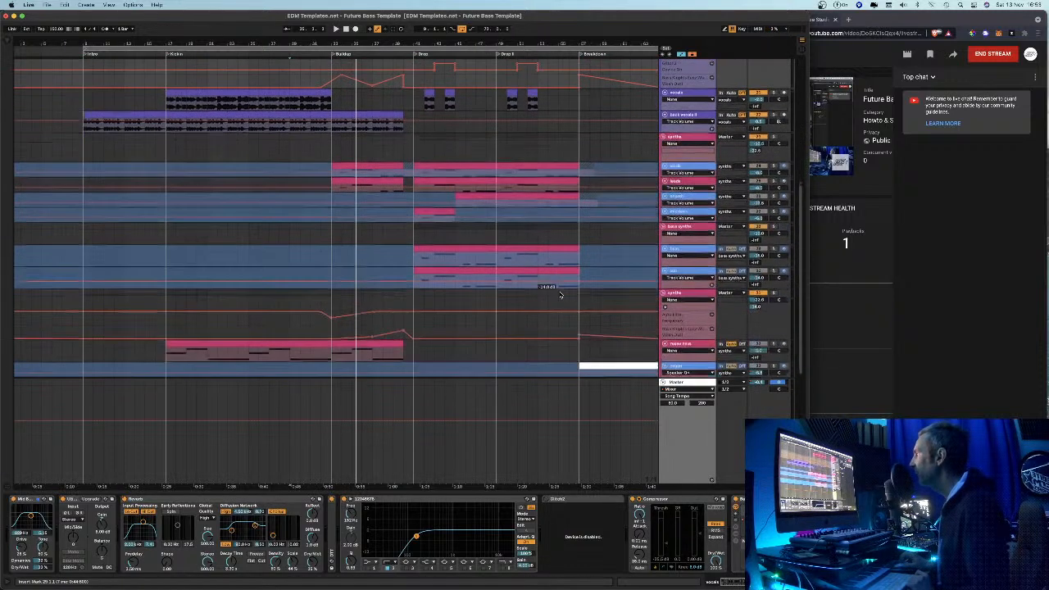
pyautogui.scroll(-3, 469, 330)
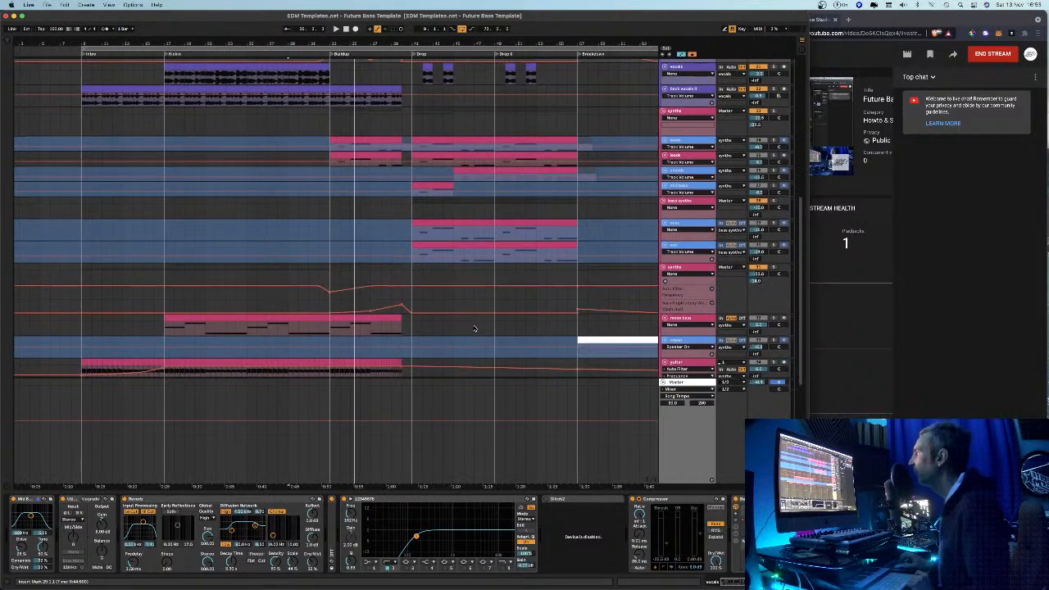
pyautogui.scroll(-3, 474, 329)
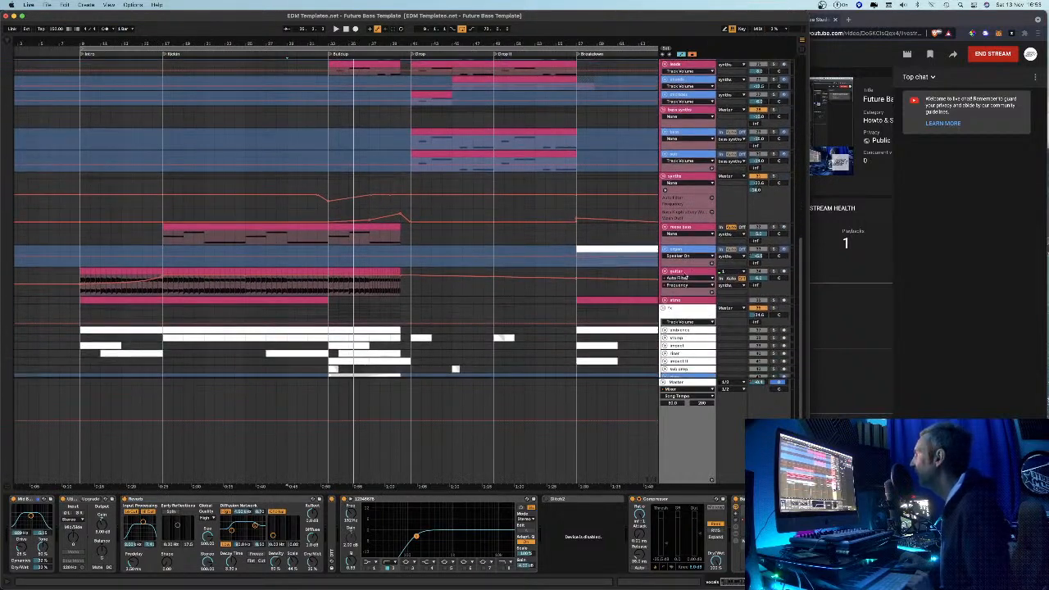
pyautogui.click(777, 273)
pyautogui.scroll(-1, 774, 275)
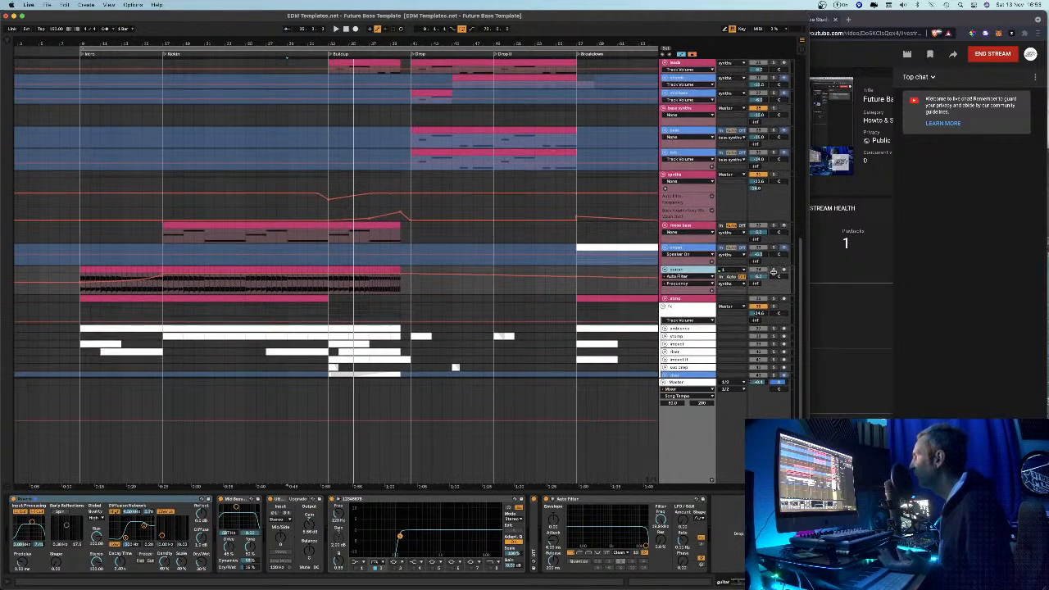
pyautogui.scroll(1, 775, 274)
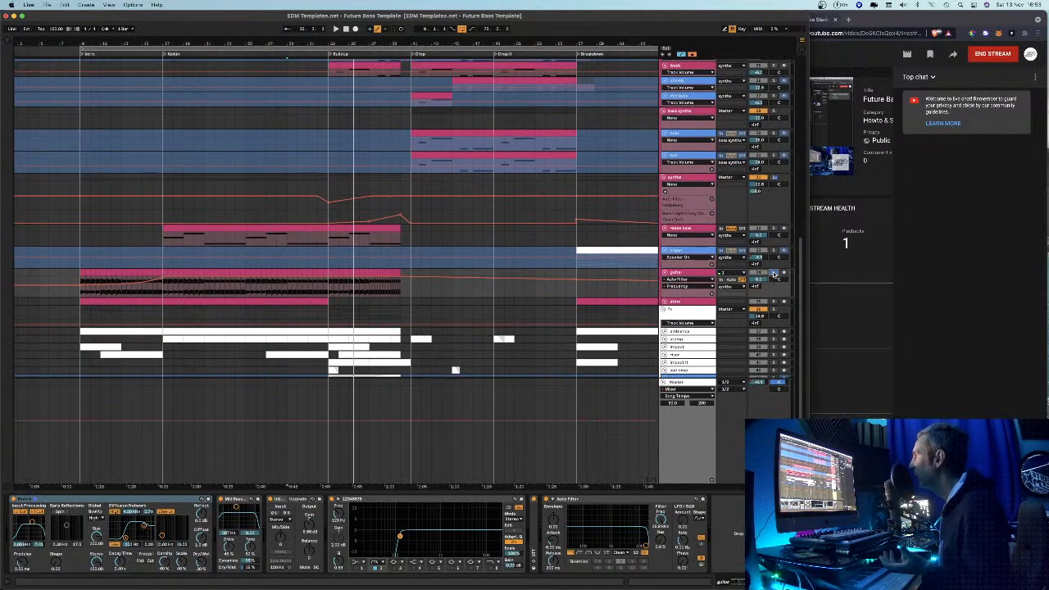
pyautogui.click(86, 272)
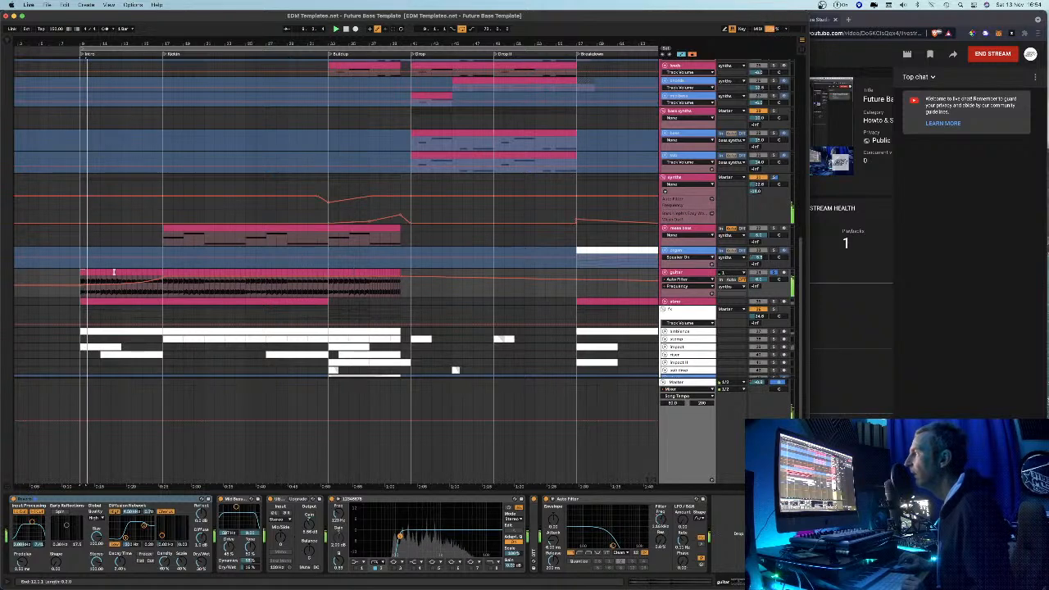
# Enlarge the guitar track and show its sliced Intro clips with the Auto Filter Frequency automation
pyautogui.moveTo(84, 44); pyautogui.dragTo(86, 44)
pyautogui.moveTo(691, 297); pyautogui.dragTo(691, 370)
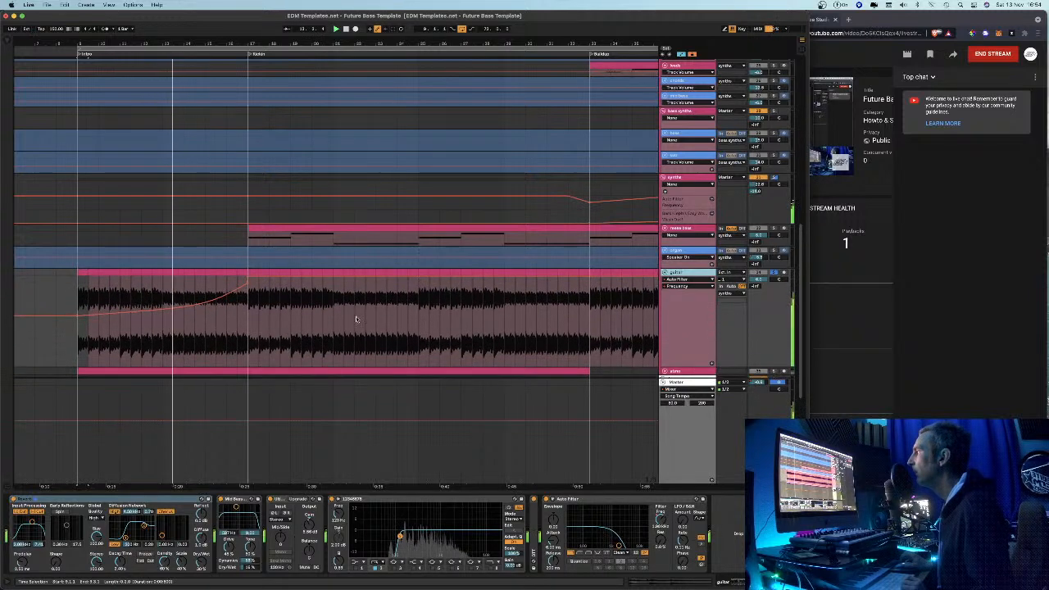
pyautogui.press('+')
pyautogui.press('+')
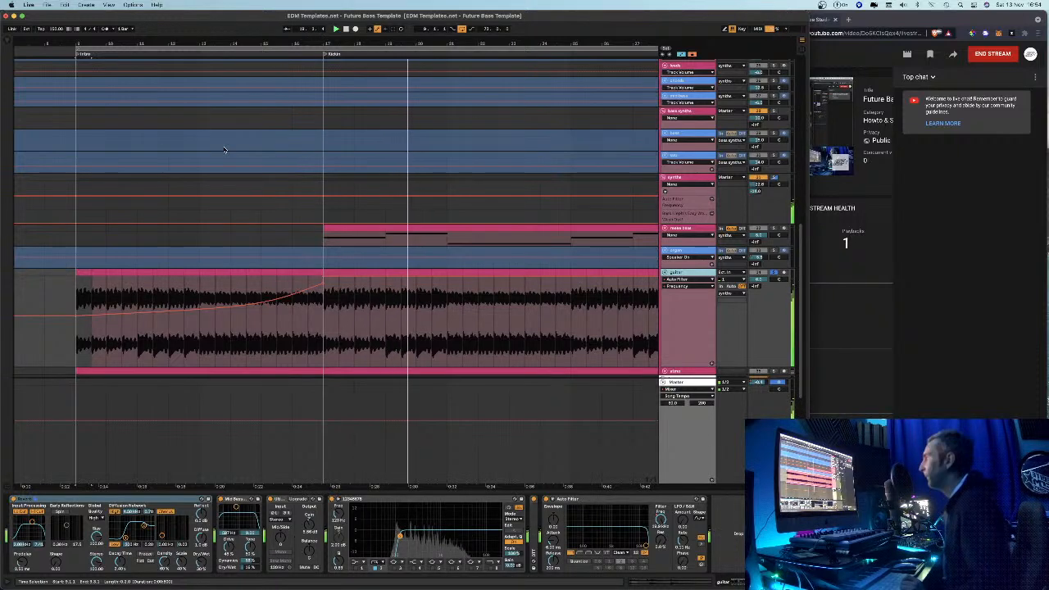
# Try extending the first guitar slice from bar 9 to 16.4.1, play the uncut recording, and undo the extension
pyautogui.click(76, 292)
pyautogui.click(87, 272)
pyautogui.press('space')
pyautogui.moveTo(109, 272); pyautogui.dragTo(424, 284)
pyautogui.moveTo(513, 281); pyautogui.dragTo(316, 285)
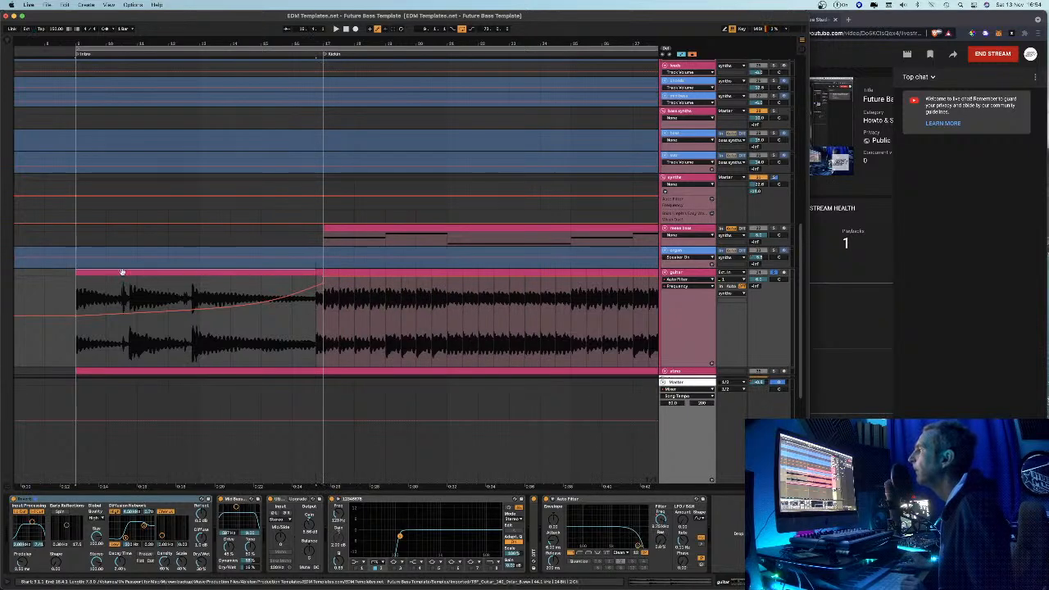
pyautogui.press('space')
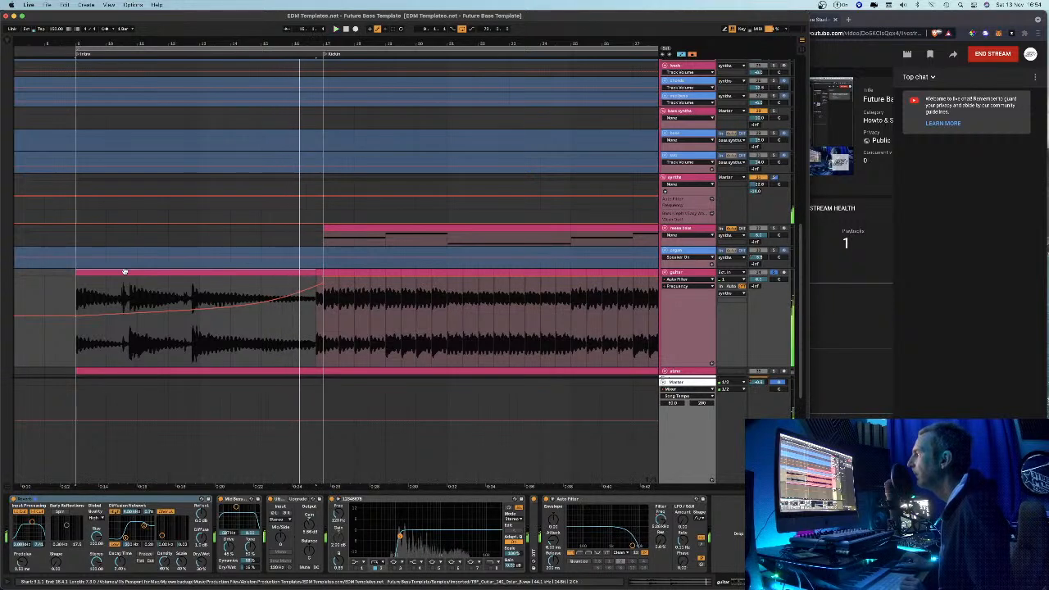
pyautogui.press('space')
pyautogui.press('super+z')
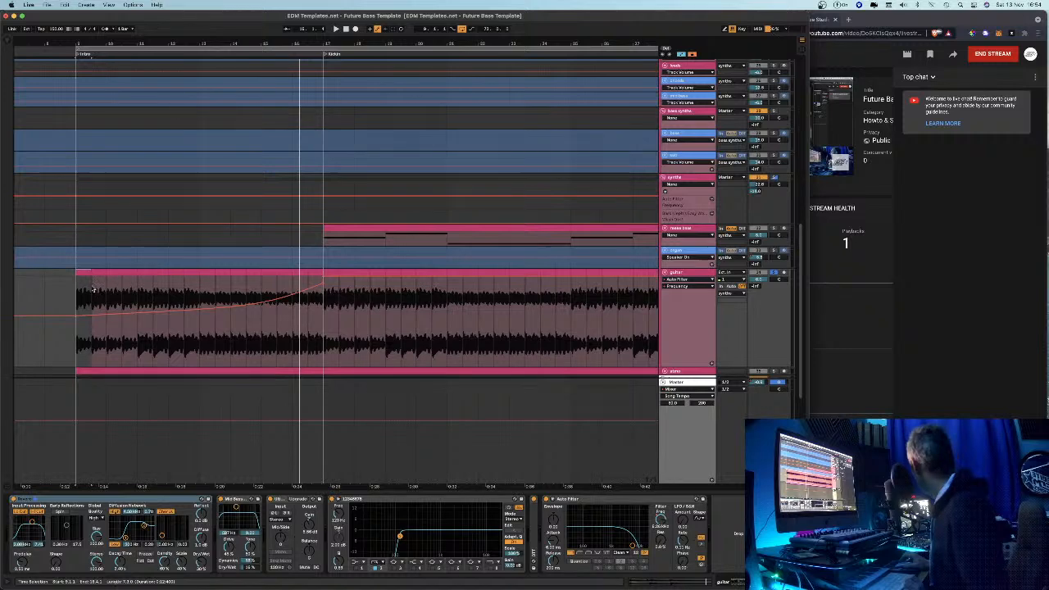
# Colour the guitar slices from bar 13 to bar 17 yellow
pyautogui.click(83, 274)
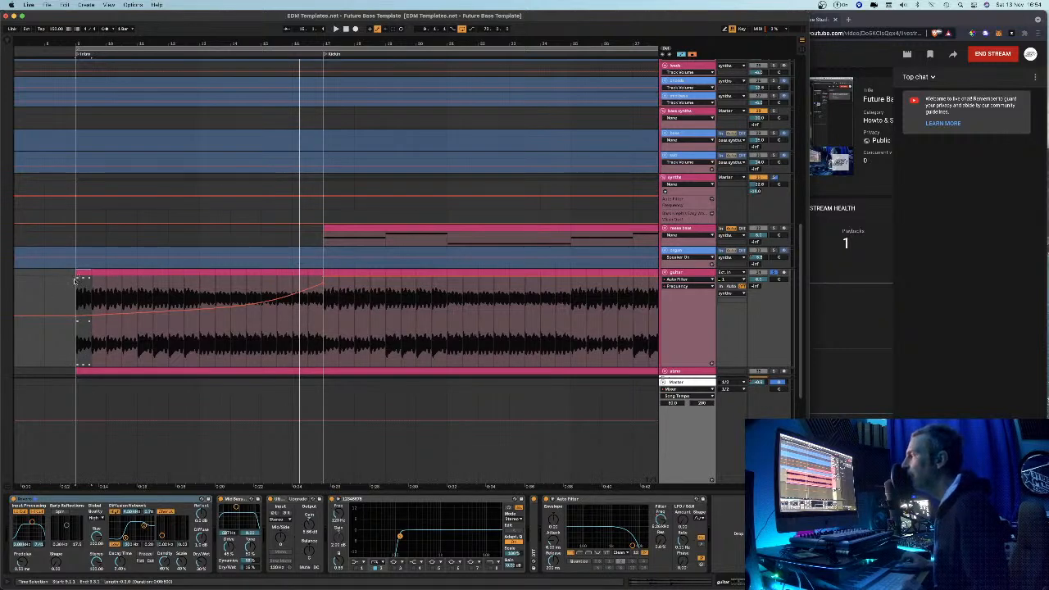
pyautogui.click(200, 290)
pyautogui.moveTo(270, 276); pyautogui.dragTo(323, 275)
pyautogui.rightClick(304, 273)
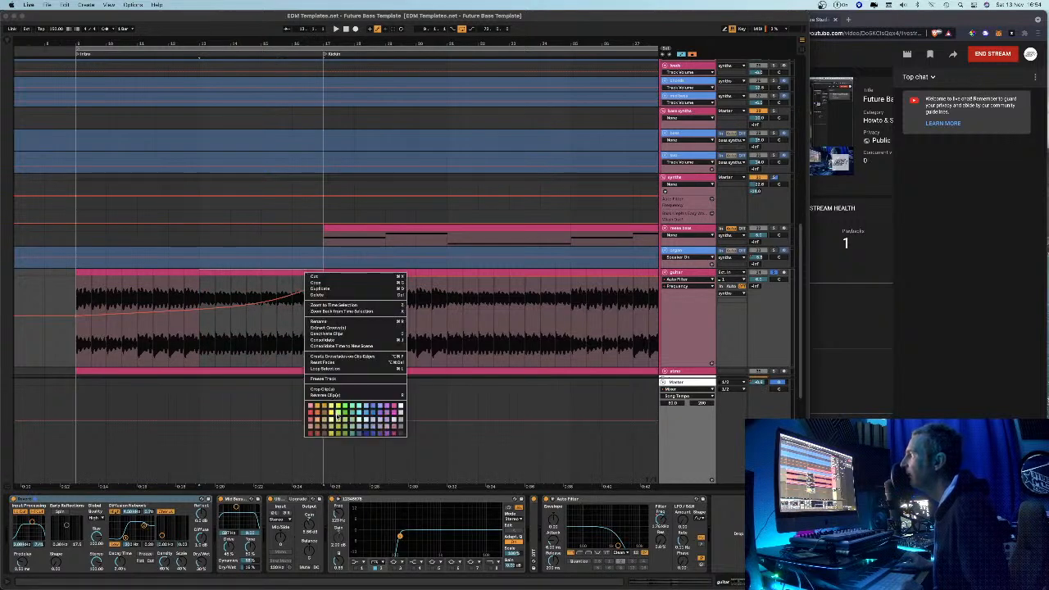
pyautogui.click(334, 412)
# Play the guitar from the start of the Intro and colour its slices from bar 11 to bar 13 light green
pyautogui.click(75, 295)
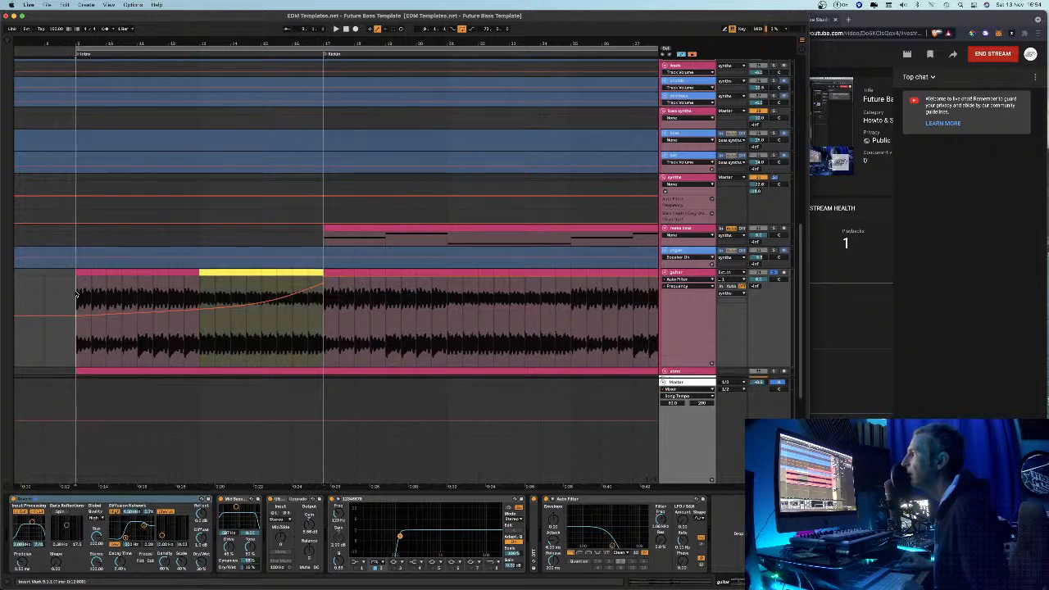
pyautogui.press('space')
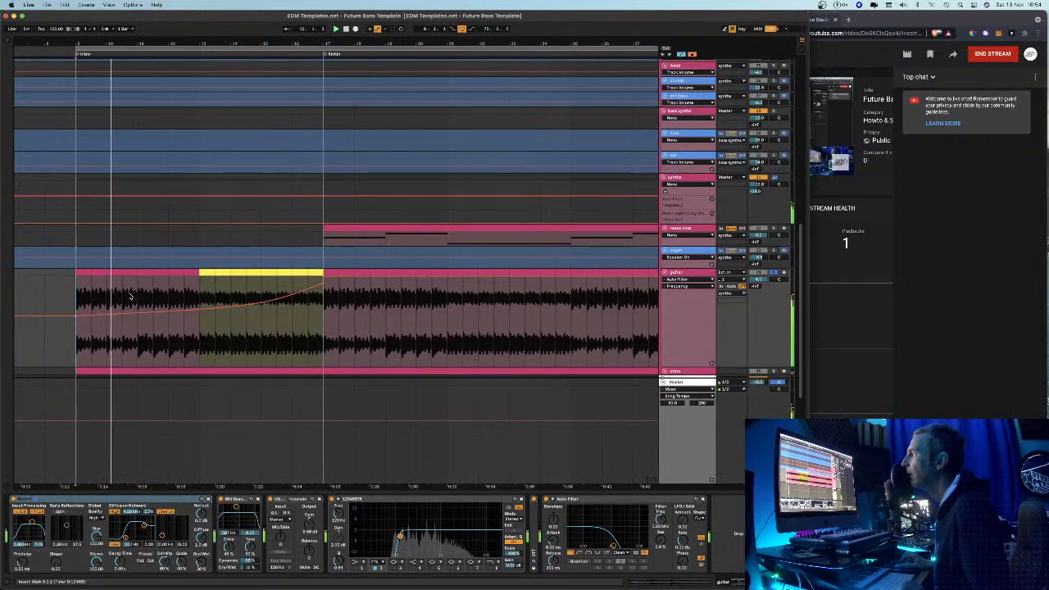
pyautogui.moveTo(139, 298); pyautogui.dragTo(195, 275)
pyautogui.rightClick(195, 274)
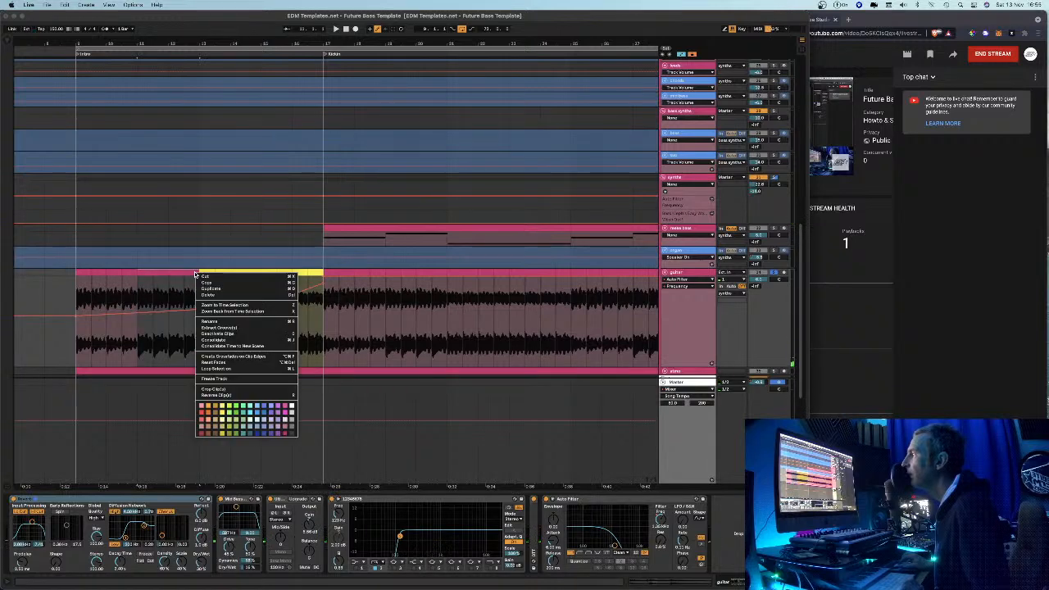
pyautogui.click(242, 407)
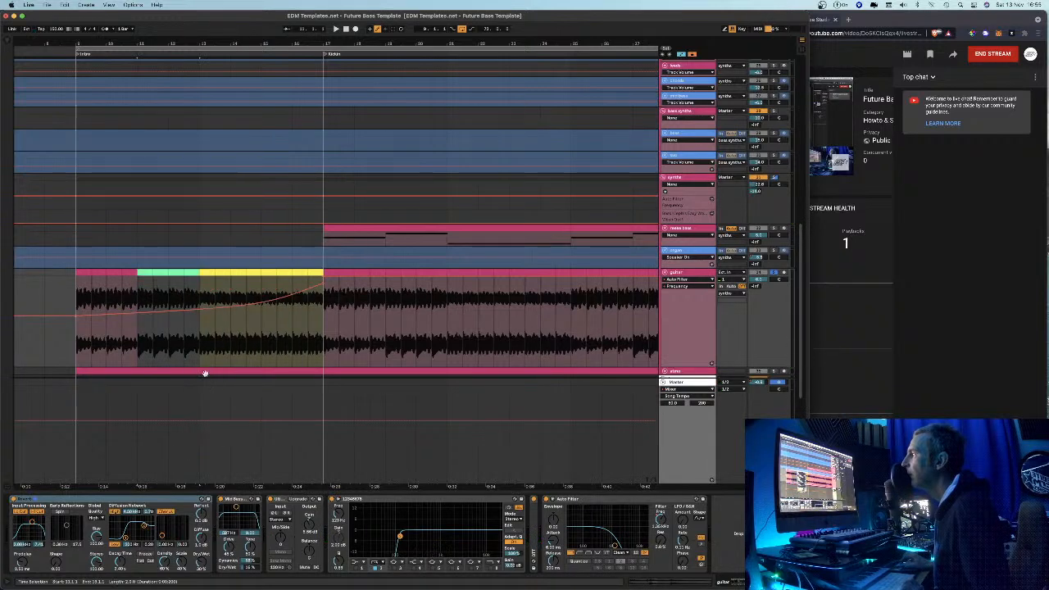
# Play the guitar from bar 11 past the Intro, with the arrangement from the Intro to the Drop in view
pyautogui.click(168, 303)
pyautogui.press('space')
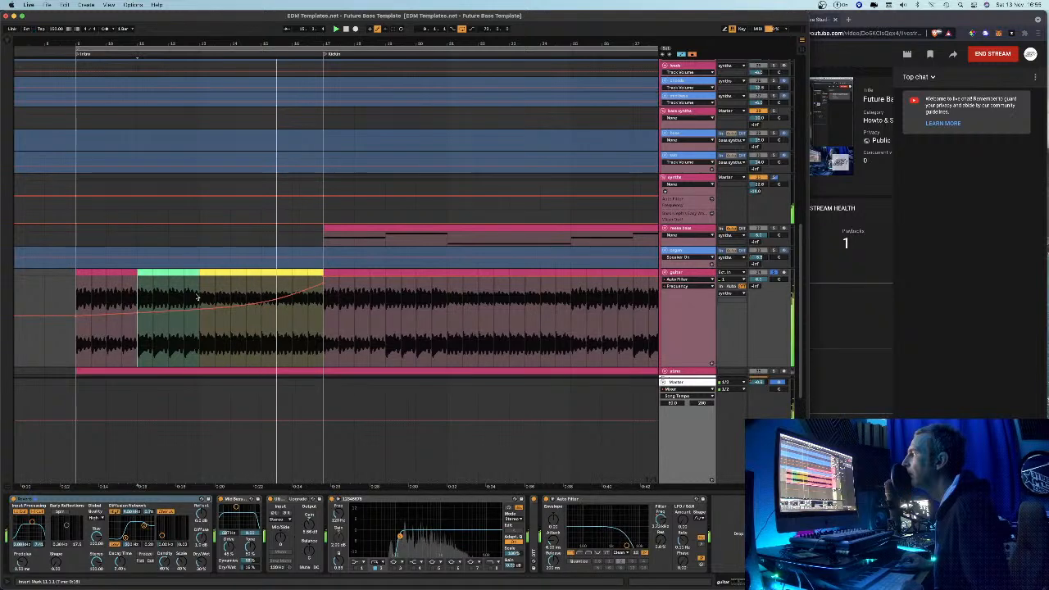
pyautogui.moveTo(379, 46); pyautogui.dragTo(380, 11)
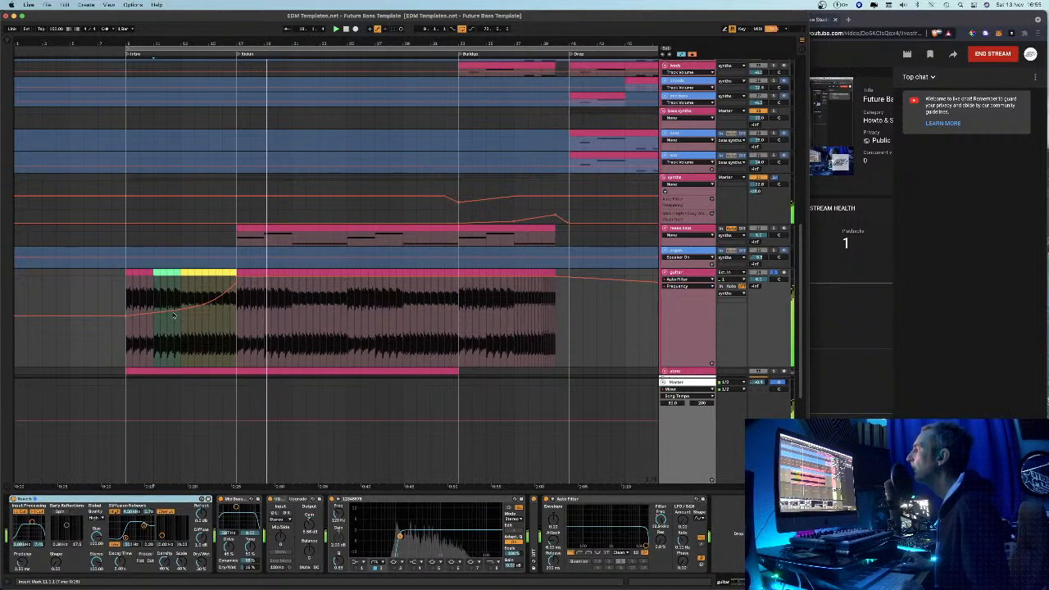
# Play the guitar from the Intro while switching its Reverb and other chain effects off and on to compare the sound
pyautogui.click(125, 302)
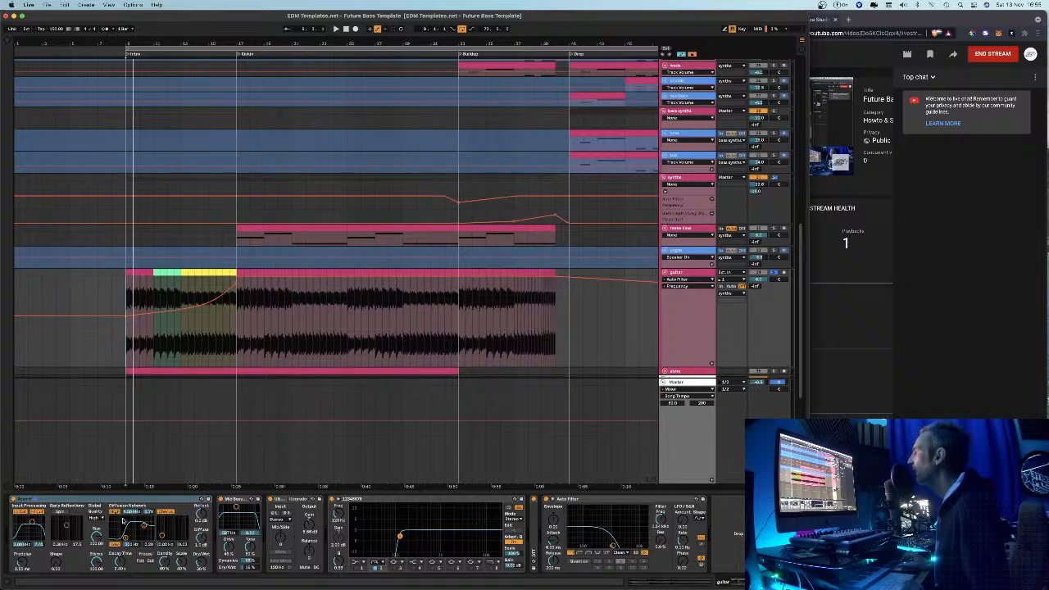
pyautogui.click(36, 499)
pyautogui.click(243, 499)
pyautogui.press('space')
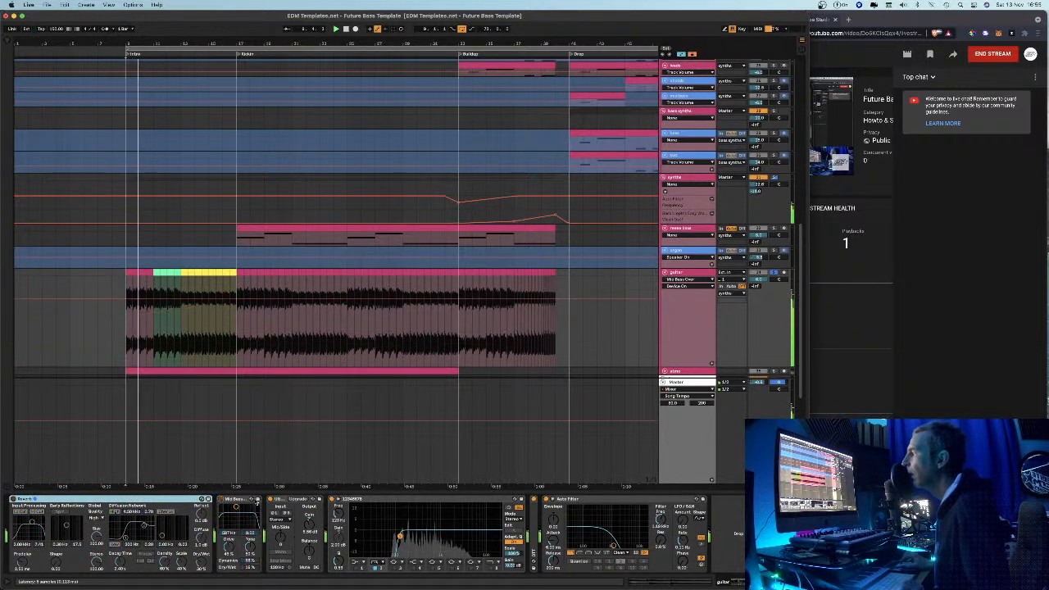
pyautogui.click(508, 509)
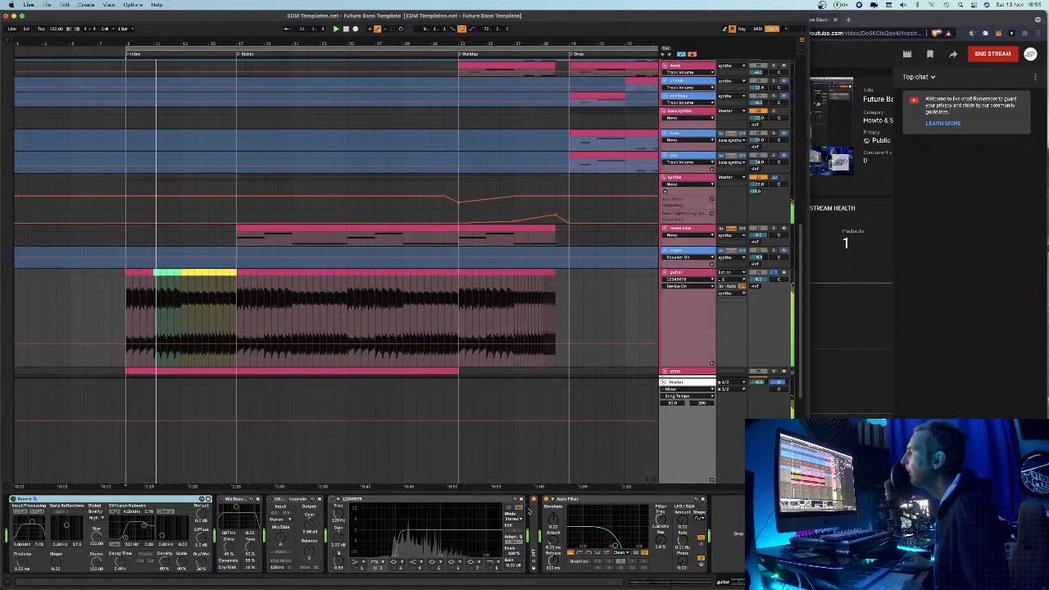
pyautogui.click(549, 499)
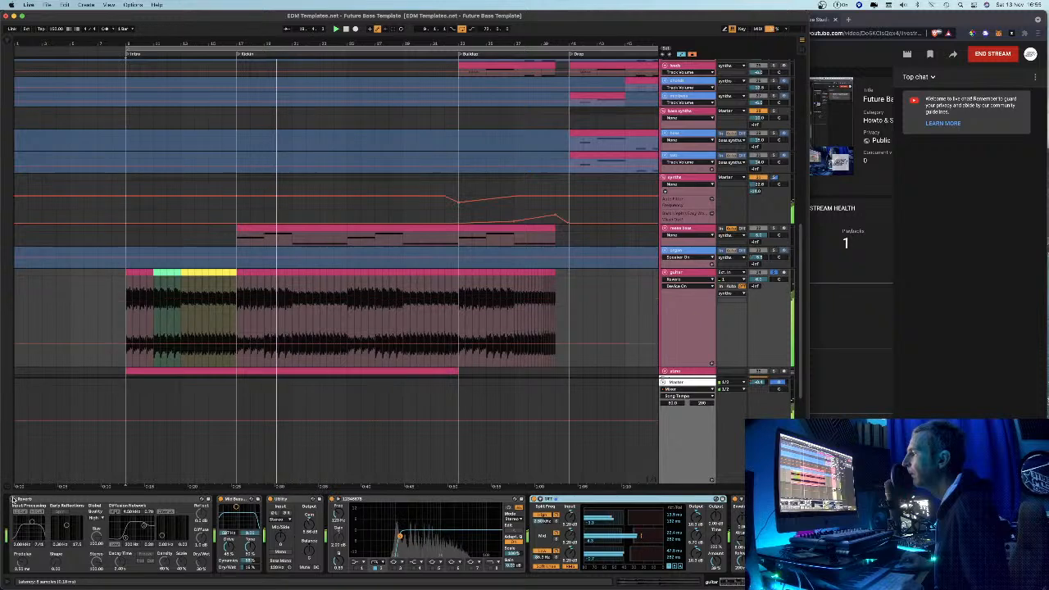
pyautogui.press('space')
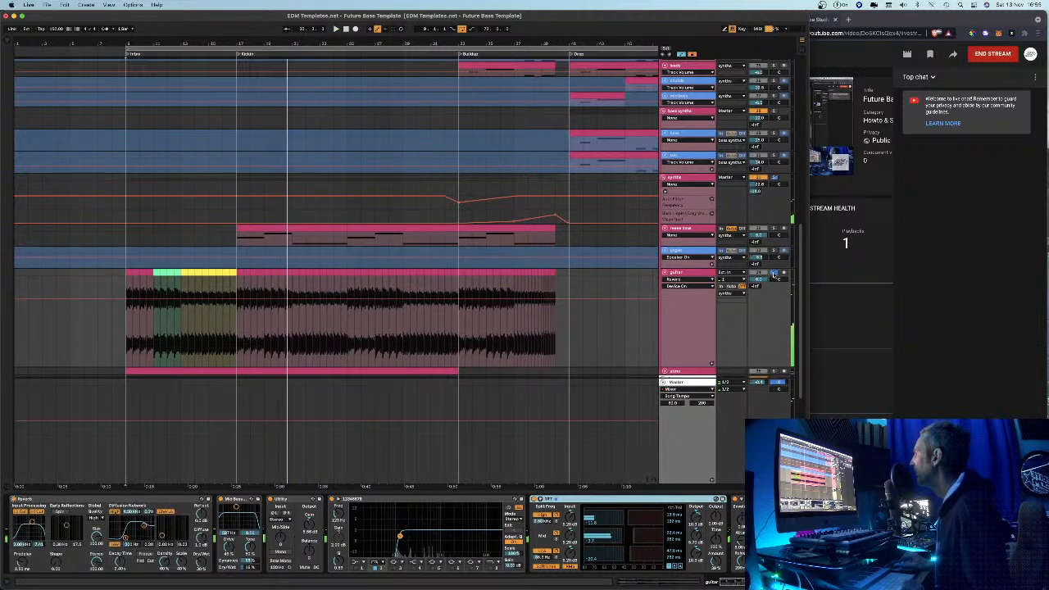
# Turn off the guitar track's solo and select the organ track's pink clip following the white one in the Breakdown
pyautogui.click(774, 272)
pyautogui.click(674, 247)
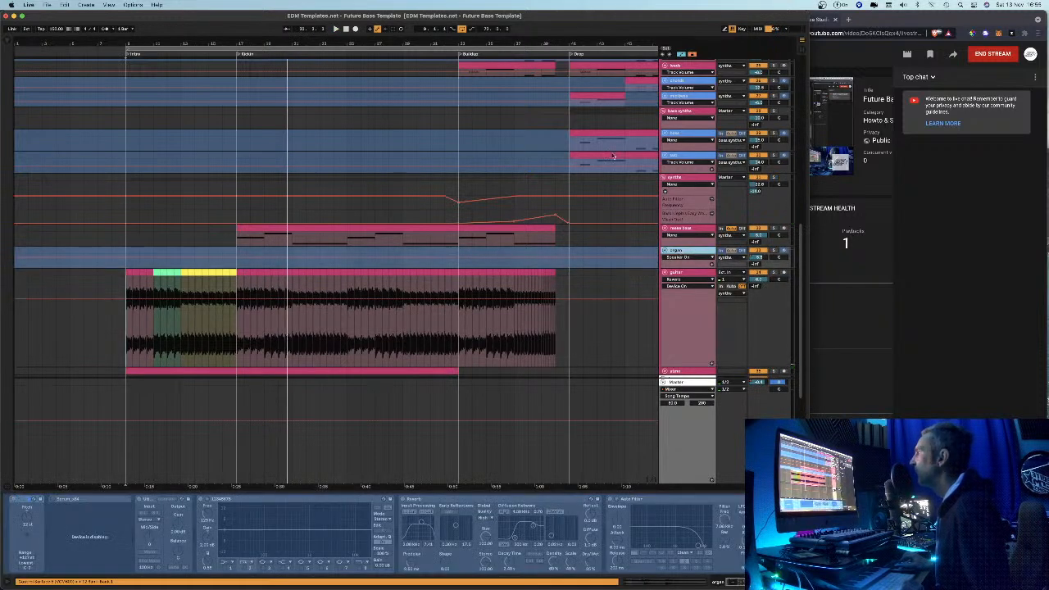
pyautogui.moveTo(514, 43); pyautogui.dragTo(514, 8)
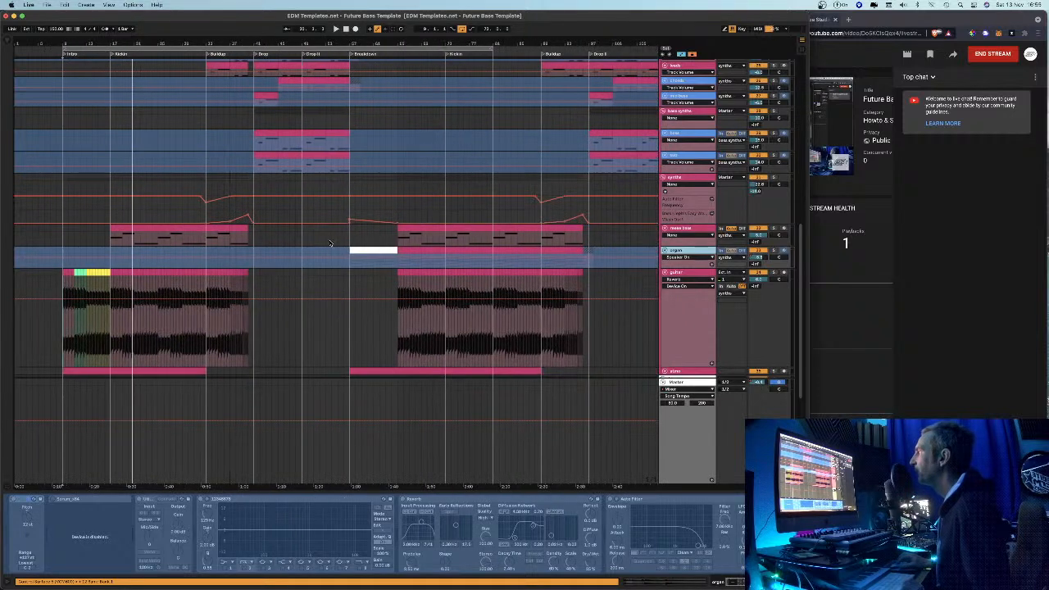
pyautogui.click(416, 250)
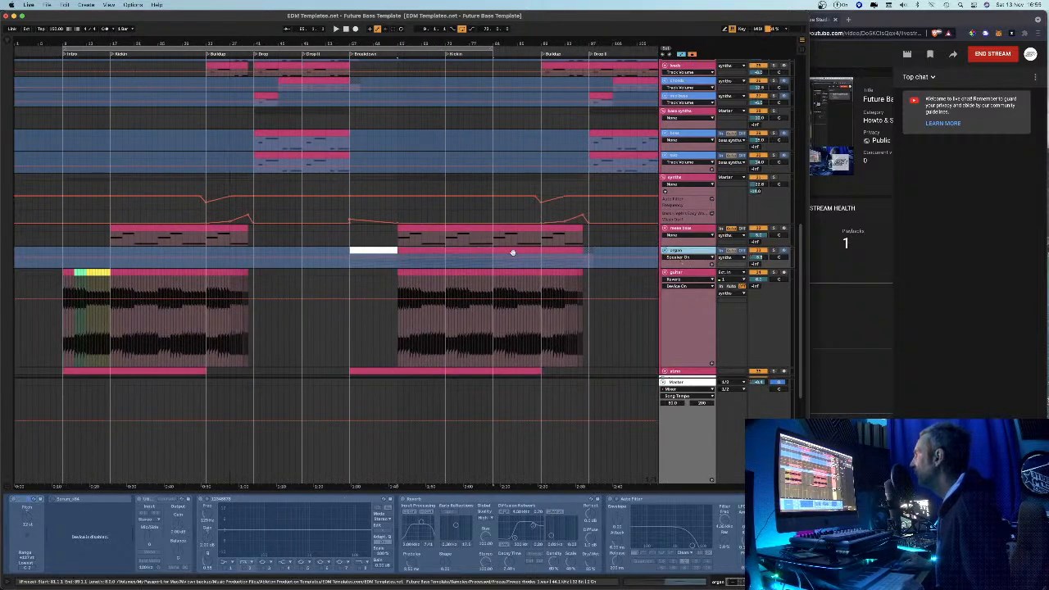
# Open the notes of the organ's pink clip in the Breakdown and play the track on its own with the notes magnified
pyautogui.doubleClick(466, 251)
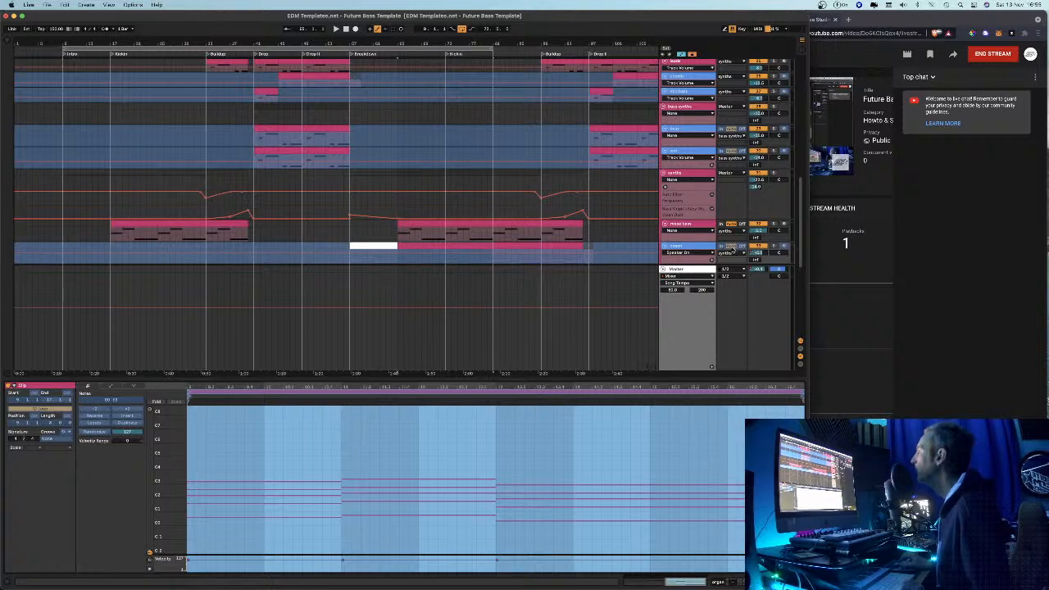
pyautogui.press('space')
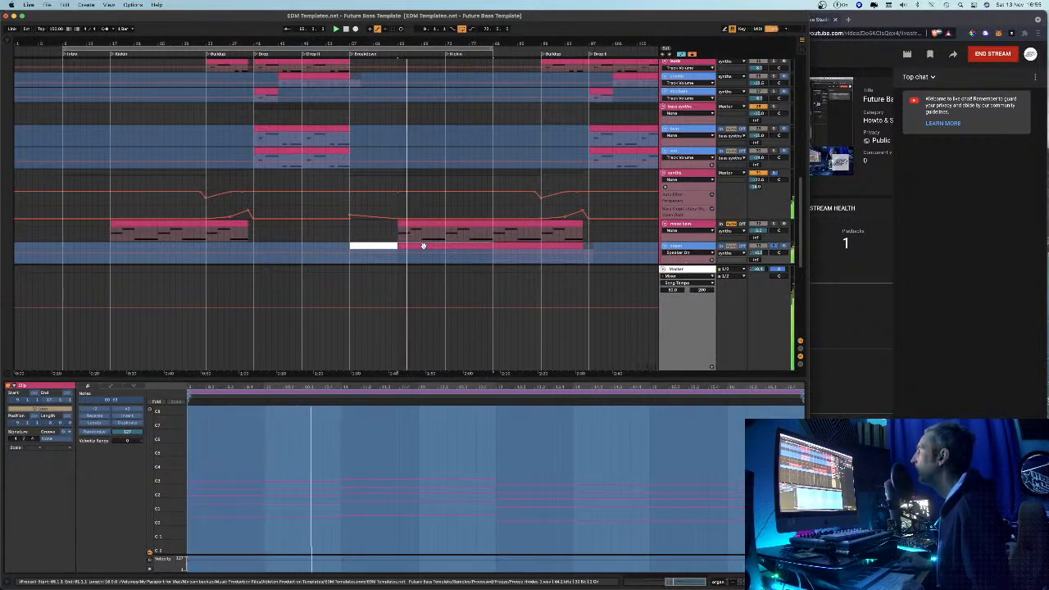
pyautogui.click(166, 478)
pyautogui.moveTo(166, 478); pyautogui.dragTo(203, 500)
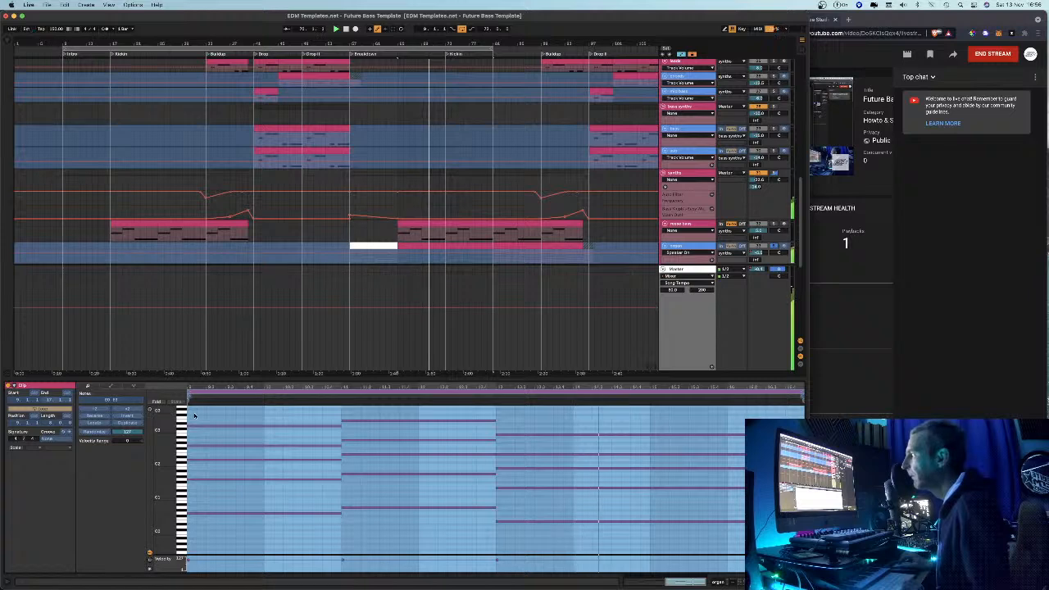
# Turn on the scale display for the organ clip and change the scale's root note from C
pyautogui.click(15, 447)
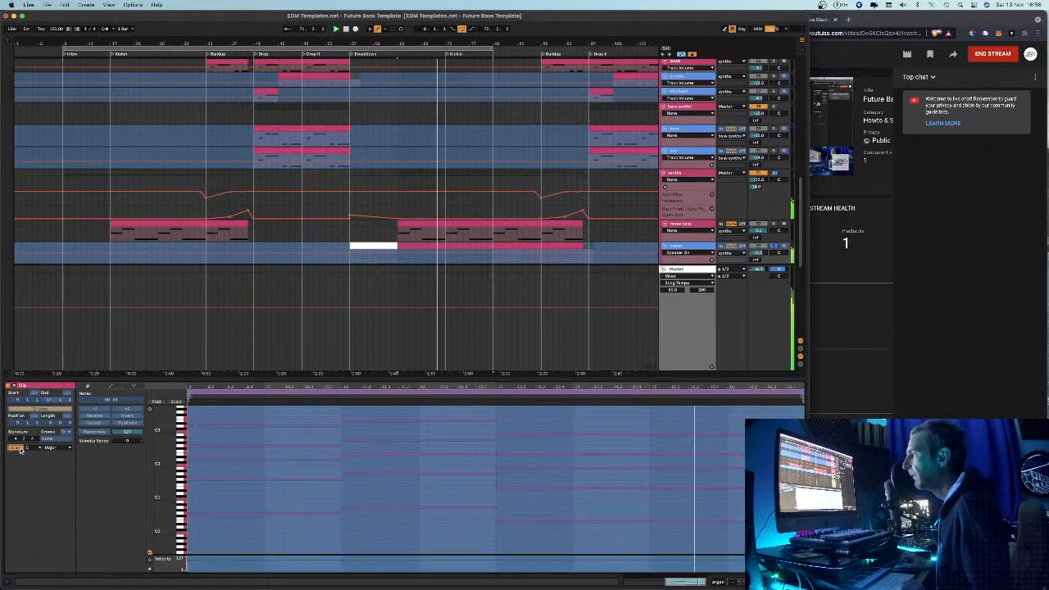
pyautogui.moveTo(164, 464); pyautogui.dragTo(174, 443)
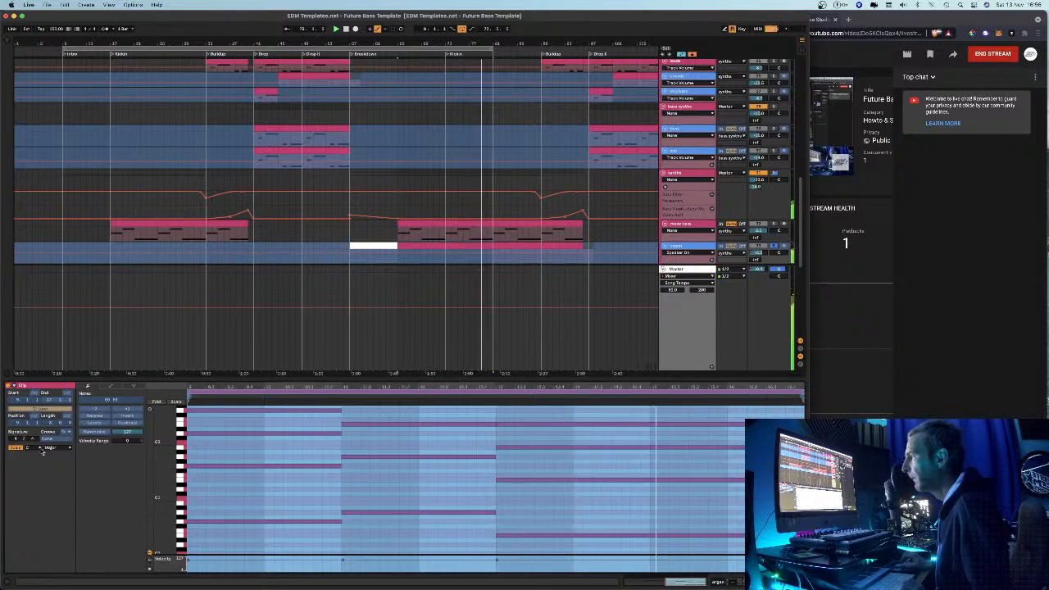
pyautogui.click(46, 448)
pyautogui.click(44, 497)
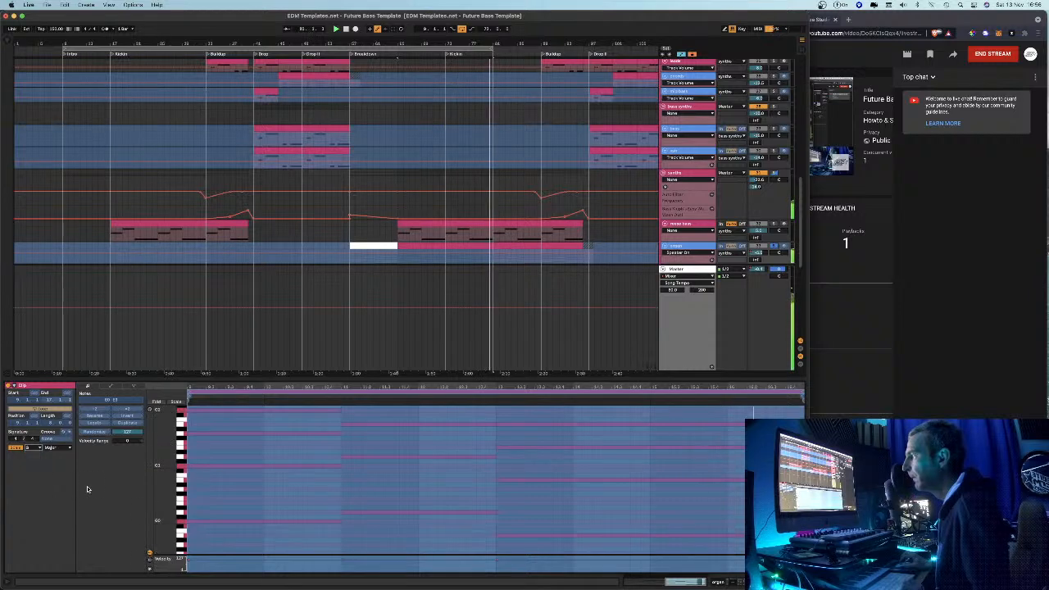
# Enlarge the organ clip's note editor to show the note names and set the clip's scale type to Minor
pyautogui.press('super+a')
pyautogui.moveTo(168, 484); pyautogui.dragTo(152, 484)
pyautogui.scroll(-1, 459, 484)
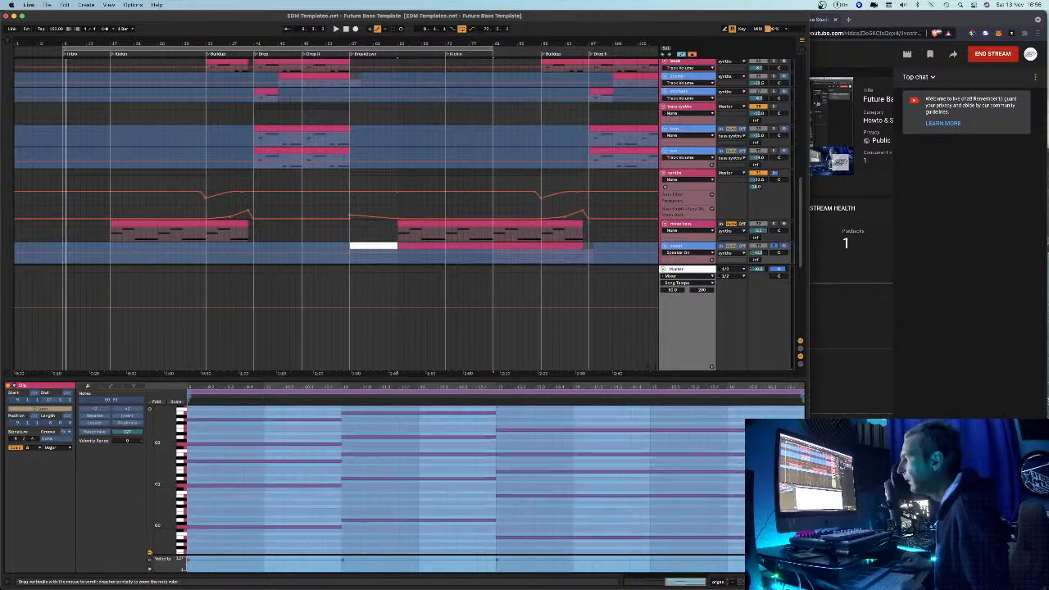
pyautogui.moveTo(236, 379); pyautogui.dragTo(236, 264)
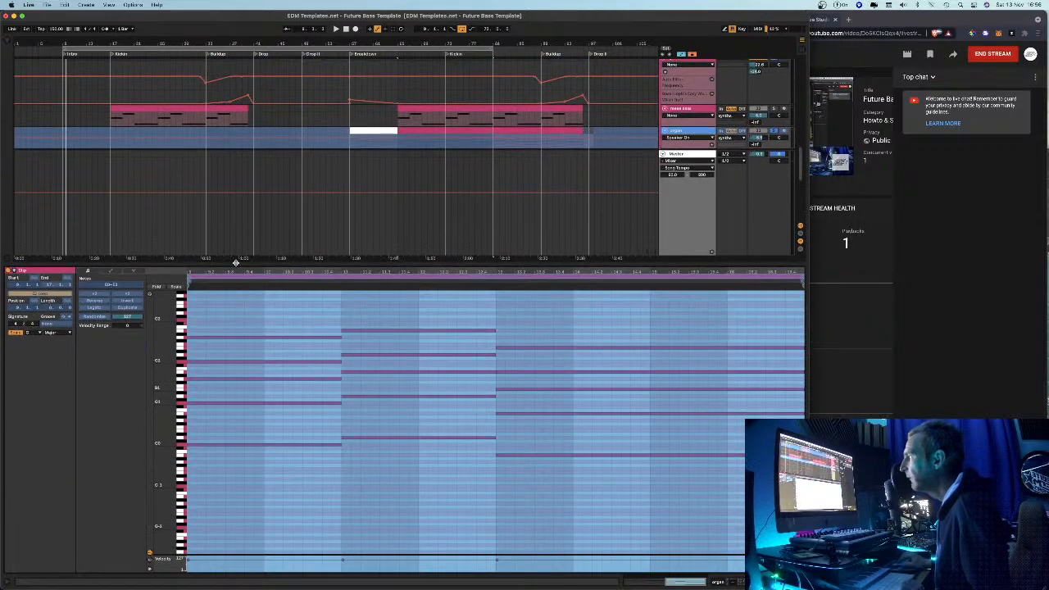
pyautogui.moveTo(179, 389); pyautogui.dragTo(205, 400)
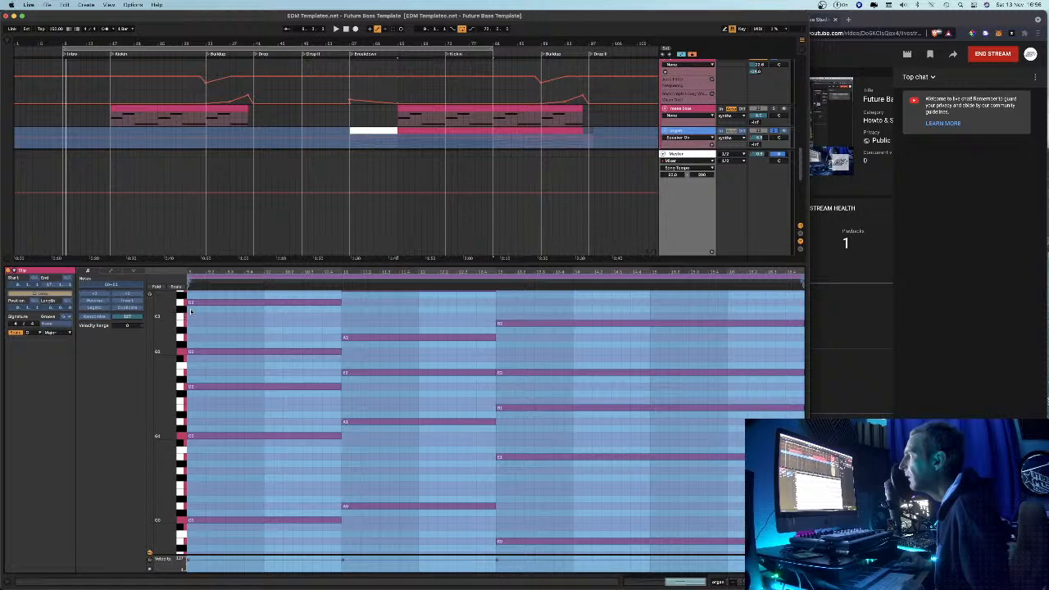
pyautogui.click(70, 332)
pyautogui.click(61, 345)
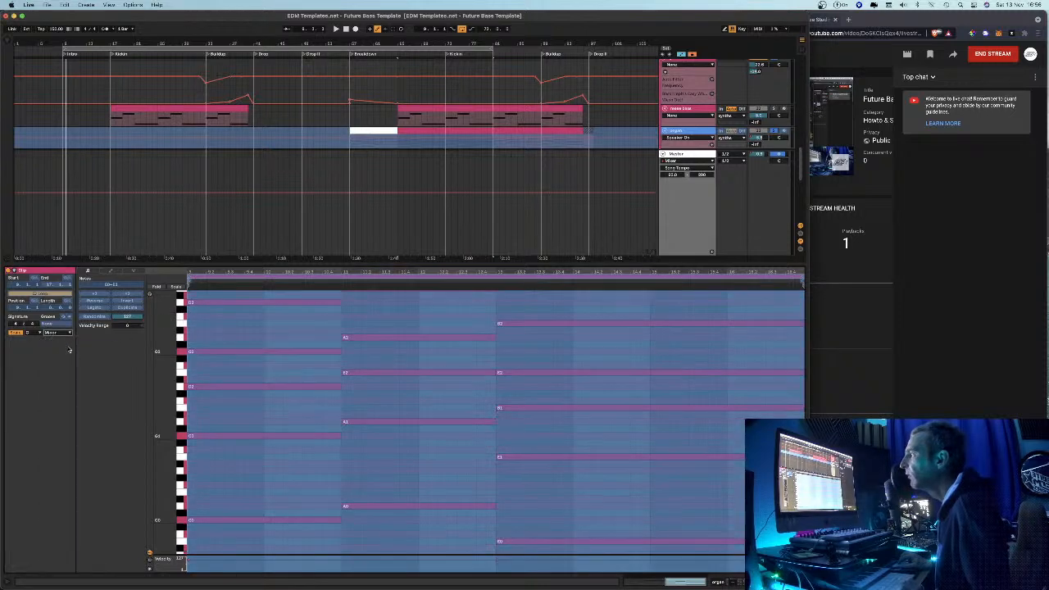
# Set the organ clip's scale to Major
pyautogui.moveTo(163, 385)
pyautogui.mouseDown()
pyautogui.moveTo(191, 380)
pyautogui.moveTo(167, 383)
pyautogui.mouseUp()
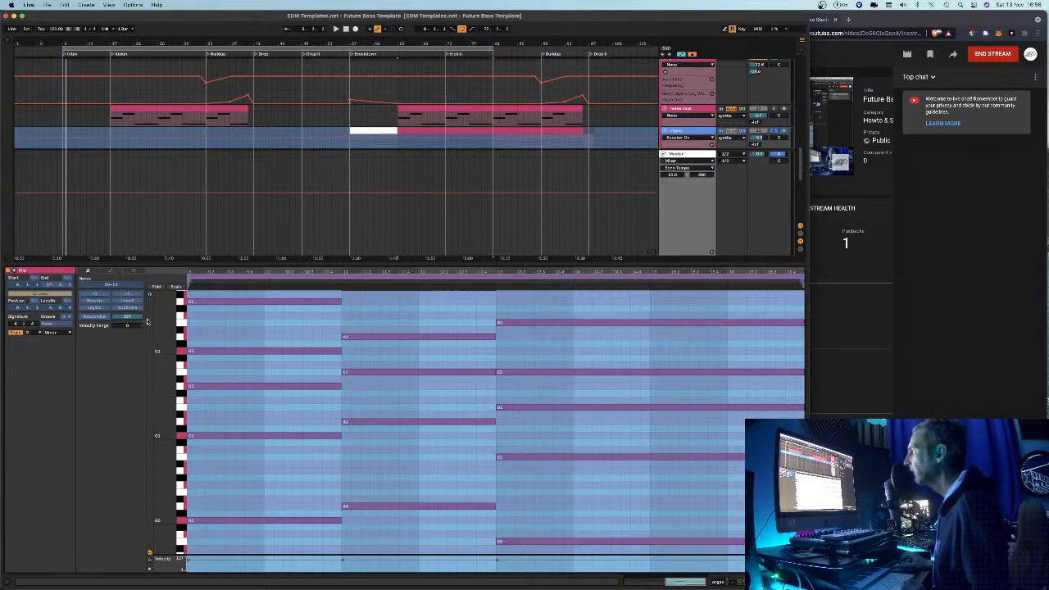
pyautogui.click(59, 332)
pyautogui.click(82, 339)
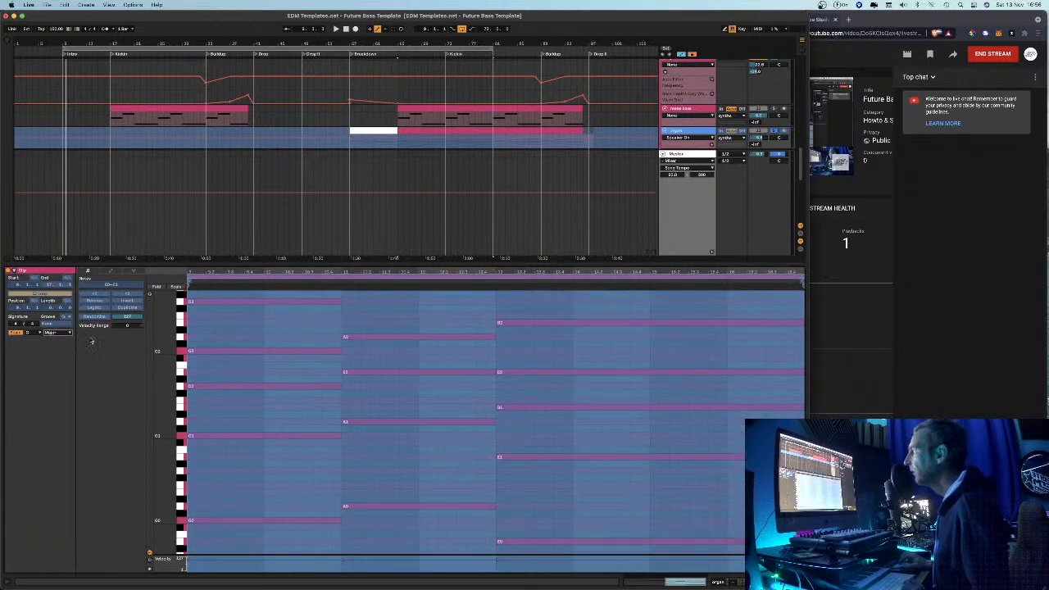
pyautogui.click(167, 374)
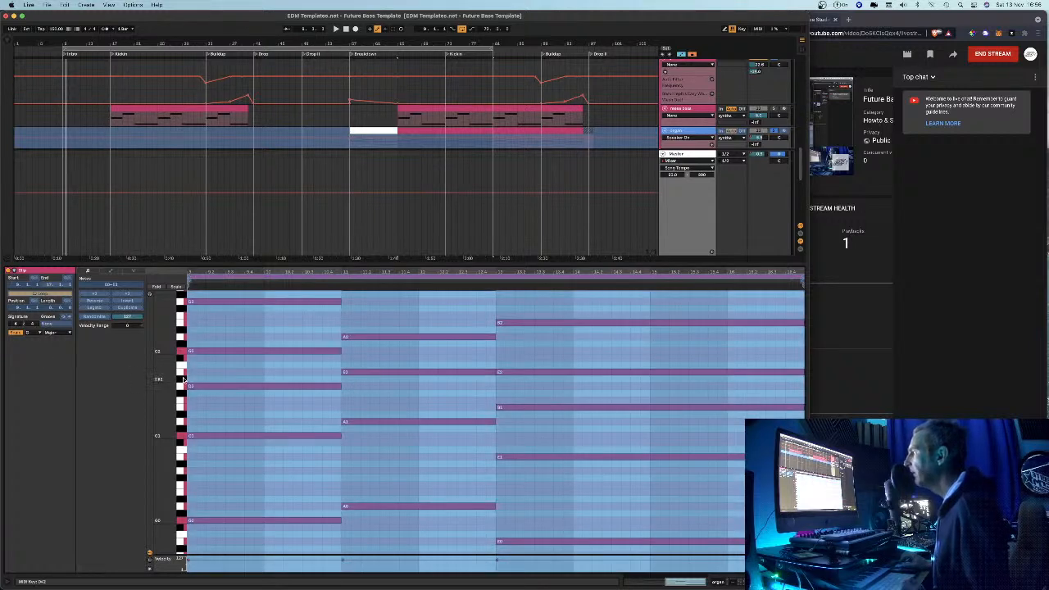
# Limit the organ clip's piano roll to the notes in the scale and enlarge the note editor to examine the chords
pyautogui.moveTo(170, 367); pyautogui.dragTo(183, 482)
pyautogui.click(175, 288)
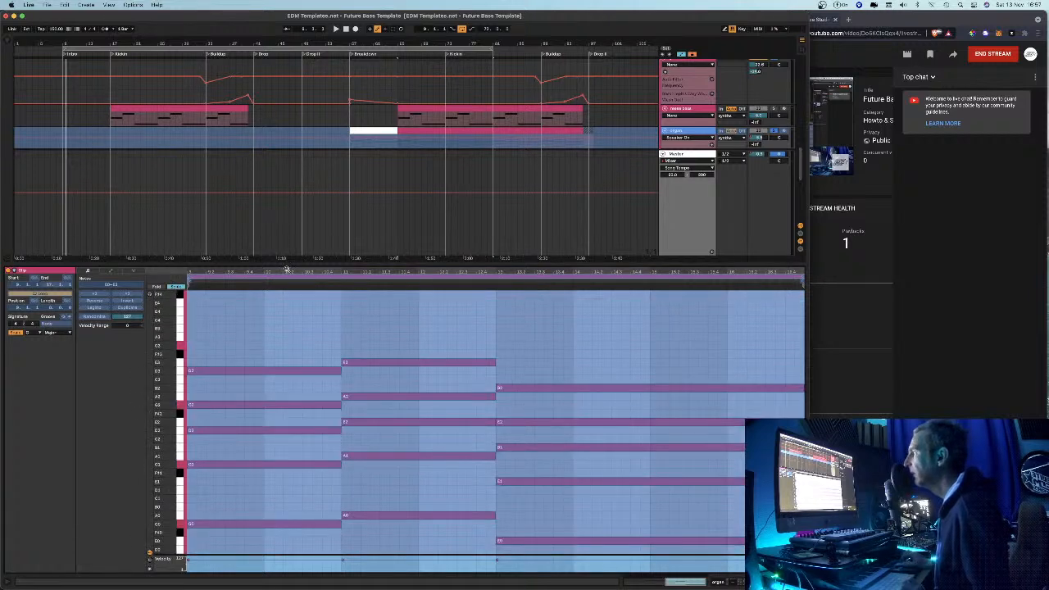
pyautogui.moveTo(291, 264); pyautogui.dragTo(295, 163)
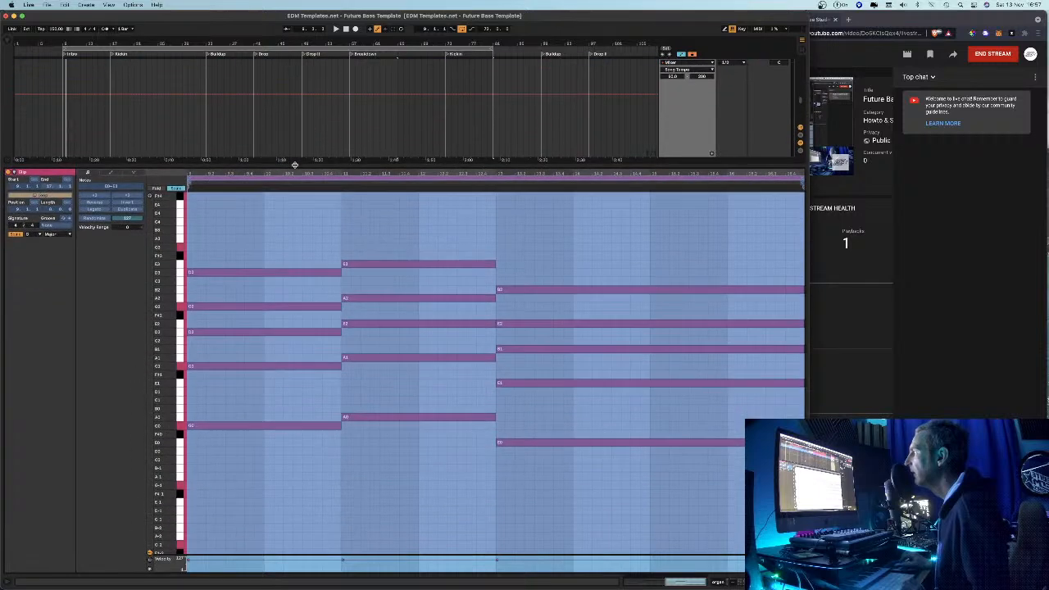
pyautogui.moveTo(162, 372); pyautogui.dragTo(168, 384)
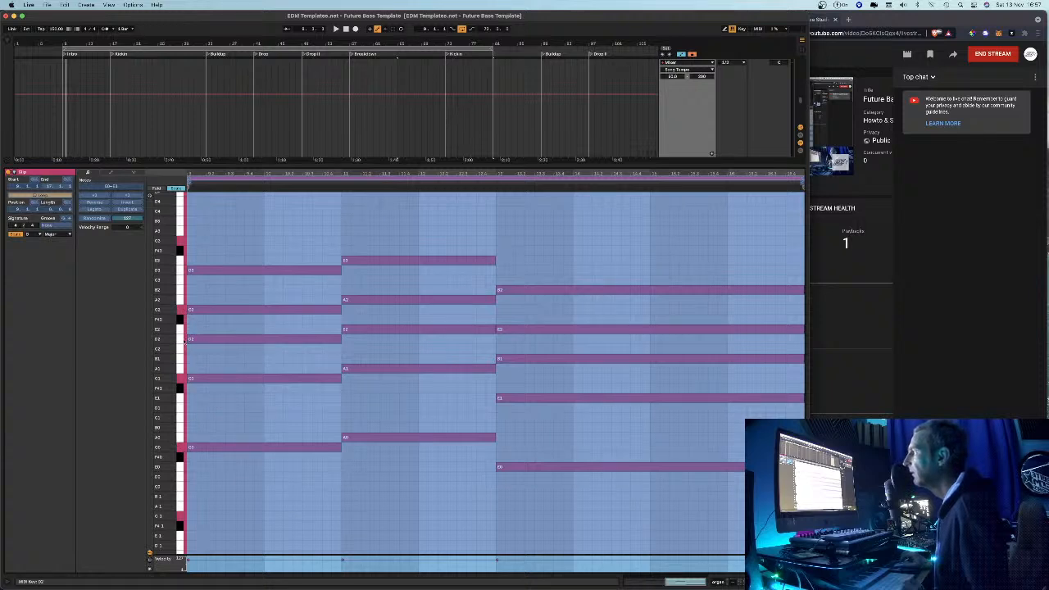
# Change the organ clip's scale to Minor and compare the full keyboard with the scale-only note view
pyautogui.click(176, 188)
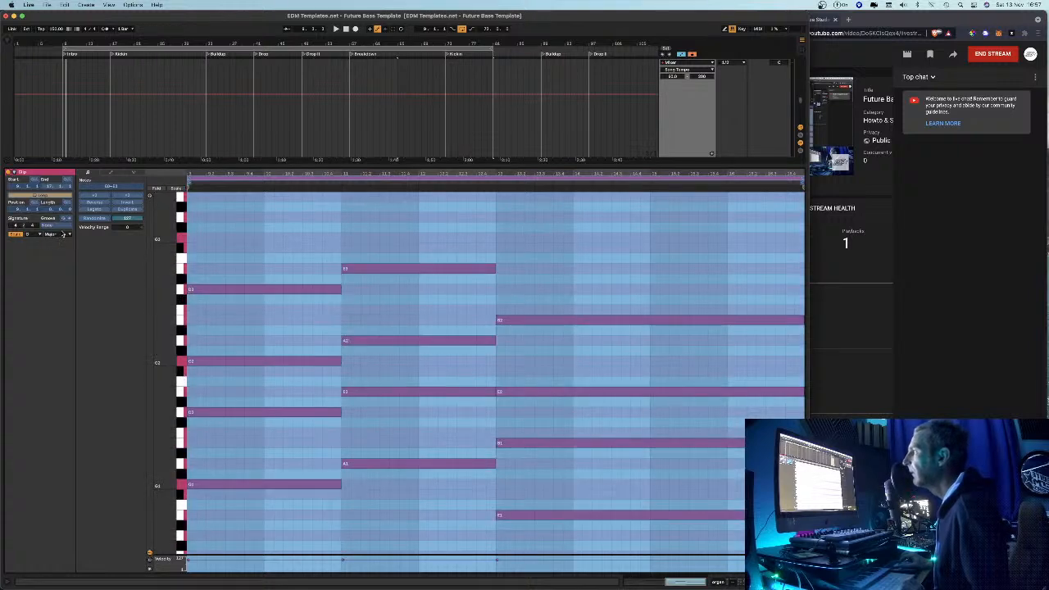
pyautogui.click(60, 236)
pyautogui.click(62, 248)
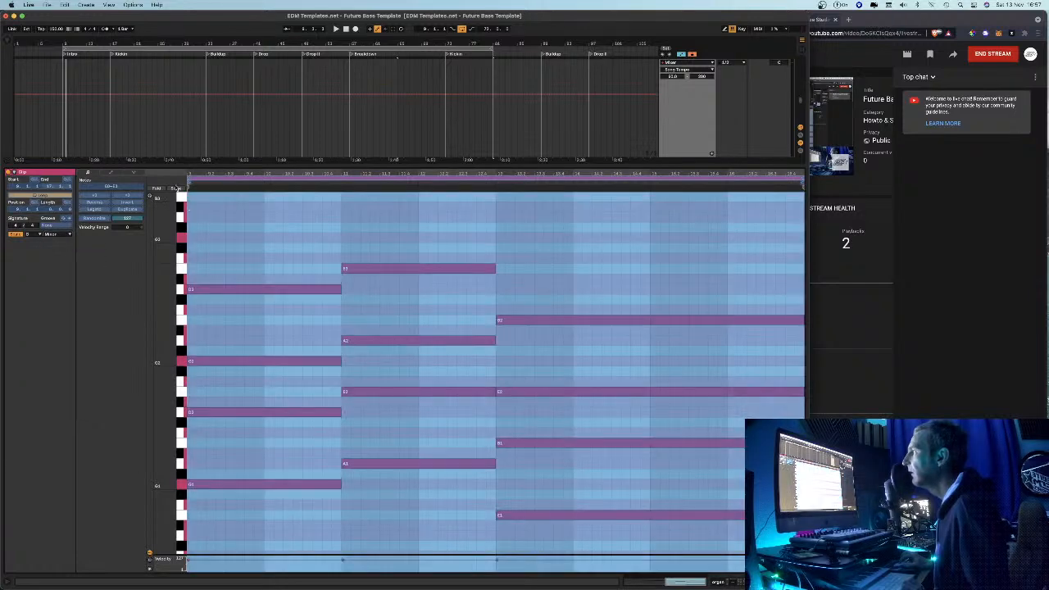
pyautogui.click(176, 189)
pyautogui.click(176, 189)
pyautogui.click(177, 190)
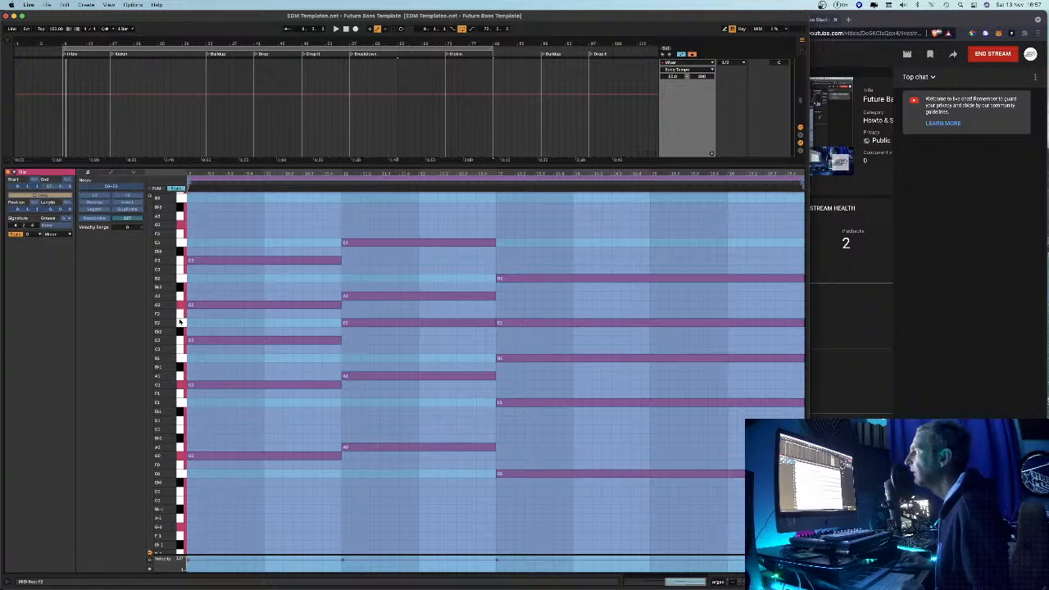
# Set the organ clip's scale back to Major and show all keys in the piano roll
pyautogui.click(57, 234)
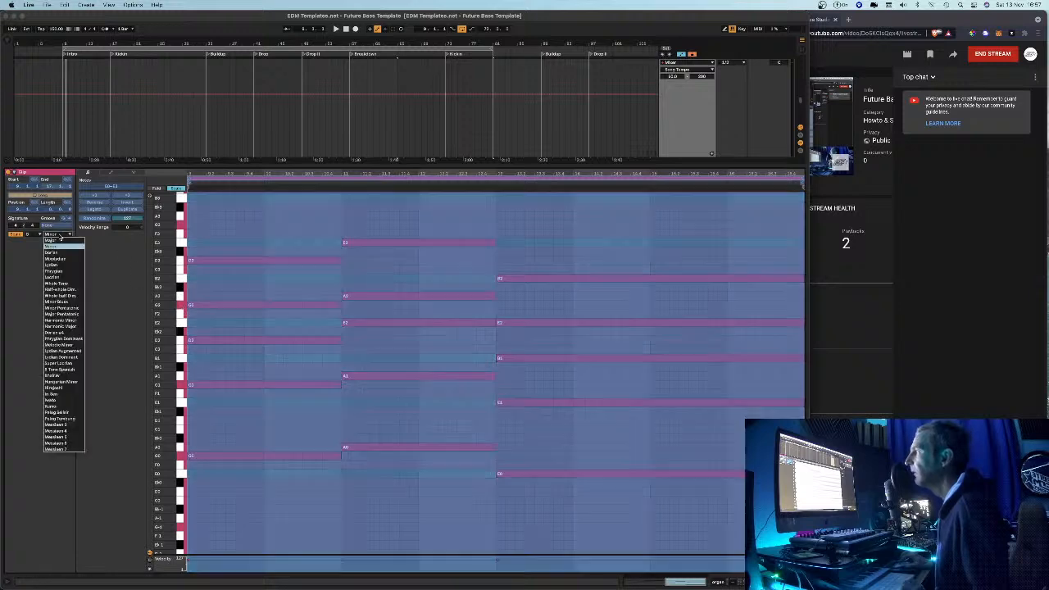
pyautogui.click(59, 240)
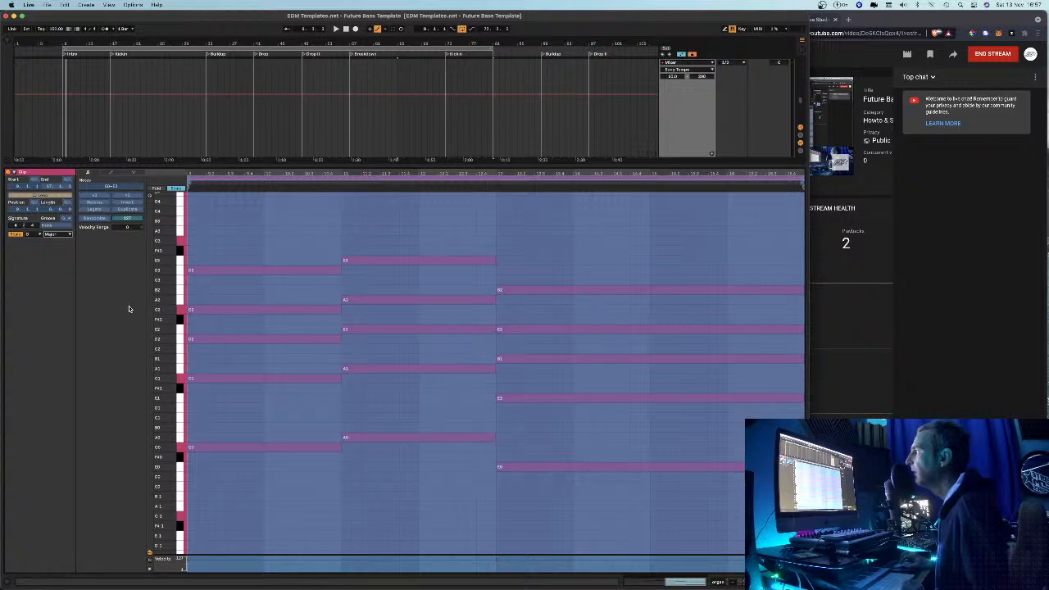
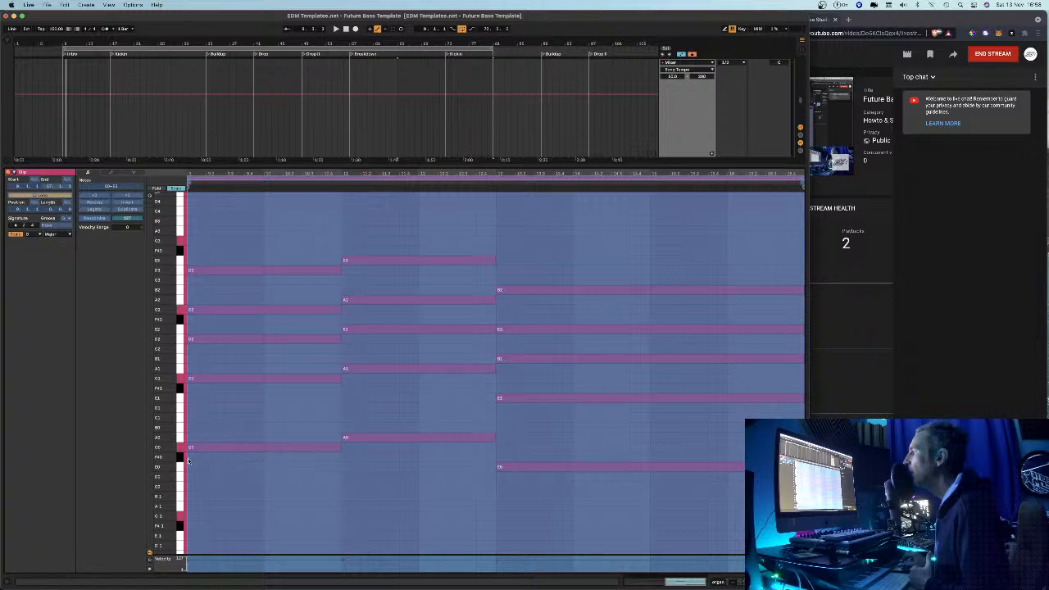
pyautogui.click(176, 188)
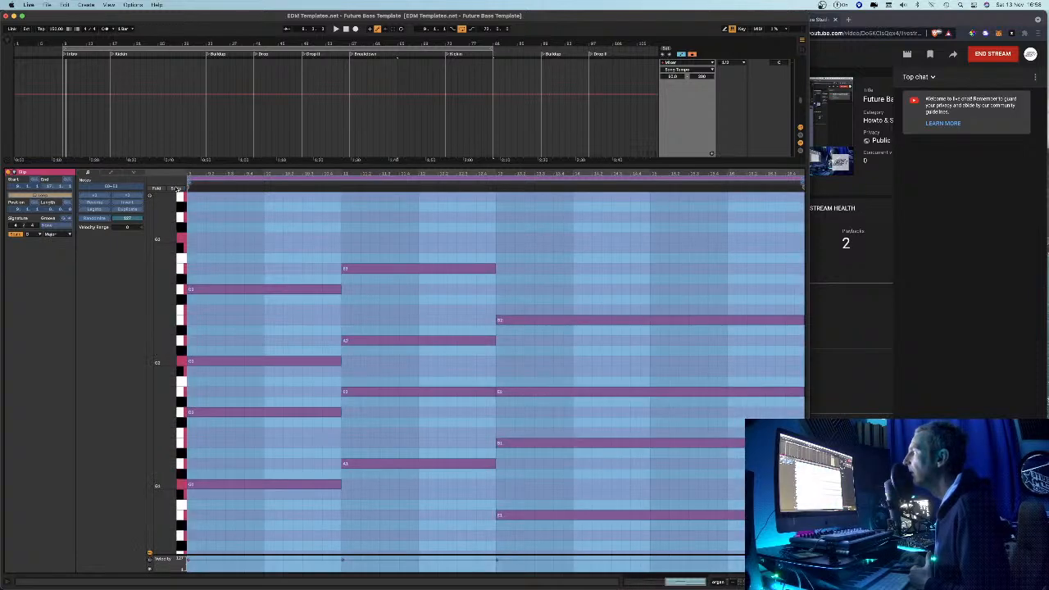
# Shrink the note editor, show the devices of the organ track and the bass track above it, and play the arrangement
pyautogui.moveTo(243, 165); pyautogui.dragTo(261, 432)
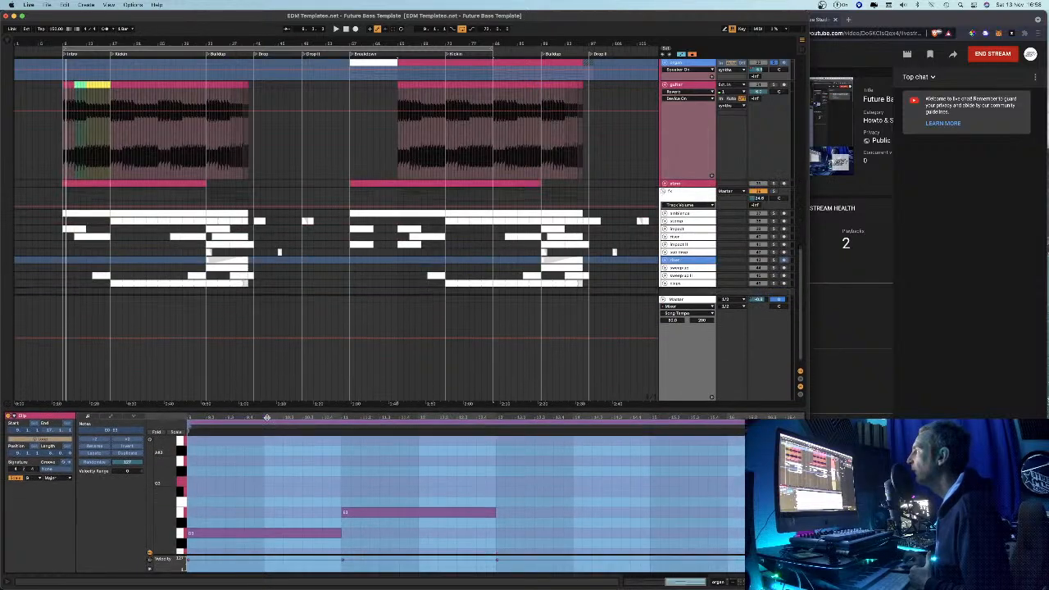
pyautogui.scroll(5, 610, 185)
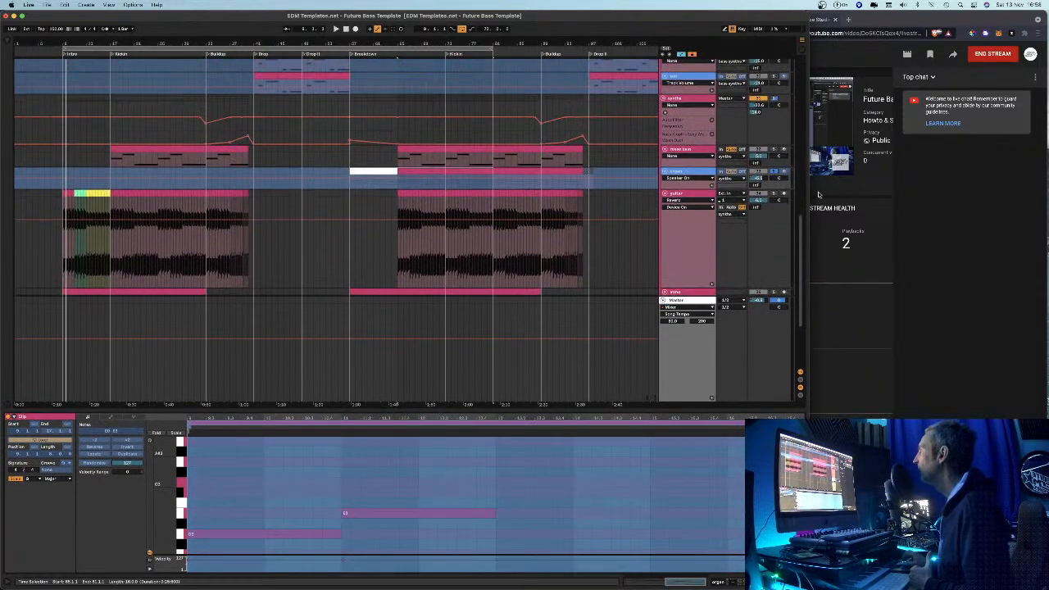
pyautogui.click(678, 176)
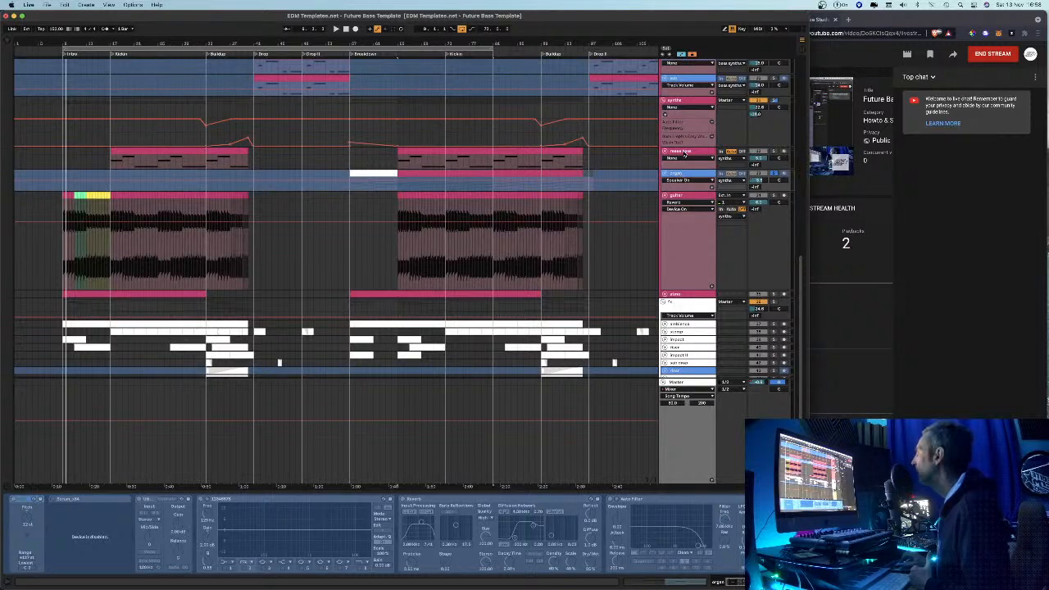
pyautogui.click(684, 154)
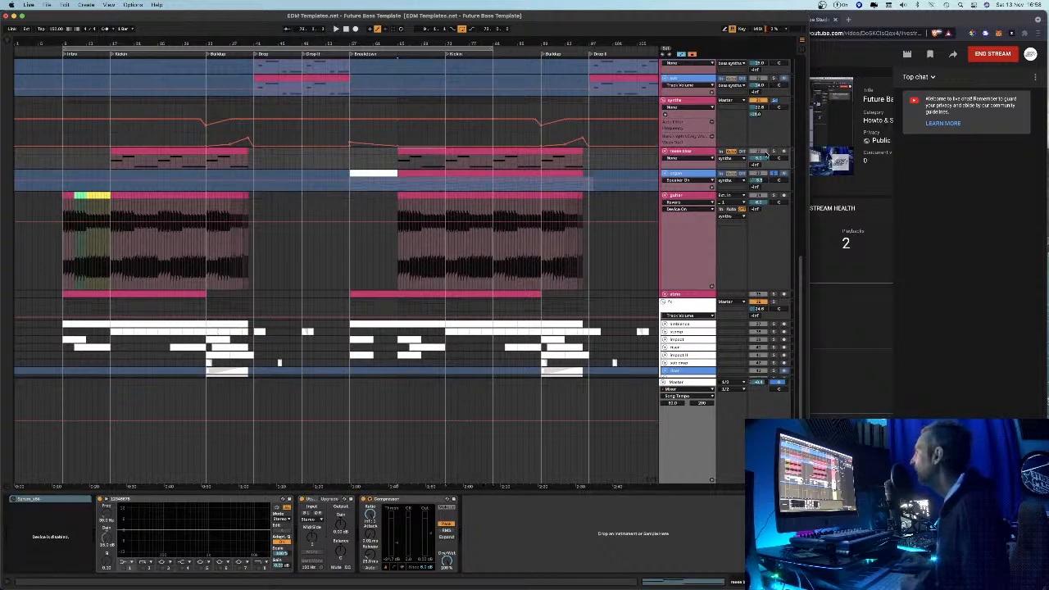
pyautogui.press('space')
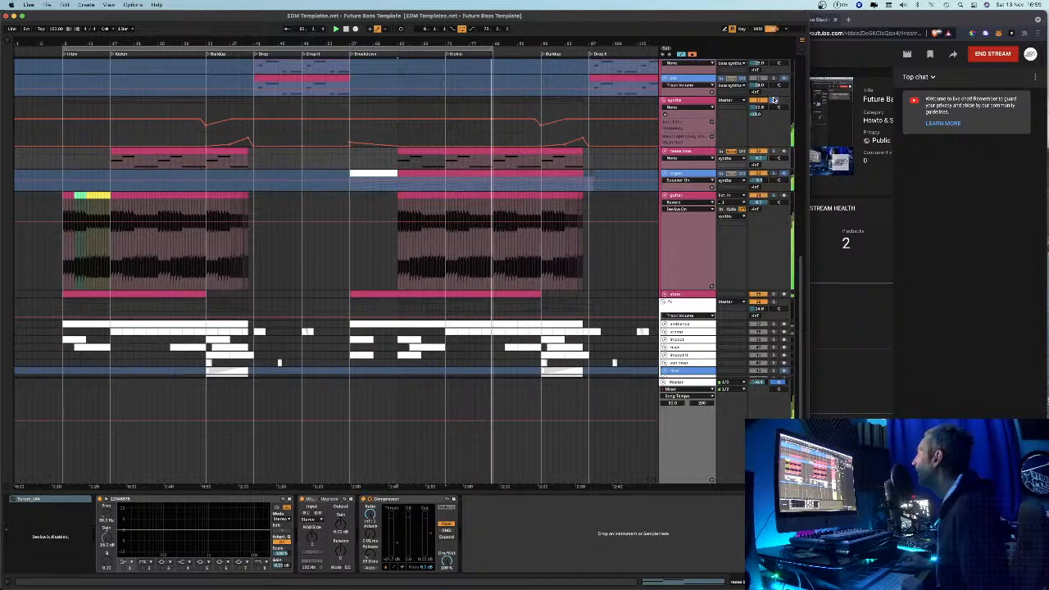
# Open the upper leads track's first Buildup clip in an enlarged note editor
pyautogui.scroll(5, 738, 170)
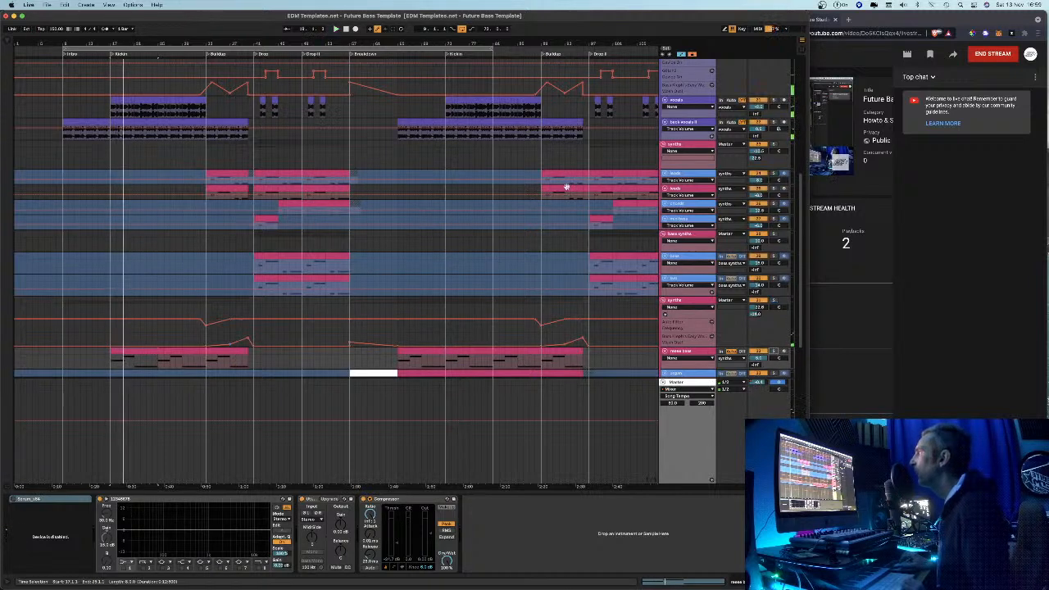
pyautogui.click(679, 145)
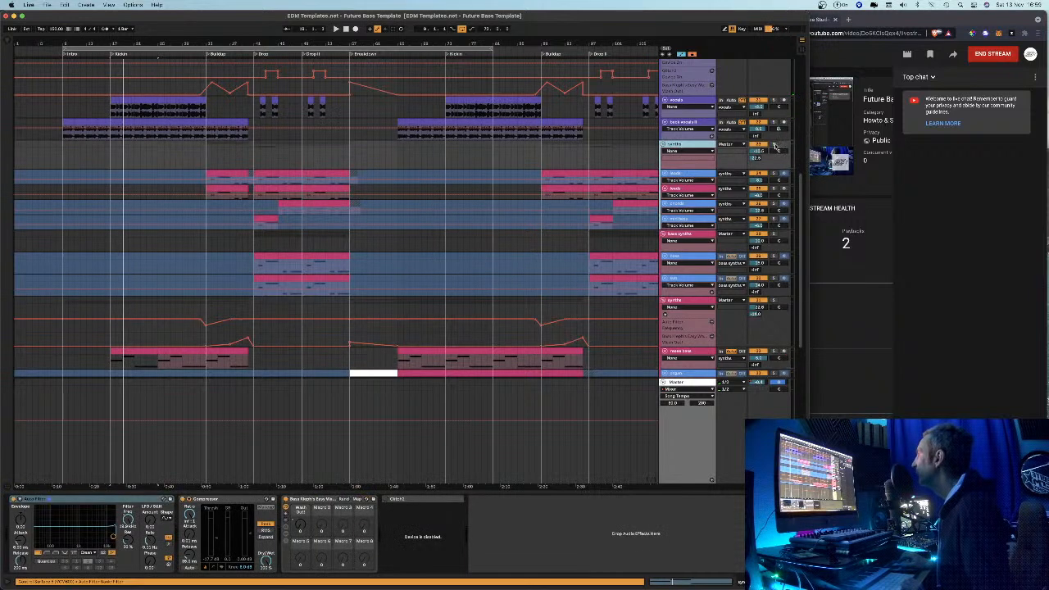
pyautogui.click(227, 173)
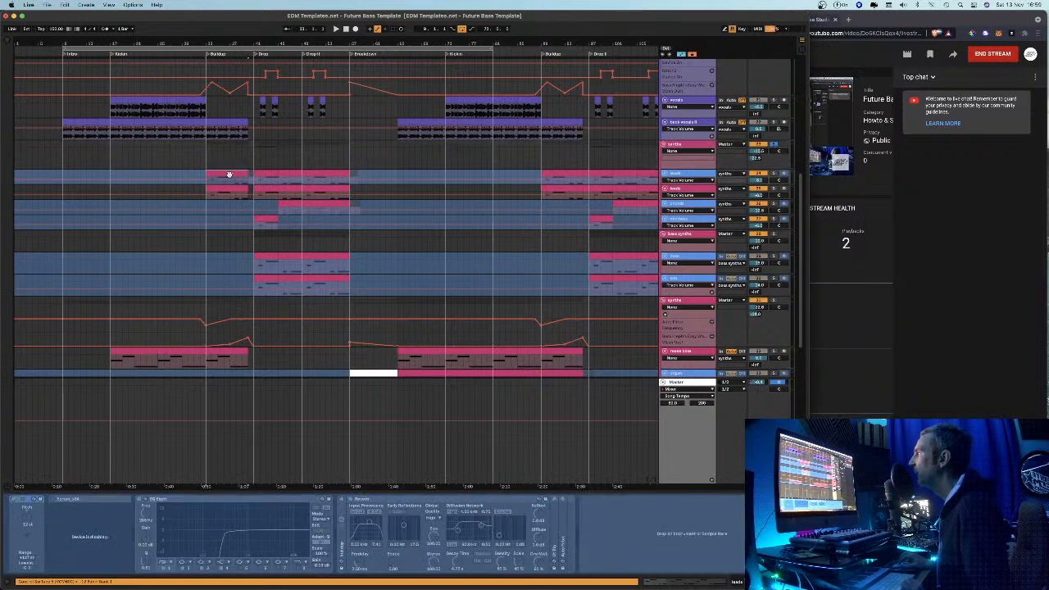
pyautogui.doubleClick(227, 173)
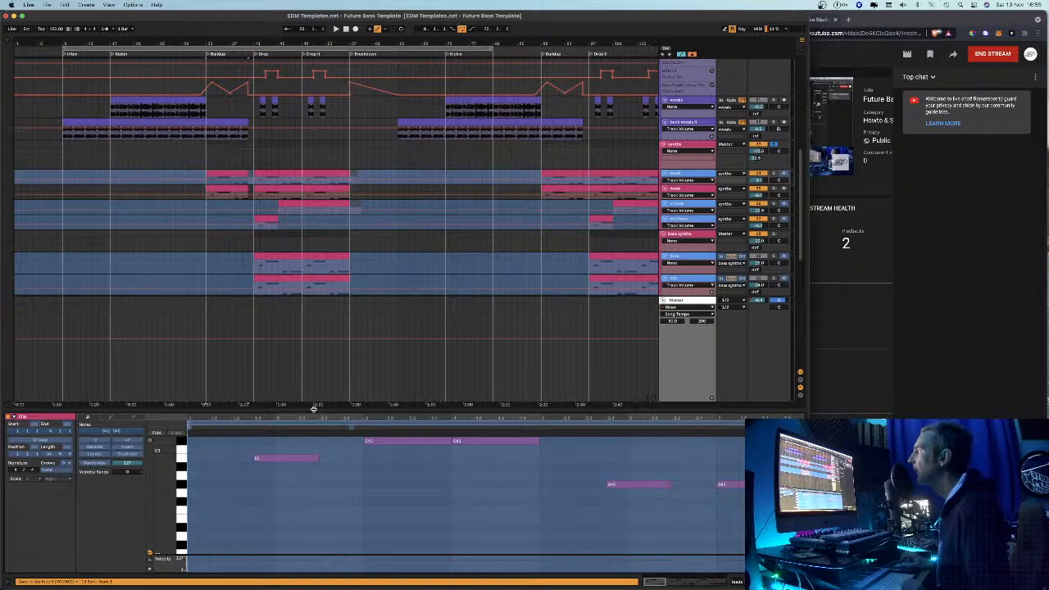
pyautogui.moveTo(310, 417); pyautogui.dragTo(314, 325)
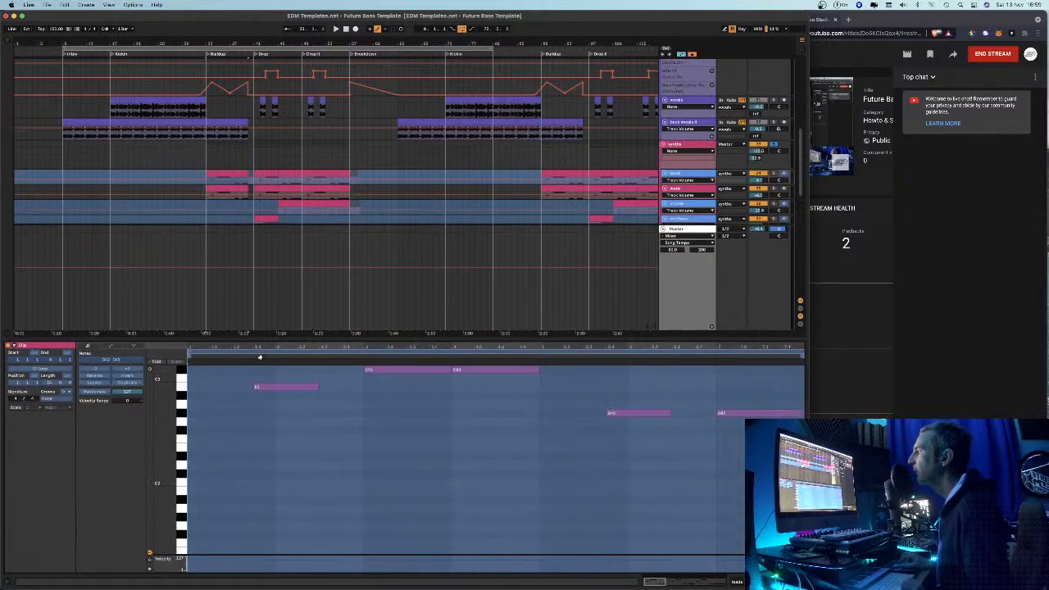
# Turn on scale highlighting for the leads clip with G as the root note
pyautogui.click(12, 408)
pyautogui.click(34, 407)
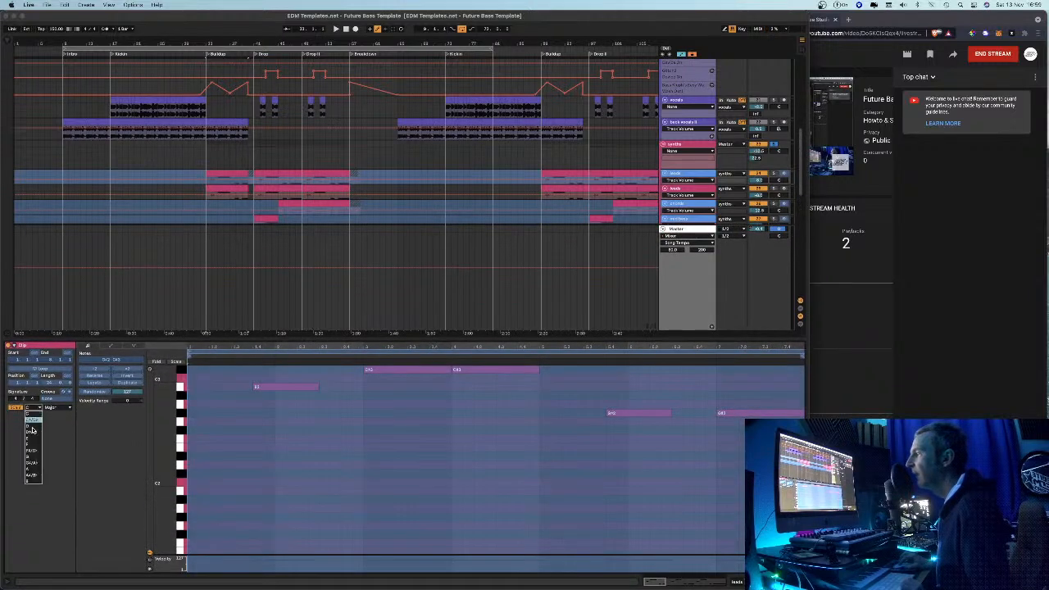
pyautogui.click(34, 456)
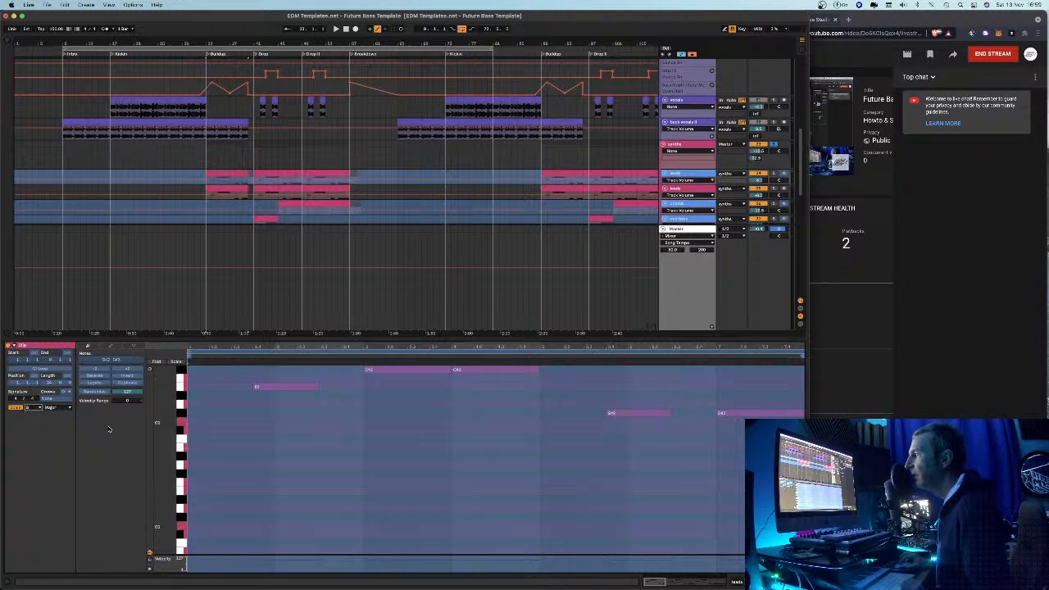
pyautogui.scroll(4, 335, 445)
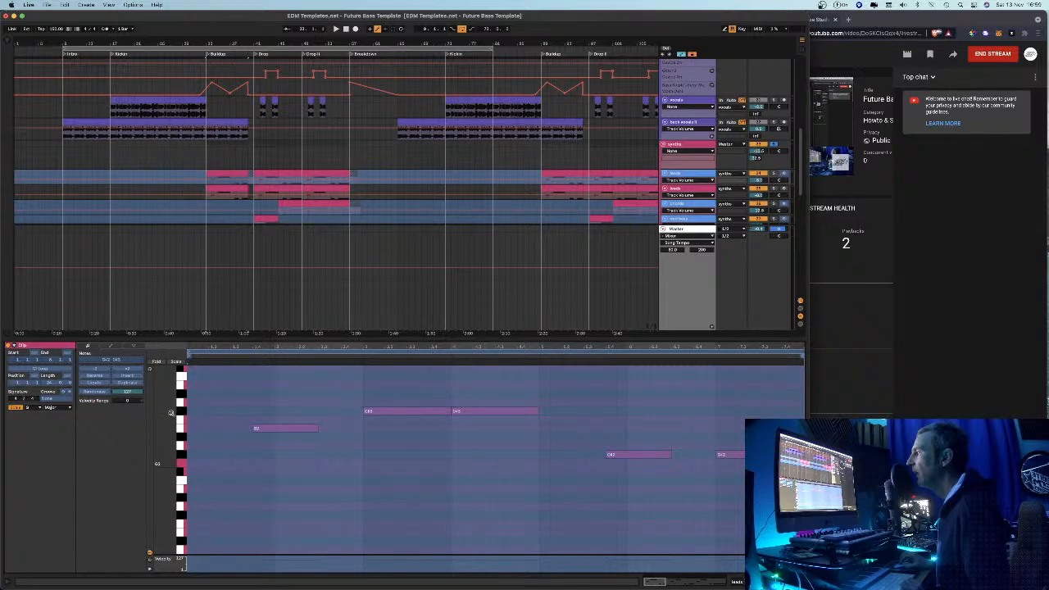
pyautogui.moveTo(159, 415)
pyautogui.mouseDown()
pyautogui.moveTo(158, 443)
pyautogui.moveTo(156, 413)
pyautogui.mouseUp()
# Set the leads clip's scale to Minor with B as the root note
pyautogui.click(51, 407)
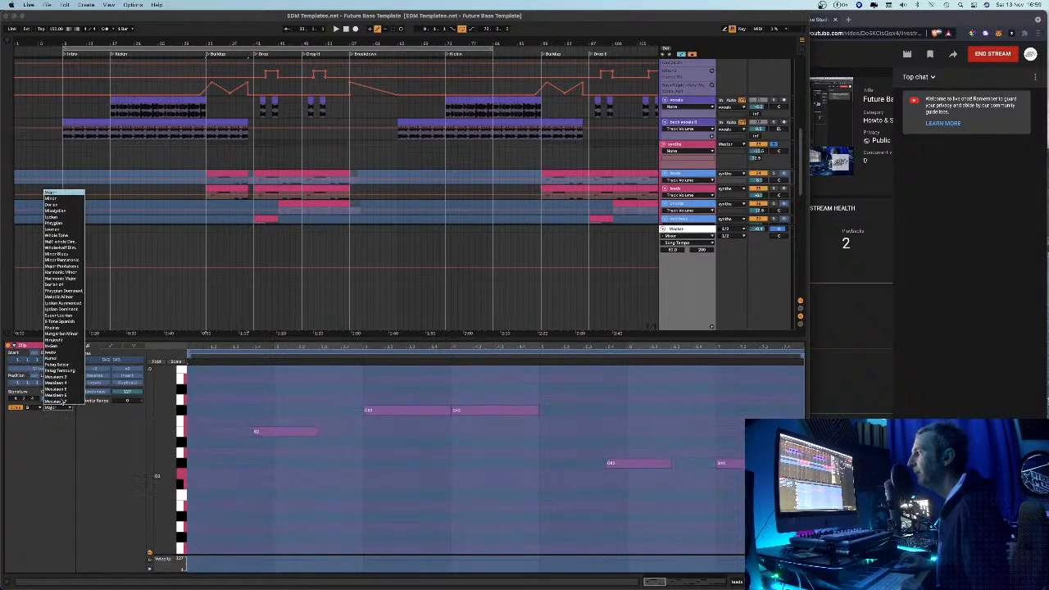
pyautogui.click(59, 202)
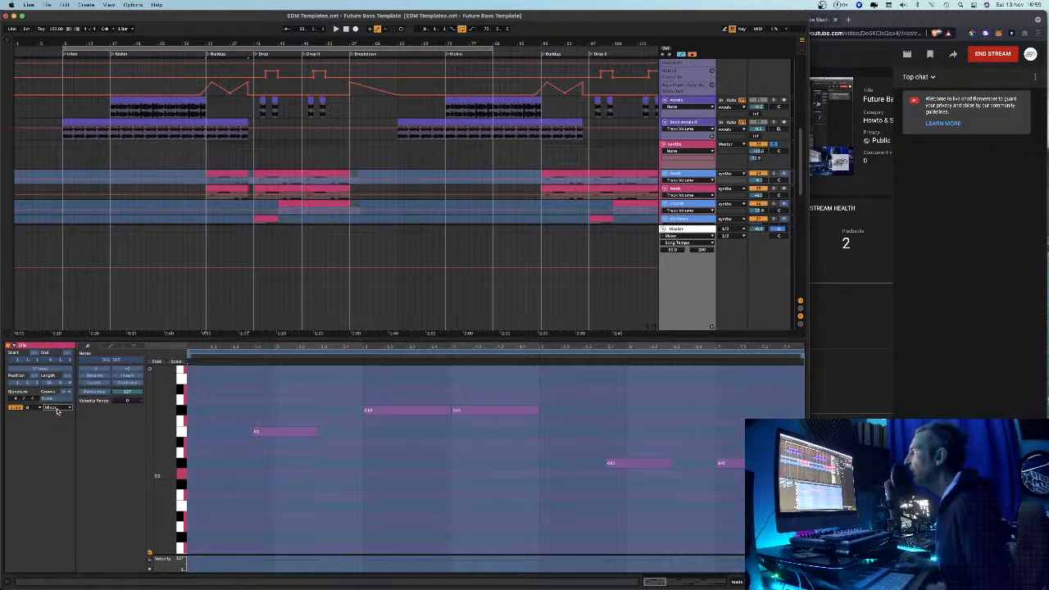
pyautogui.click(29, 409)
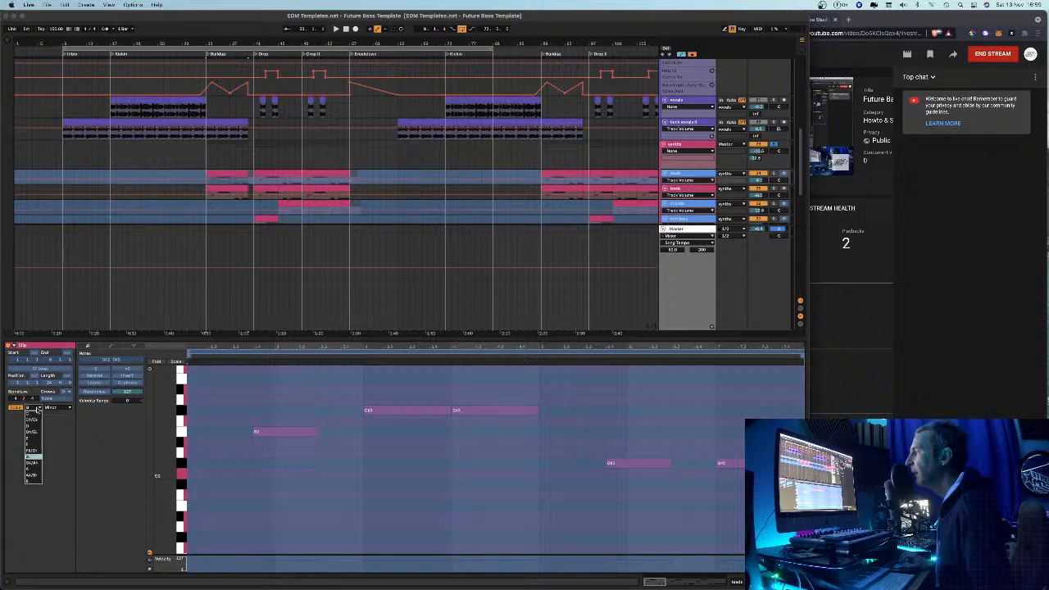
pyautogui.click(35, 481)
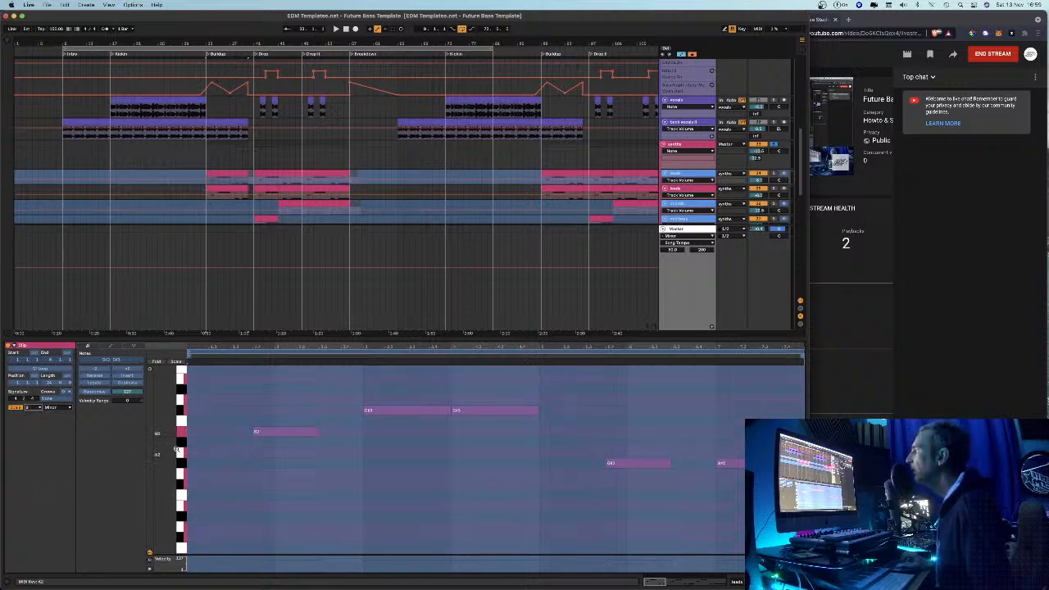
# Change the leads clip's scale to Major and compare its notes with the highlighted keys
pyautogui.click(72, 409)
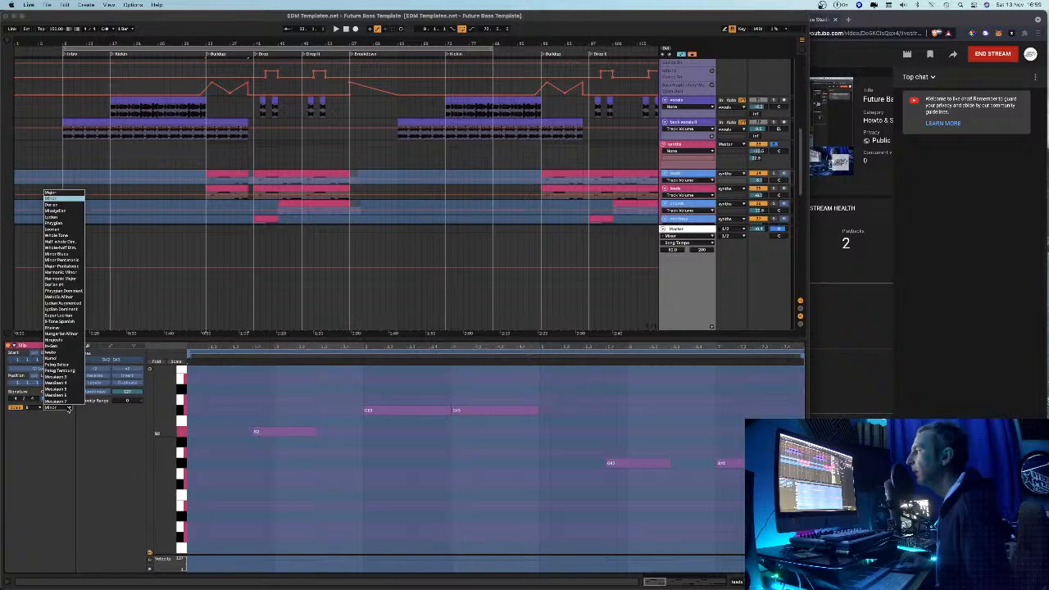
pyautogui.click(59, 194)
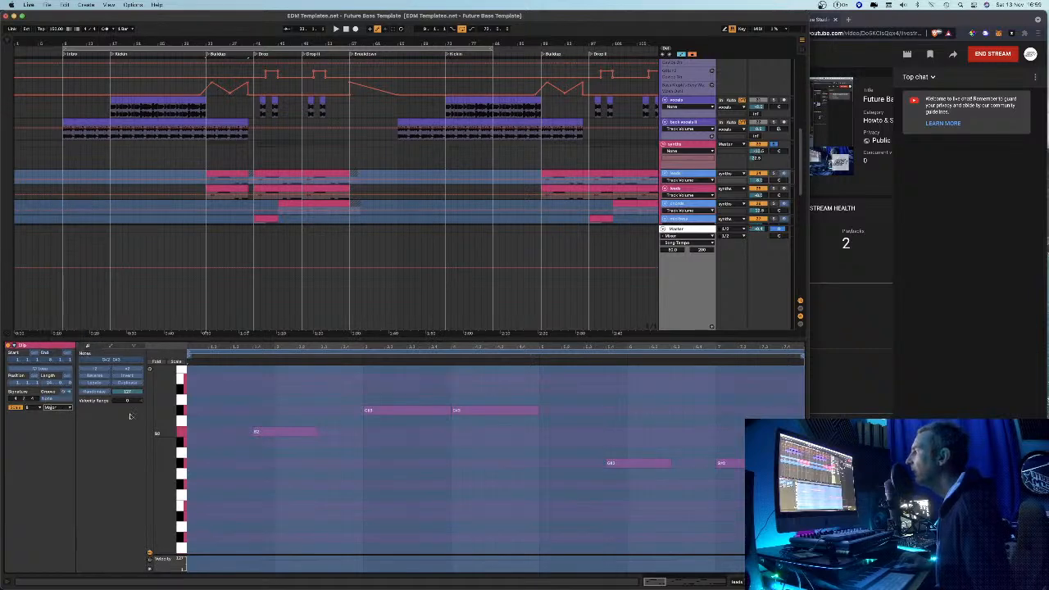
pyautogui.moveTo(157, 441); pyautogui.dragTo(162, 463)
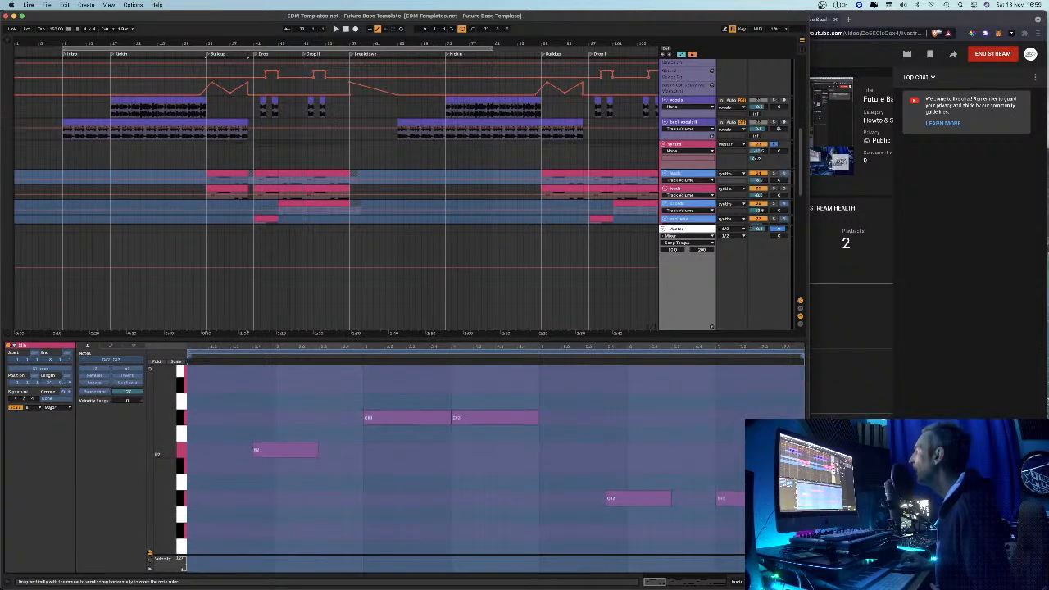
# Limit the leads clip's piano roll to the notes in the scale and set the scale to Minor
pyautogui.click(175, 362)
pyautogui.click(69, 409)
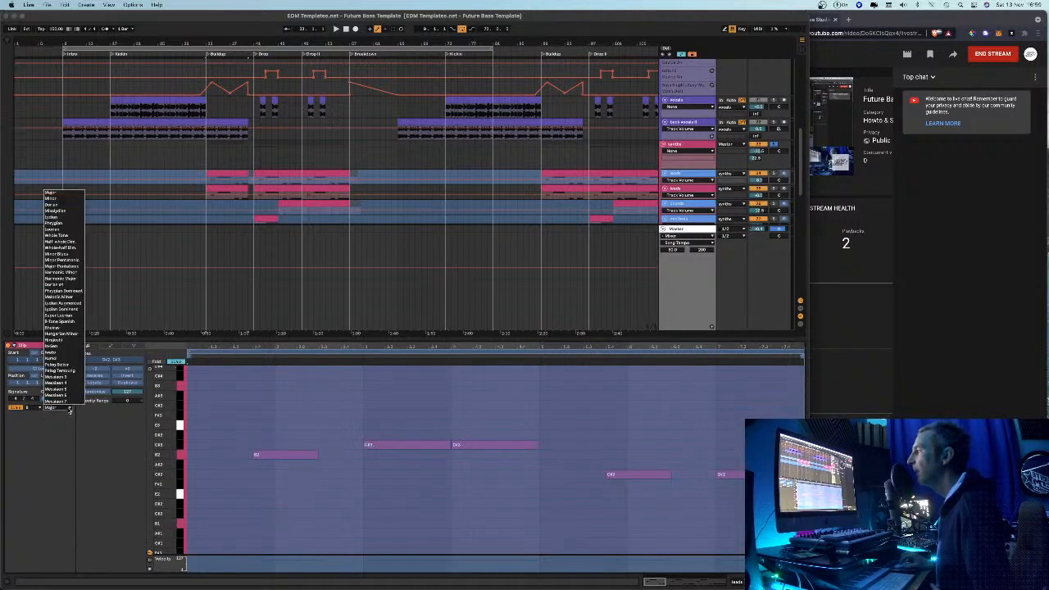
pyautogui.click(49, 198)
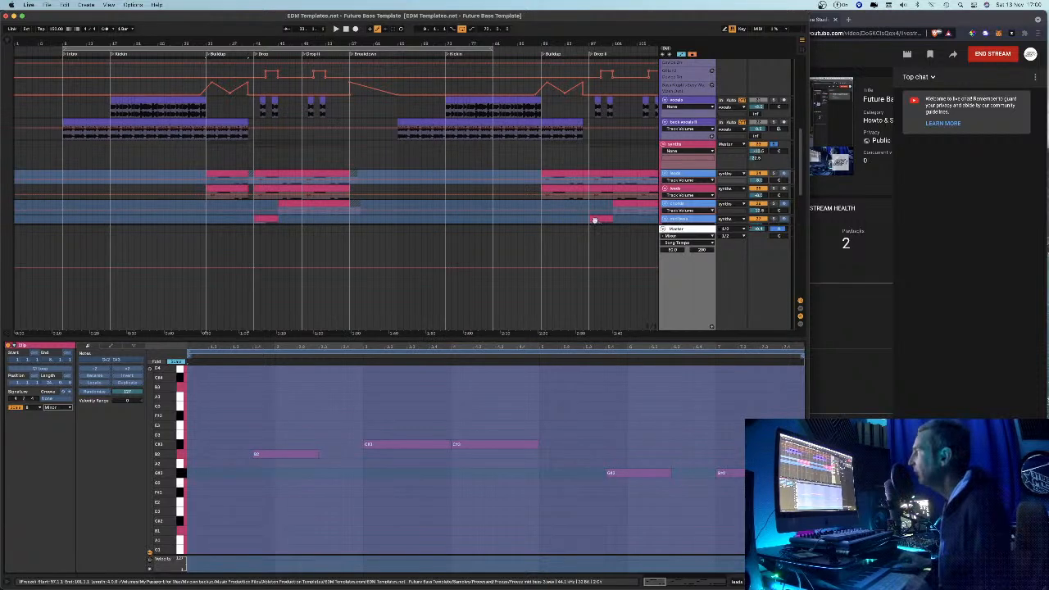
# Look through the lower tracks of the arrangement and inspect the audio clip at the Breakdown on the track below the guitar
pyautogui.scroll(-6, 537, 205)
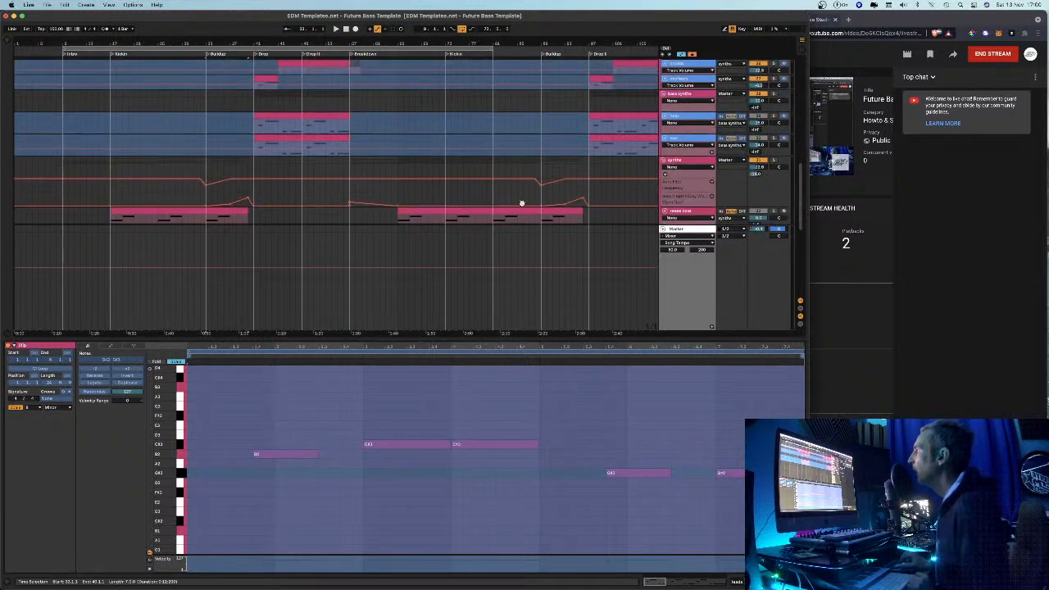
pyautogui.scroll(-2, 491, 188)
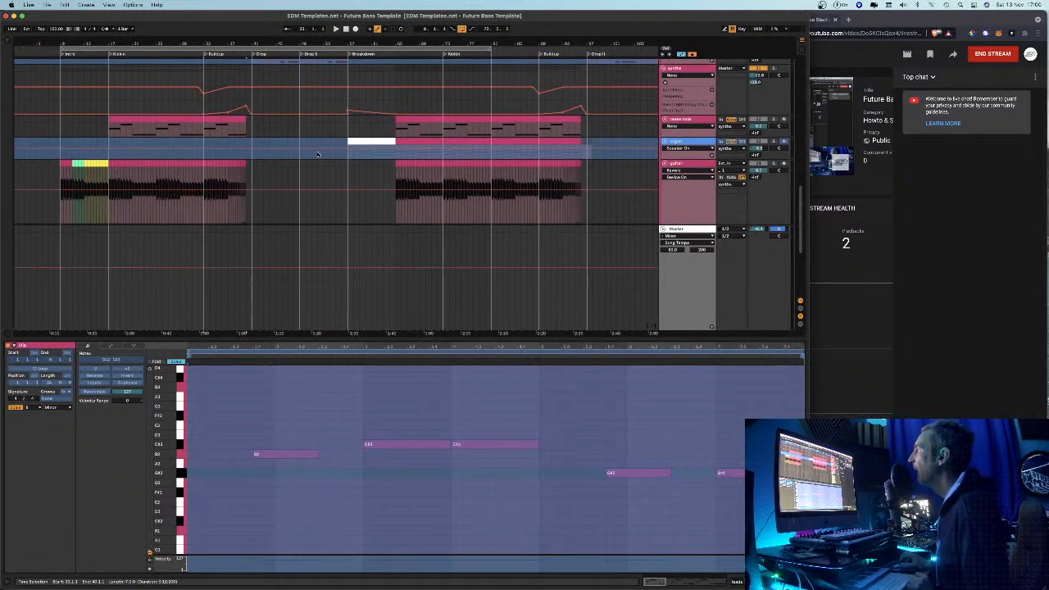
pyautogui.scroll(-2, 325, 155)
pyautogui.scroll(-3, 344, 160)
pyautogui.click(376, 134)
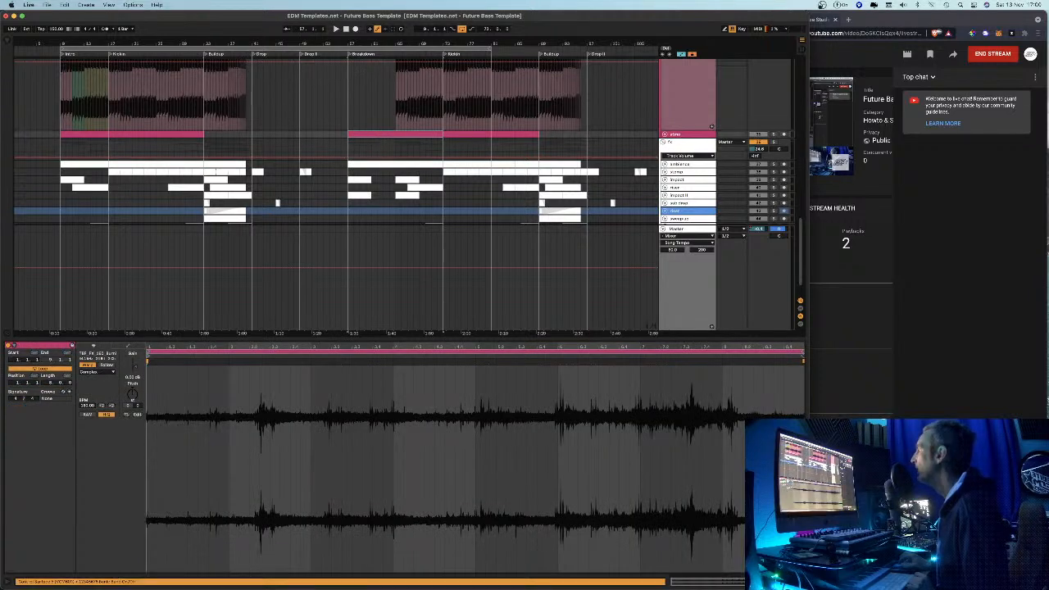
pyautogui.click(800, 582)
pyautogui.scroll(2, 601, 313)
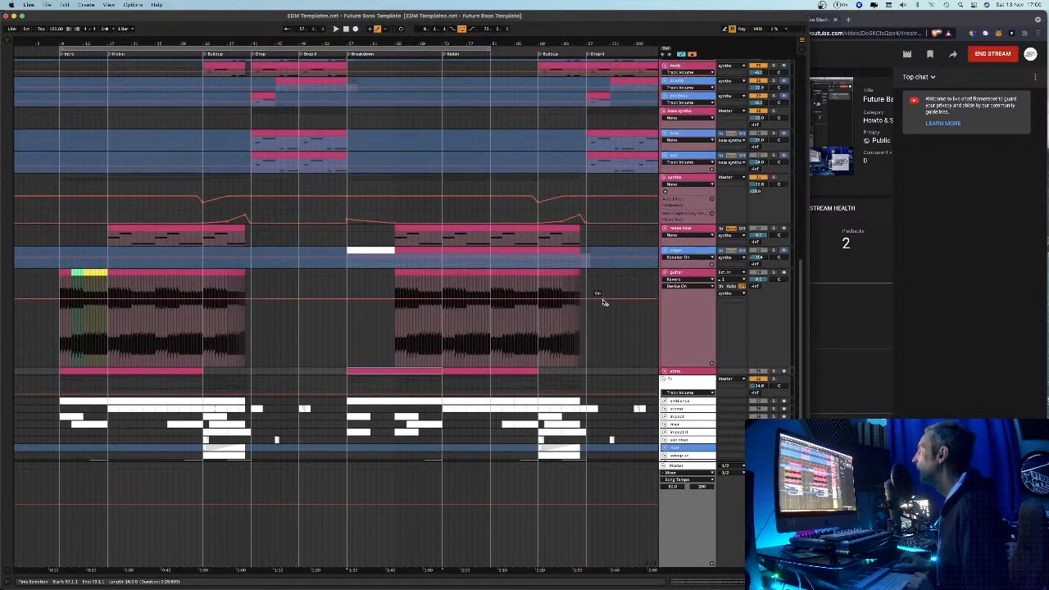
# Open the organ clip after the Breakdown, set its scale root to B with Major, and compare its notes with the highlighted keys
pyautogui.click(686, 252)
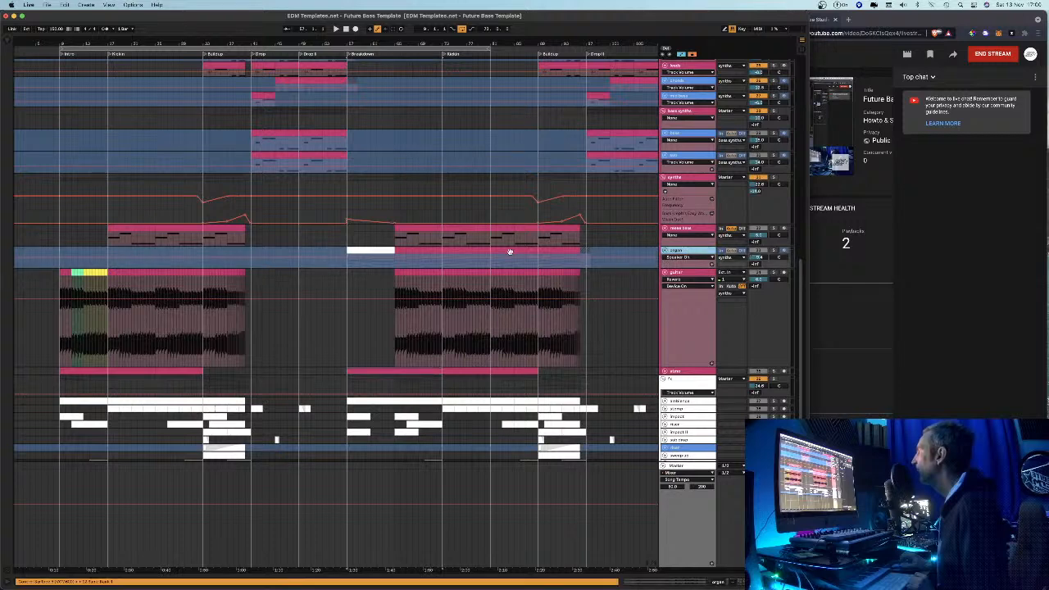
pyautogui.doubleClick(417, 251)
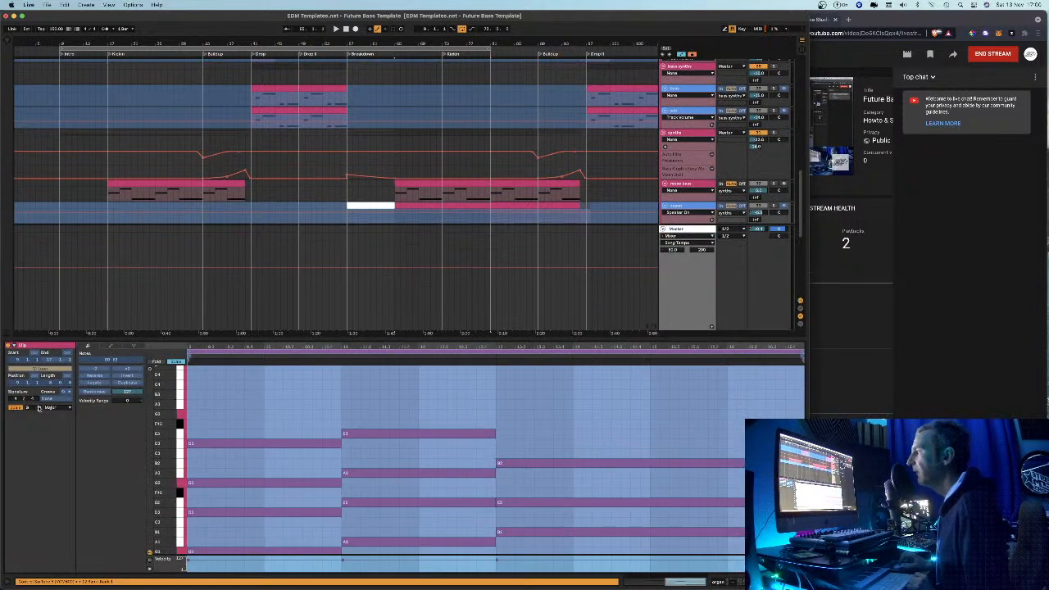
pyautogui.click(37, 407)
pyautogui.click(33, 479)
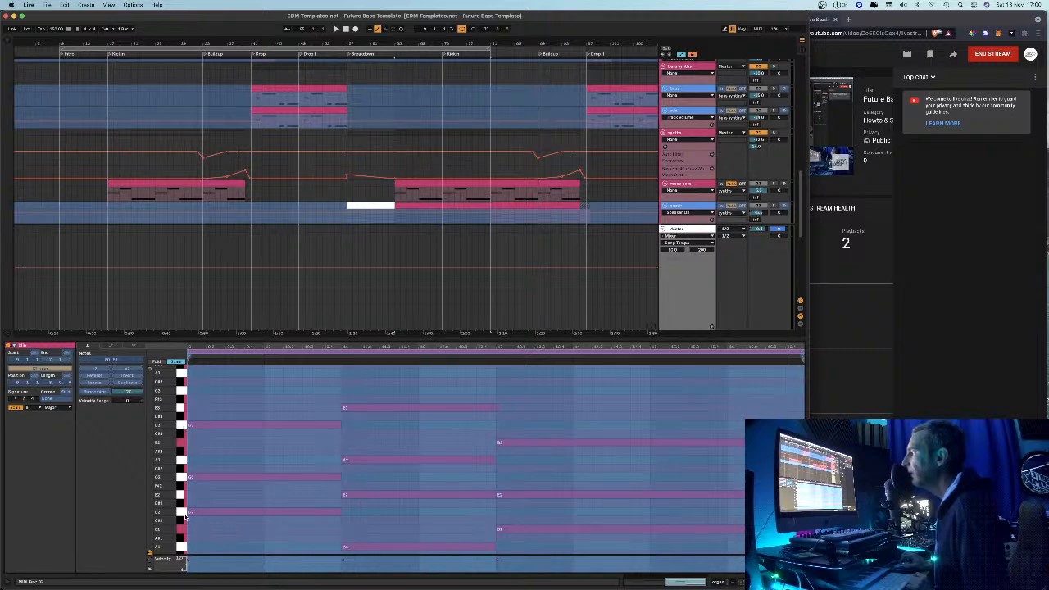
pyautogui.scroll(-5, 172, 508)
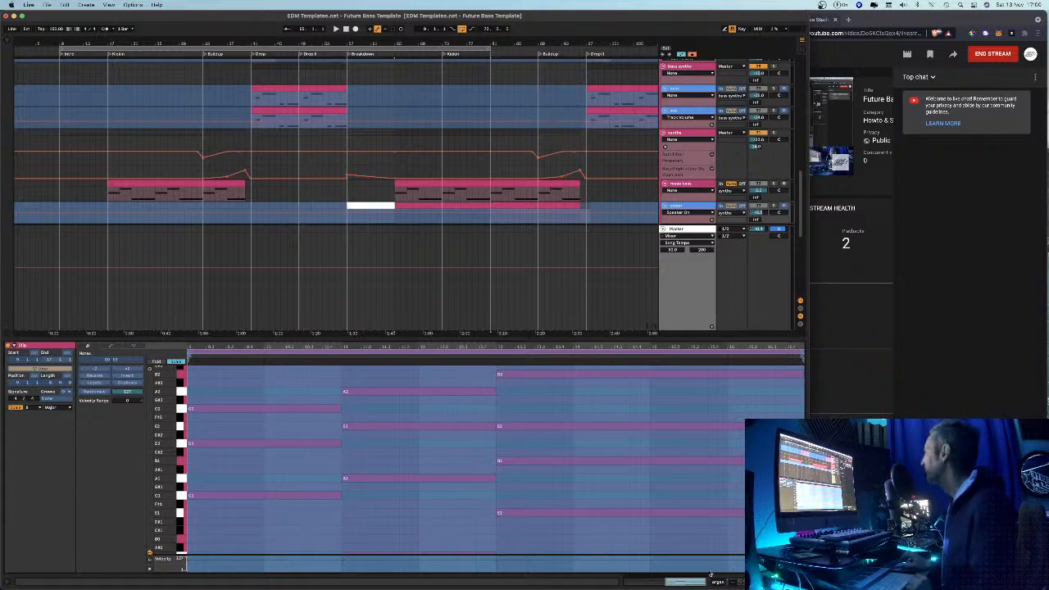
# Focus the arrangement on the Buildup and Drop sections and open the upper leads track's Buildup clip in the piano roll
pyautogui.click(800, 582)
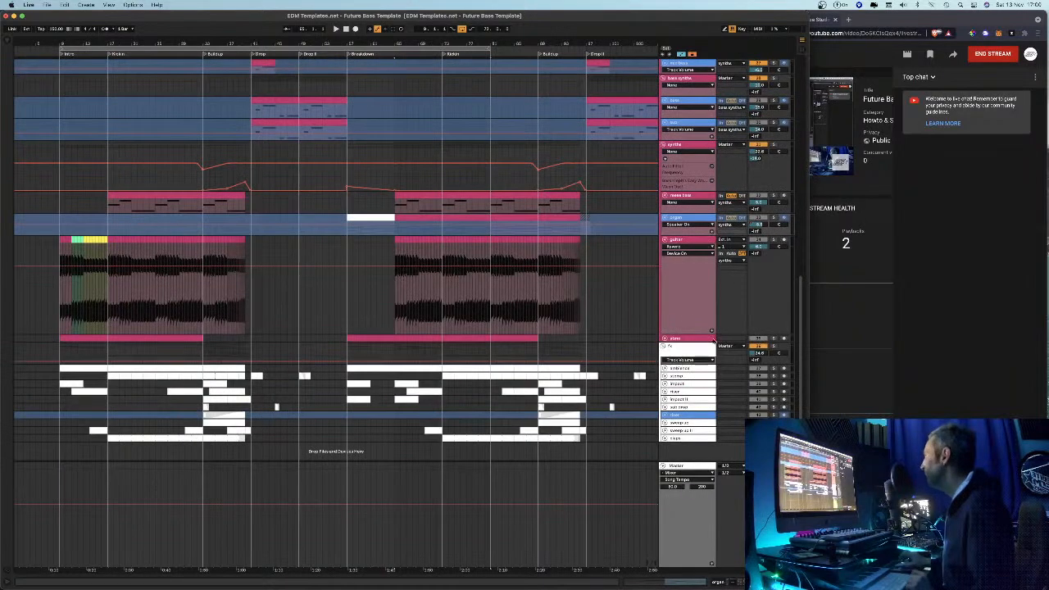
pyautogui.scroll(8, 440, 280)
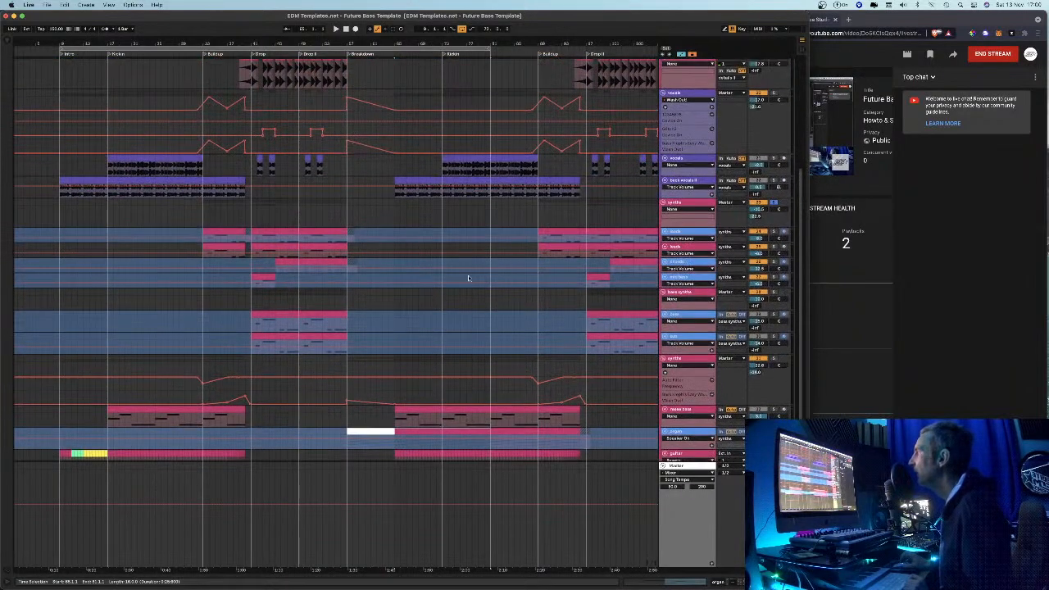
pyautogui.moveTo(271, 43); pyautogui.dragTo(313, 98)
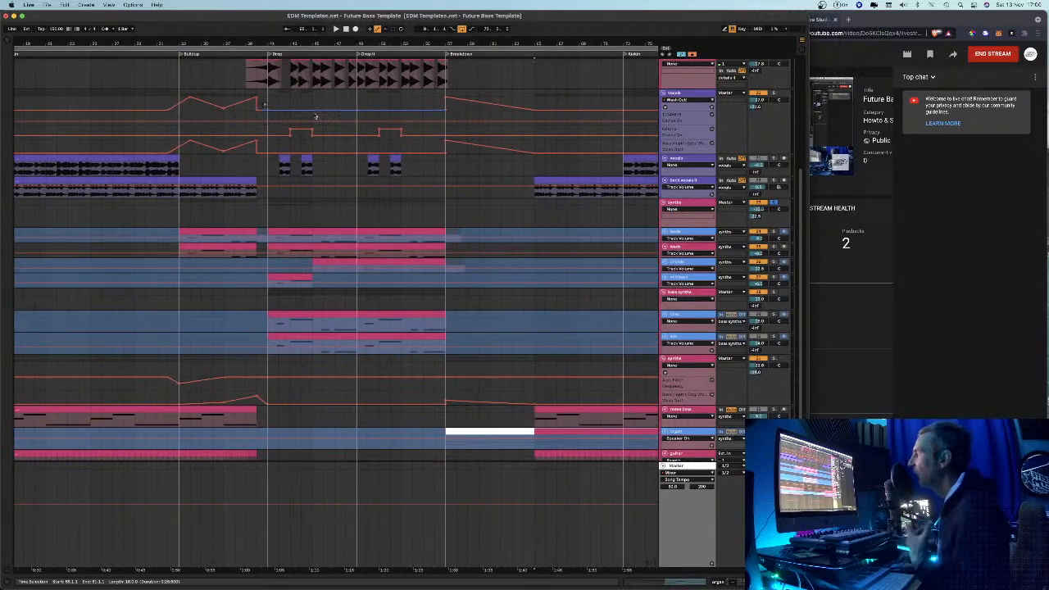
pyautogui.click(665, 232)
pyautogui.click(665, 233)
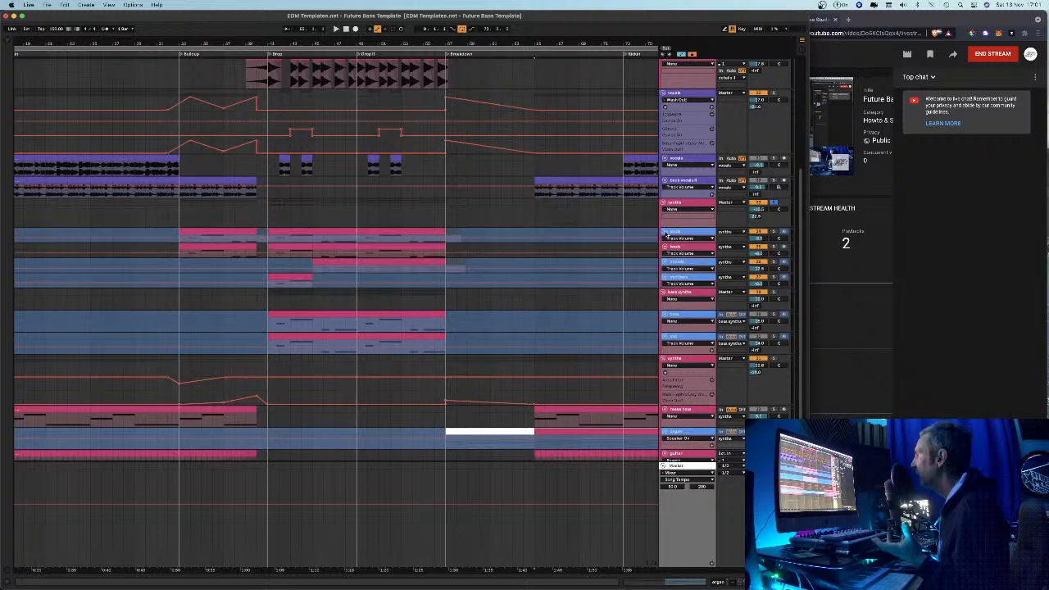
pyautogui.doubleClick(217, 230)
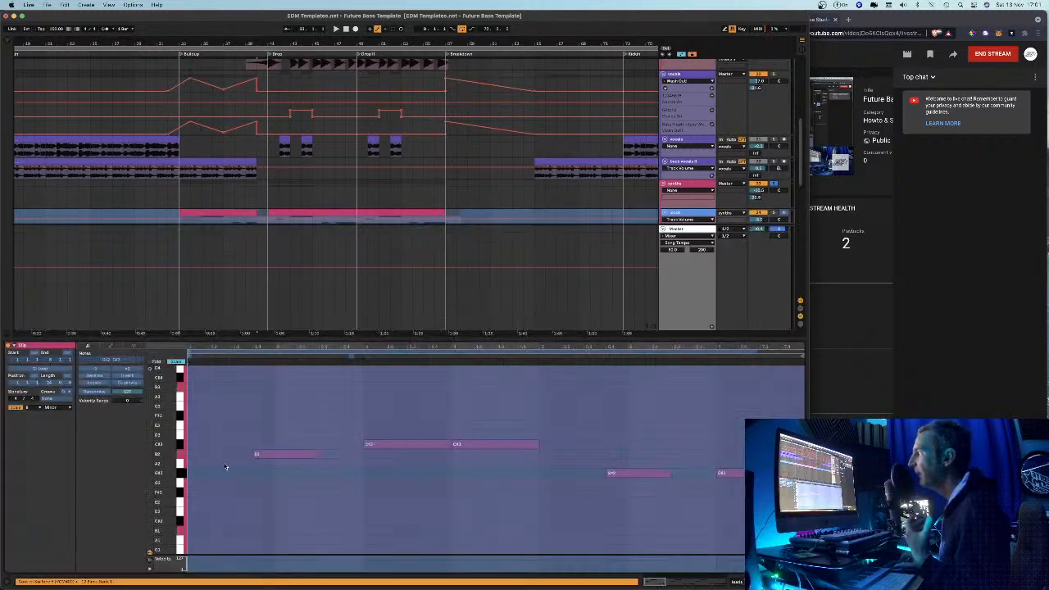
pyautogui.scroll(-1, 159, 531)
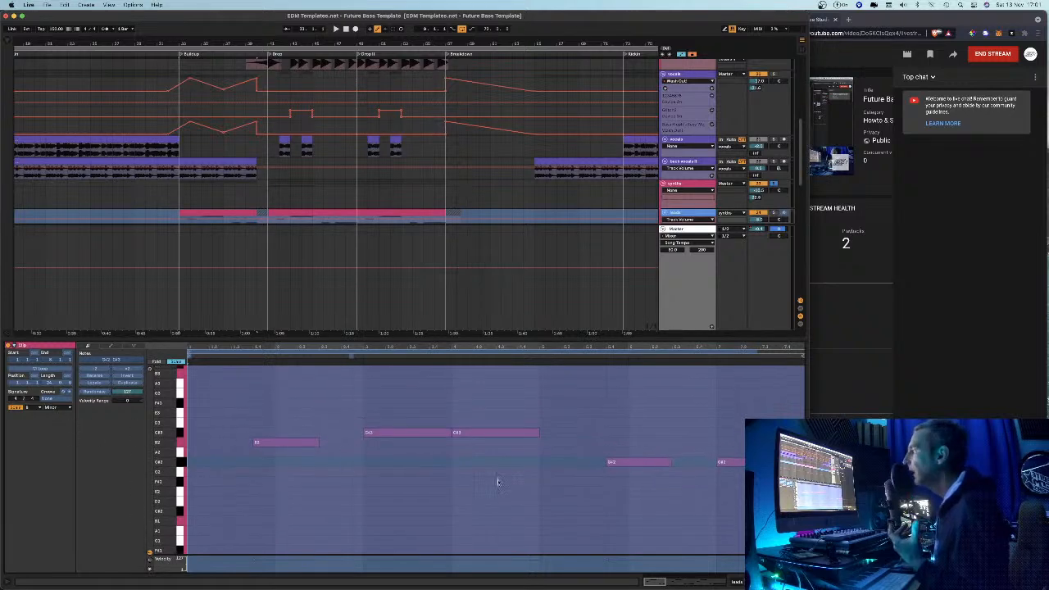
# Set the Buildup clip's scale to Major and examine its notes against the B Major keys
pyautogui.click(63, 409)
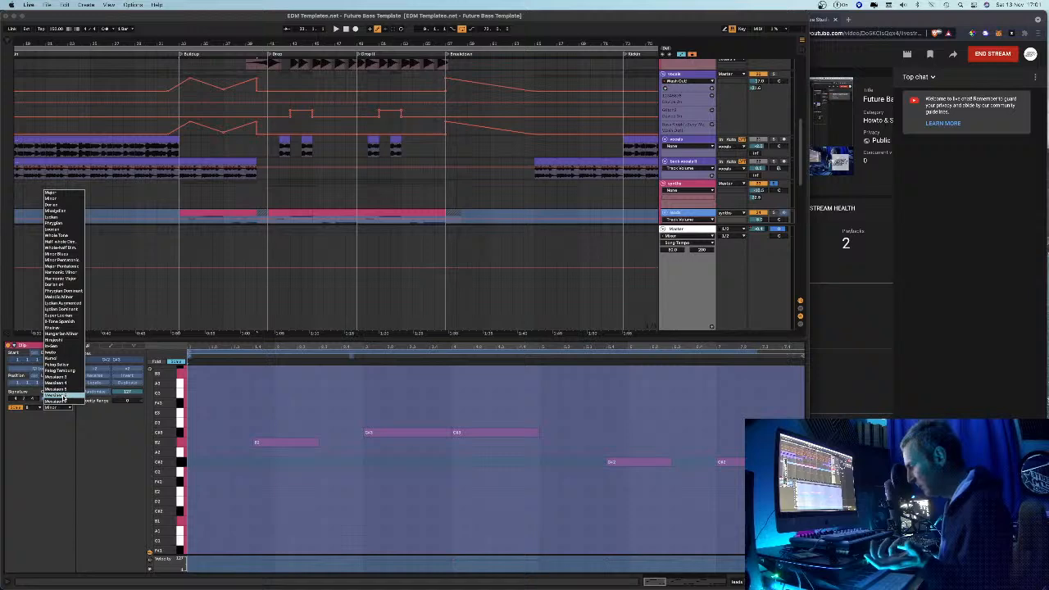
pyautogui.click(55, 194)
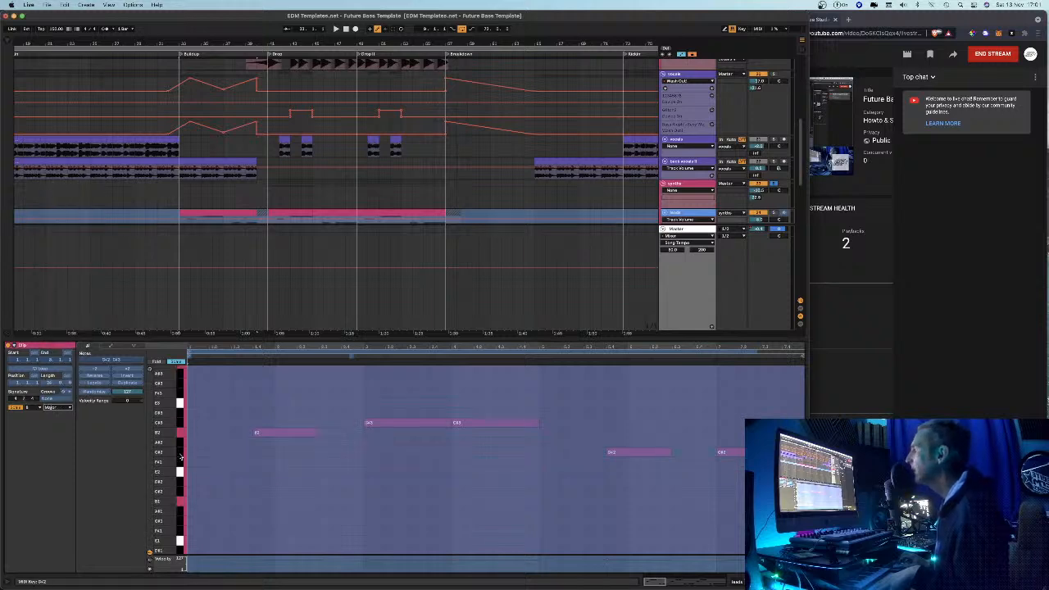
pyautogui.moveTo(163, 439)
pyautogui.mouseDown()
pyautogui.moveTo(164, 492)
pyautogui.moveTo(162, 457)
pyautogui.mouseUp()
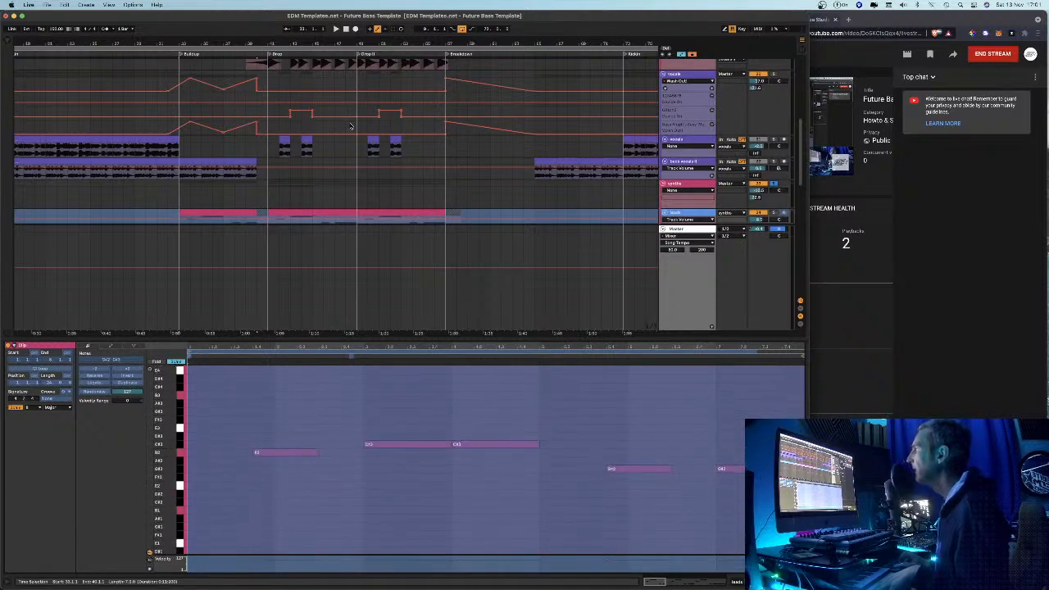
# Solo the upper leads track and play it from the Buildup section with the piano roll hidden
pyautogui.click(774, 213)
pyautogui.press('space')
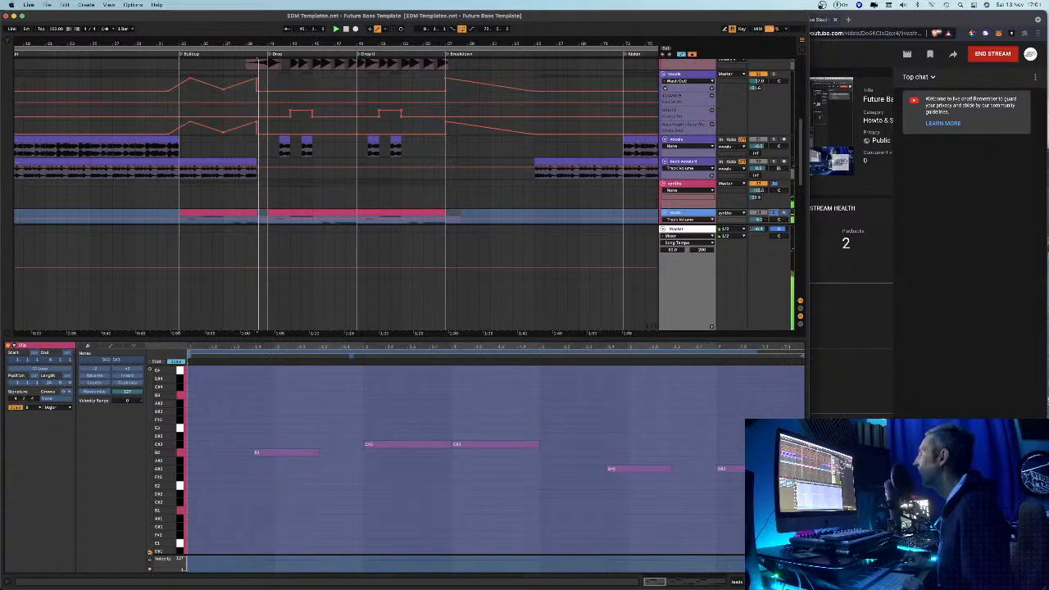
pyautogui.press('super+alt+l')
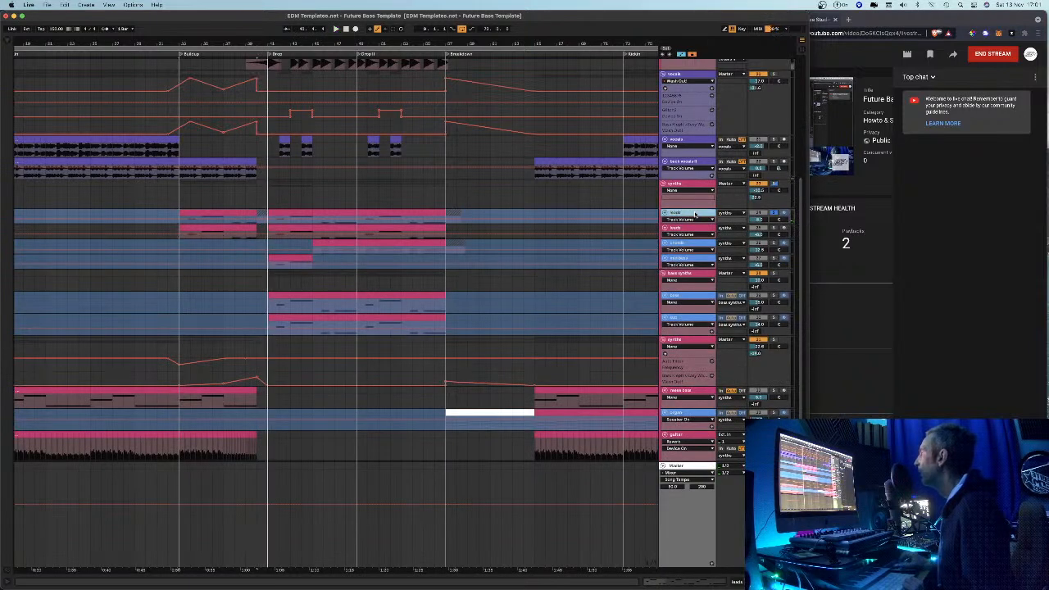
pyautogui.press('super+alt+l')
pyautogui.click(218, 213)
pyautogui.press('space')
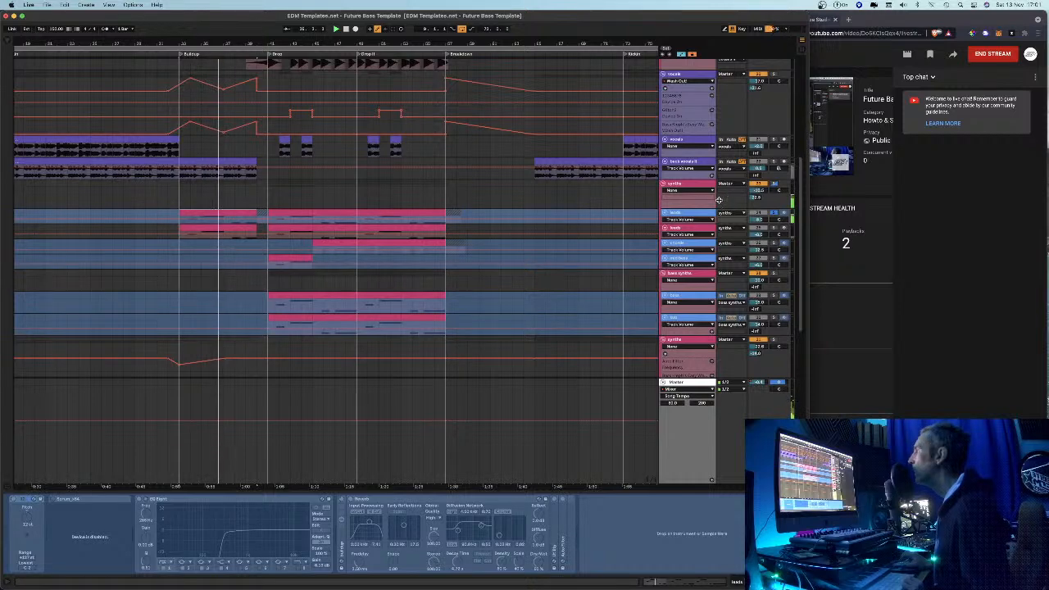
# Enlarge the soloed upper leads track in the arrangement and display its Device On automation
pyautogui.click(690, 219)
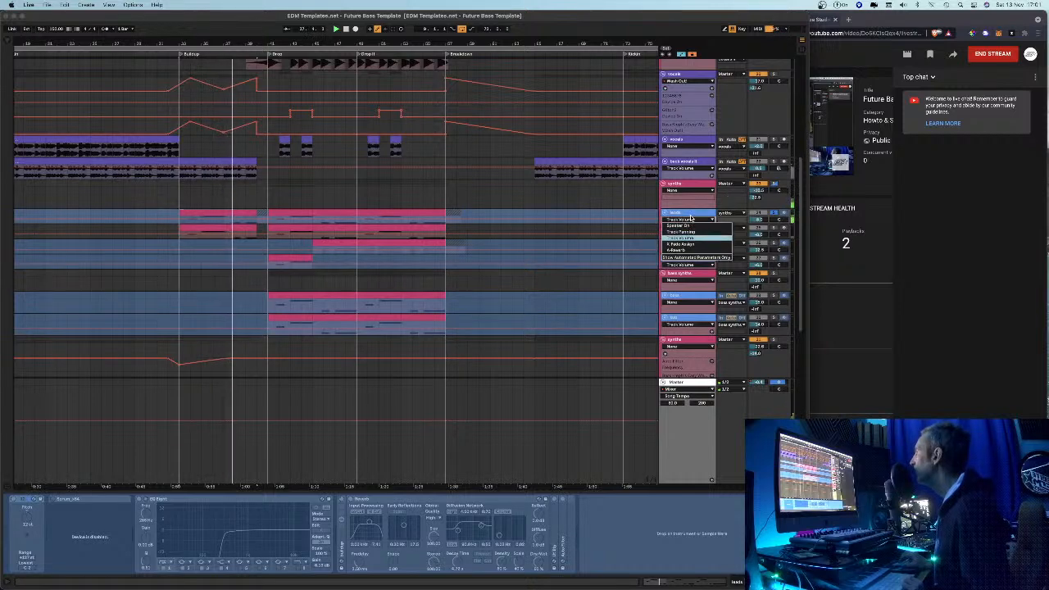
pyautogui.click(680, 237)
pyautogui.click(712, 219)
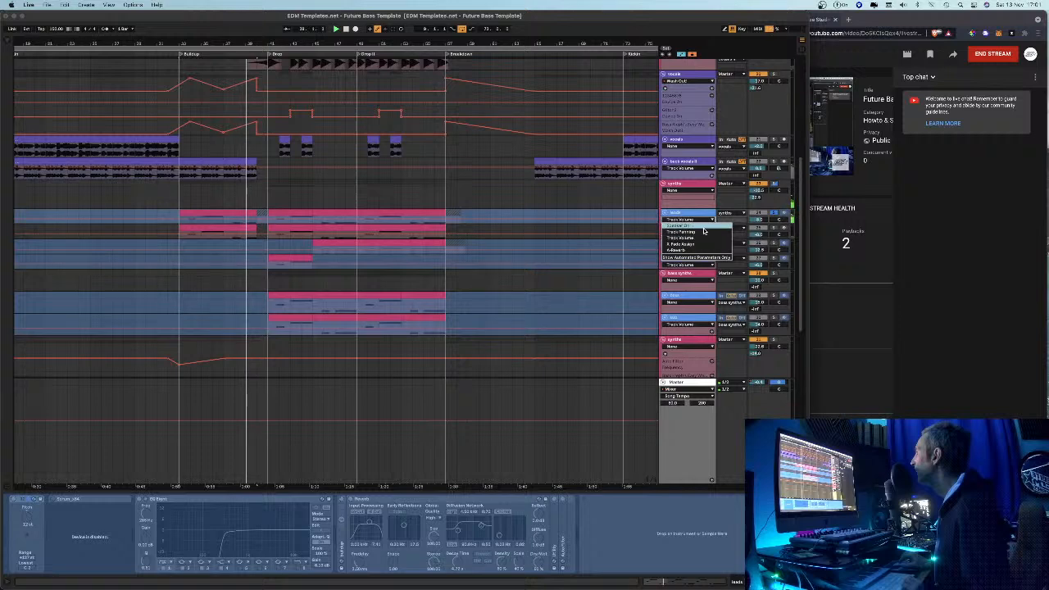
pyautogui.click(713, 218)
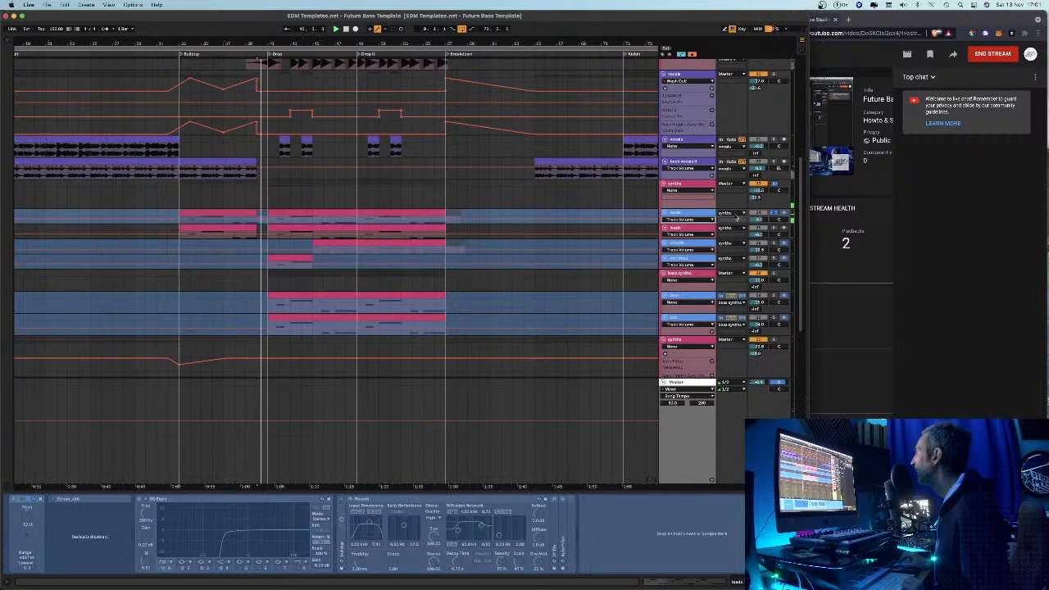
pyautogui.moveTo(697, 224); pyautogui.dragTo(697, 251)
pyautogui.click(699, 226)
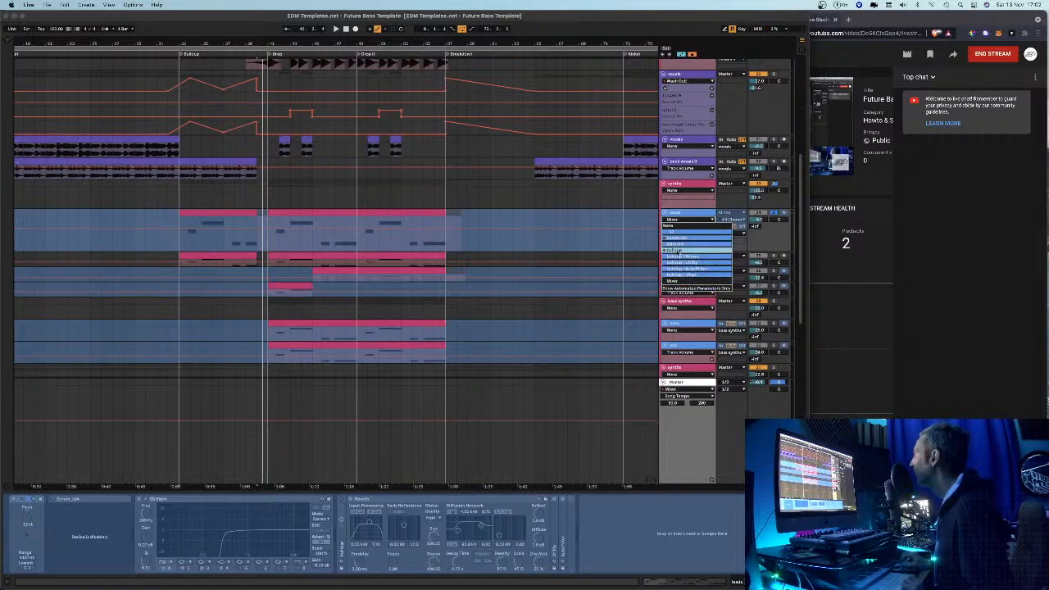
pyautogui.click(680, 240)
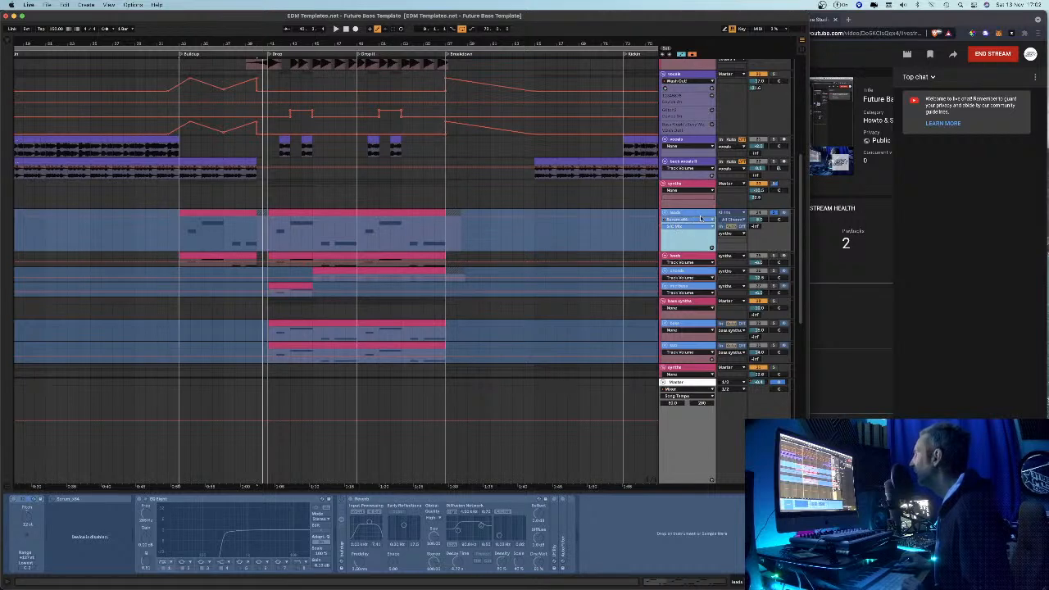
pyautogui.click(697, 221)
pyautogui.click(680, 244)
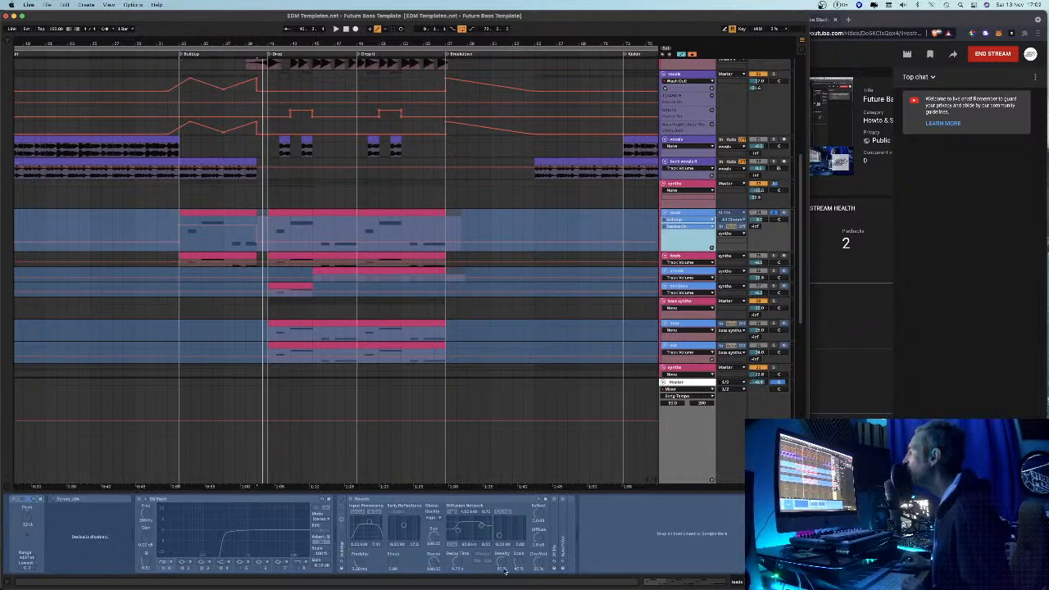
# Play the soloed upper leads track from the Buildup into the Drop and check the gap between its two clips
pyautogui.click(191, 238)
pyautogui.press('space')
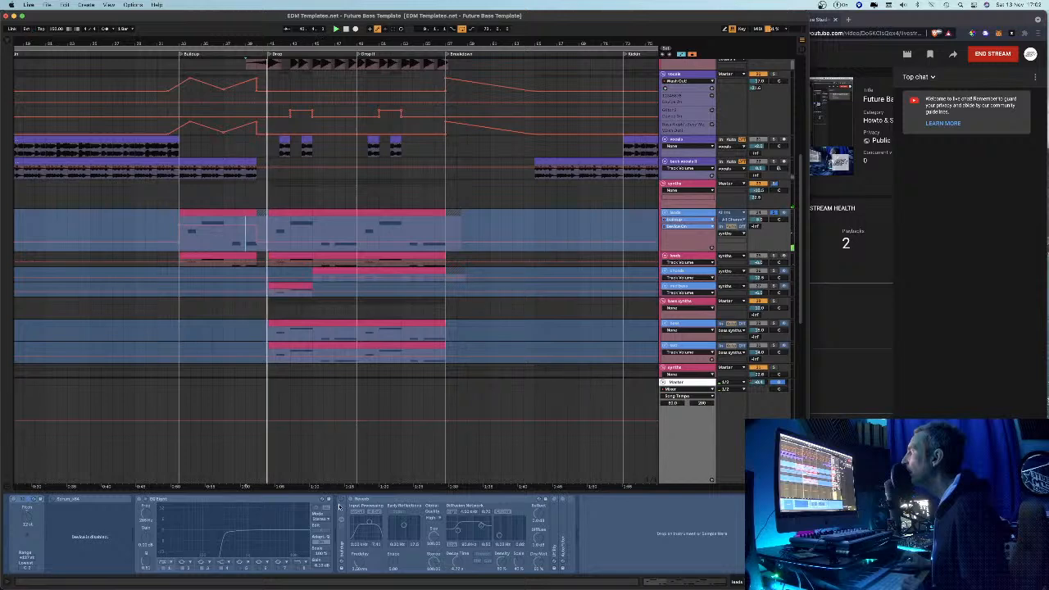
pyautogui.press('space')
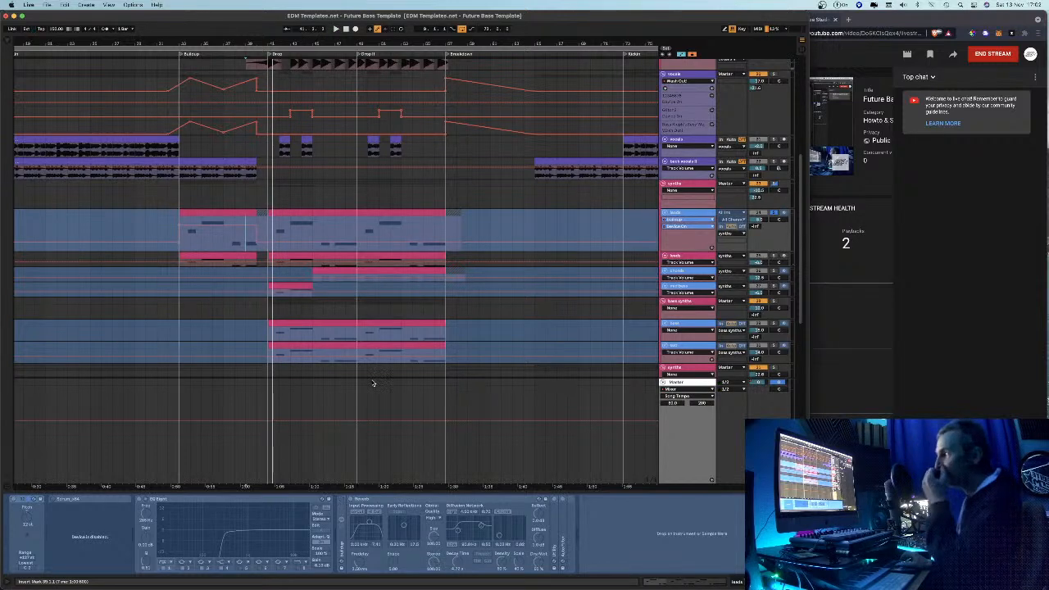
pyautogui.click(259, 211)
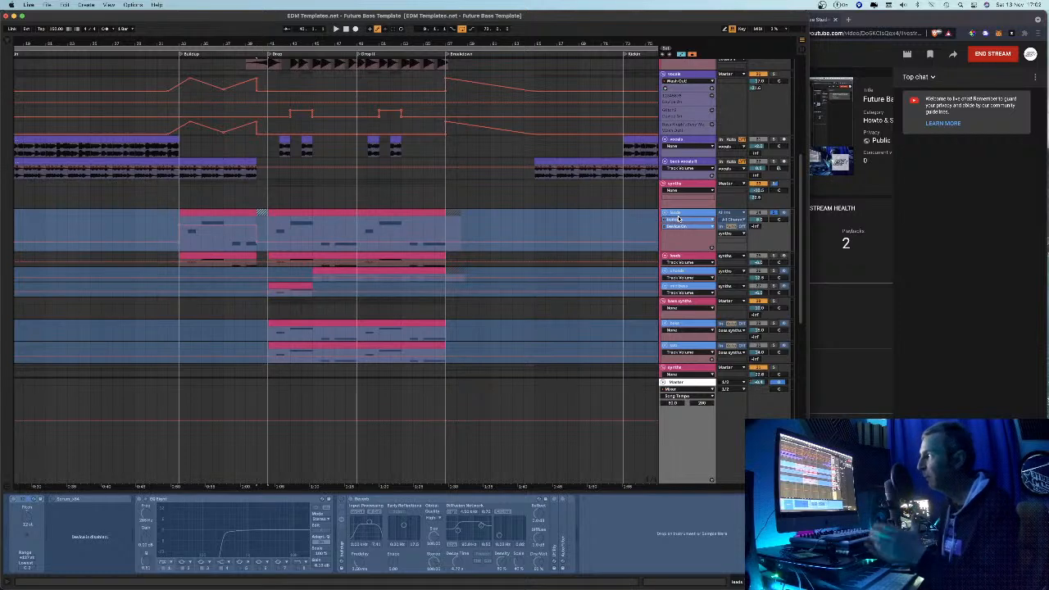
pyautogui.click(207, 254)
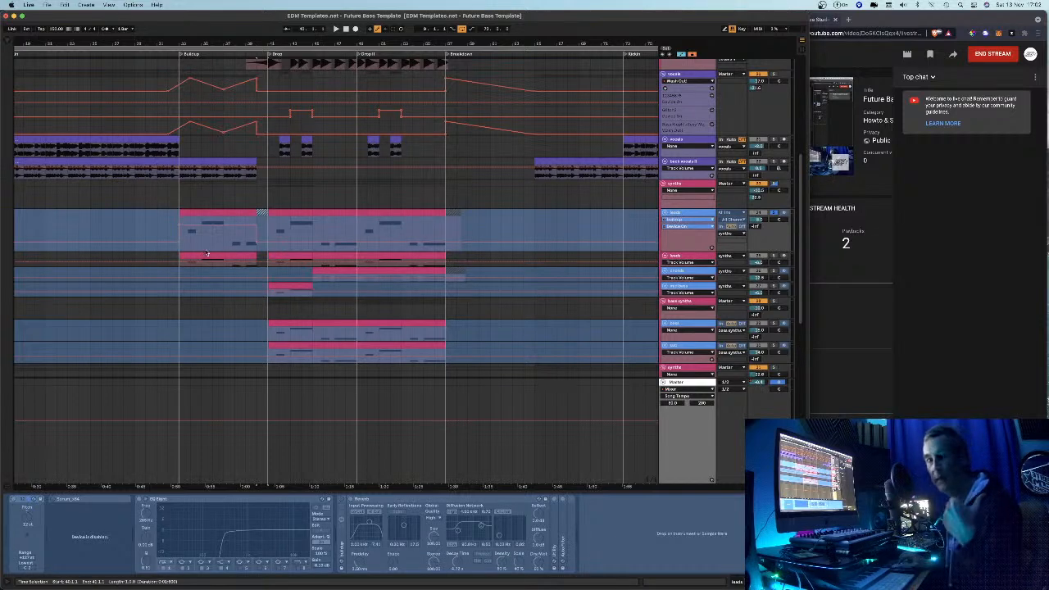
pyautogui.click(274, 253)
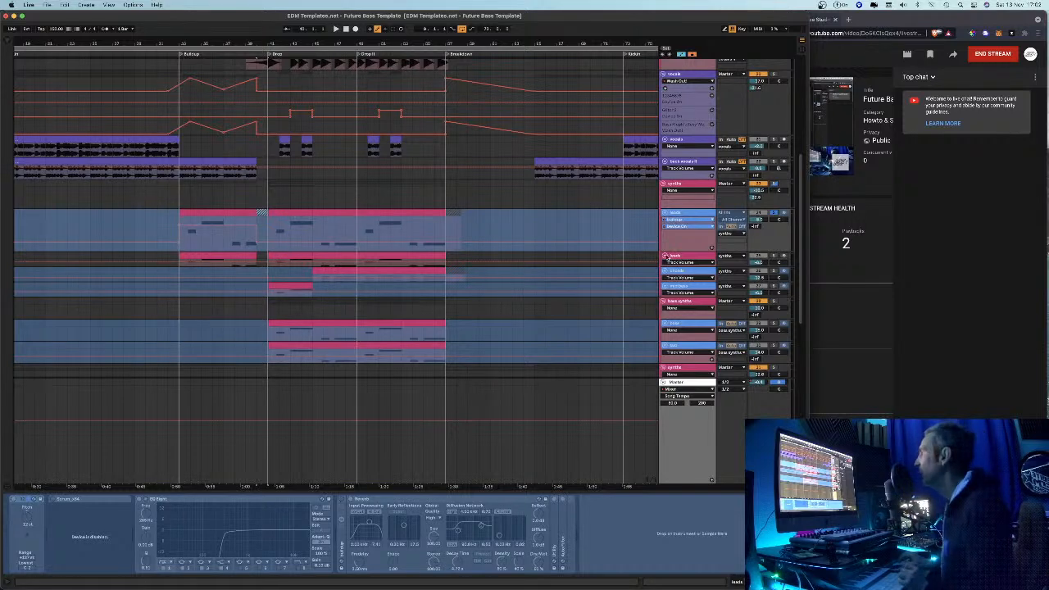
# Solo the lower leads track, play it with the first four bars of the Drop set as the loop, and open its Sylenth1 instrument
pyautogui.click(704, 259)
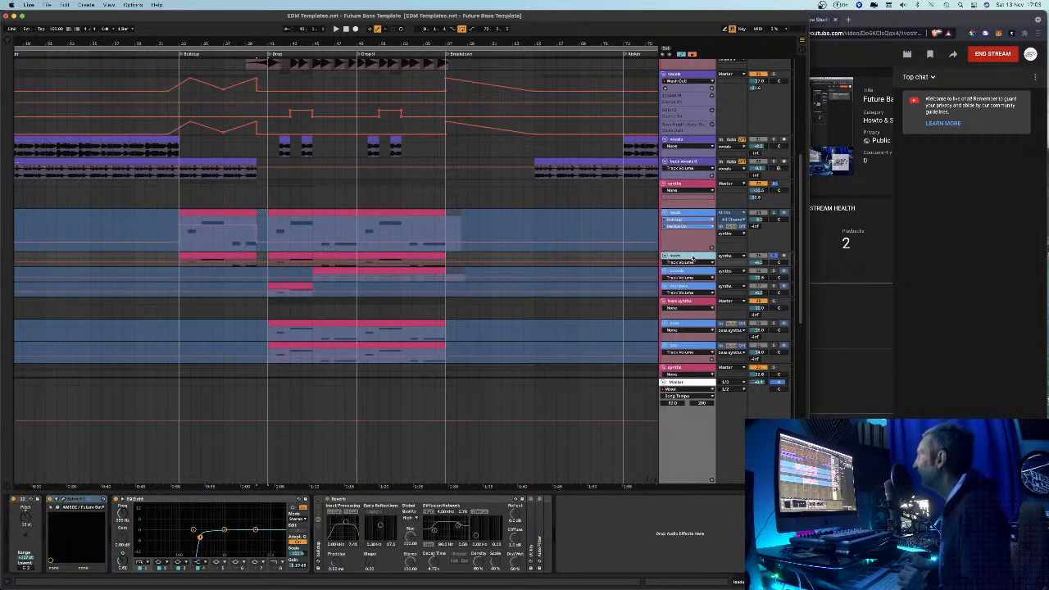
pyautogui.click(597, 256)
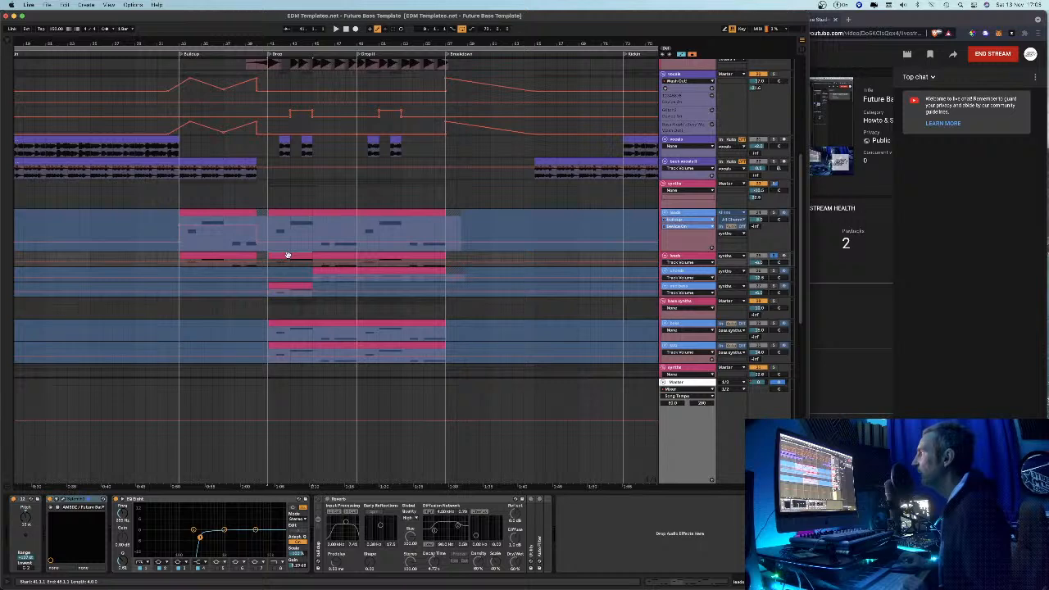
pyautogui.press('super+l')
pyautogui.press('space')
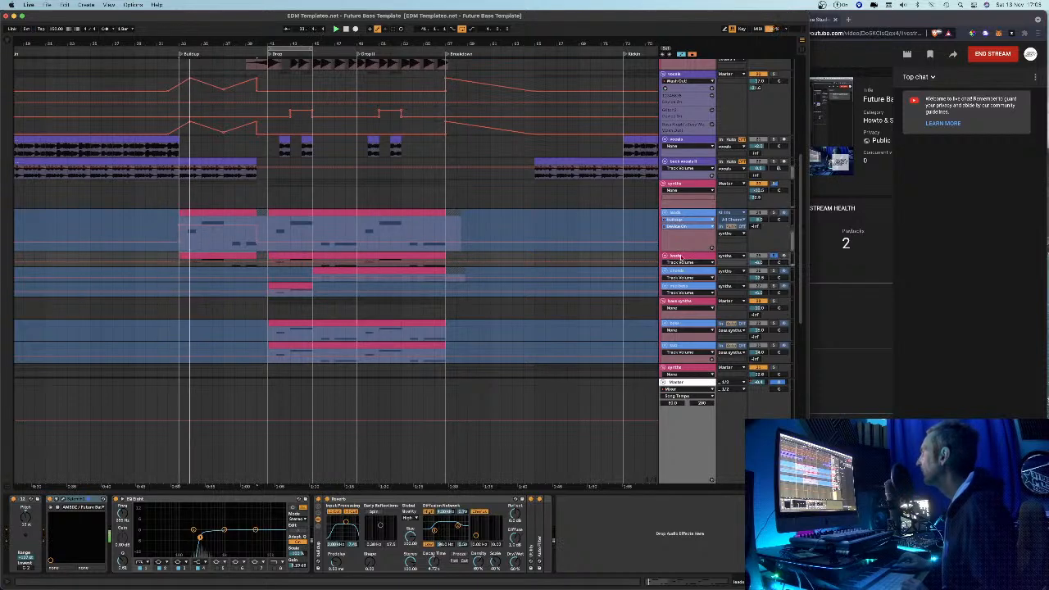
pyautogui.click(69, 499)
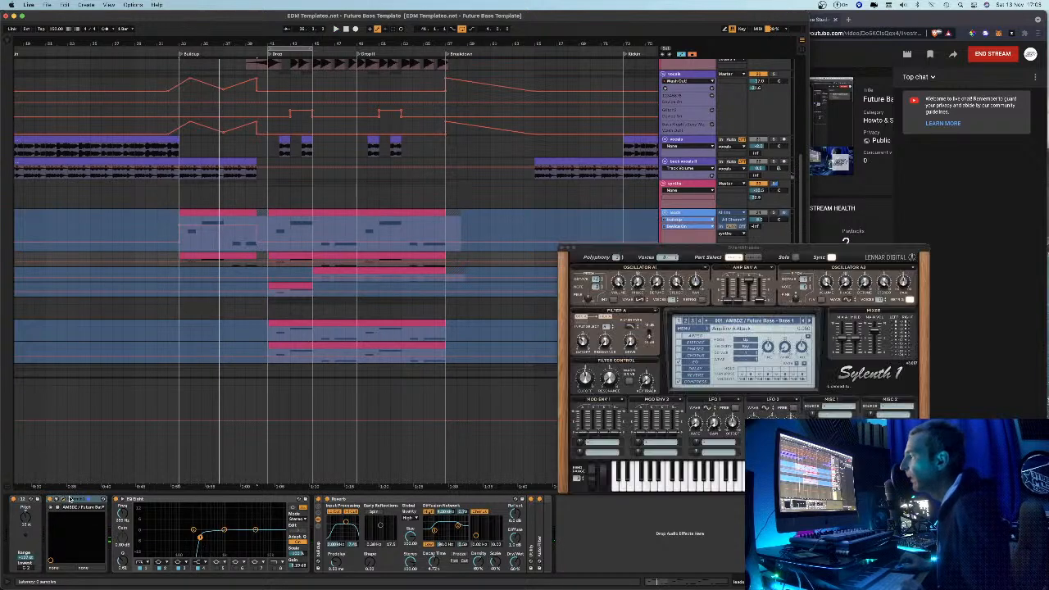
# Load the Future Bass - Lead 1 preset in the lower leads track's Sylenth1 and audition the lead presets that follow it
pyautogui.moveTo(680, 250); pyautogui.dragTo(707, 277)
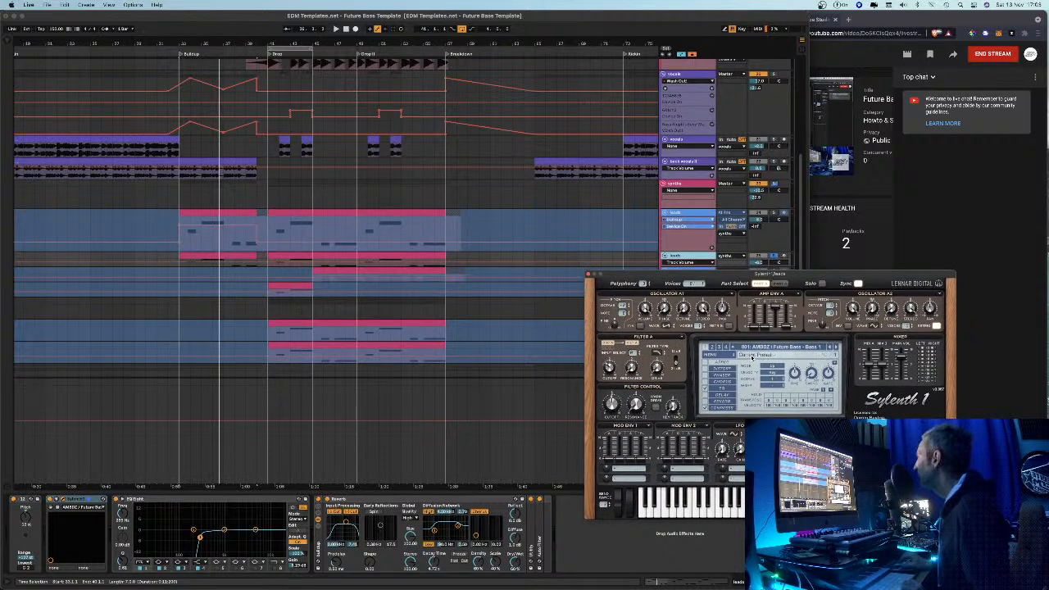
pyautogui.click(750, 348)
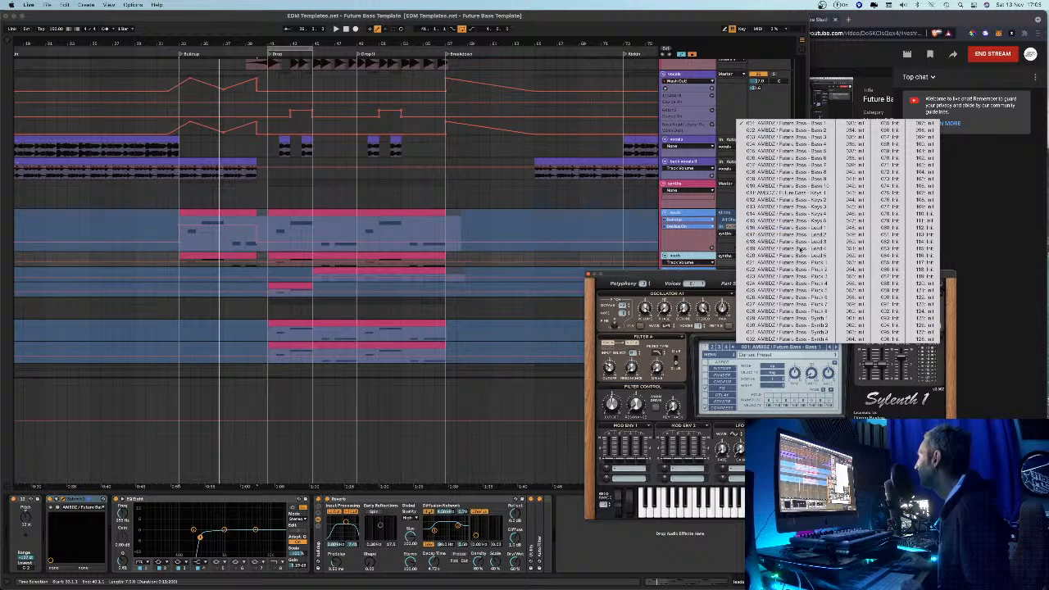
pyautogui.click(797, 229)
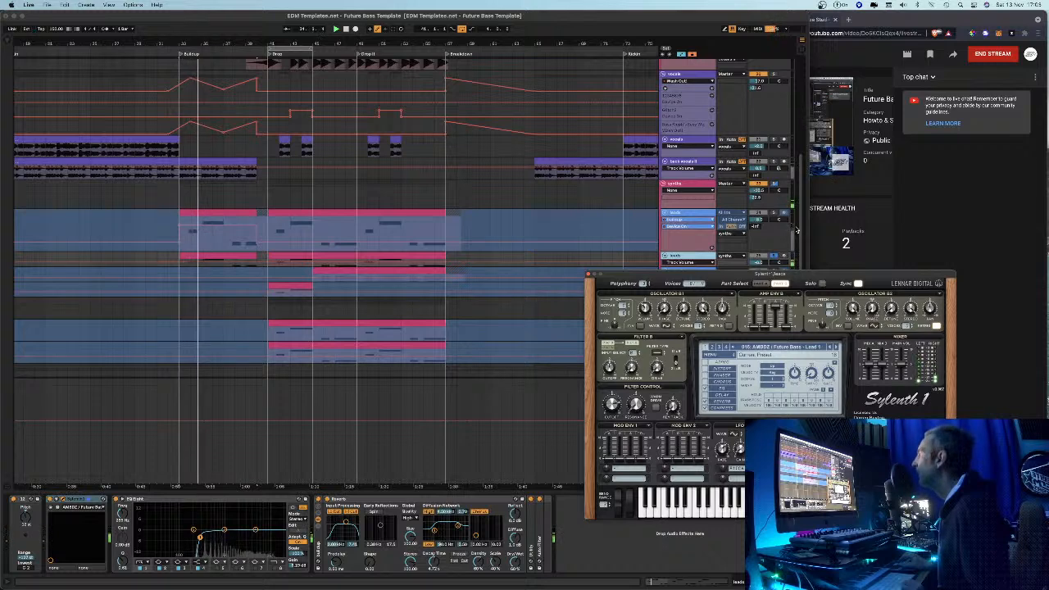
pyautogui.click(835, 348)
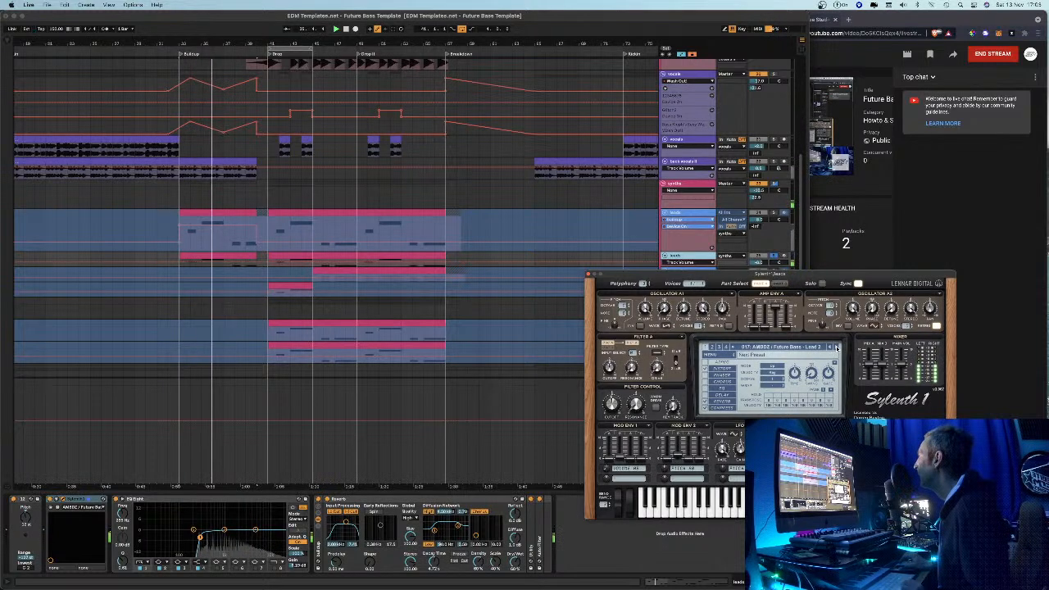
pyautogui.click(836, 348)
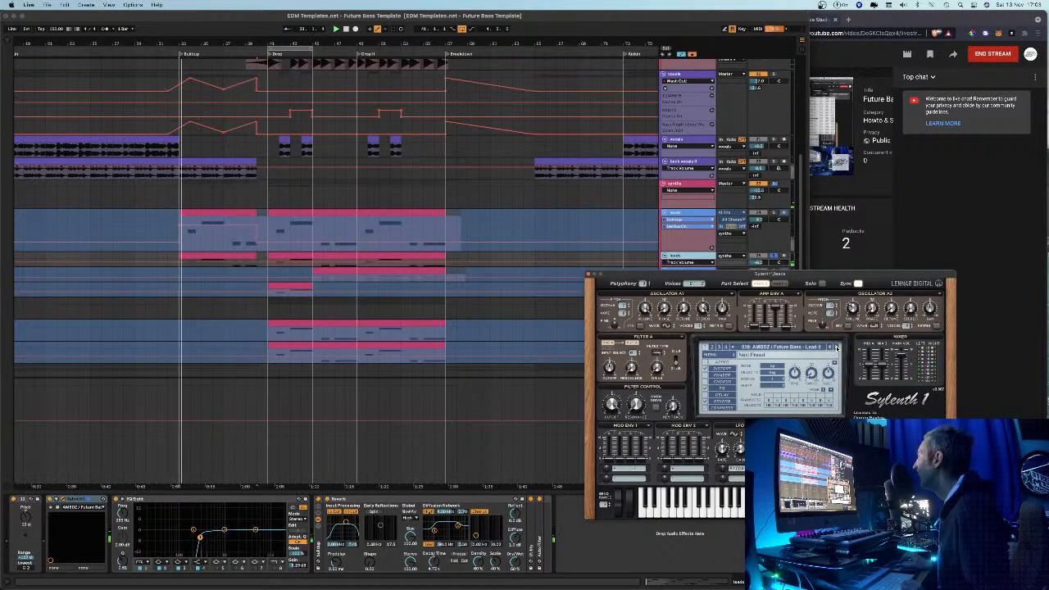
pyautogui.click(835, 348)
pyautogui.click(830, 348)
pyautogui.click(830, 348)
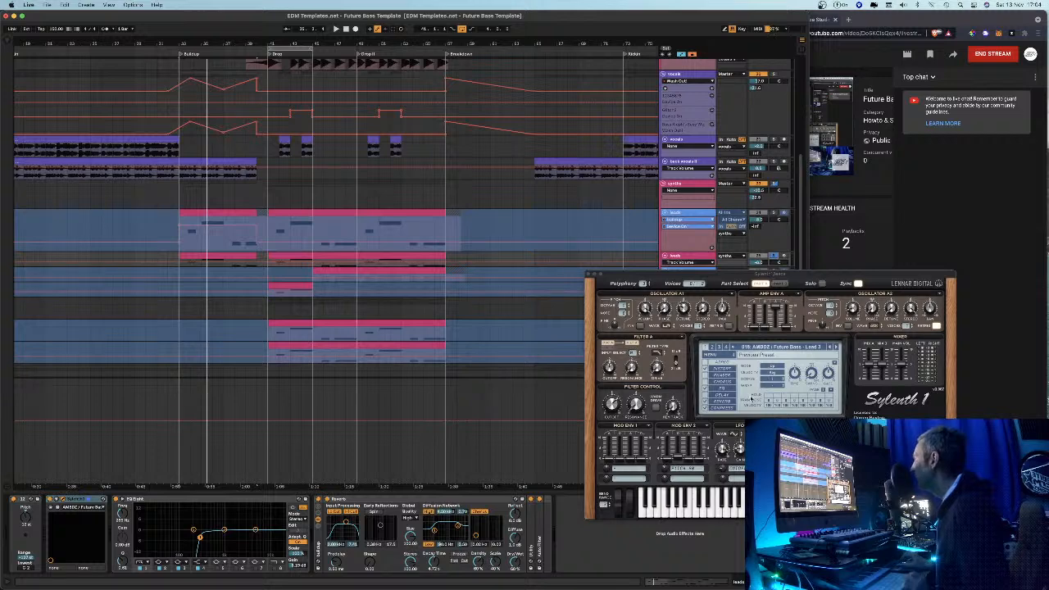
# Compare the Lead 3, Lead 2, Lead 1 and Keys 5 presets during playback and return Sylenth1 to Future Bass - Lead 1
pyautogui.press('space')
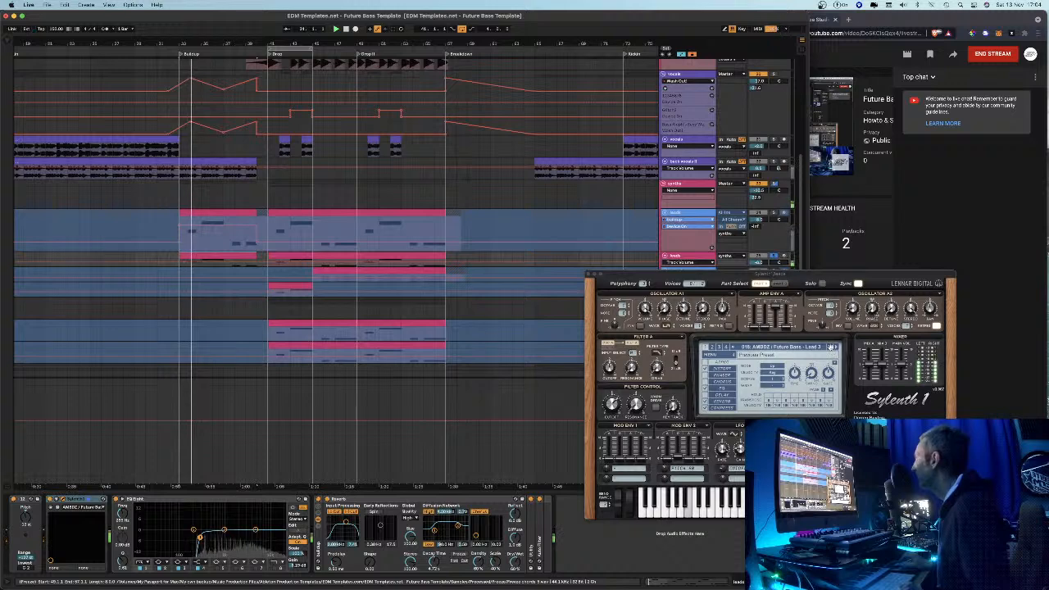
pyautogui.press('space')
pyautogui.click(830, 347)
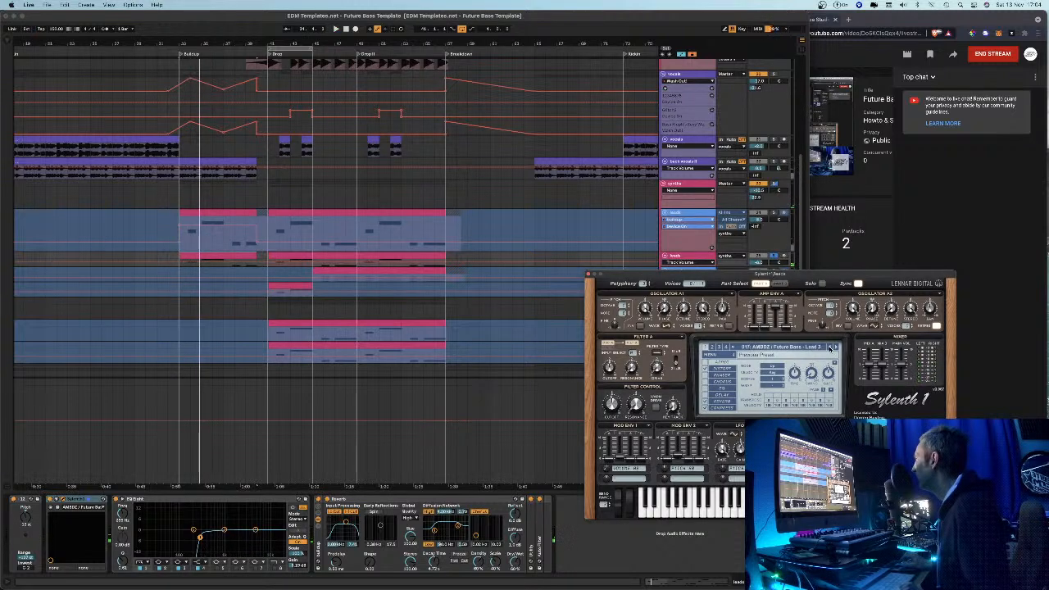
pyautogui.press('space')
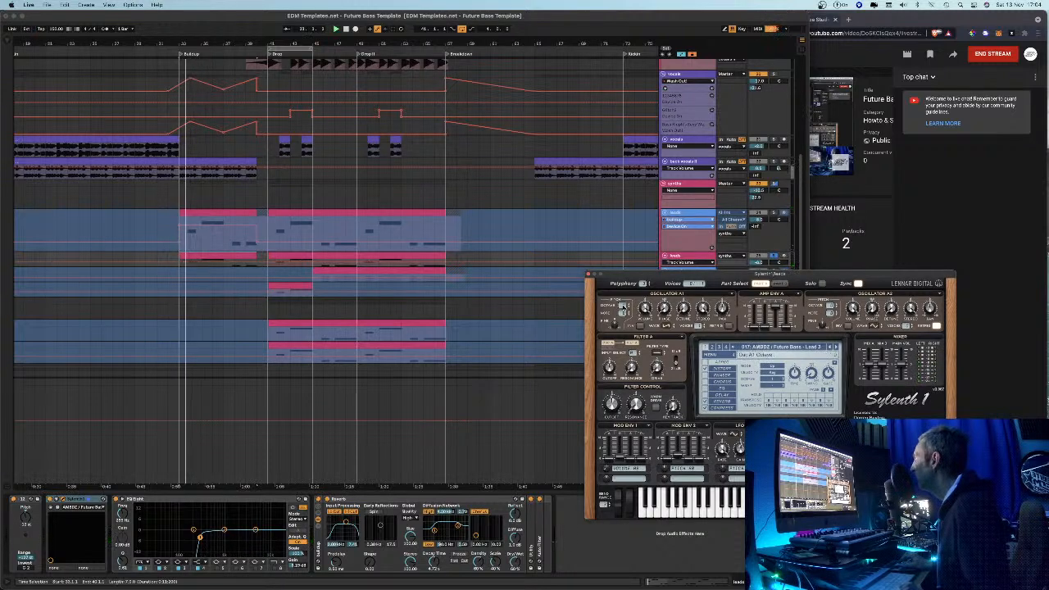
pyautogui.click(830, 347)
pyautogui.press('space')
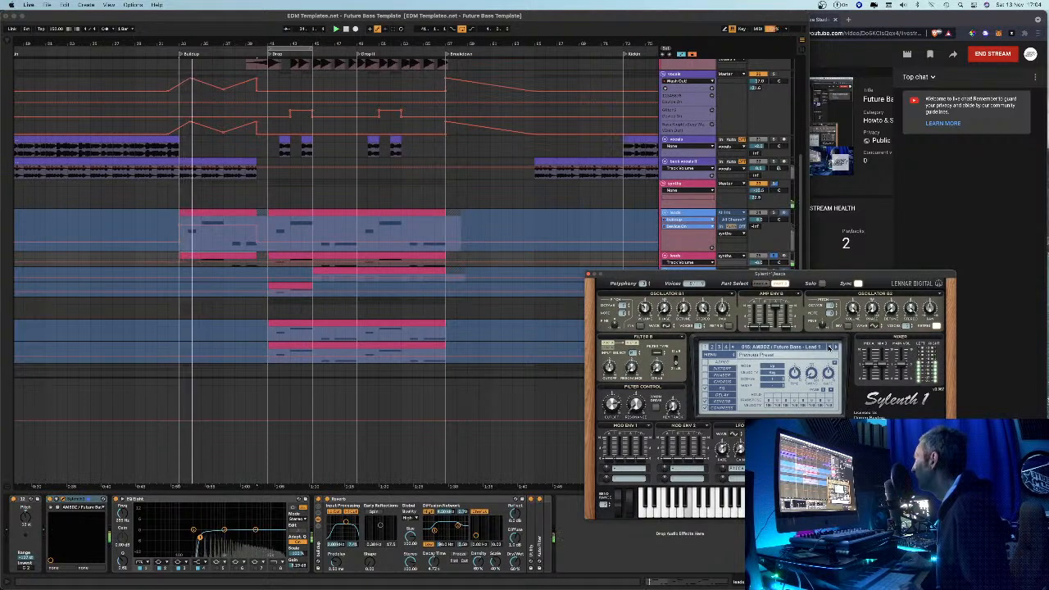
pyautogui.click(830, 347)
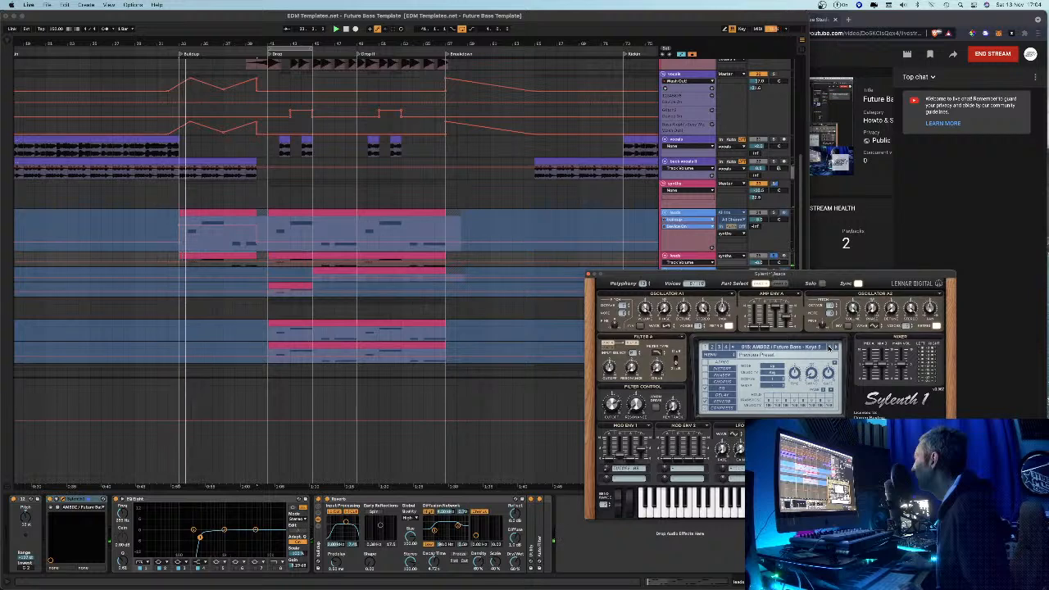
pyautogui.click(835, 348)
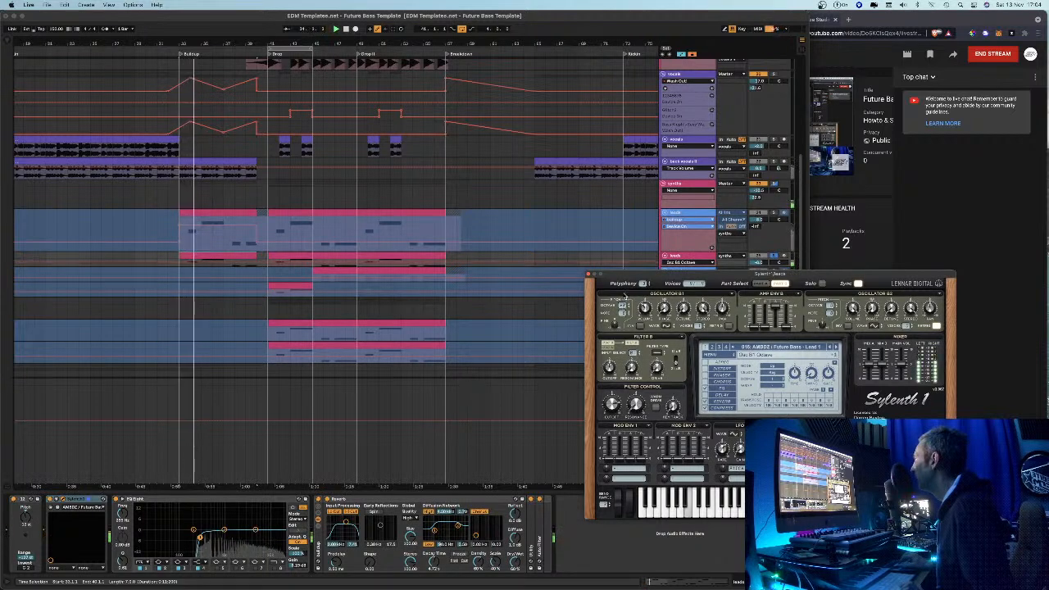
pyautogui.press('space')
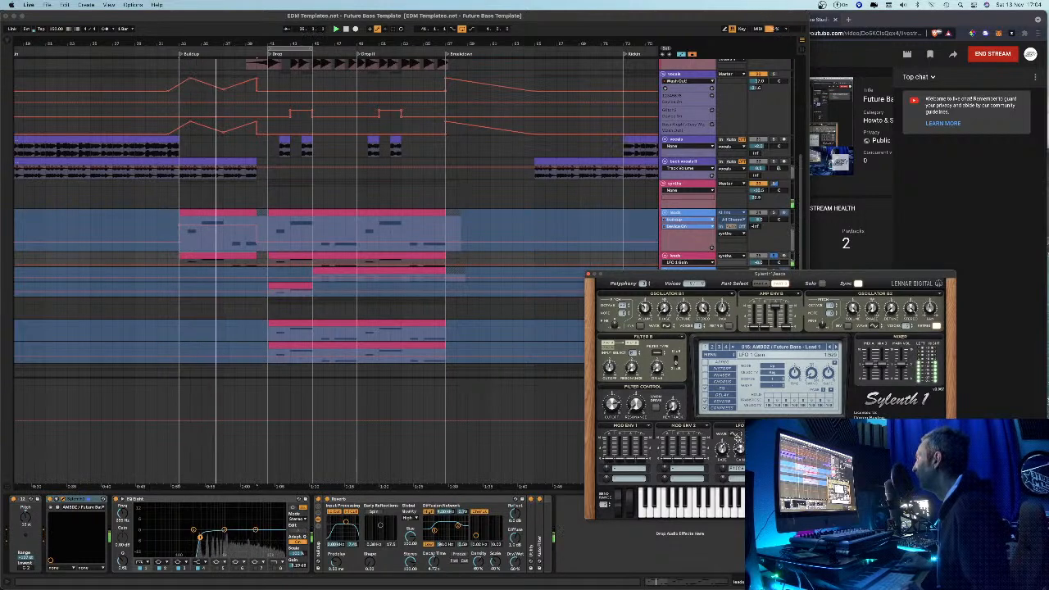
# Switch the solo from the lower leads track to the upper leads track and close the Sylenth1 window
pyautogui.click(774, 259)
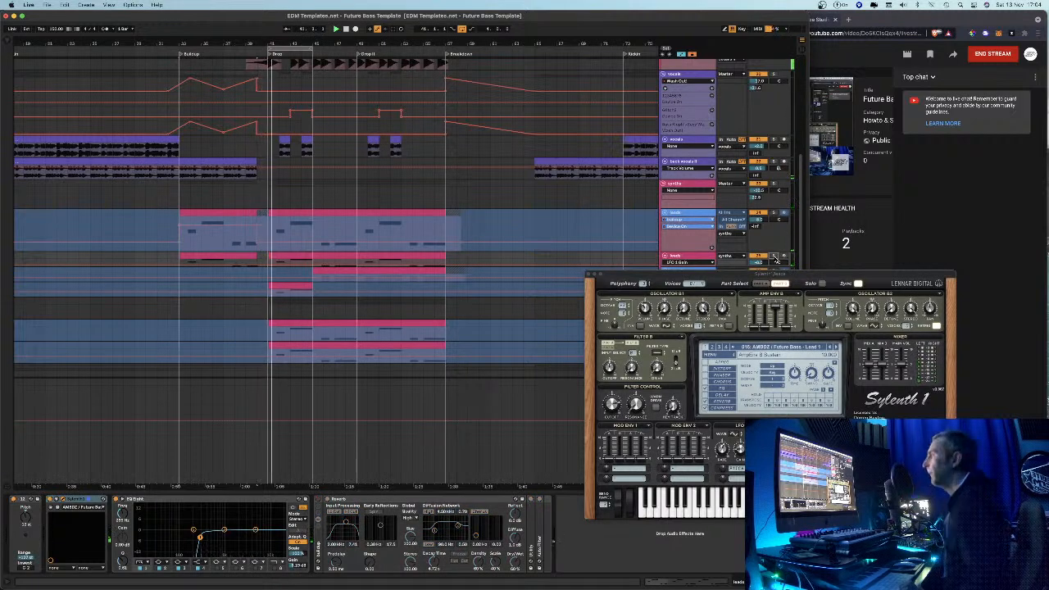
pyautogui.scroll(1, 770, 262)
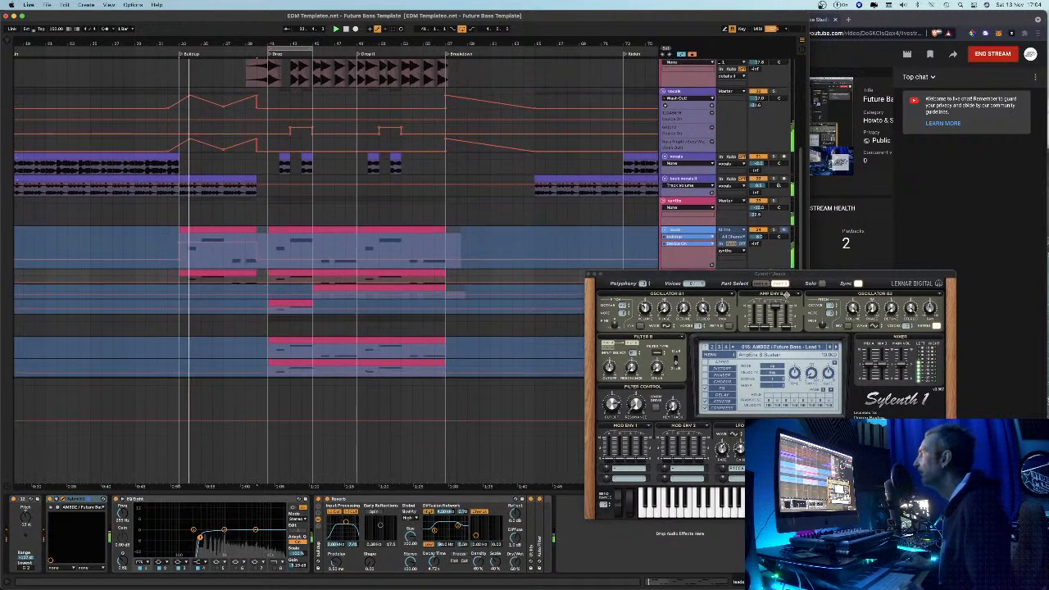
pyautogui.moveTo(764, 277); pyautogui.dragTo(784, 346)
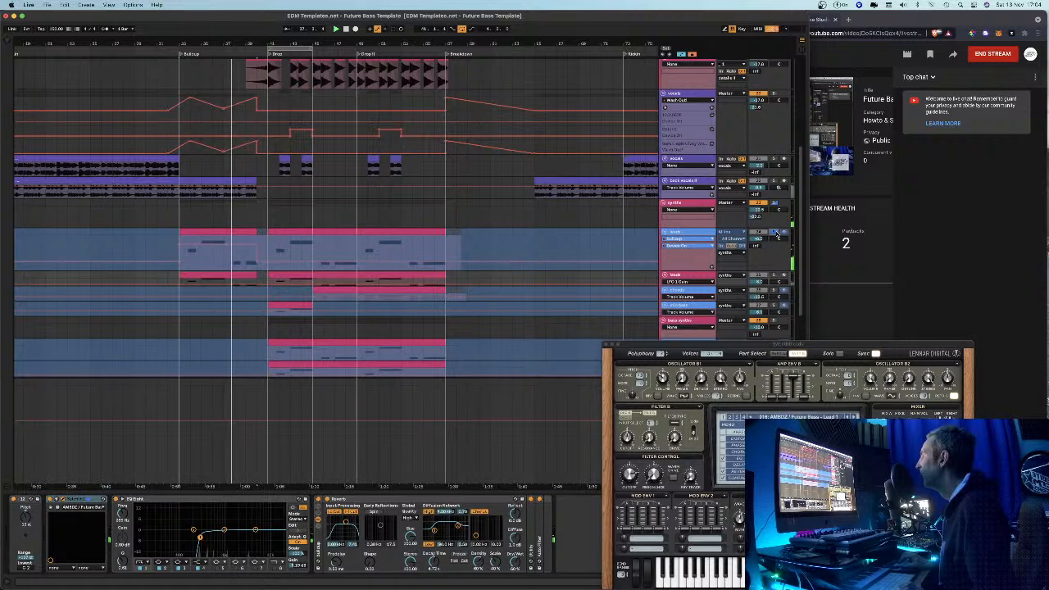
pyautogui.moveTo(692, 351); pyautogui.dragTo(649, 286)
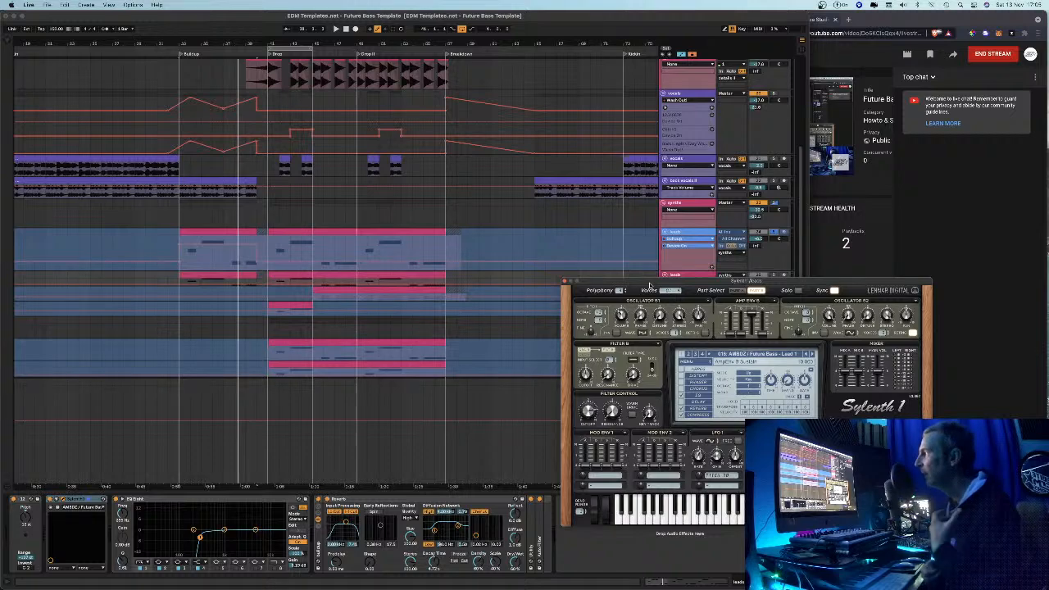
pyautogui.moveTo(650, 285); pyautogui.dragTo(521, 226)
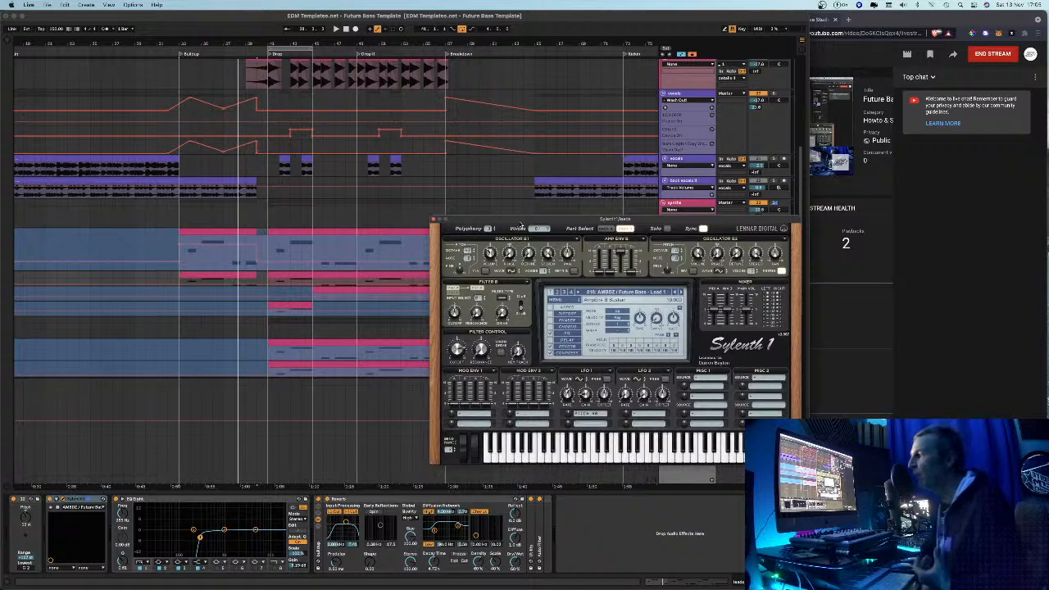
pyautogui.click(434, 221)
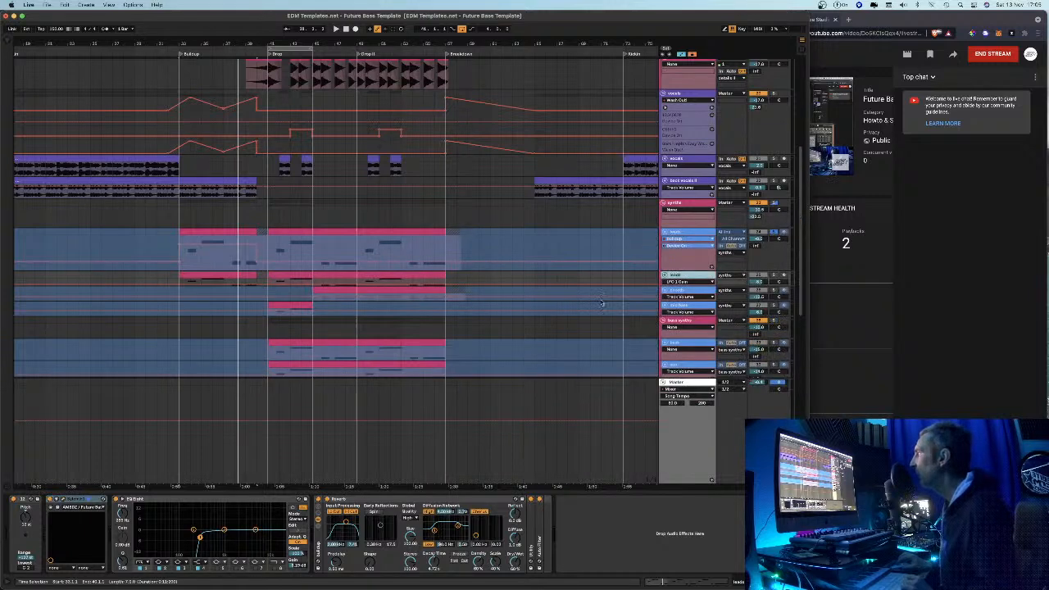
# Switch the solo back to the lower leads track and play it from the Buildup and in the Drop
pyautogui.click(774, 233)
pyautogui.press('space')
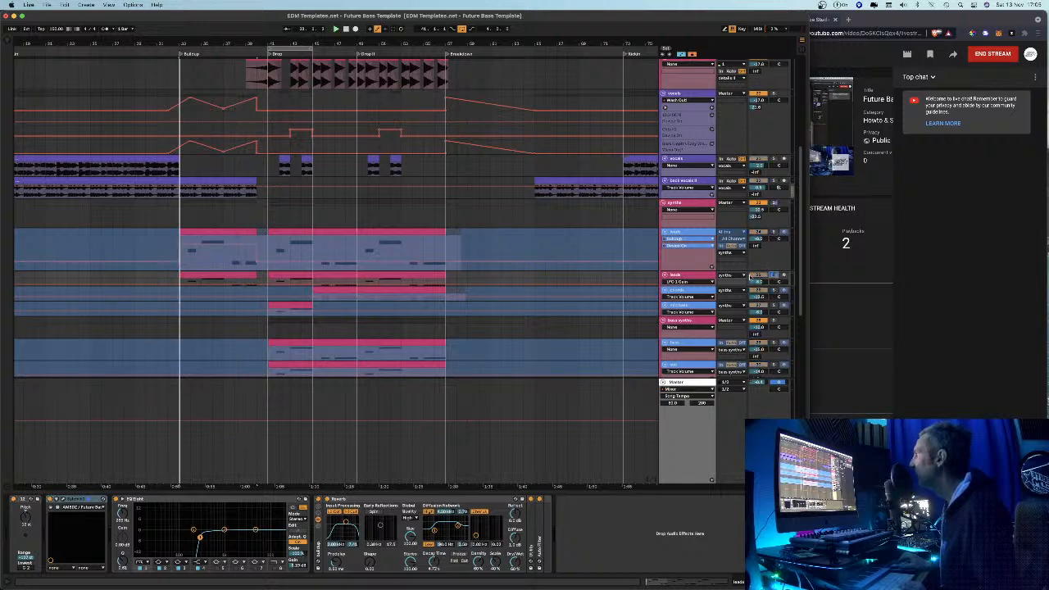
pyautogui.press('space')
pyautogui.press('space')
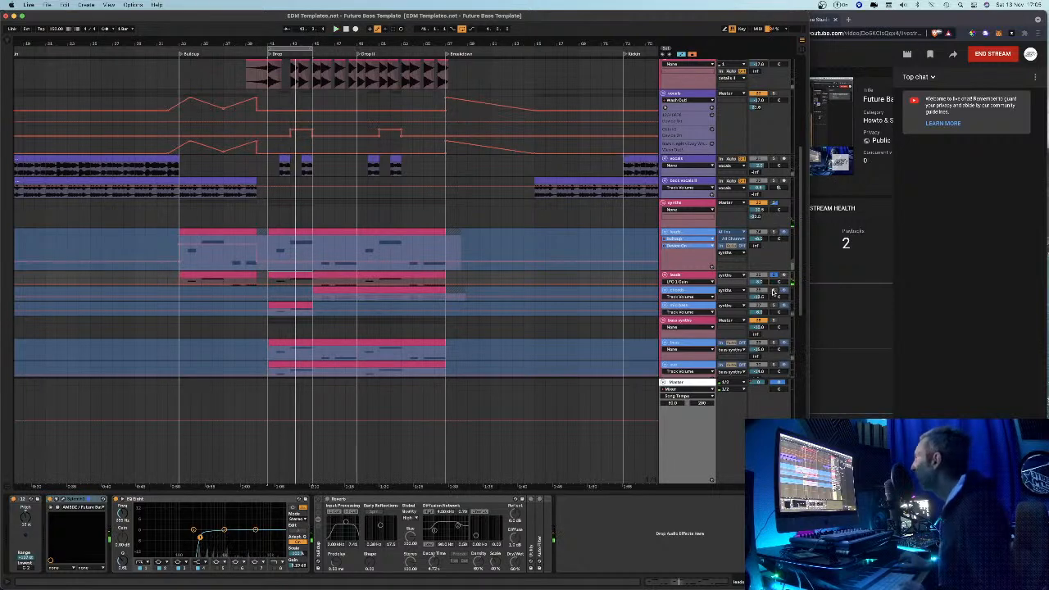
pyautogui.press('space')
pyautogui.press('space')
# Play the soloed chords track in the Drop and display its frozen device chain
pyautogui.click(337, 289)
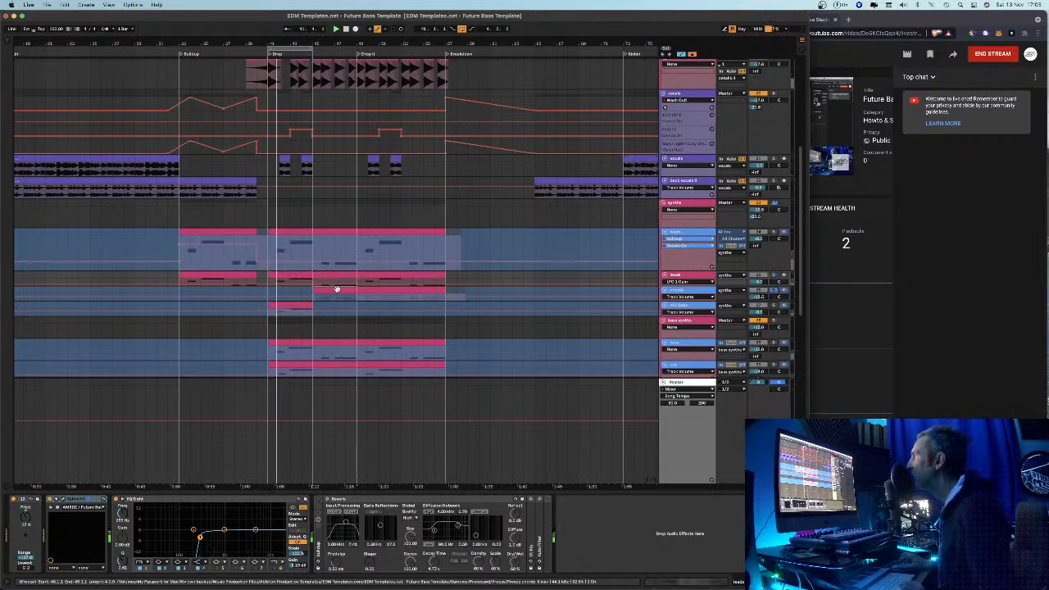
pyautogui.press('space')
pyautogui.press('space')
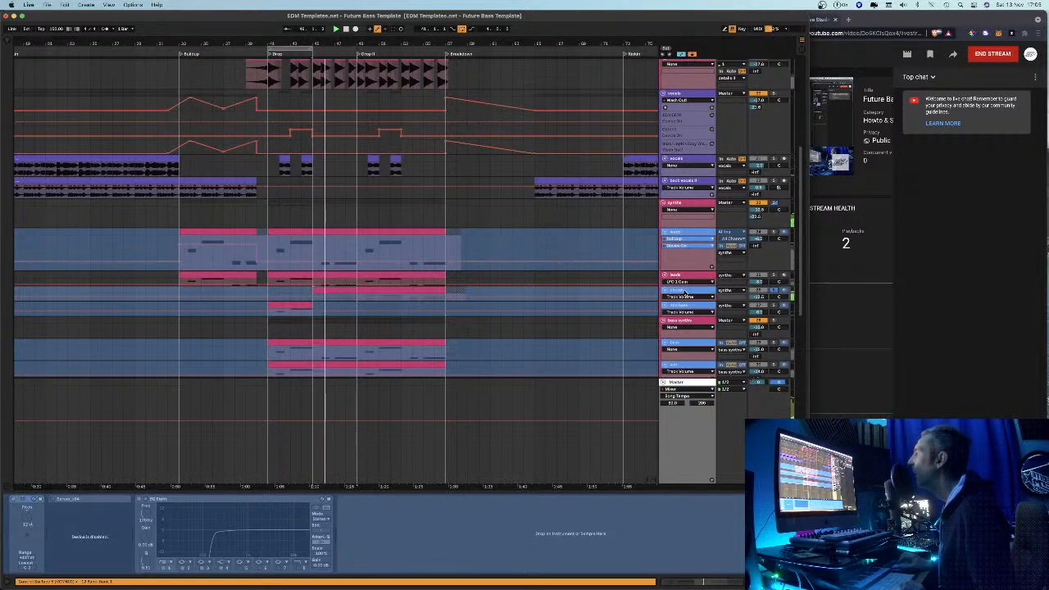
pyautogui.click(682, 291)
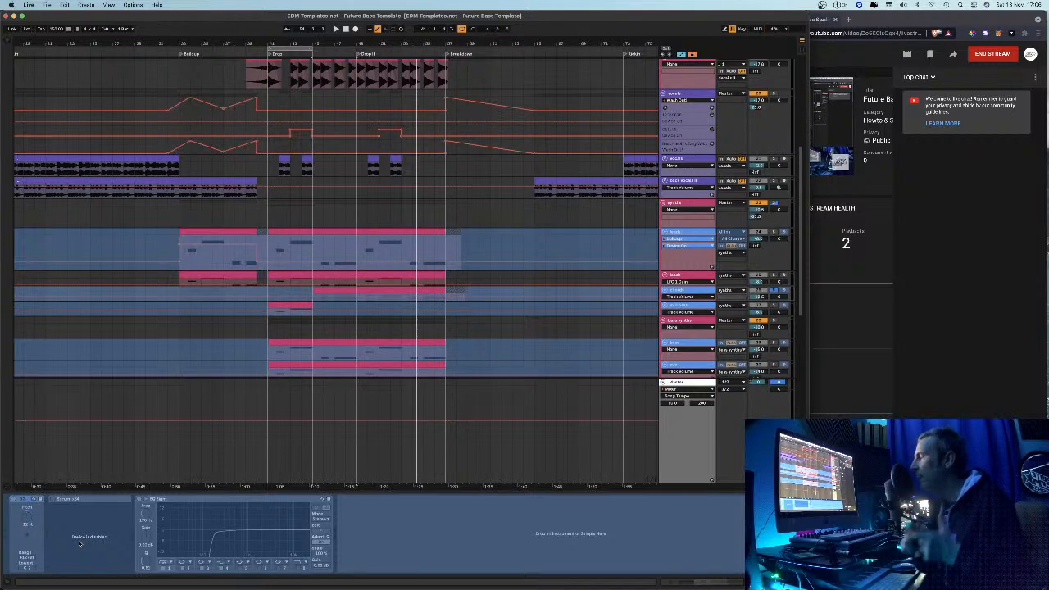
pyautogui.press('space')
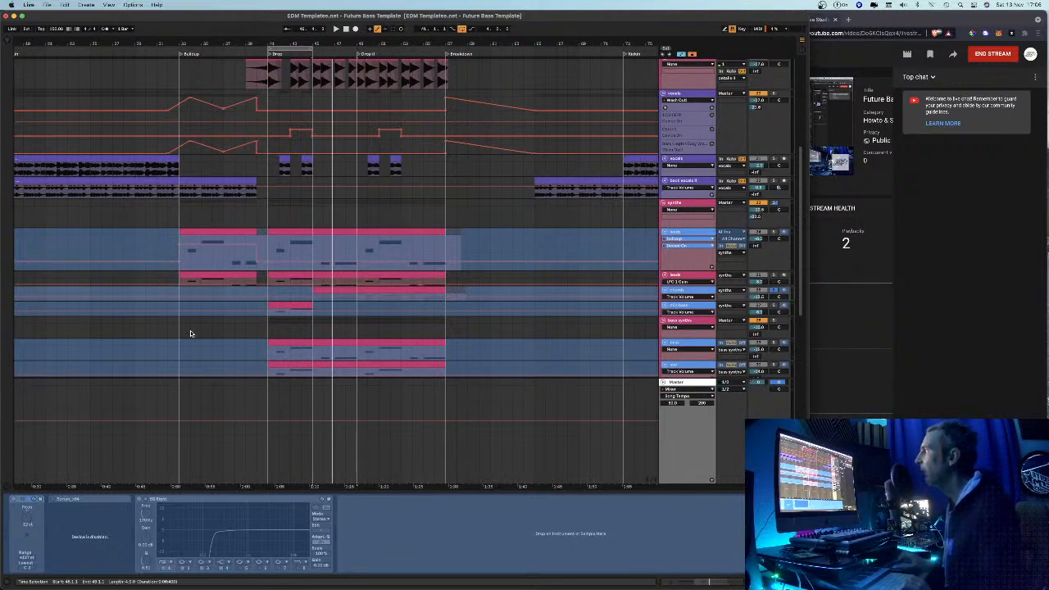
# Open the upper leads track's Drop clip and check its Pitch Bend and other MIDI controller envelopes across the whole clip
pyautogui.doubleClick(286, 240)
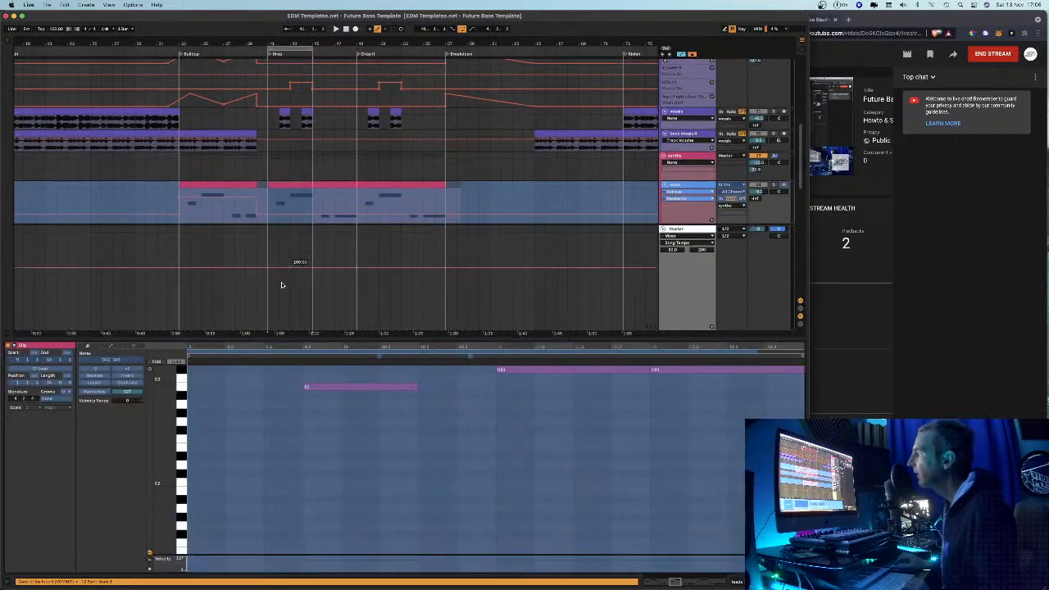
pyautogui.click(109, 347)
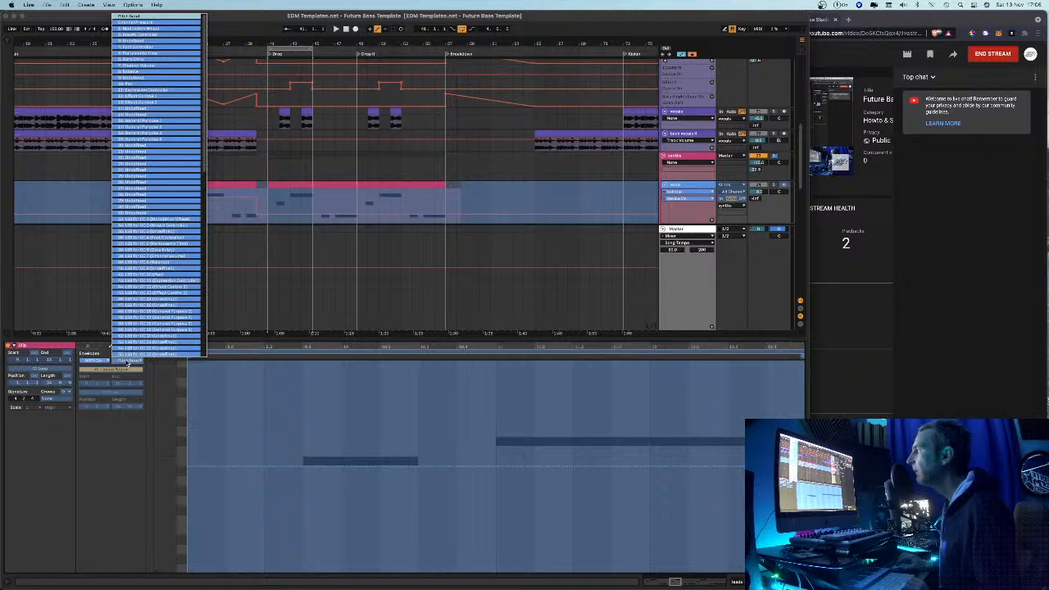
pyautogui.click(118, 461)
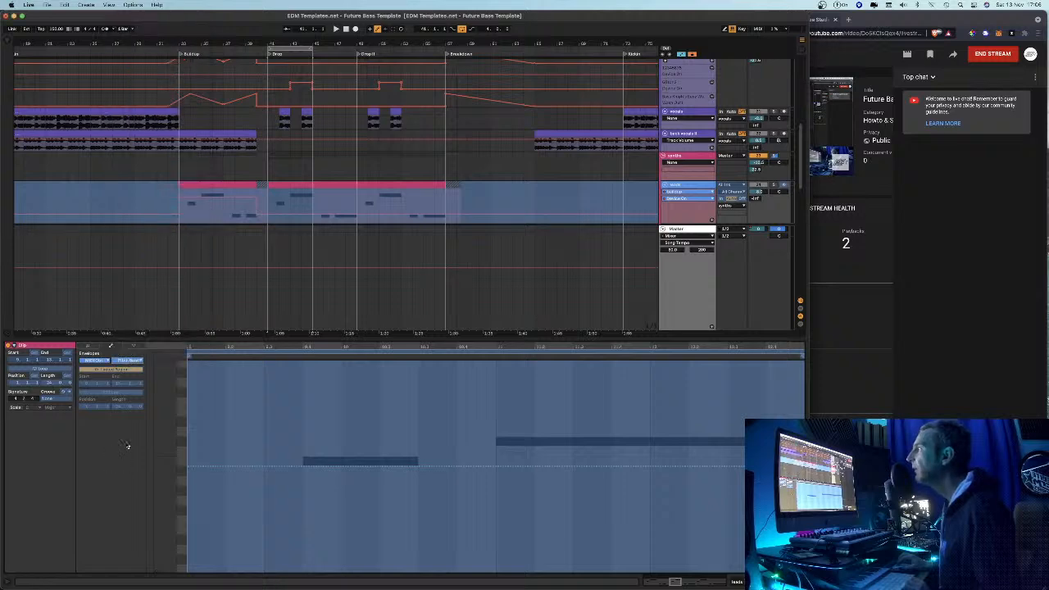
pyautogui.click(132, 363)
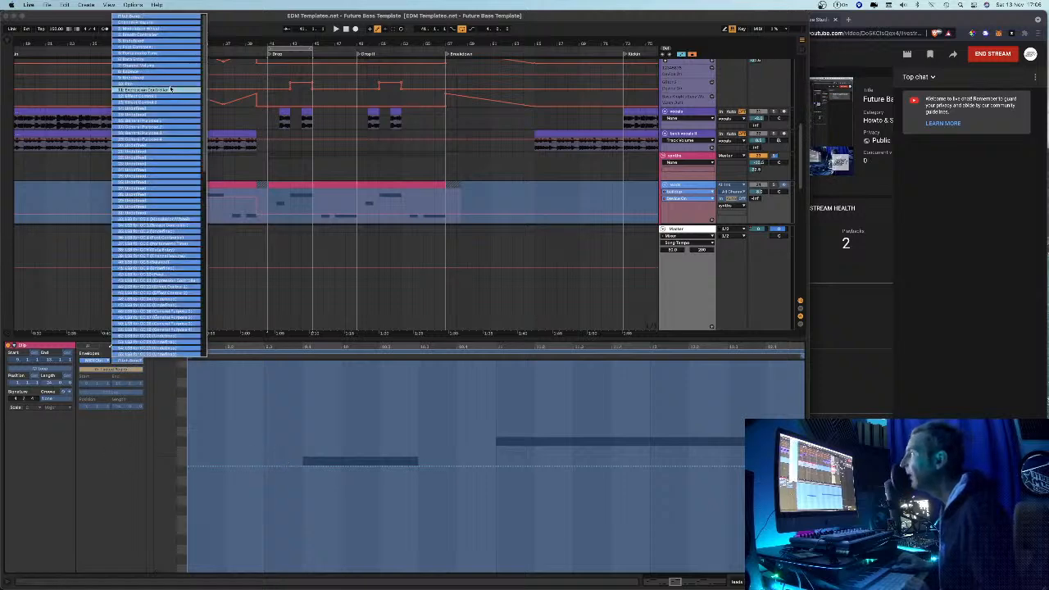
pyautogui.click(127, 26)
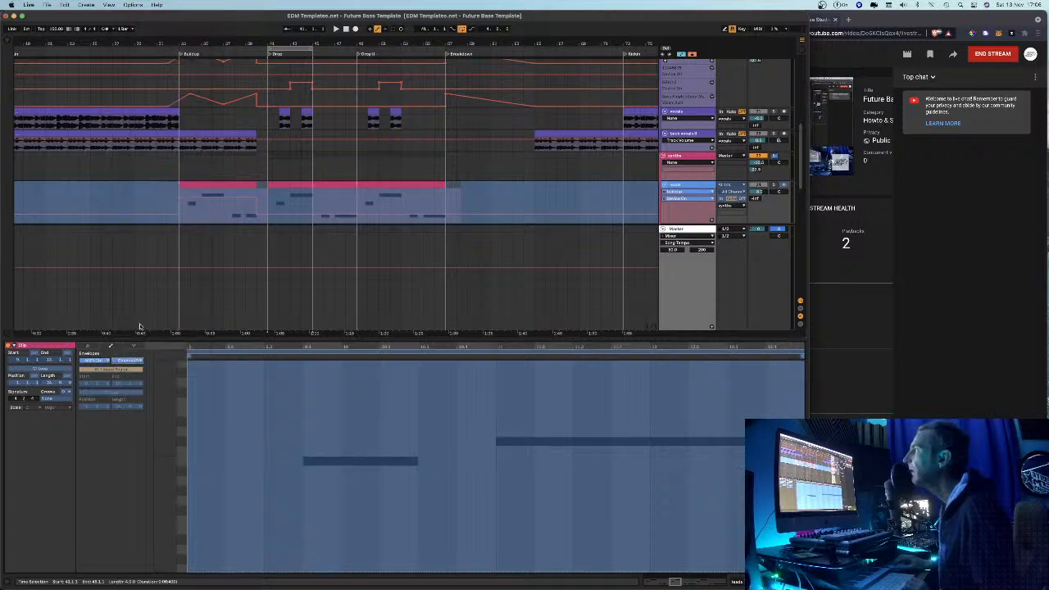
pyautogui.click(131, 363)
pyautogui.click(157, 21)
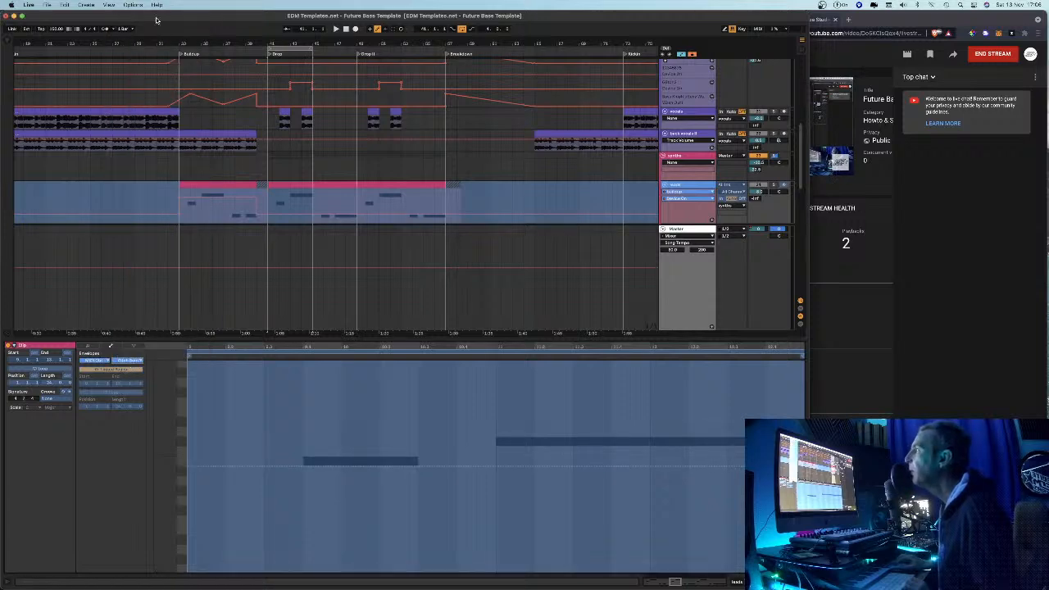
pyautogui.moveTo(465, 345); pyautogui.dragTo(465, 282)
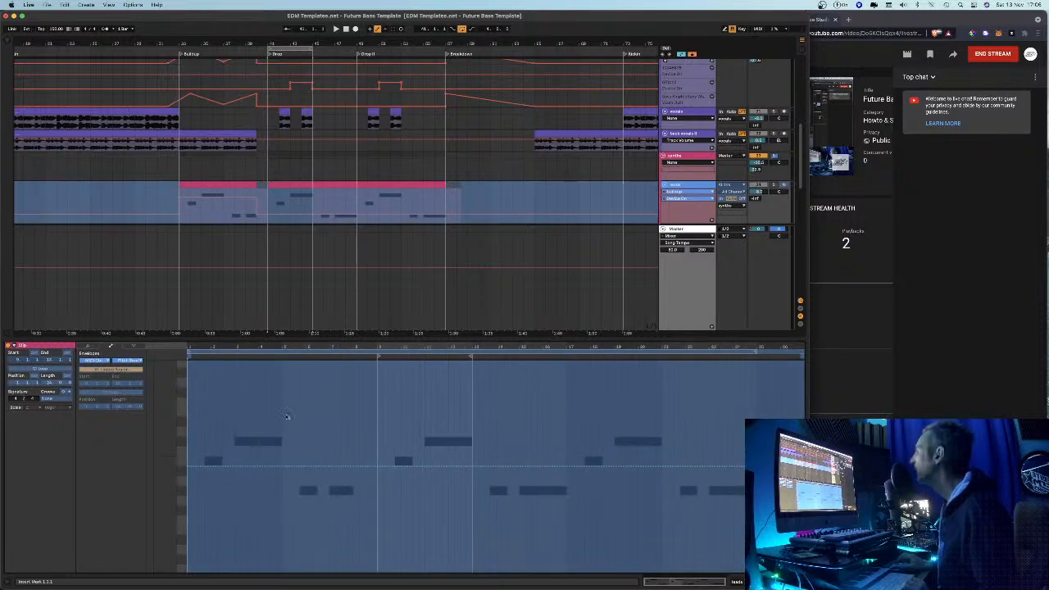
# Display the upper leads clip's notes and turn on its scale highlighting with B Major
pyautogui.click(88, 345)
pyautogui.scroll(5, 225, 444)
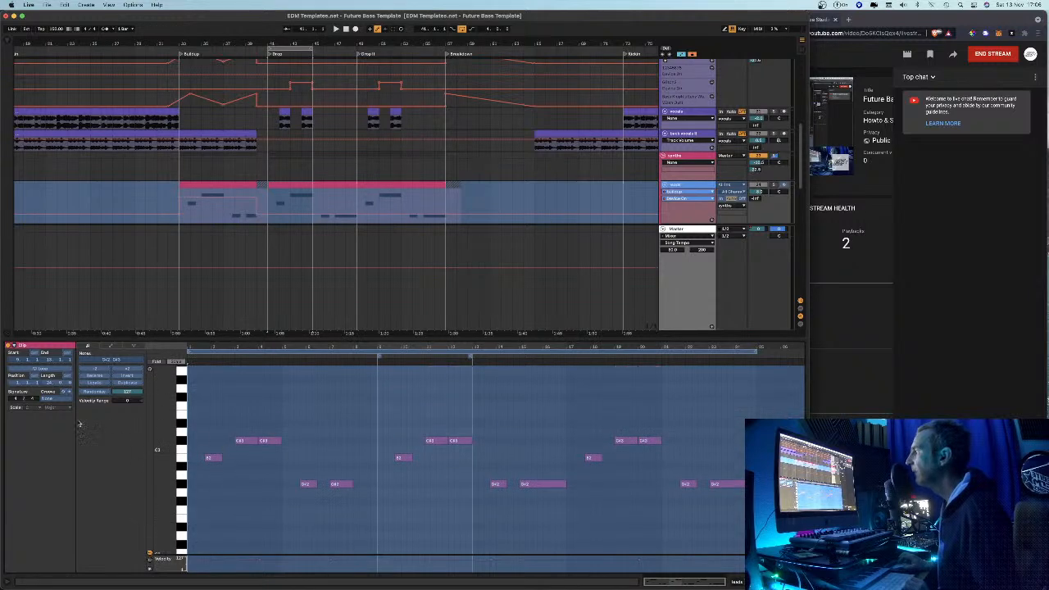
pyautogui.click(15, 406)
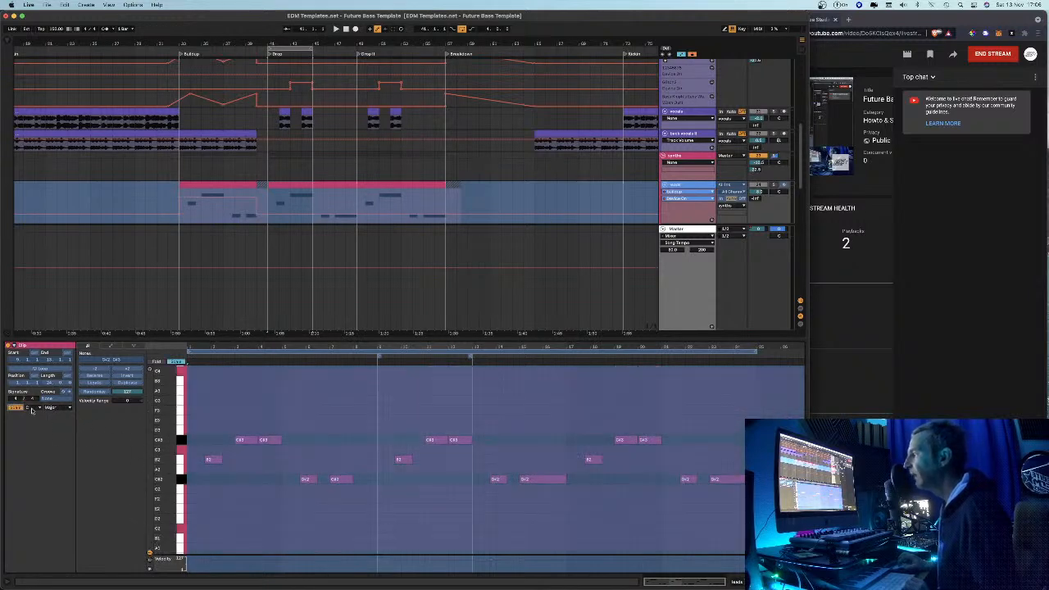
pyautogui.click(32, 407)
pyautogui.click(34, 481)
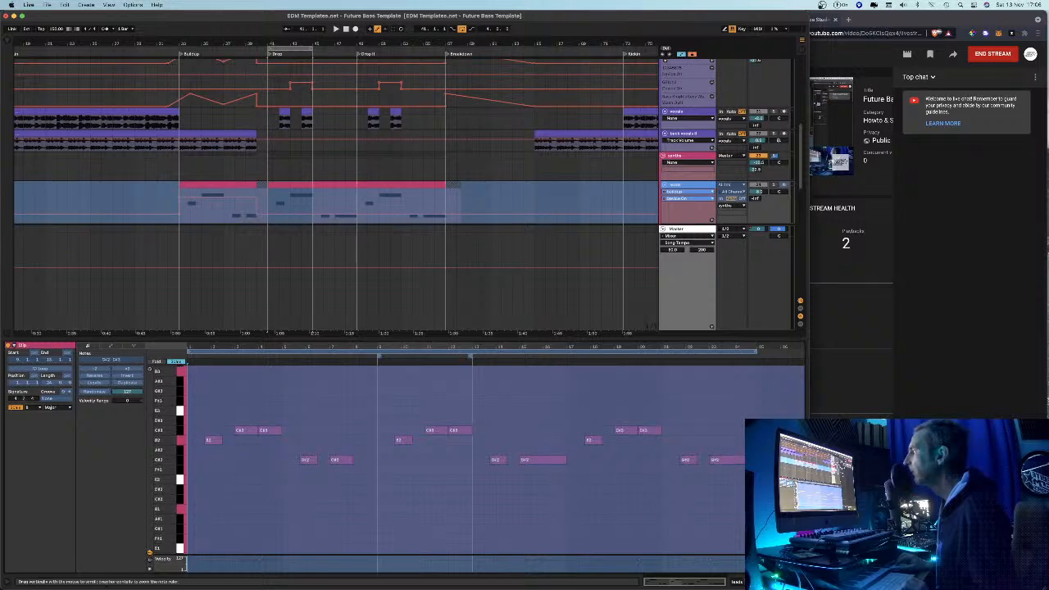
# Try Minor as the leads clip's highlighted scale and set it back to Major
pyautogui.moveTo(161, 449); pyautogui.dragTo(161, 443)
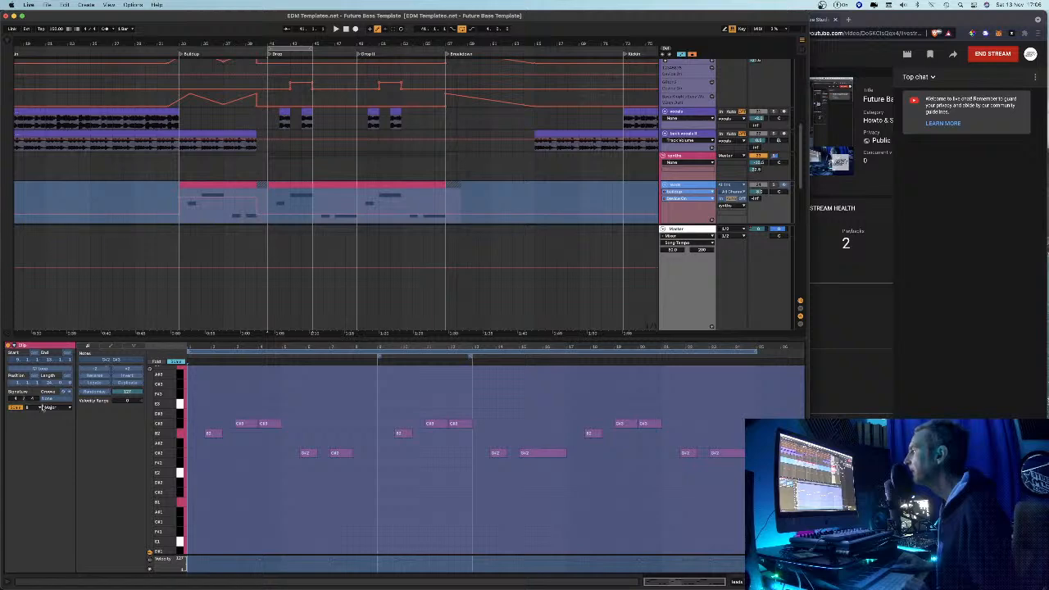
pyautogui.click(68, 407)
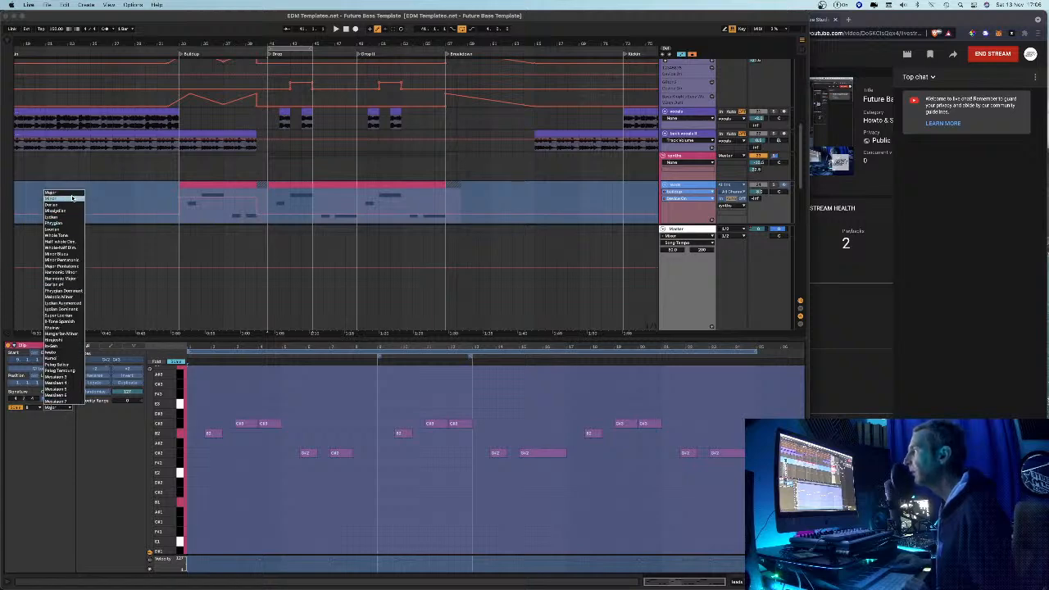
pyautogui.click(78, 222)
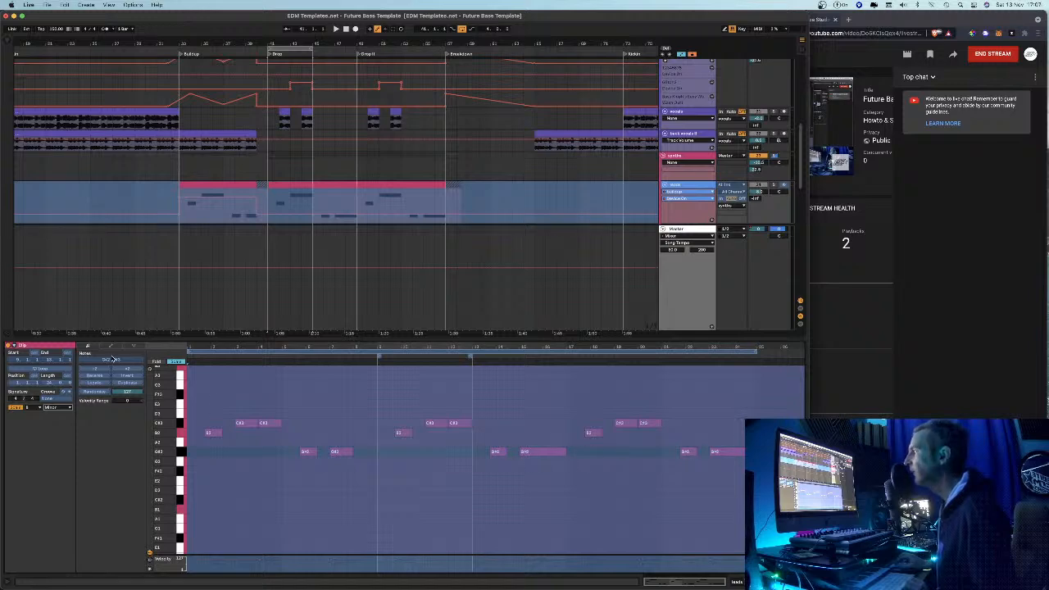
pyautogui.click(62, 408)
pyautogui.click(64, 197)
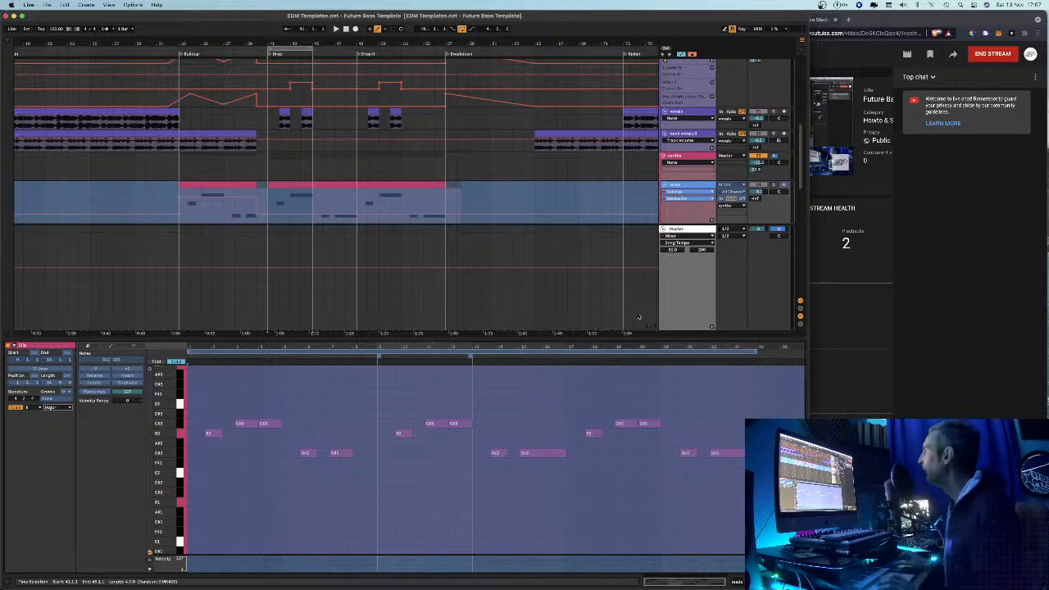
# Hide the clip's note editor and unfold the ambience and stomp tracks in the fx group
pyautogui.click(801, 582)
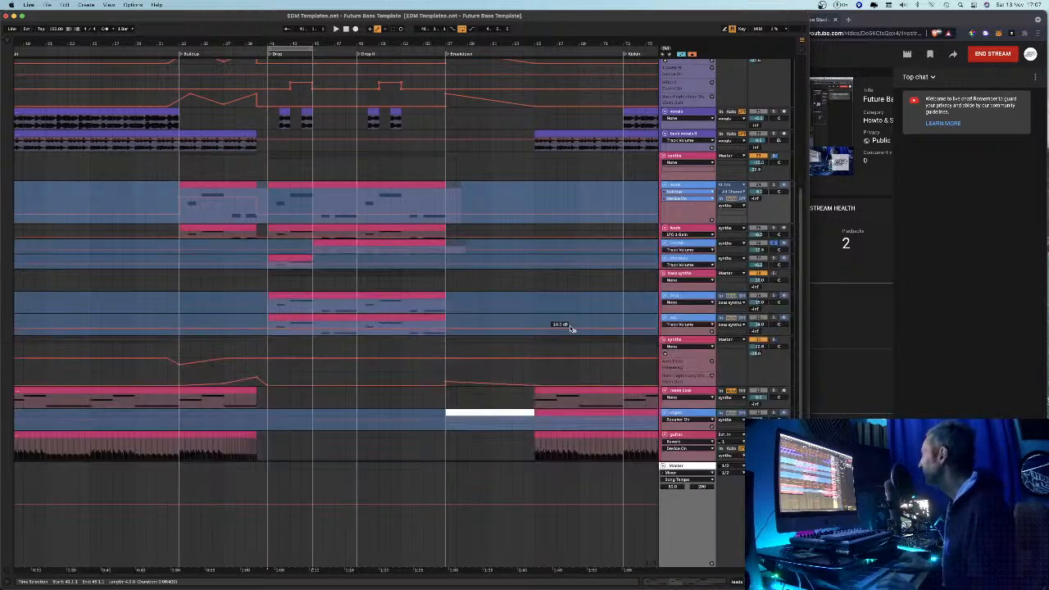
pyautogui.scroll(-5, 547, 337)
pyautogui.scroll(10, 472, 228)
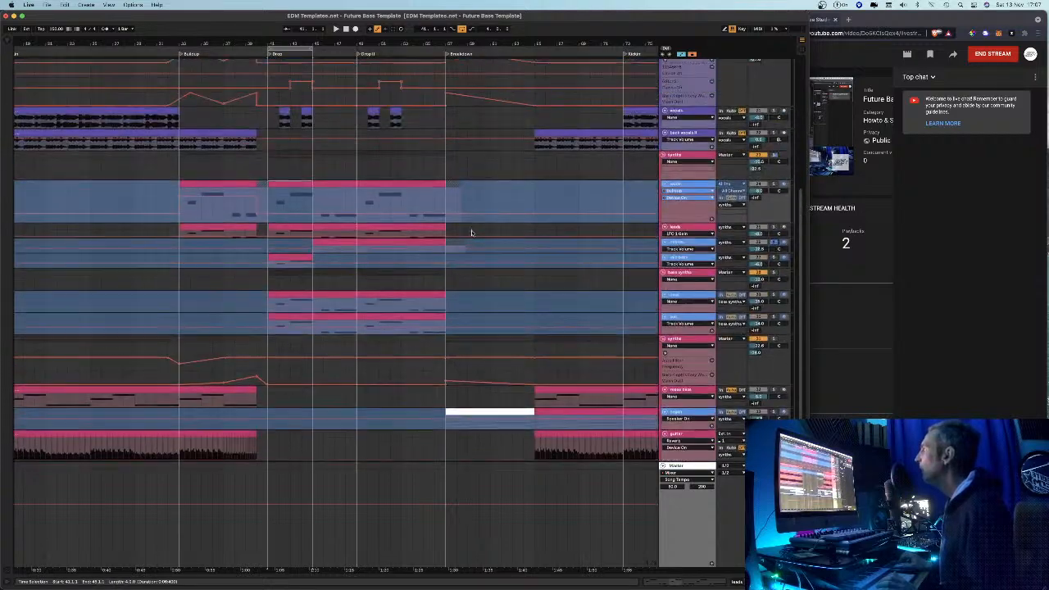
pyautogui.press('-')
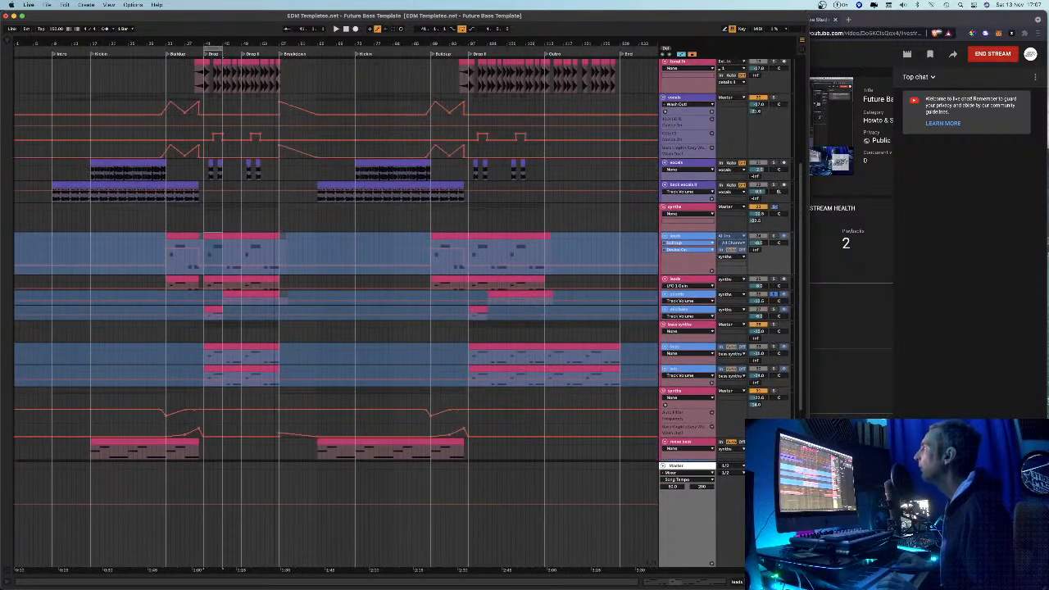
pyautogui.scroll(-5, 335, 258)
pyautogui.scroll(-5, 335, 258)
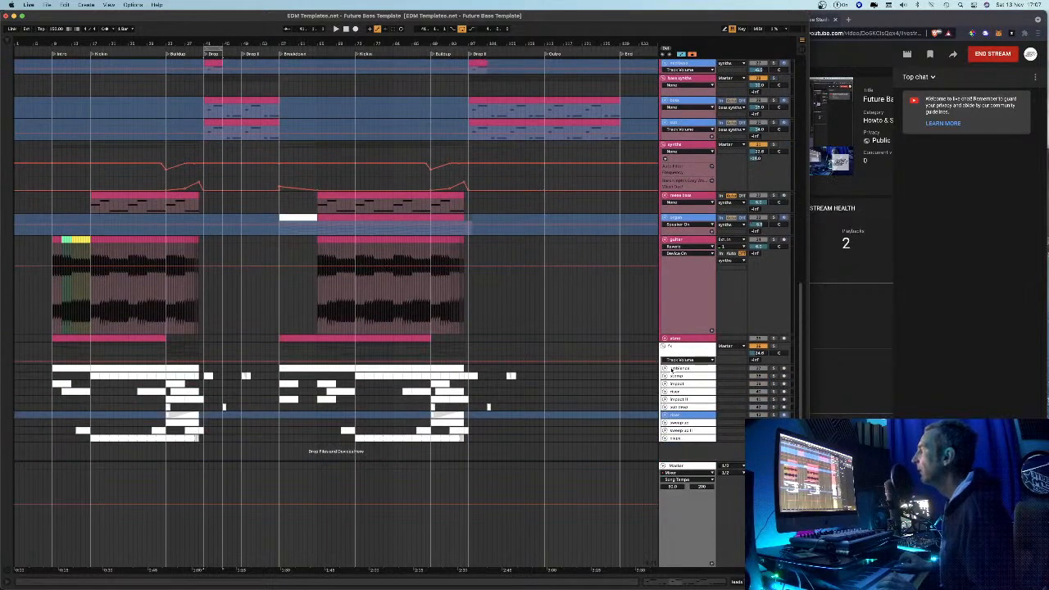
pyautogui.click(663, 369)
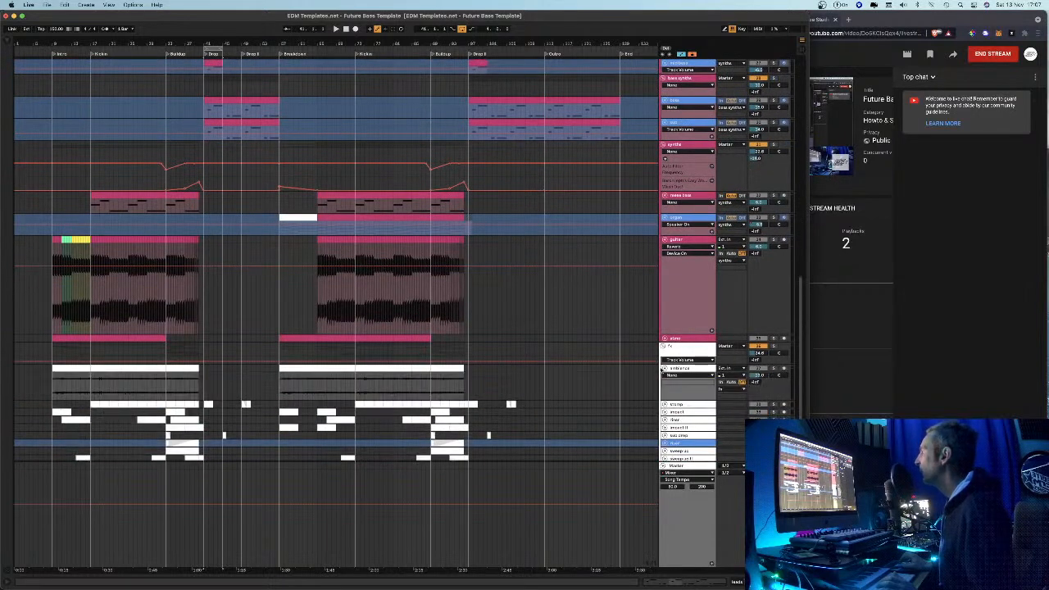
pyautogui.scroll(-1, 664, 369)
pyautogui.click(664, 376)
pyautogui.scroll(-1, 664, 375)
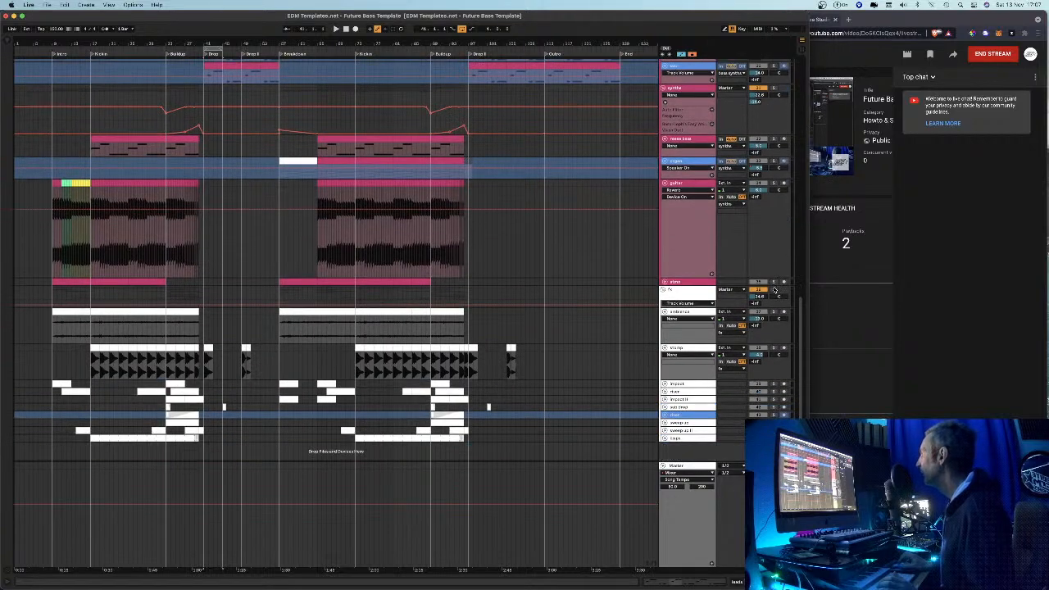
# Solo the fx group and play it from the Intro, unfolding its bottom track to show the waveforms
pyautogui.press('space')
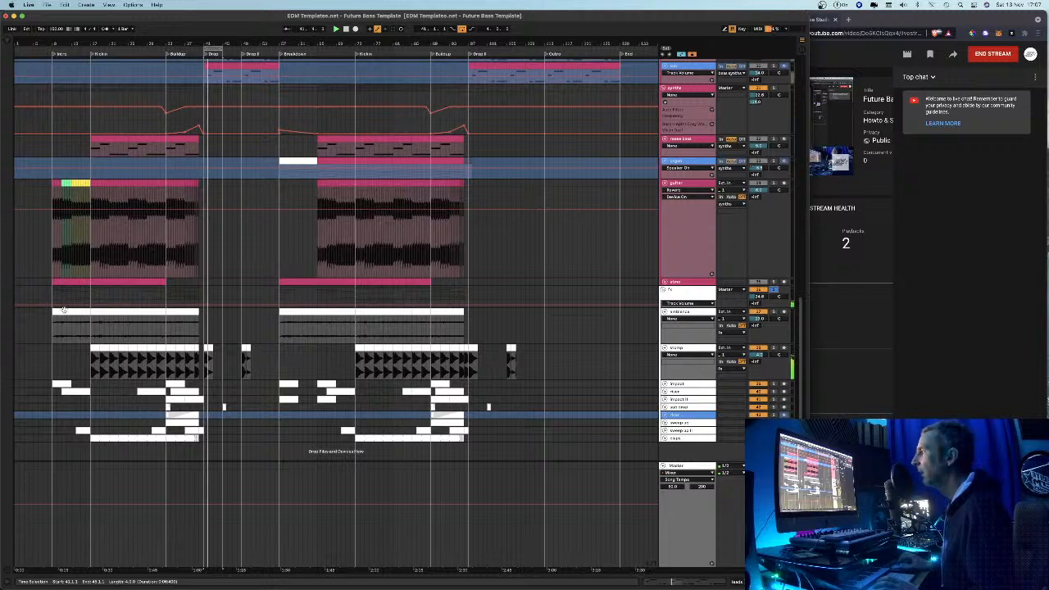
pyautogui.click(395, 322)
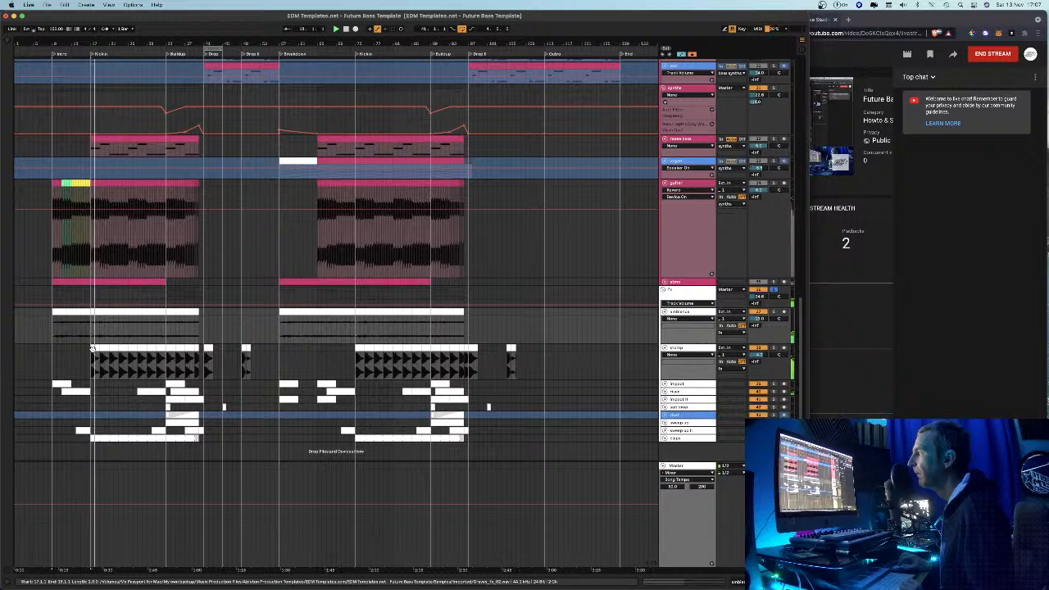
pyautogui.click(665, 439)
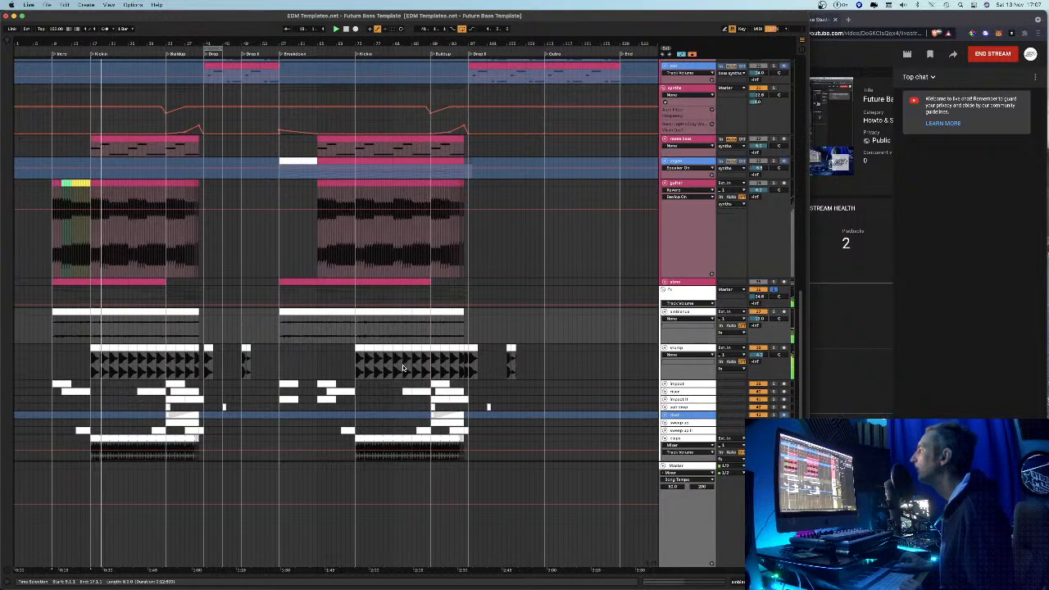
pyautogui.scroll(-1, 78, 114)
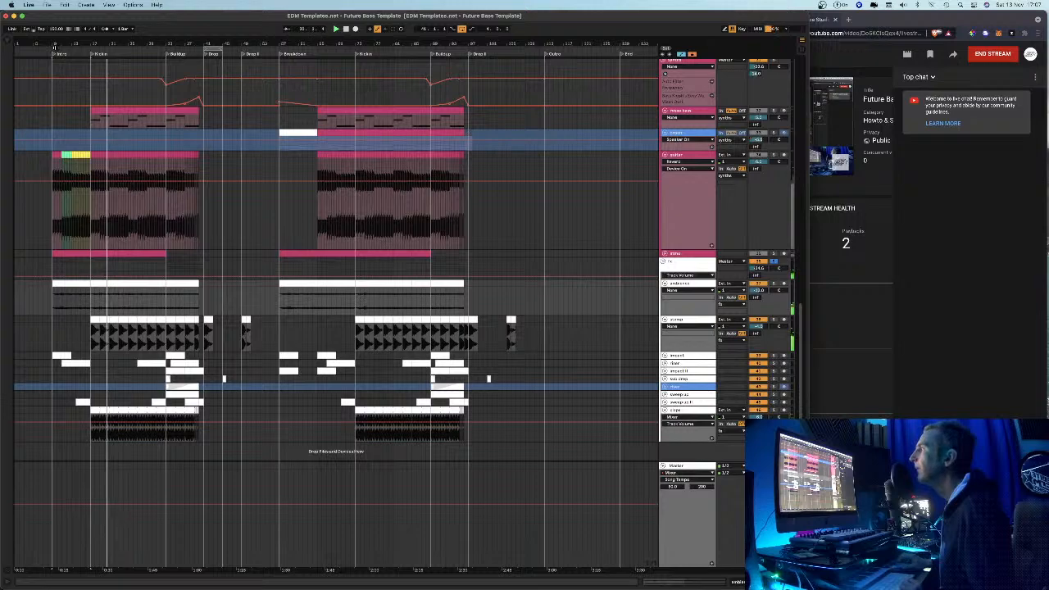
pyautogui.moveTo(61, 45); pyautogui.dragTo(60, 105)
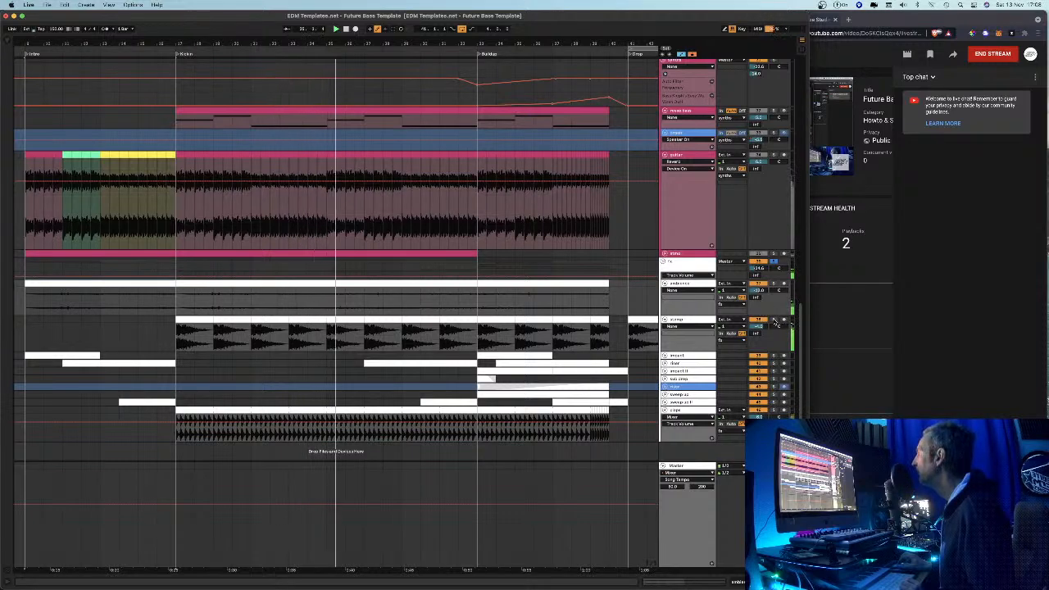
pyautogui.press('space')
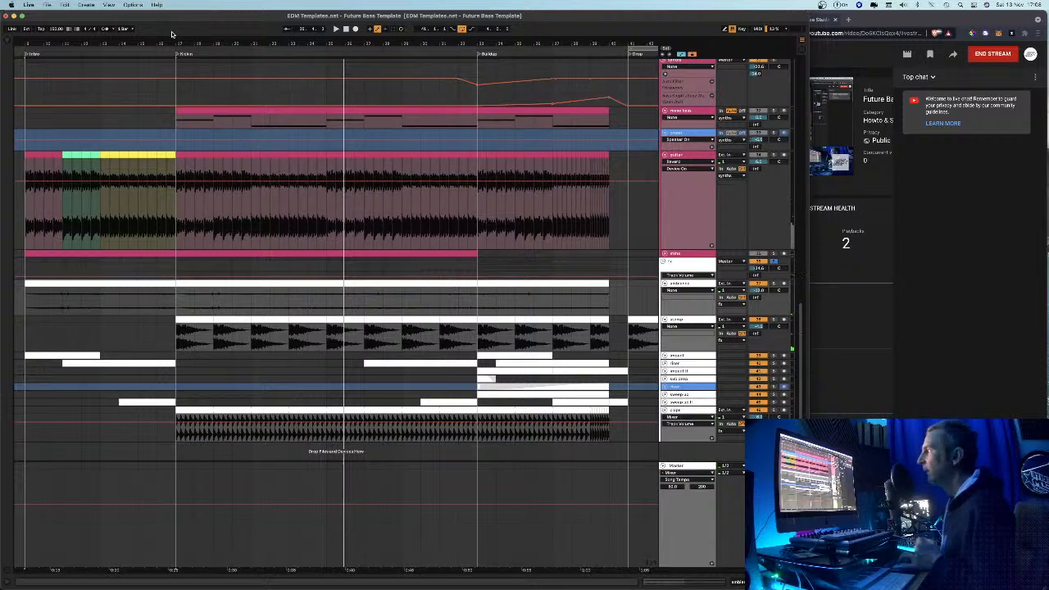
# Solo the stomp track, play it briefly from bar 17, and clear the solo
pyautogui.moveTo(177, 45); pyautogui.dragTo(214, 46)
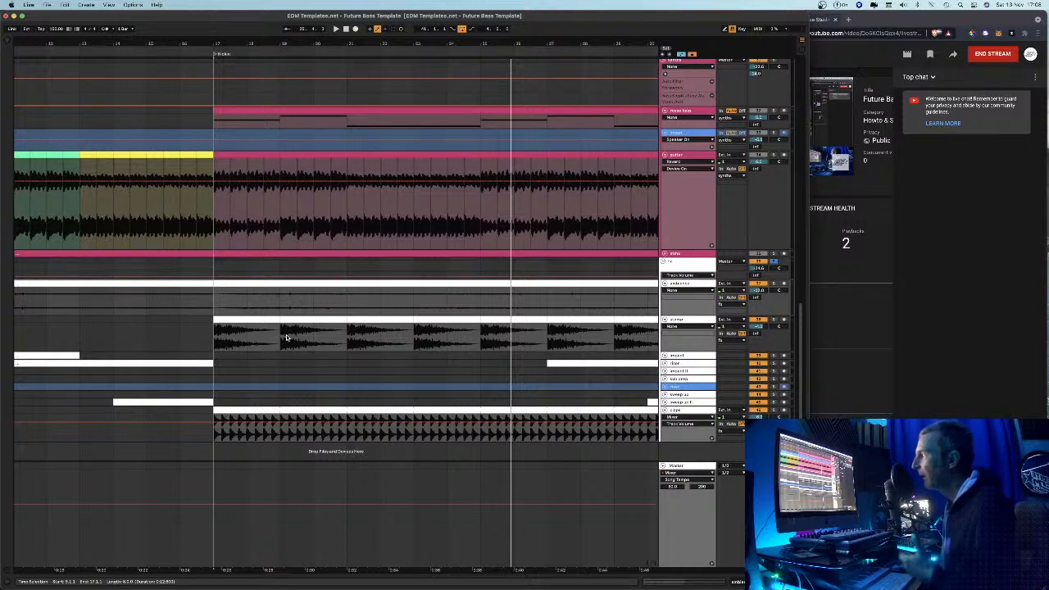
pyautogui.click(773, 319)
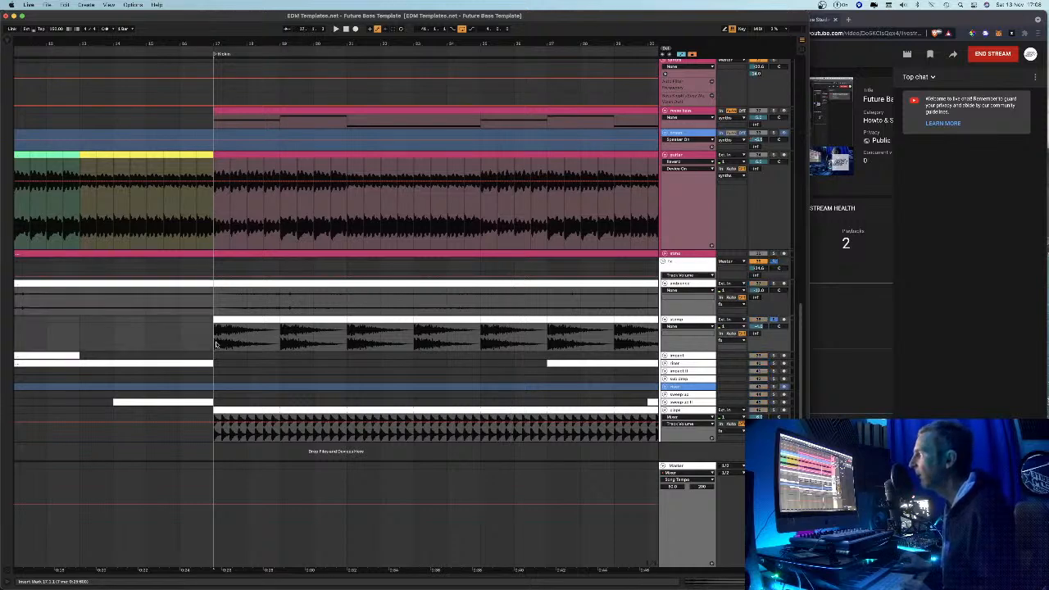
pyautogui.press('space')
pyautogui.press('space')
pyautogui.click(773, 321)
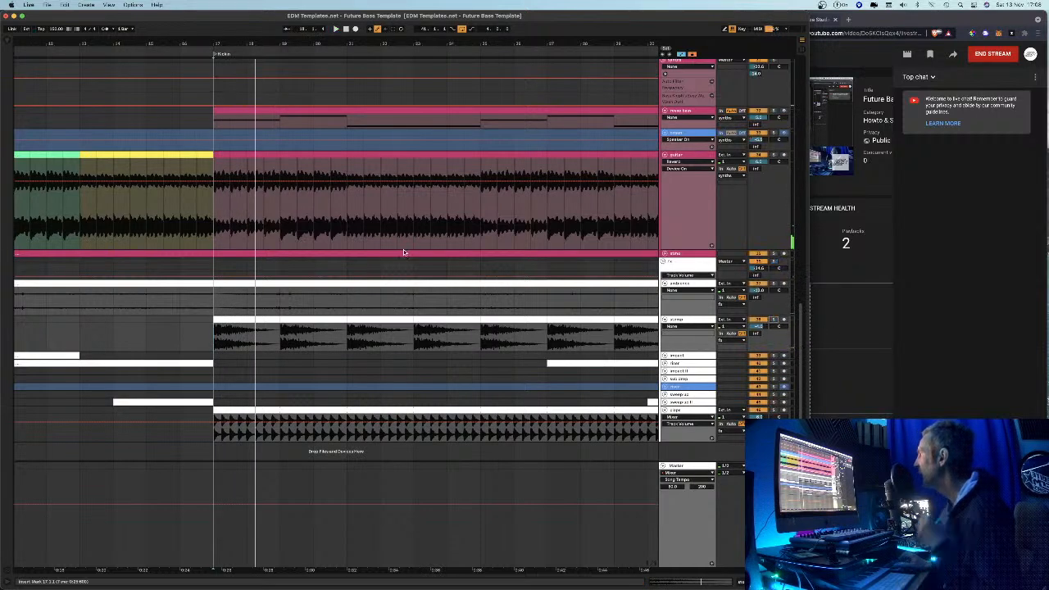
# Unfold the impact, upper riser and sweep up tracks in the fx group
pyautogui.moveTo(212, 43); pyautogui.dragTo(206, 7)
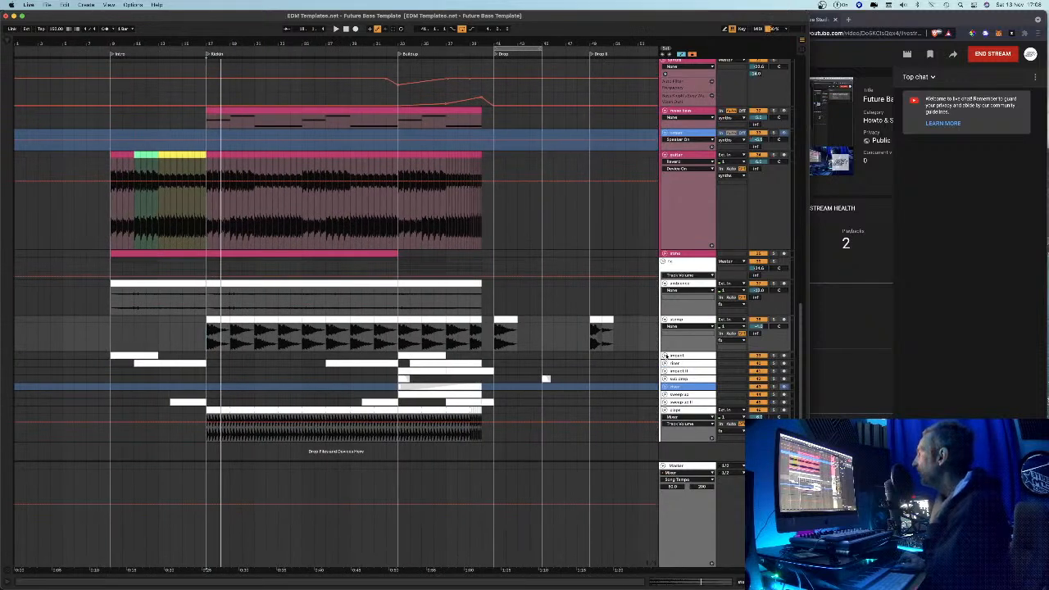
pyautogui.click(665, 356)
pyautogui.click(665, 392)
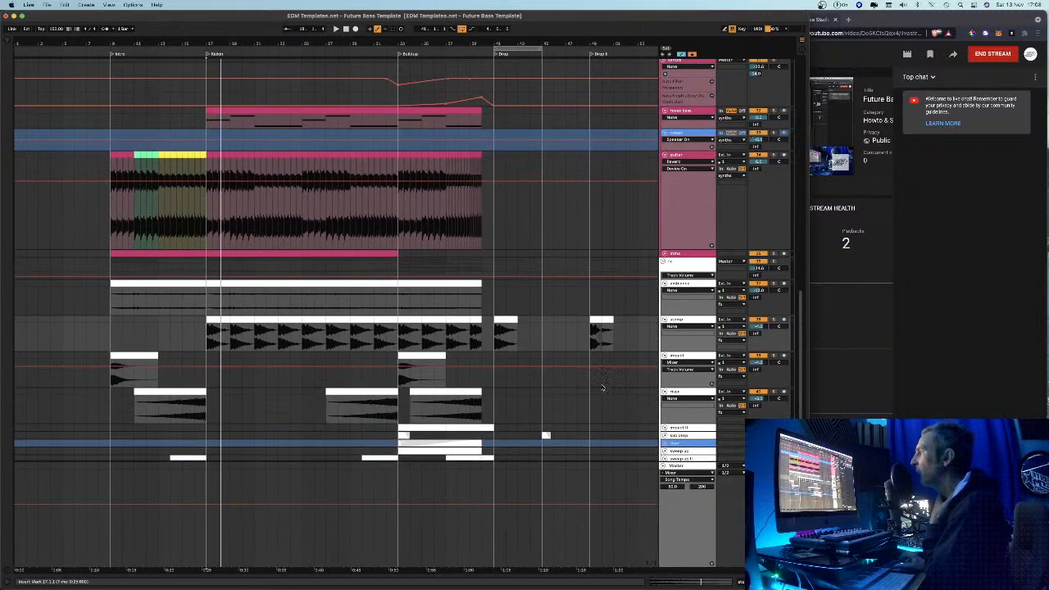
pyautogui.scroll(-3, 604, 389)
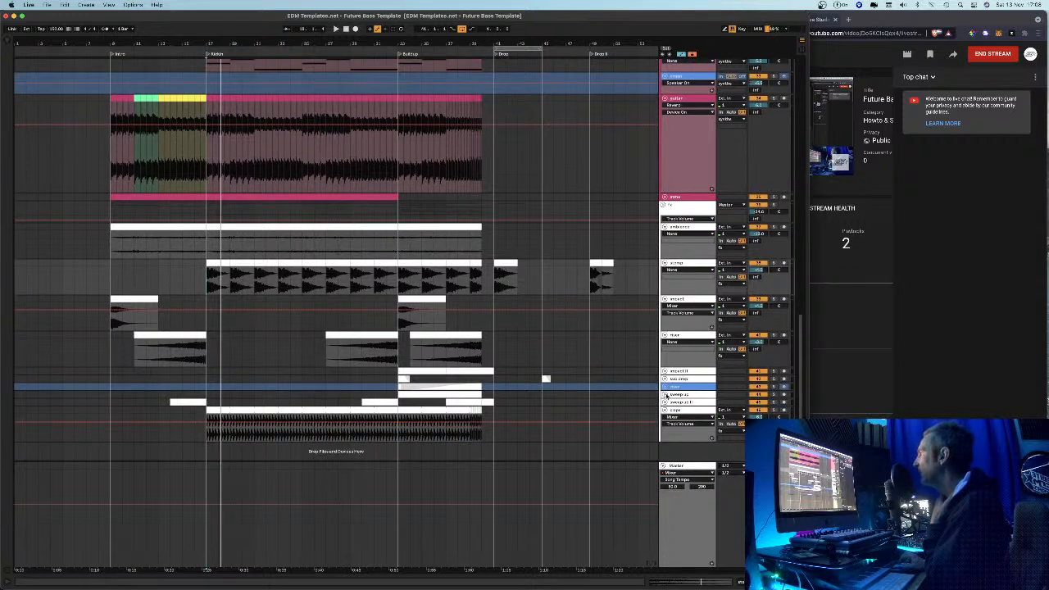
pyautogui.click(664, 394)
# Unfold the sweep up II, lower riser, impact II and sub drop tracks to show their waveforms
pyautogui.scroll(-2, 663, 400)
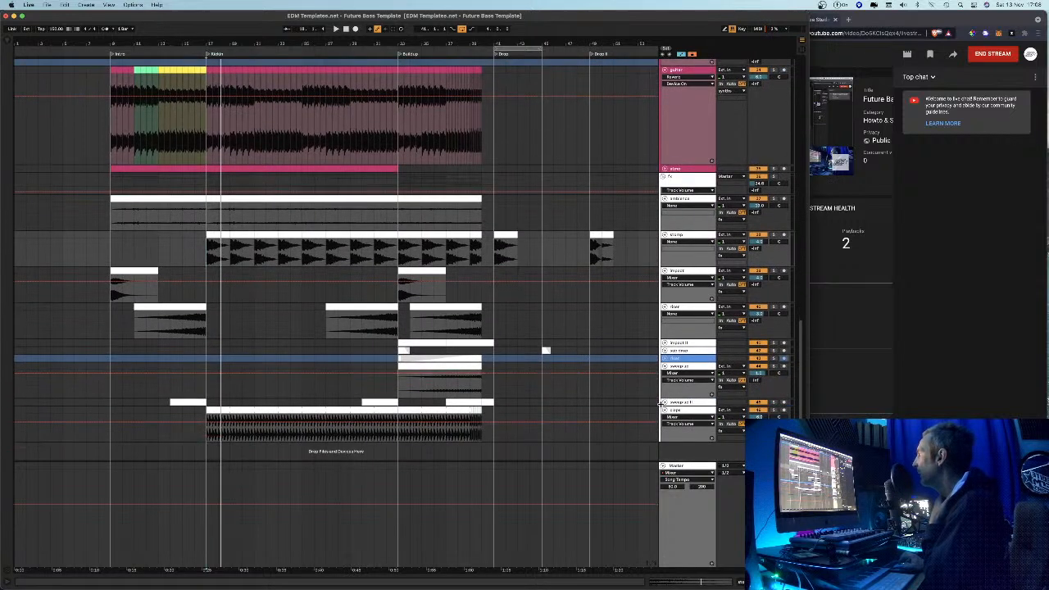
pyautogui.click(664, 403)
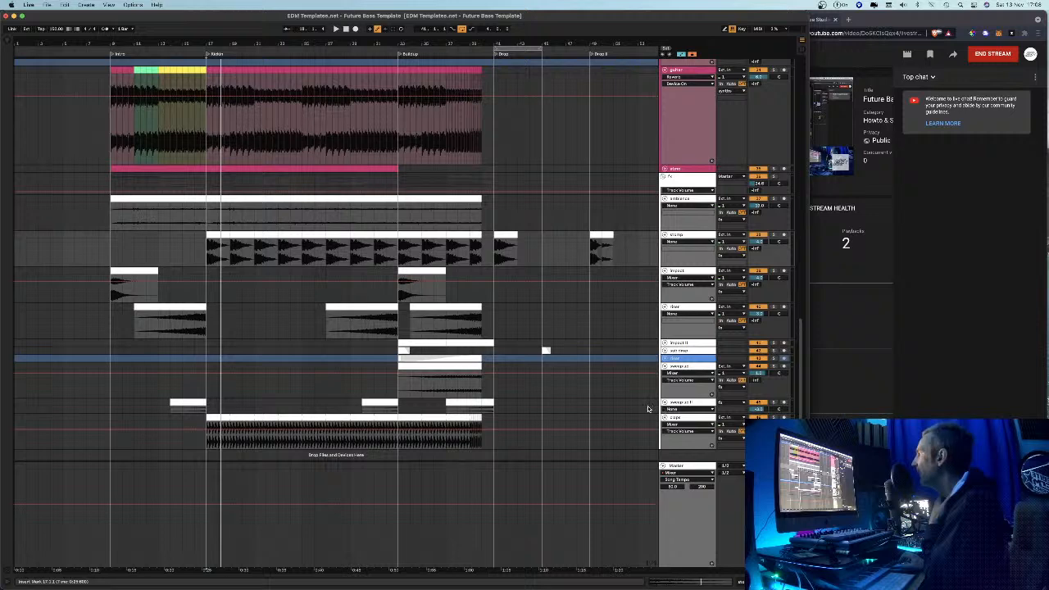
pyautogui.scroll(-1, 574, 395)
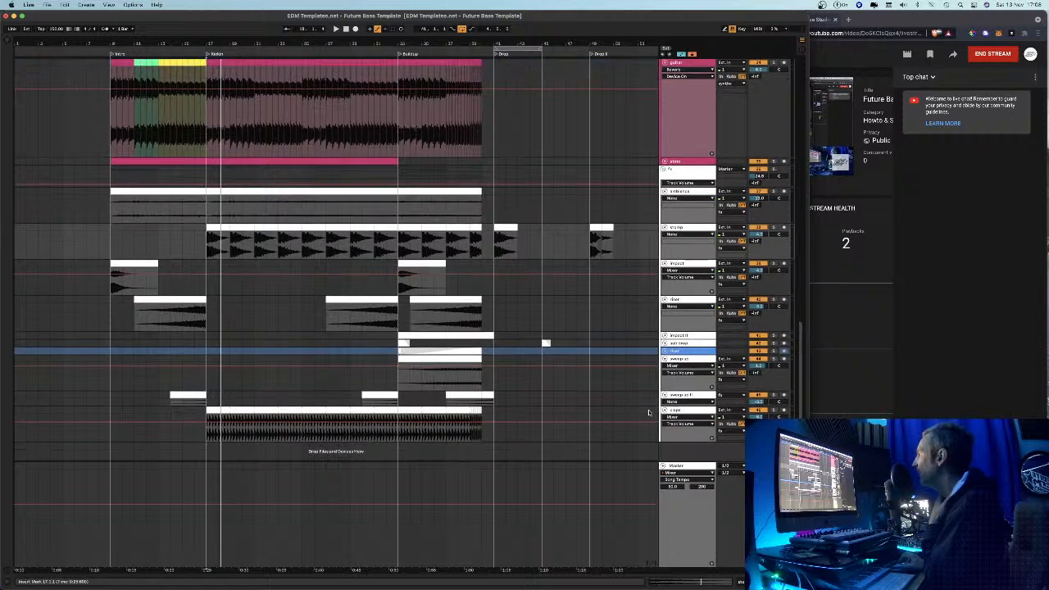
pyautogui.click(664, 352)
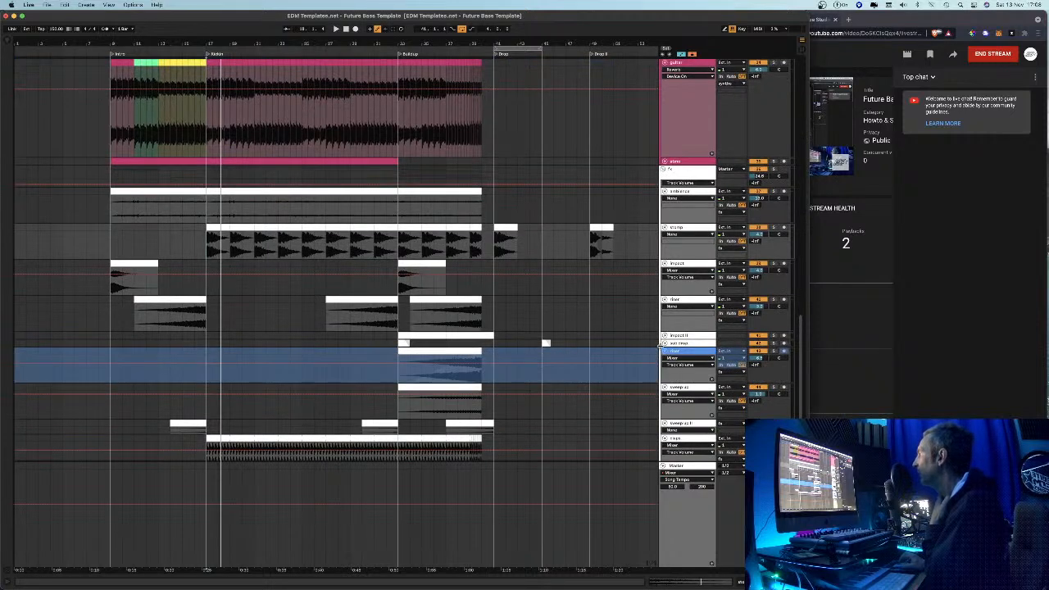
pyautogui.click(664, 336)
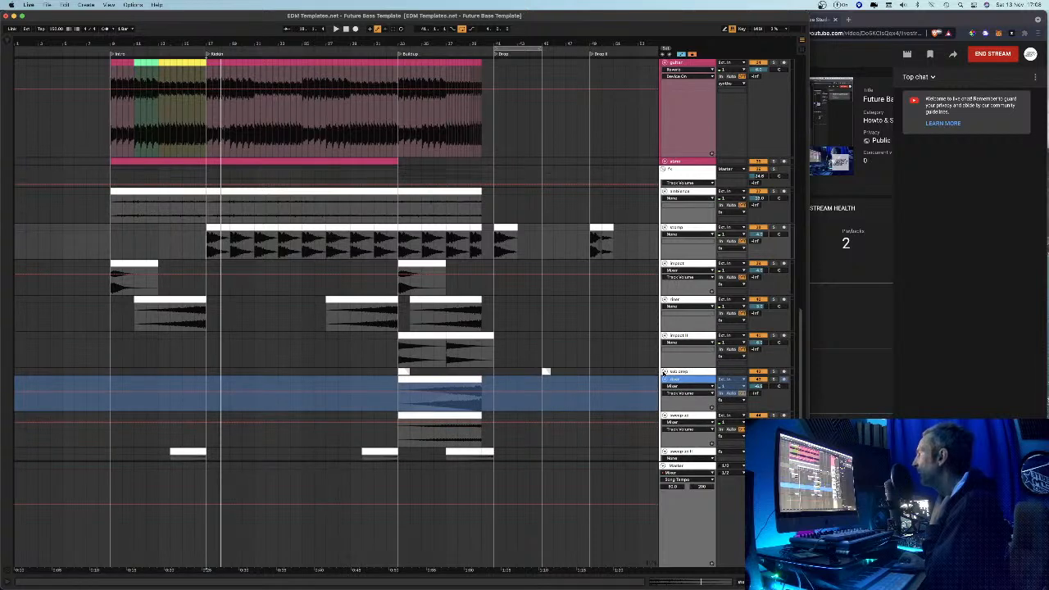
pyautogui.click(664, 371)
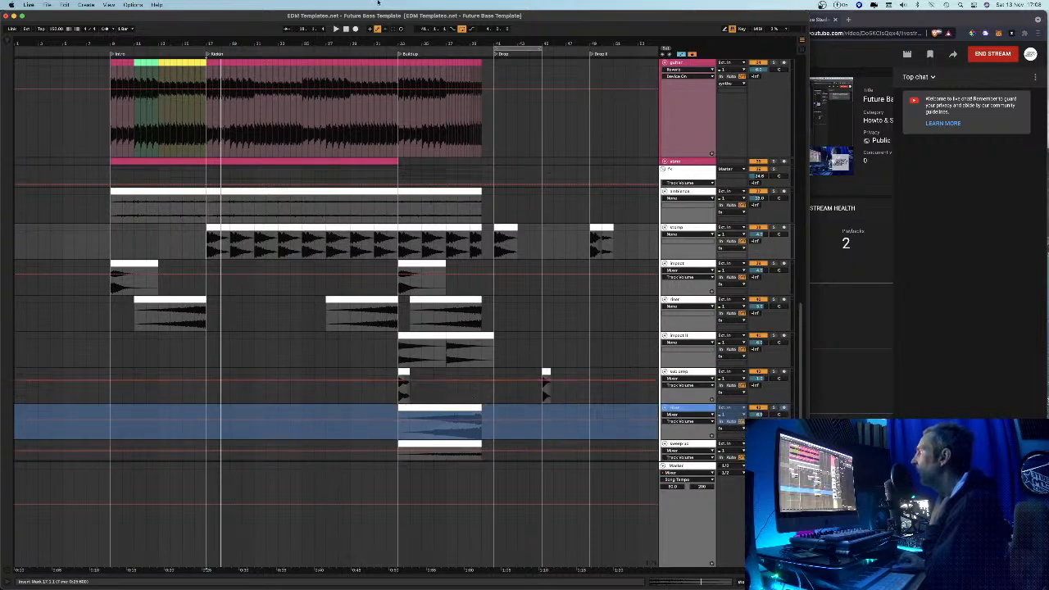
# Examine the impact clips at the Breakdown and how the fx clips are placed across the whole arrangement
pyautogui.moveTo(404, 45); pyautogui.dragTo(403, 4)
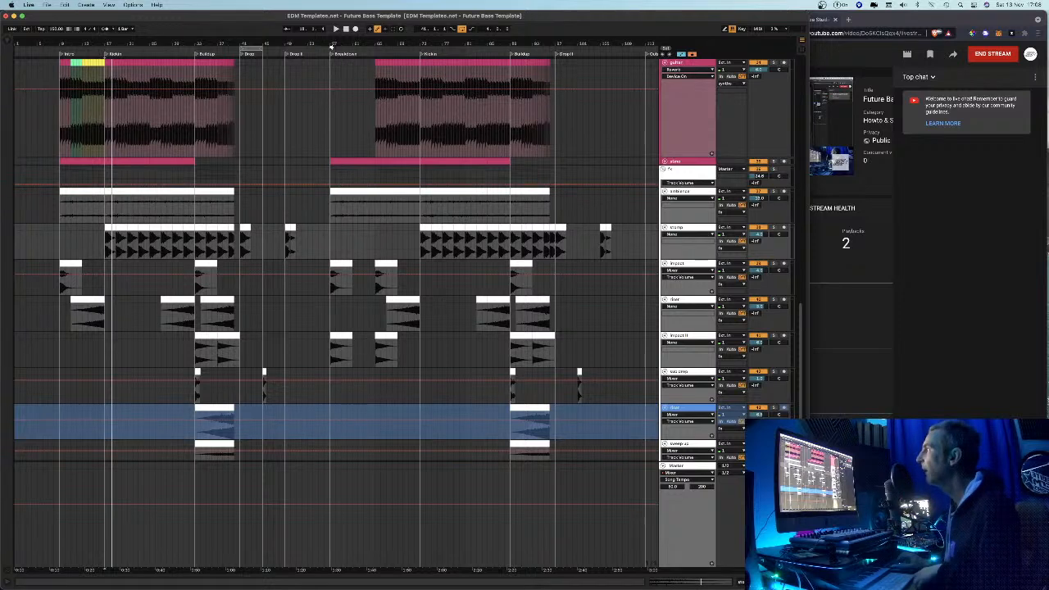
pyautogui.moveTo(332, 45); pyautogui.dragTo(332, 77)
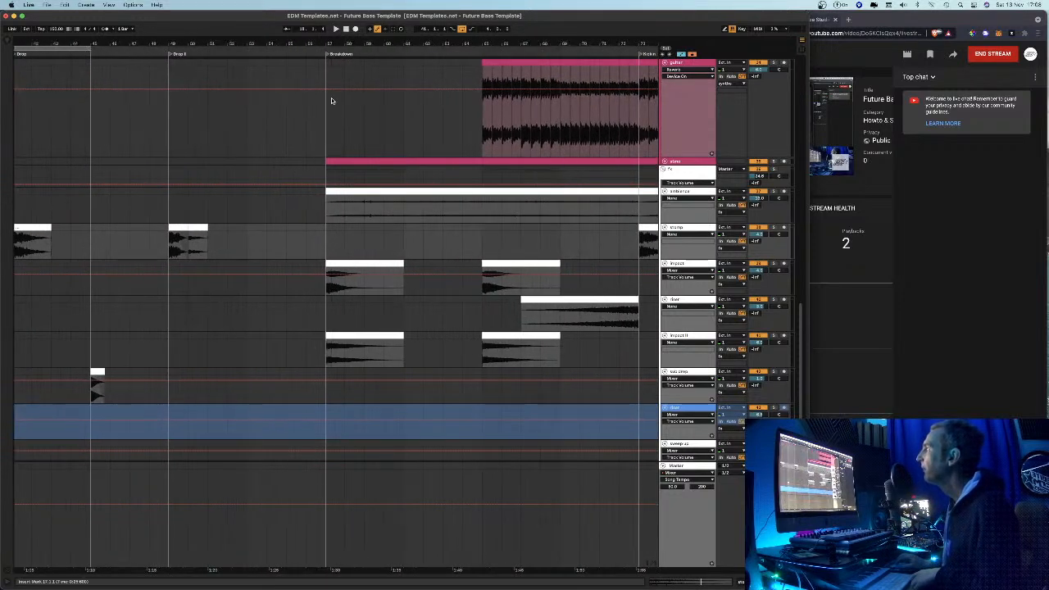
pyautogui.rightClick(356, 314)
pyautogui.click(431, 383)
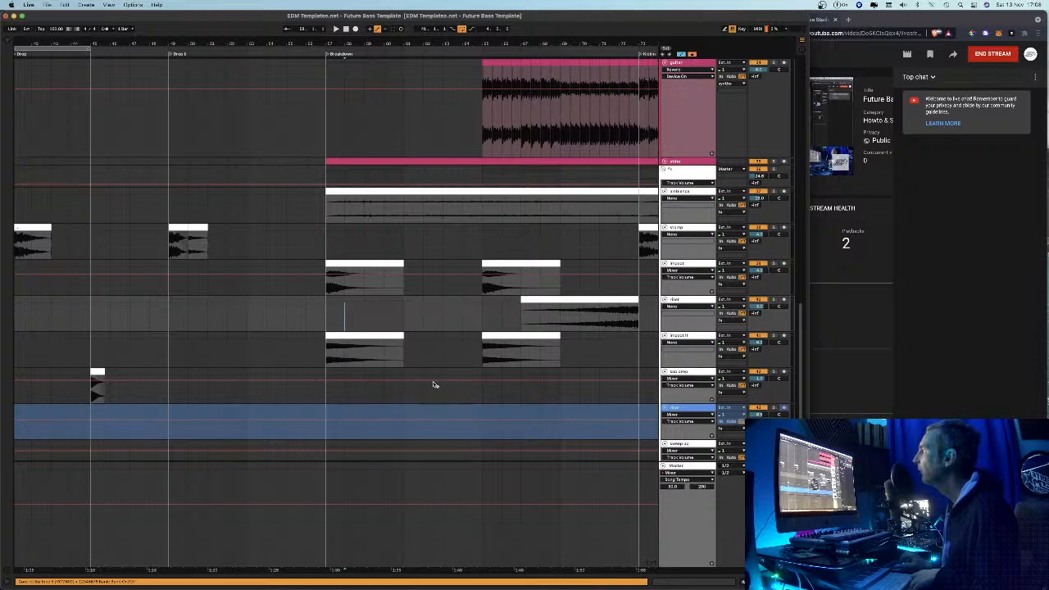
pyautogui.rightClick(355, 326)
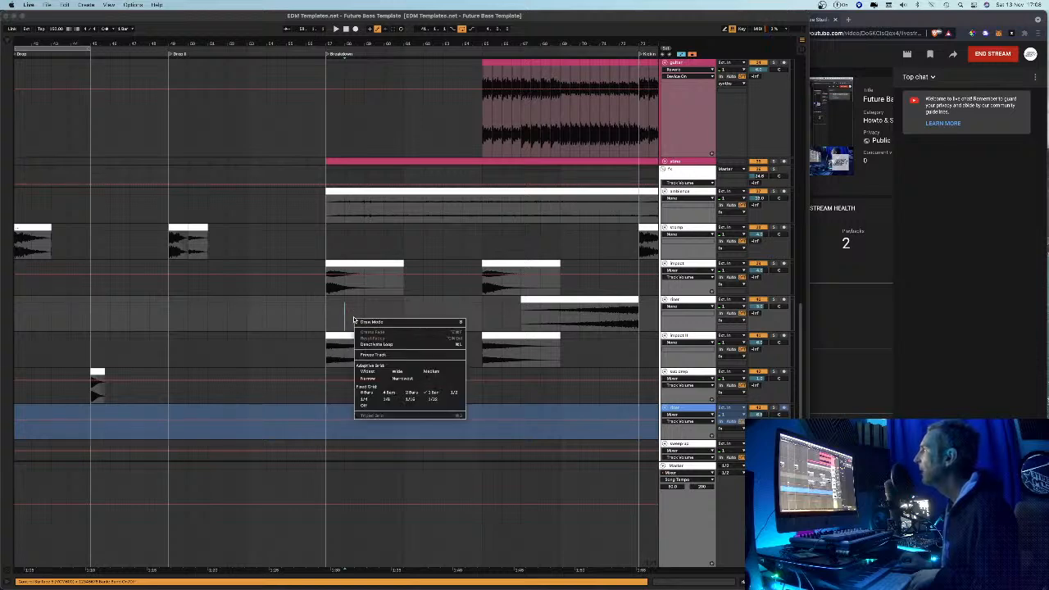
pyautogui.click(391, 391)
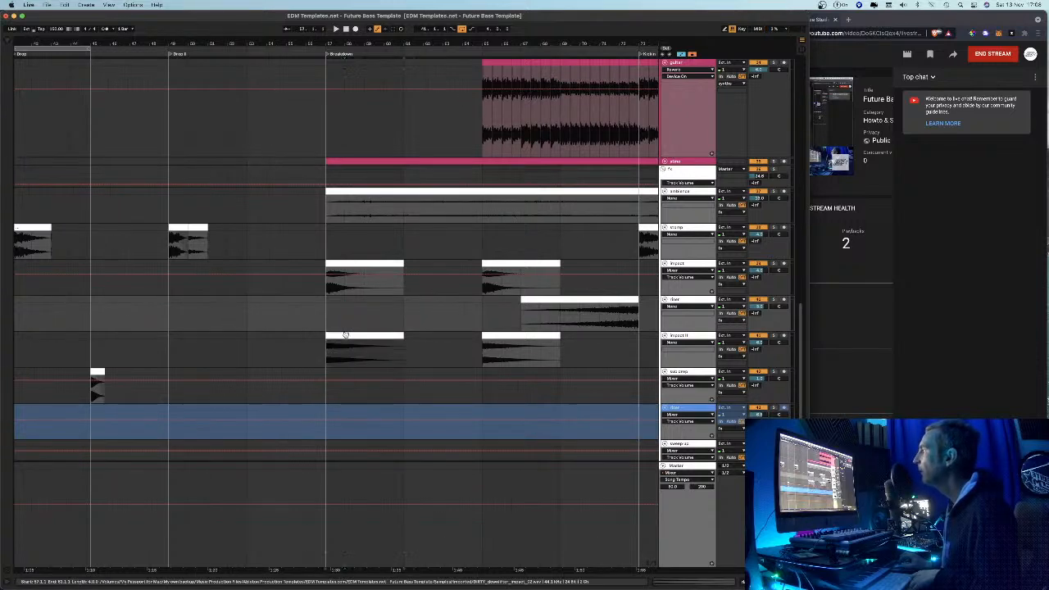
pyautogui.moveTo(324, 41); pyautogui.dragTo(279, 41)
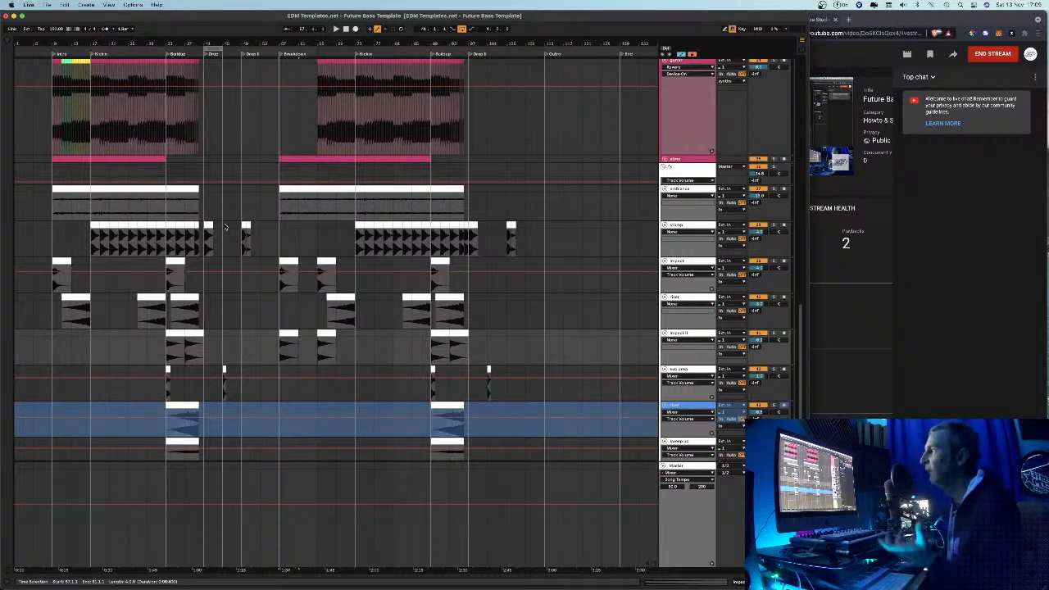
pyautogui.moveTo(52, 44)
pyautogui.mouseDown()
pyautogui.moveTo(52, 68)
pyautogui.moveTo(53, 51)
pyautogui.mouseUp()
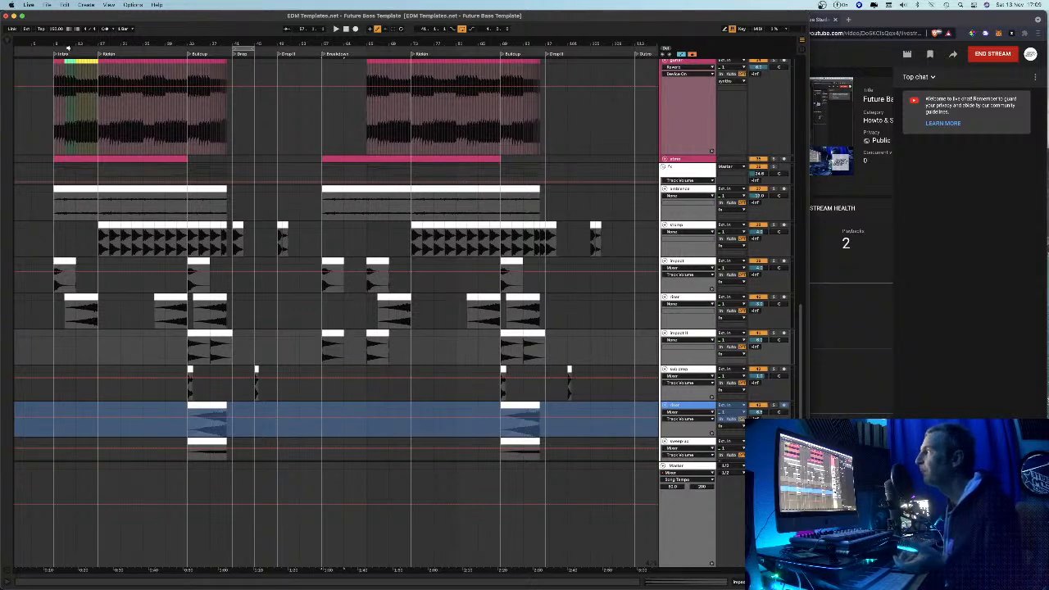
# Set the grid to 2 bars and select the two empty bars before the first riser clip in the Intro
pyautogui.moveTo(51, 42); pyautogui.dragTo(51, 131)
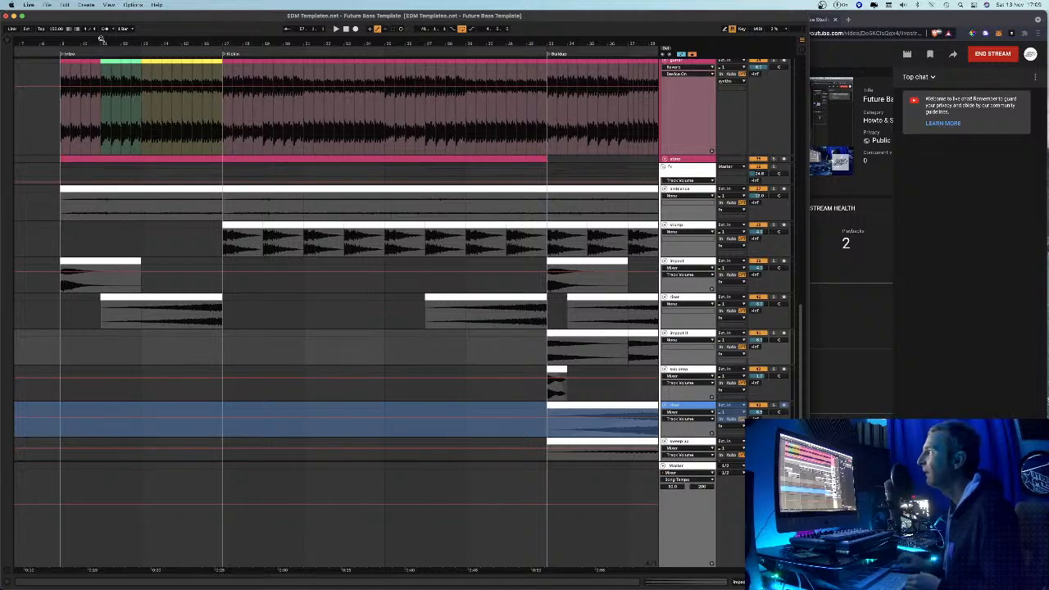
pyautogui.moveTo(100, 41); pyautogui.dragTo(100, 24)
pyautogui.scroll(-1, 99, 325)
pyautogui.rightClick(88, 316)
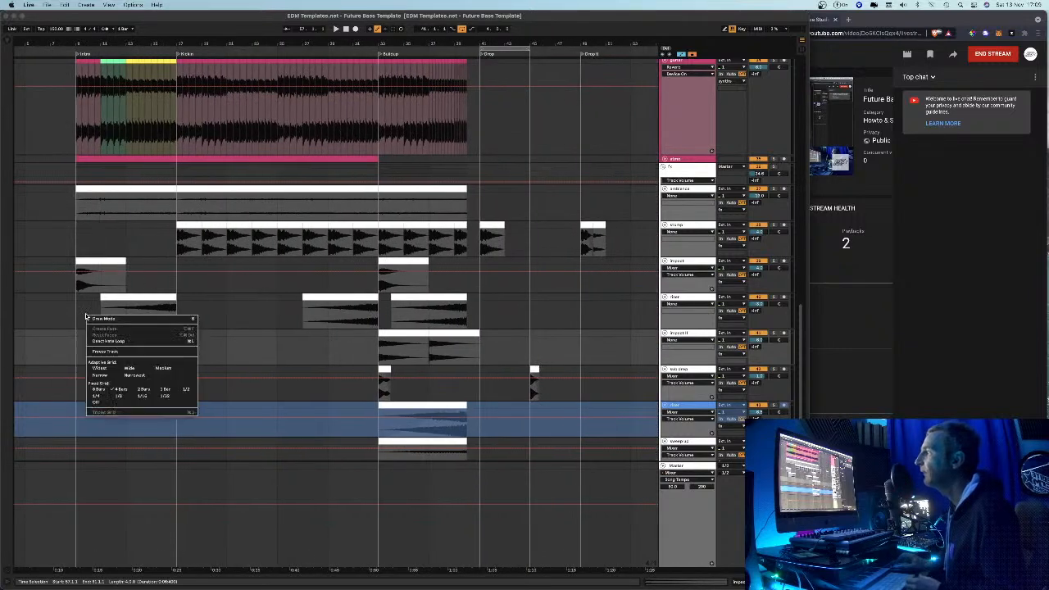
pyautogui.click(143, 389)
pyautogui.click(99, 317)
pyautogui.click(89, 305)
pyautogui.moveTo(82, 301); pyautogui.dragTo(96, 300)
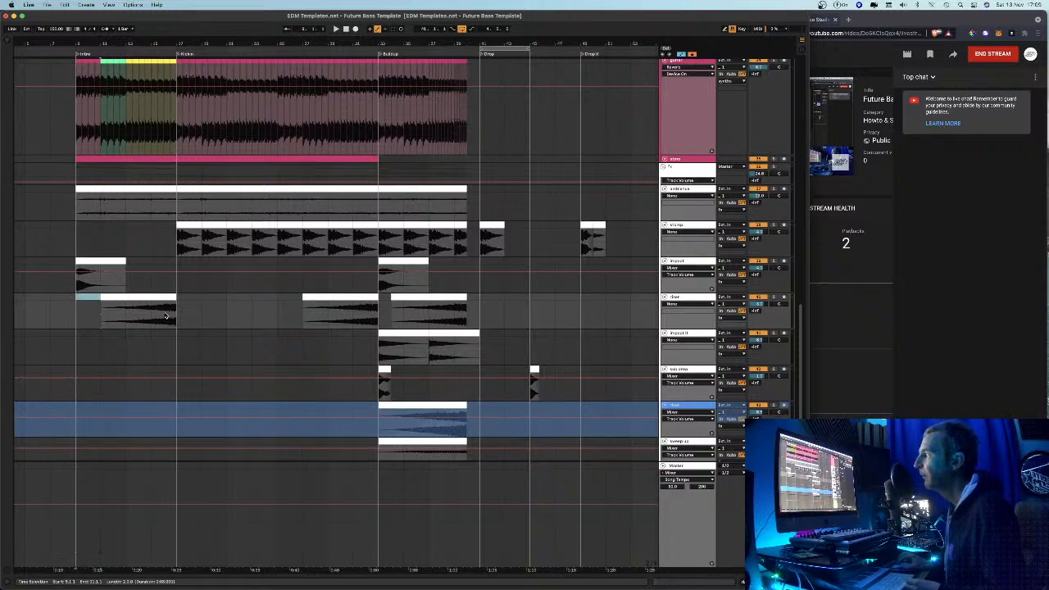
# Inspect the first impact clip in the Intro and the start of the stomp clips, selecting each in turn
pyautogui.scroll(-3, 117, 46)
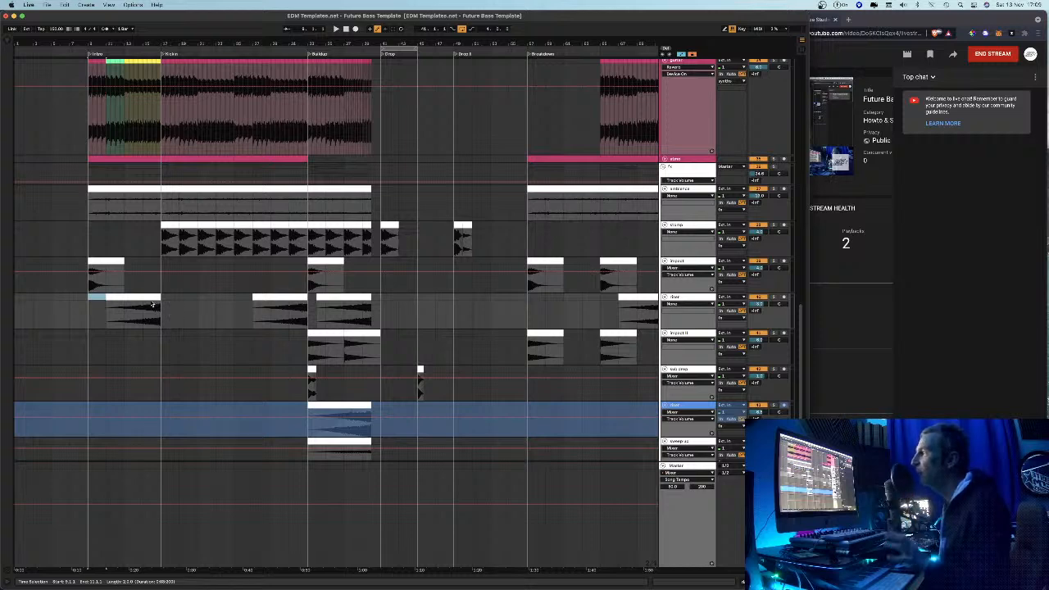
pyautogui.click(103, 261)
pyautogui.moveTo(124, 262); pyautogui.dragTo(121, 262)
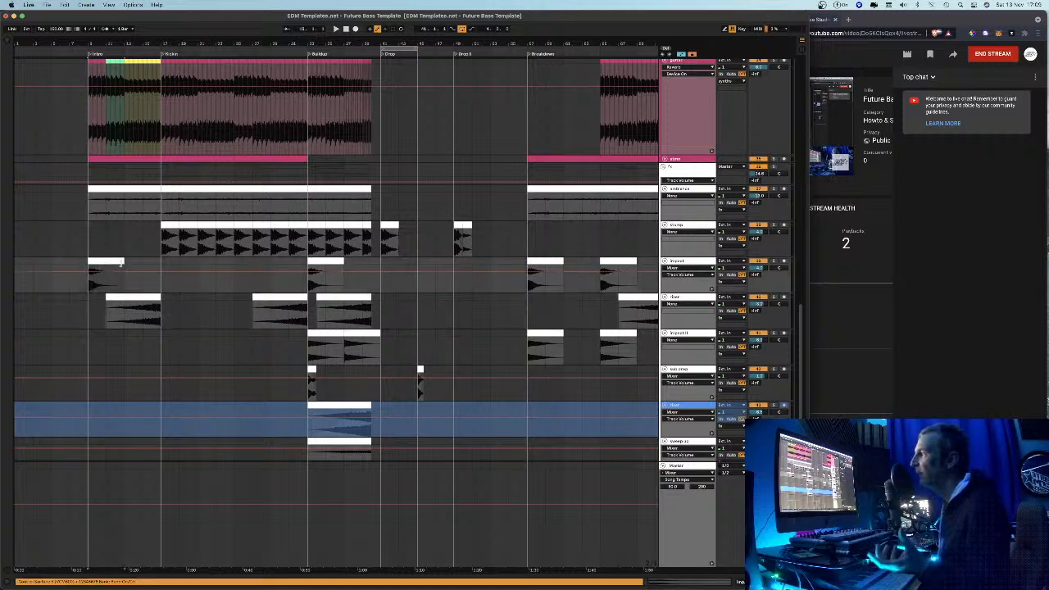
pyautogui.click(171, 227)
pyautogui.press('+')
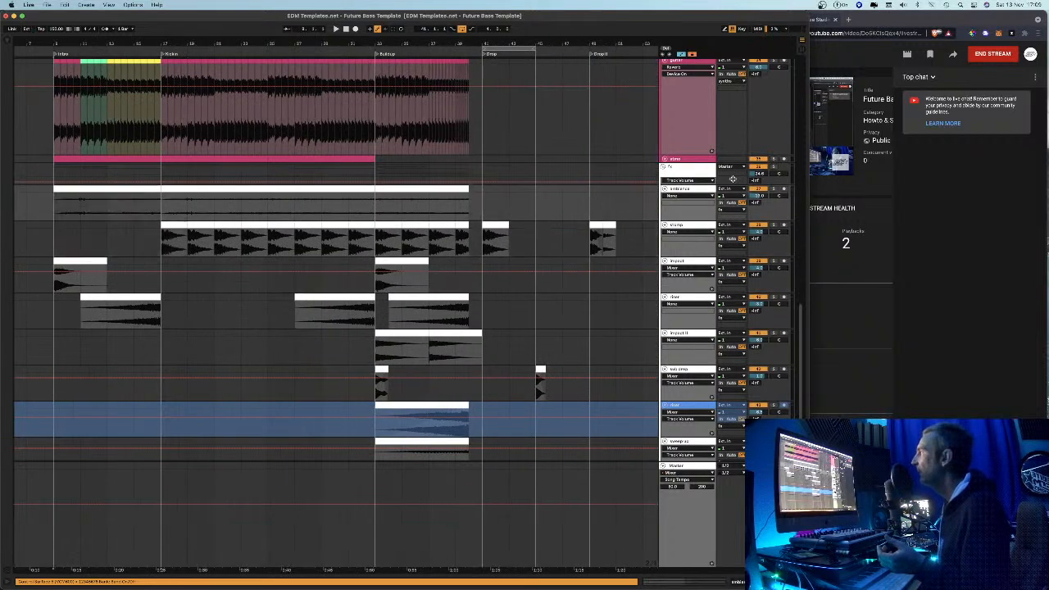
# Play the Intro with the fx group soloed and again with all tracks, and stop with the guitar track selected
pyautogui.press('space')
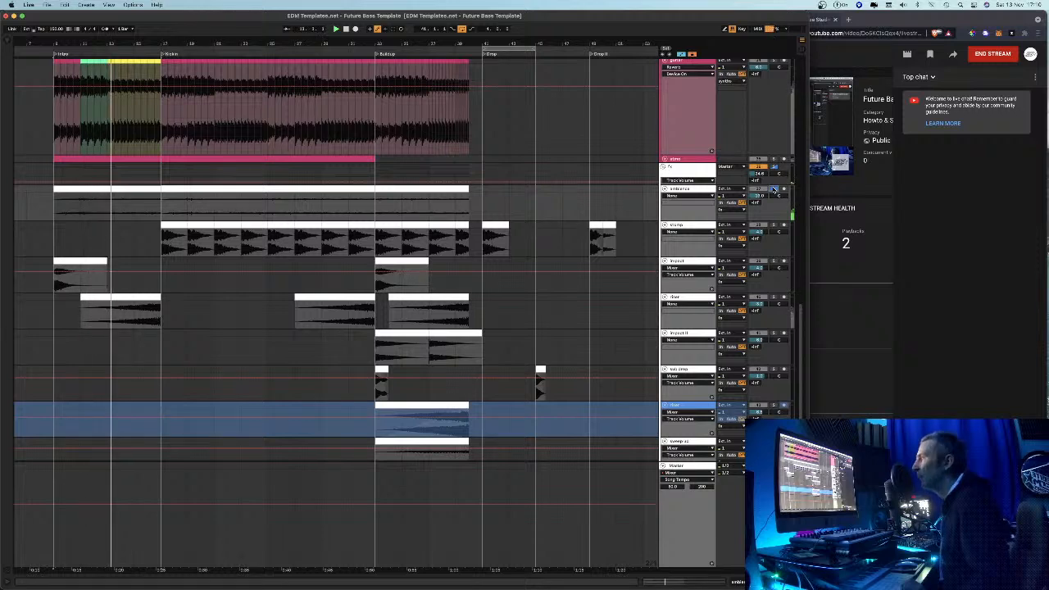
pyautogui.scroll(-1, 774, 190)
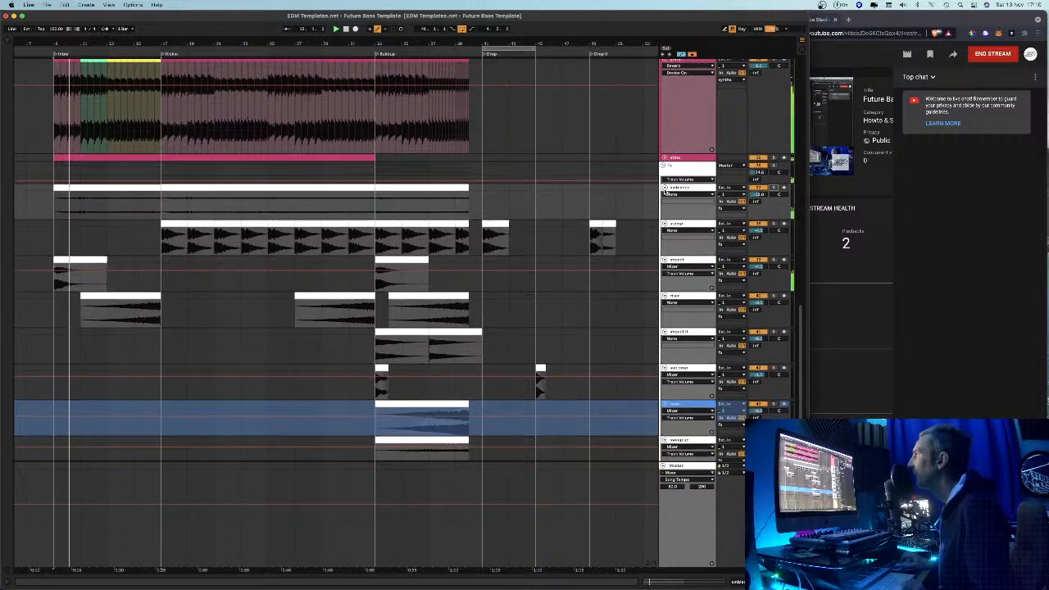
pyautogui.scroll(4, 664, 191)
pyautogui.scroll(2, 664, 191)
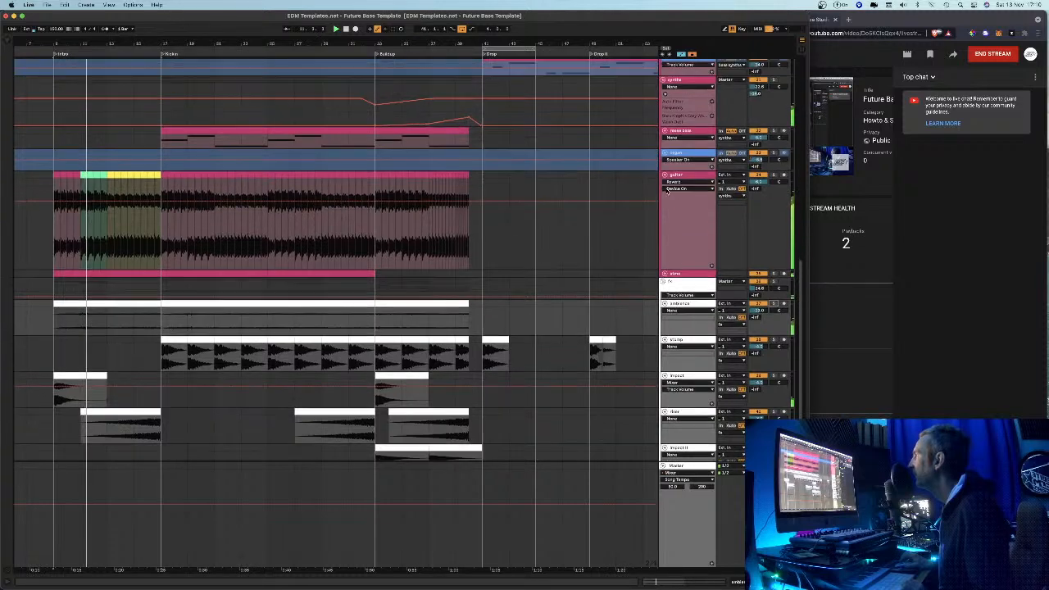
pyautogui.scroll(-2, 768, 192)
pyautogui.click(686, 214)
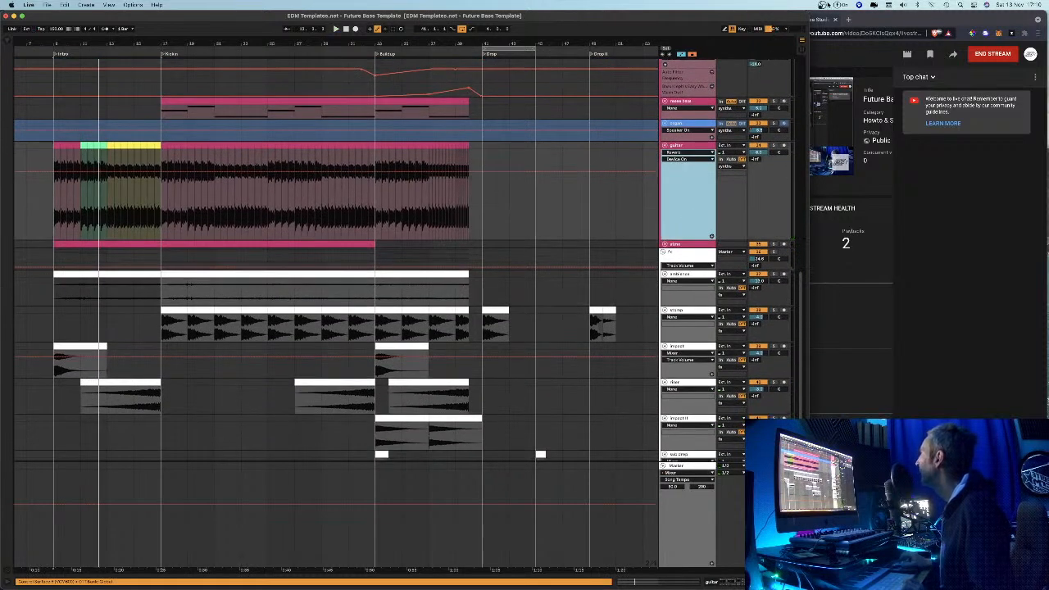
# Examine the remaining tracks at the end of the fx group and their placement over the whole arrangement
pyautogui.click(836, 4)
pyautogui.click(835, 5)
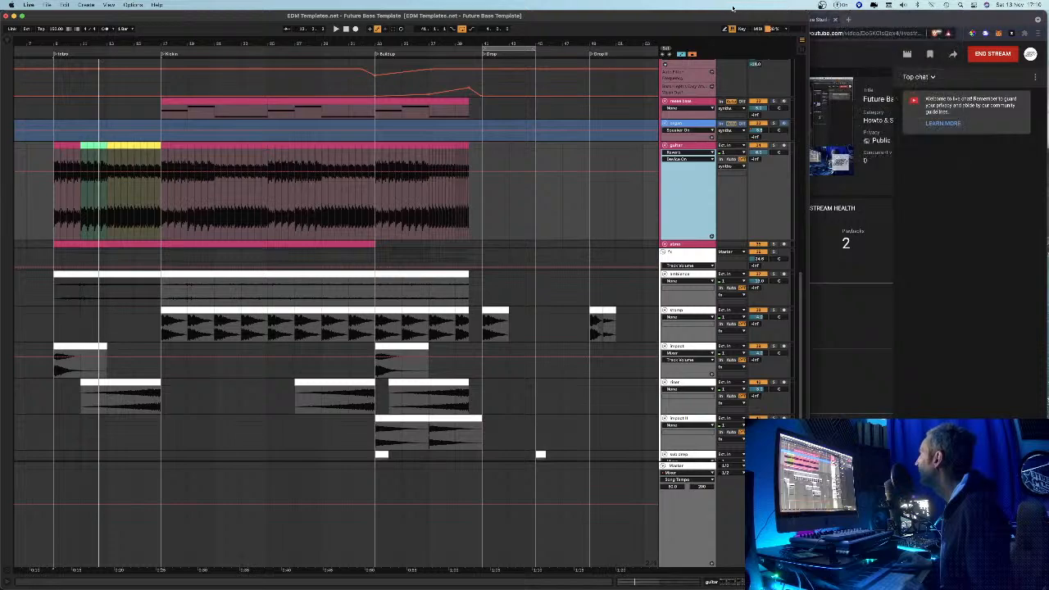
pyautogui.scroll(-4, 502, 292)
pyautogui.scroll(-4, 502, 293)
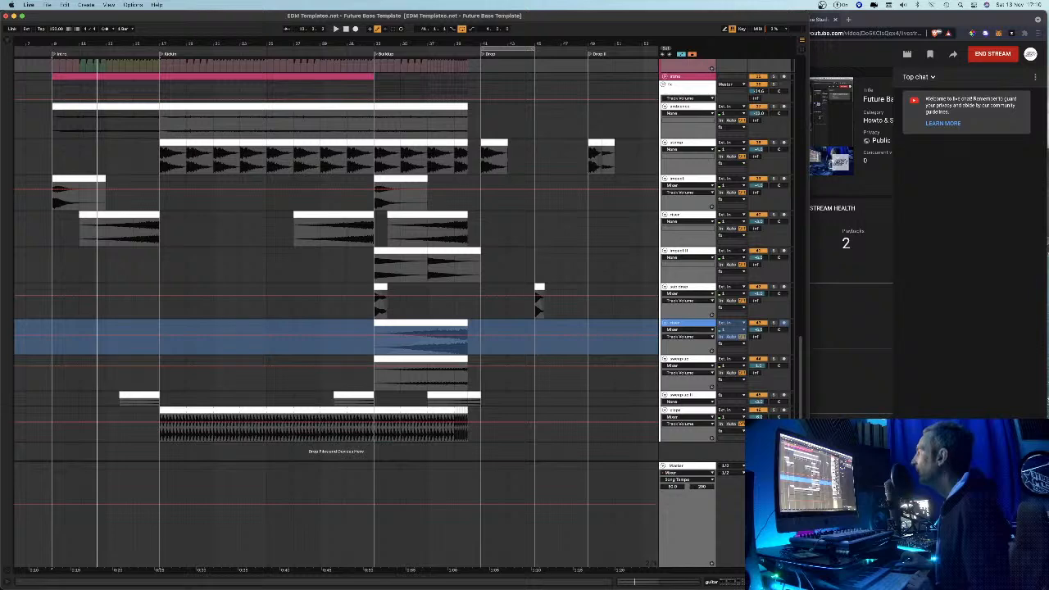
pyautogui.moveTo(419, 45); pyautogui.dragTo(419, 20)
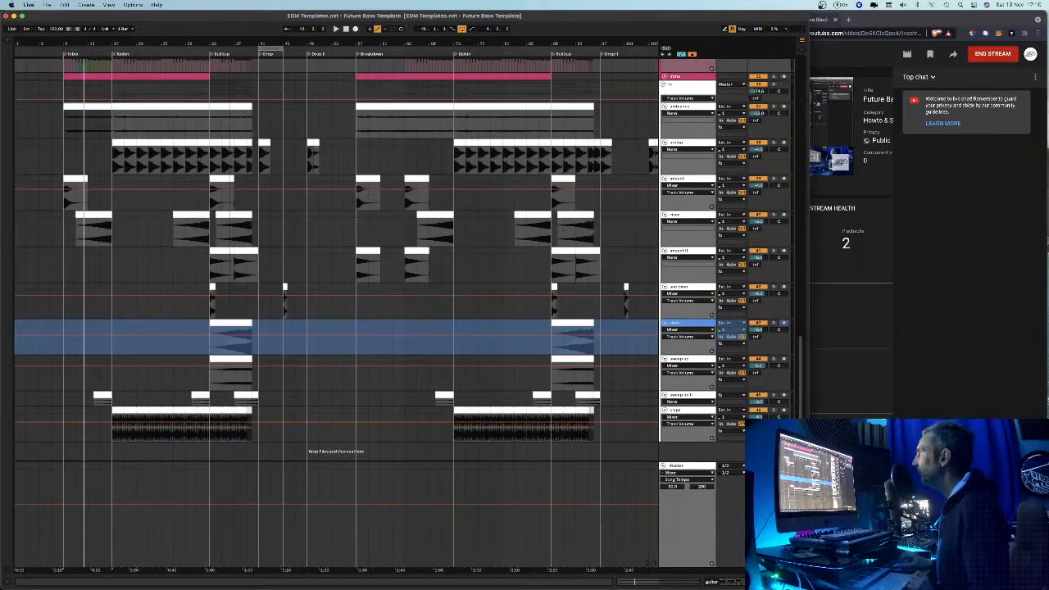
# Move the YouTube Studio window aside to check the browser window behind it, put it back and return to Live
pyautogui.moveTo(888, 15); pyautogui.dragTo(888, 66)
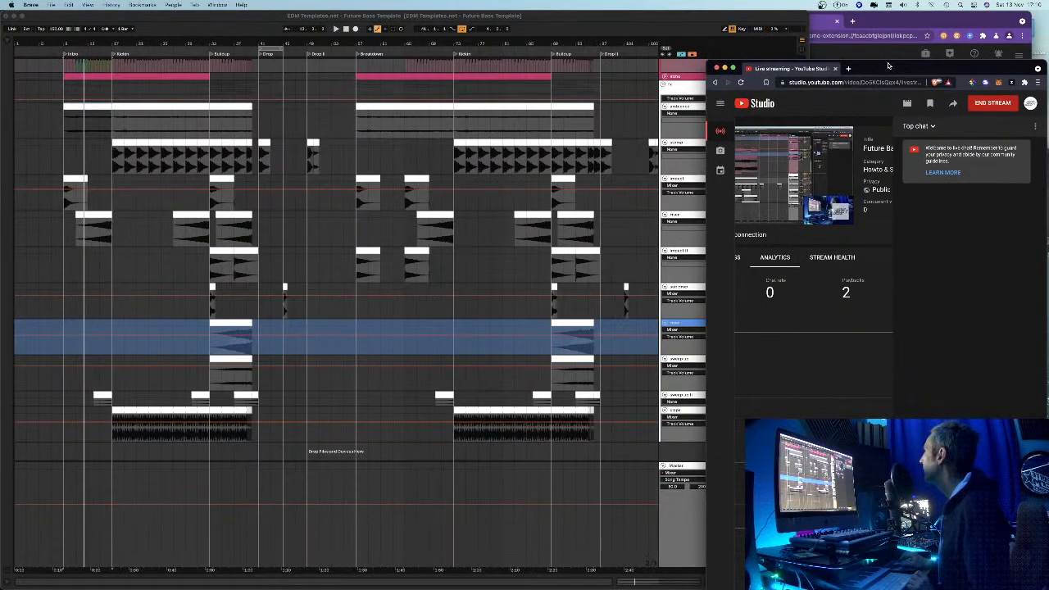
pyautogui.click(814, 23)
pyautogui.click(811, 99)
pyautogui.click(653, 12)
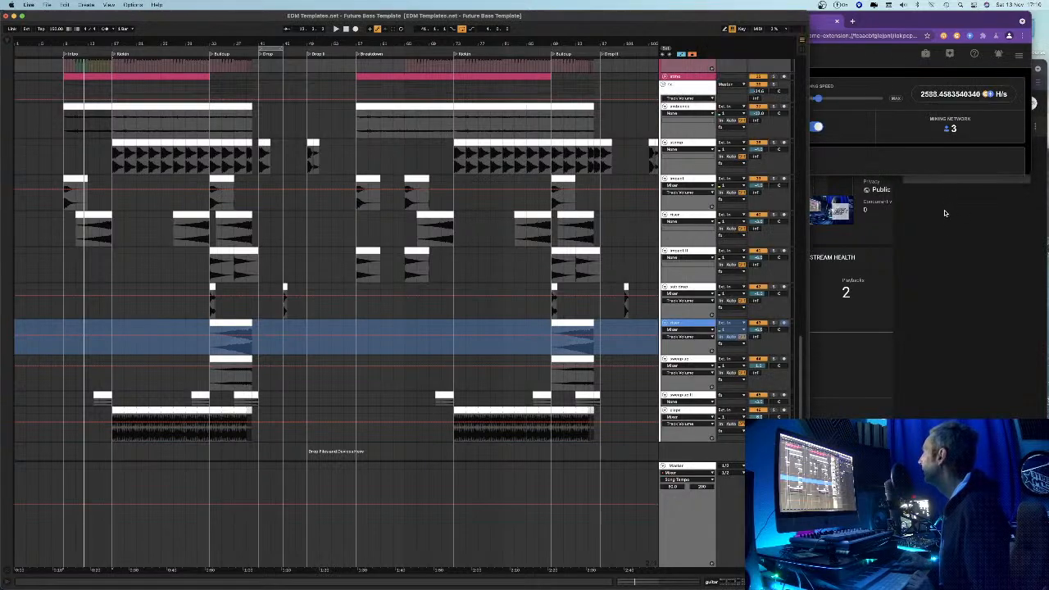
pyautogui.click(945, 207)
pyautogui.moveTo(908, 70); pyautogui.dragTo(906, 20)
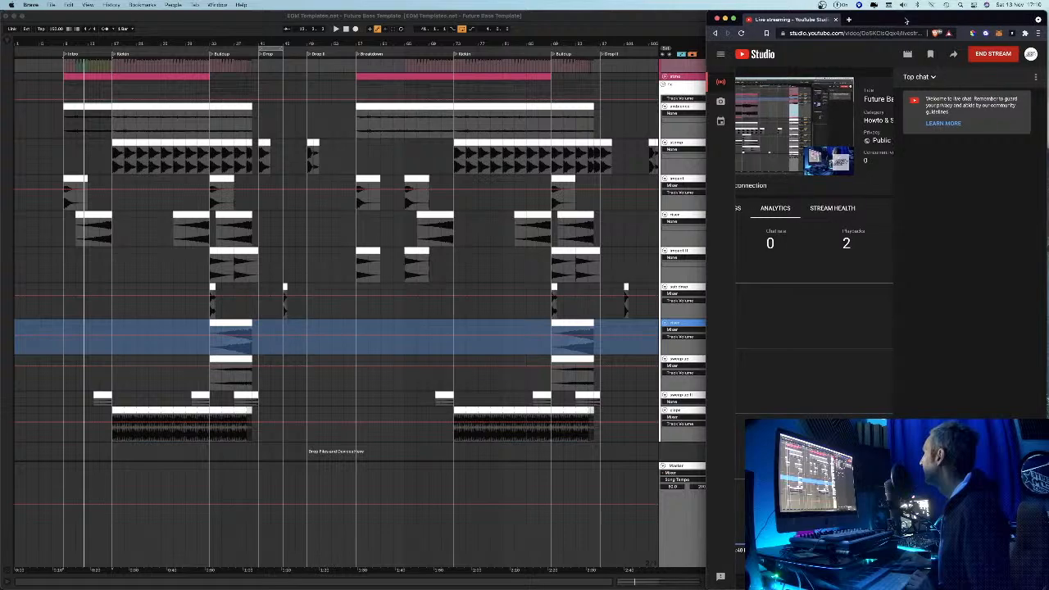
pyautogui.click(588, 16)
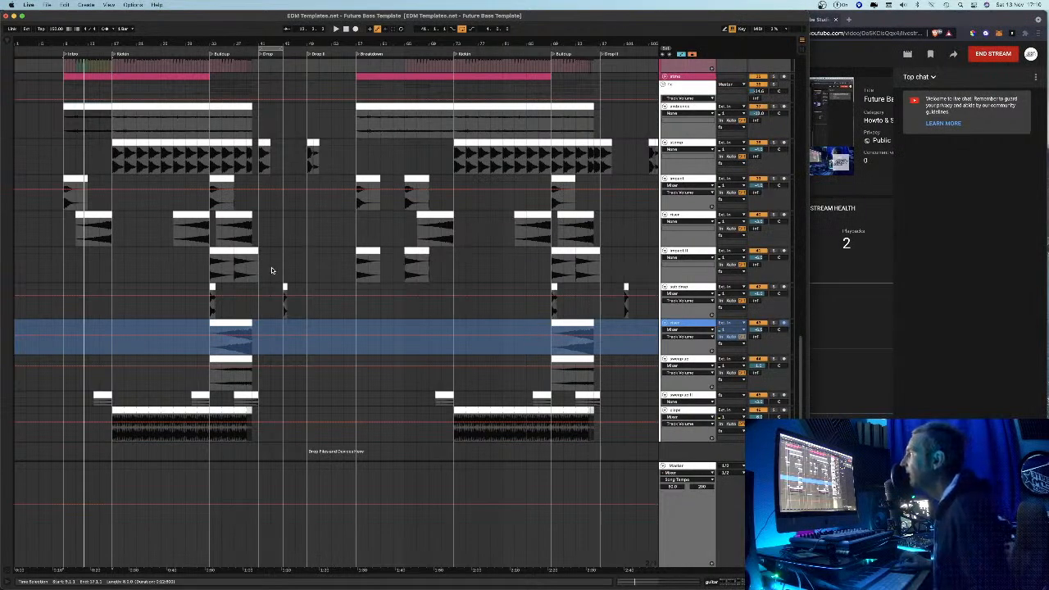
# Examine the stomp and sub drop clips around Drop II and compare the fx placement with the synth tracks
pyautogui.scroll(3, 272, 270)
pyautogui.scroll(1, 272, 270)
pyautogui.moveTo(308, 43); pyautogui.dragTo(308, 141)
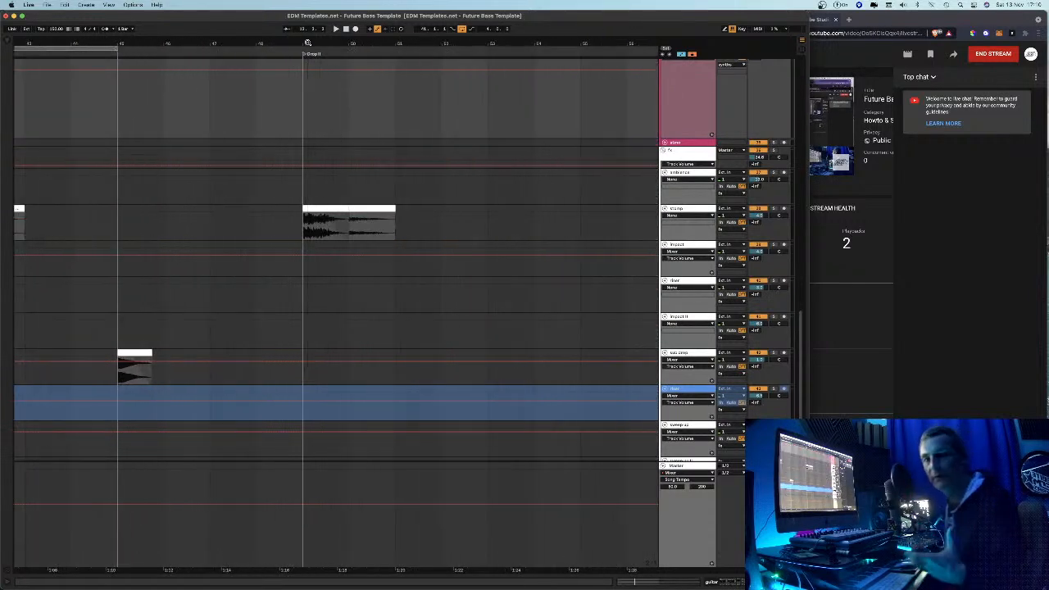
pyautogui.moveTo(308, 42); pyautogui.dragTo(309, 2)
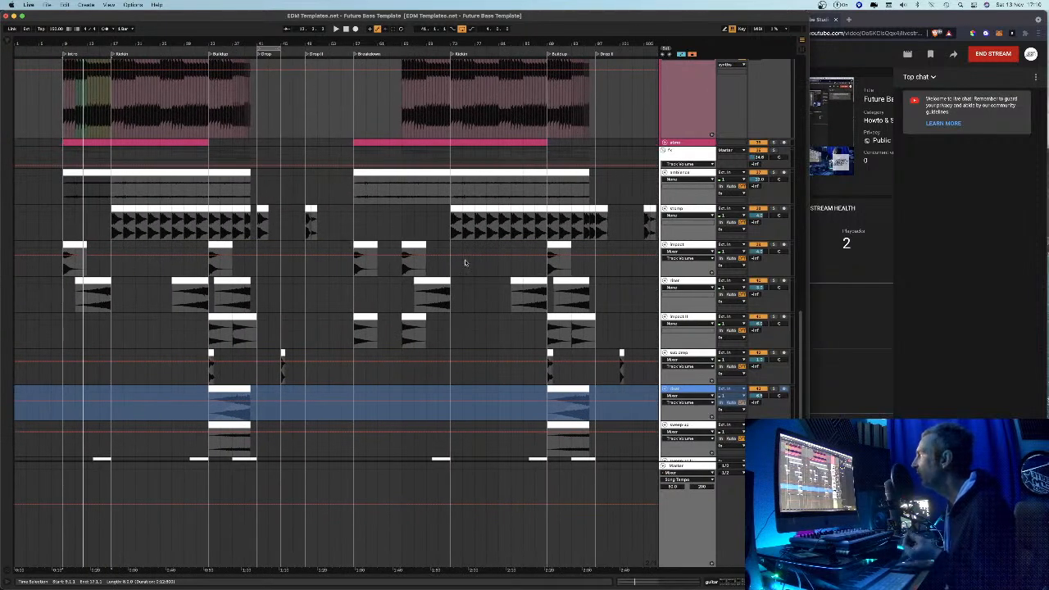
pyautogui.scroll(5, 460, 259)
pyautogui.scroll(1, 407, 243)
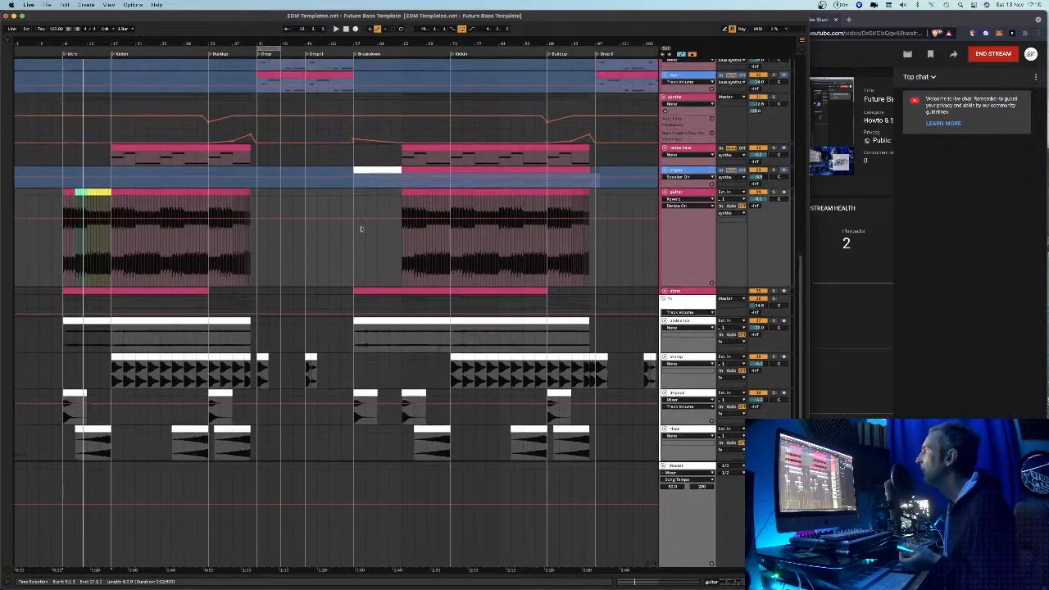
# Set the grid to 8 bars and select bars 41 to 57 of the unfolded leads track, covering both drop sections
pyautogui.rightClick(66, 208)
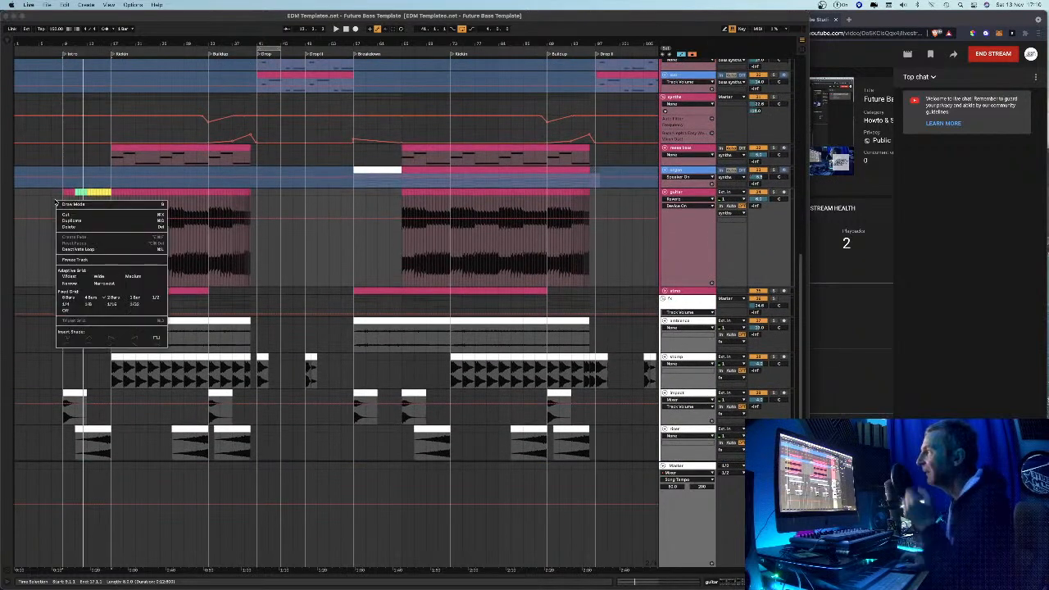
pyautogui.click(69, 299)
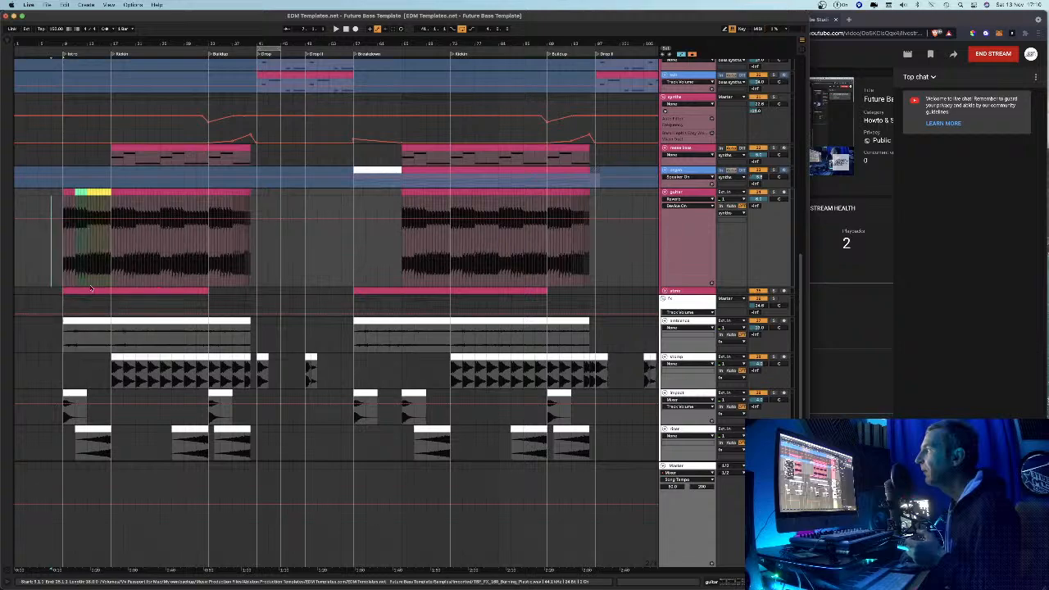
pyautogui.scroll(1, 246, 254)
pyautogui.scroll(5, 252, 260)
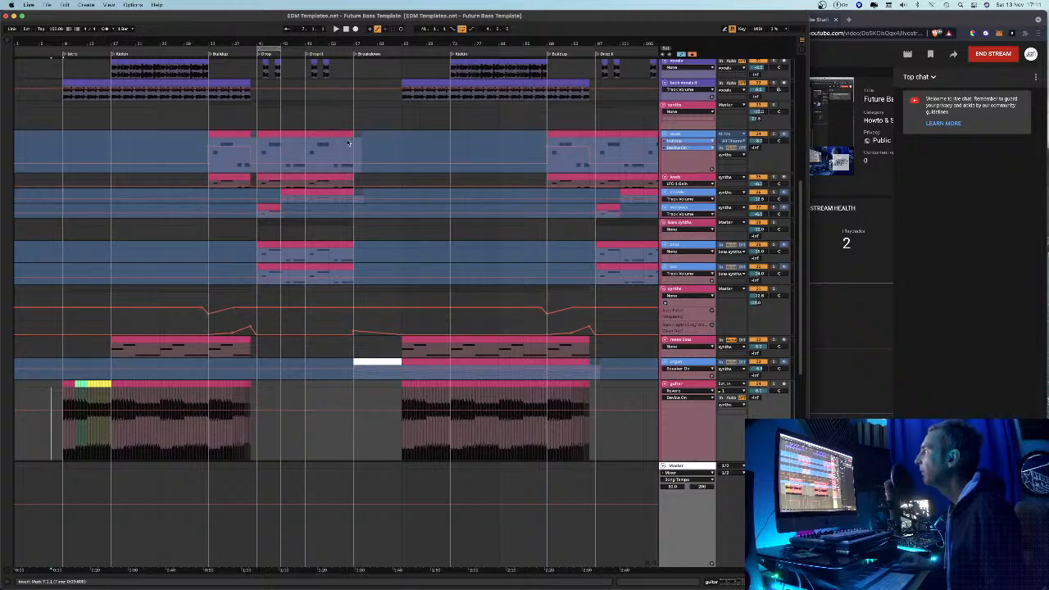
pyautogui.moveTo(287, 43); pyautogui.dragTo(286, 92)
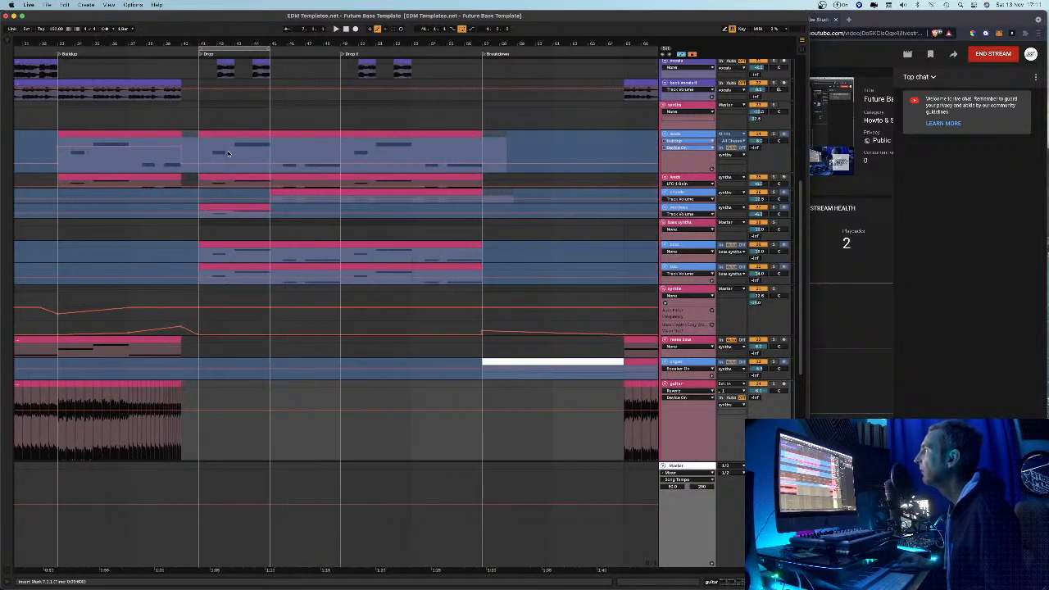
pyautogui.moveTo(199, 147); pyautogui.dragTo(482, 152)
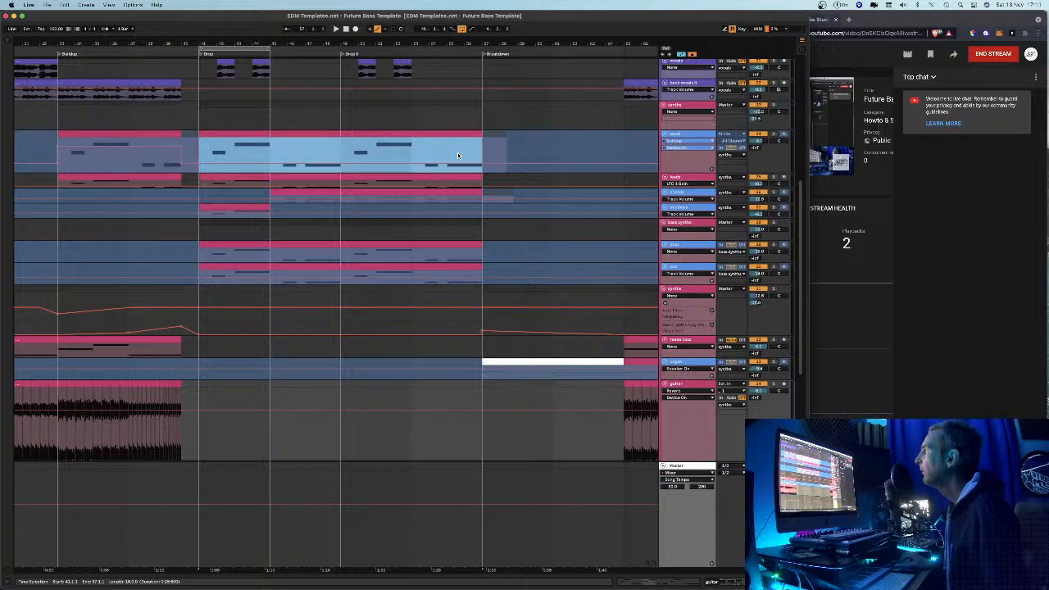
# Select the eight empty bars before the Buildup on the leads track and check the second leads track's Buildup and Drop clips
pyautogui.press('-')
pyautogui.press('-')
pyautogui.press('-')
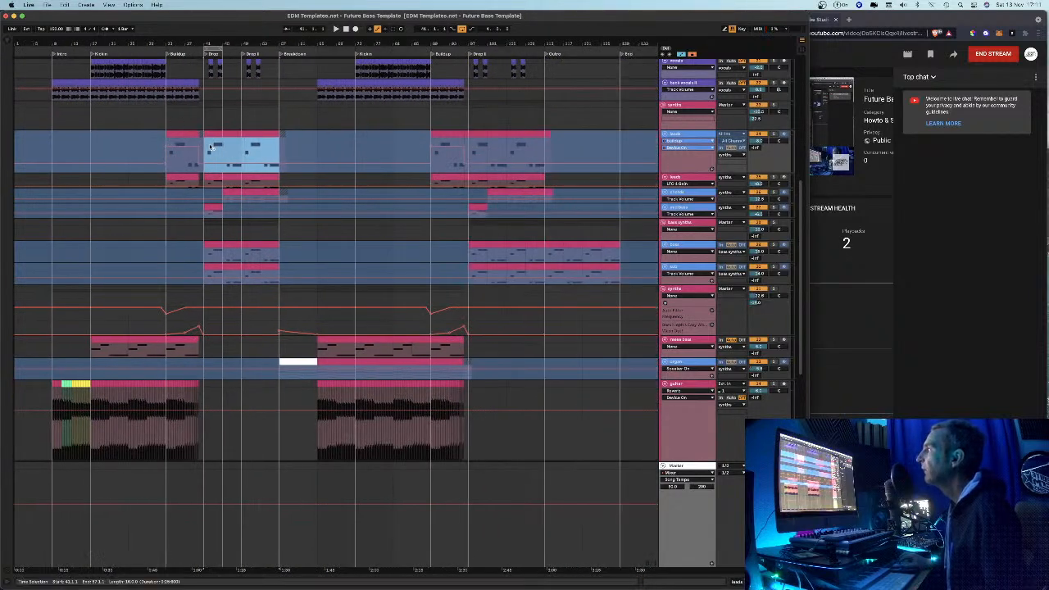
pyautogui.moveTo(129, 149); pyautogui.dragTo(179, 152)
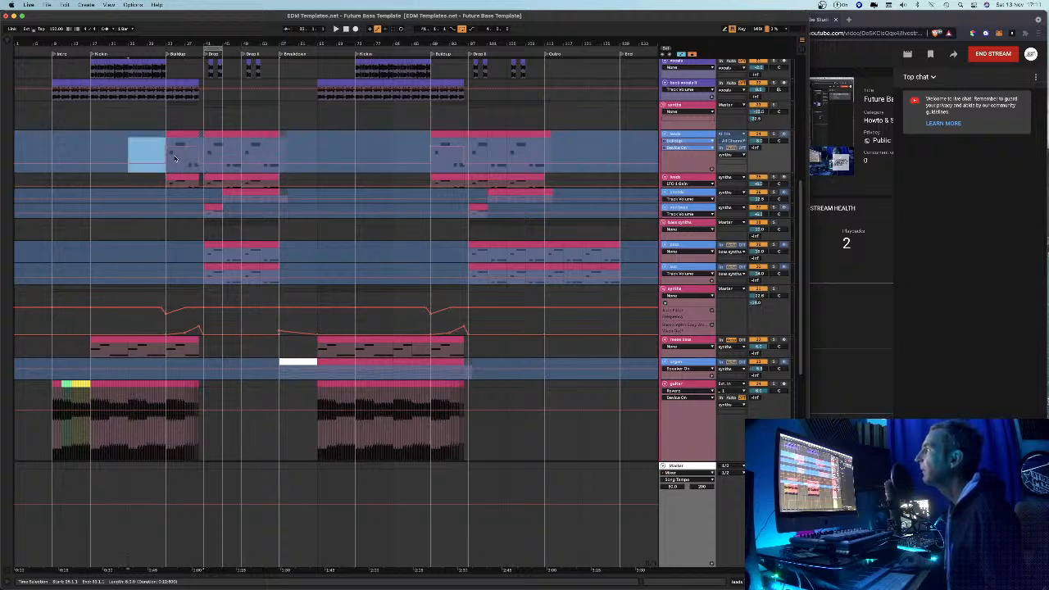
pyautogui.click(176, 178)
pyautogui.click(216, 177)
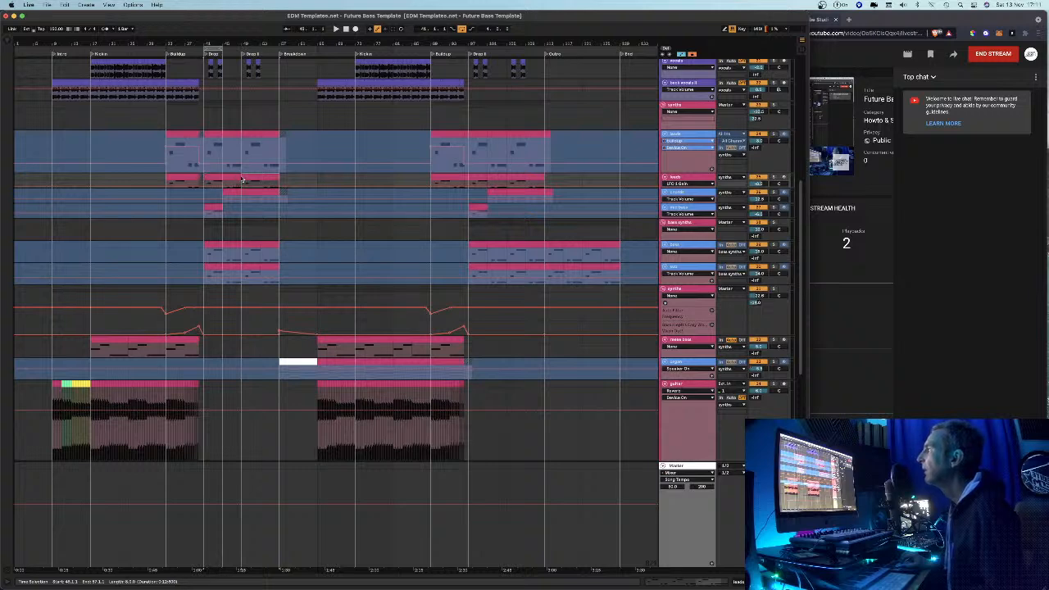
# Keep the grid at 8 bars and select the unfolded leads track from bar 17 to bar 57
pyautogui.rightClick(331, 174)
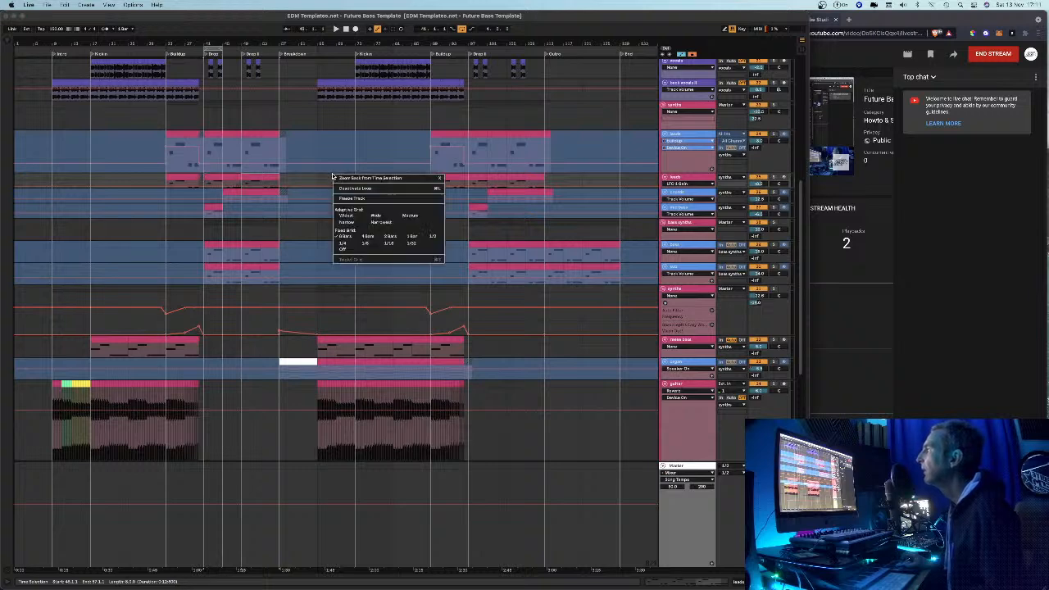
pyautogui.click(346, 237)
pyautogui.click(91, 147)
pyautogui.moveTo(117, 150); pyautogui.dragTo(279, 160)
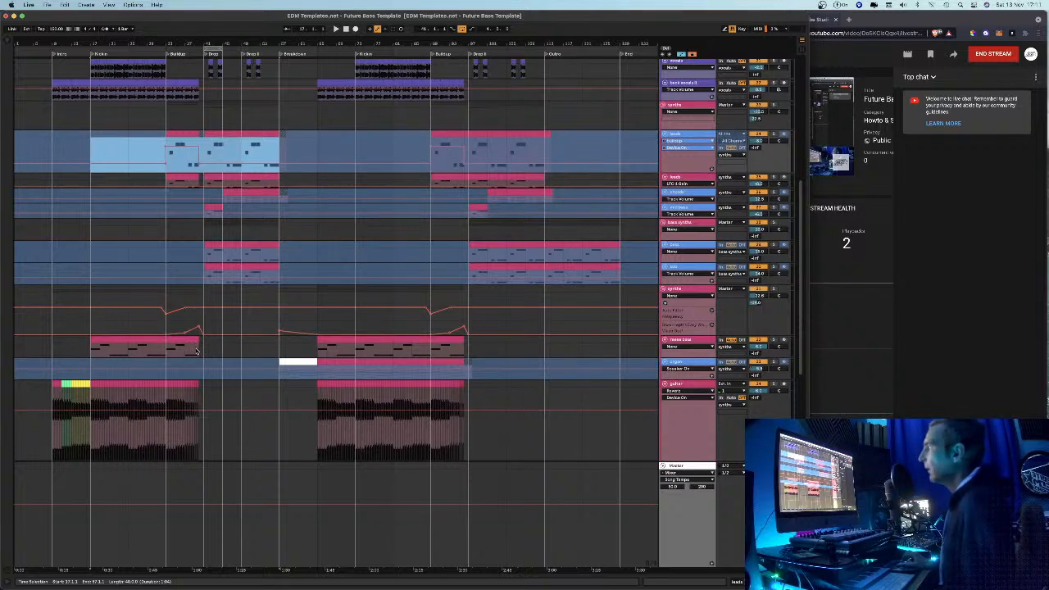
pyautogui.moveTo(194, 41)
pyautogui.mouseDown()
pyautogui.moveTo(194, 108)
pyautogui.moveTo(194, 41)
pyautogui.mouseUp()
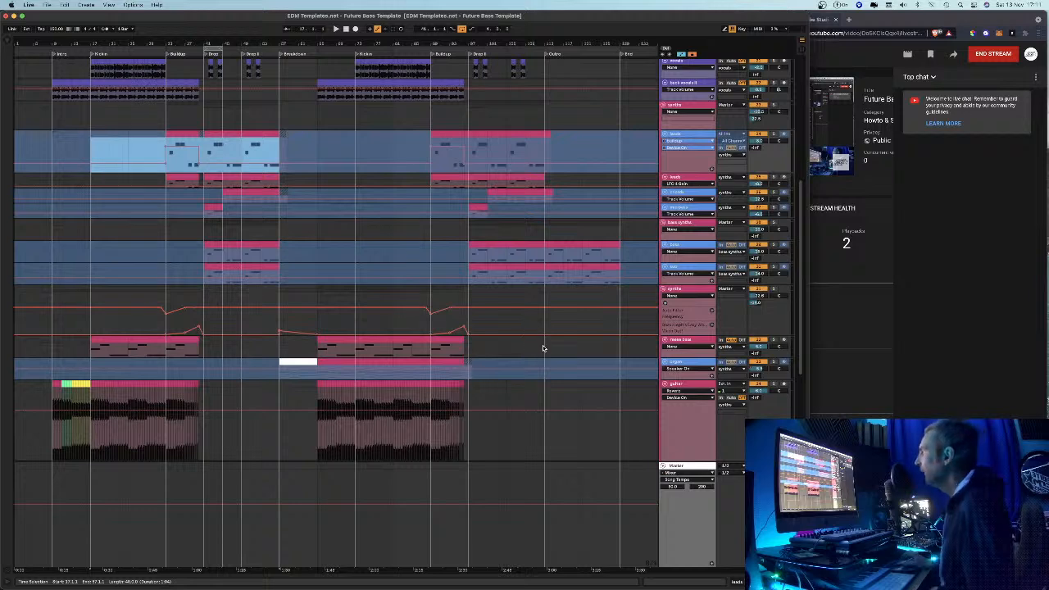
# Fold the guitar and ambience tracks, collapse the fx group and the lower synths group, and select the bass track
pyautogui.click(664, 384)
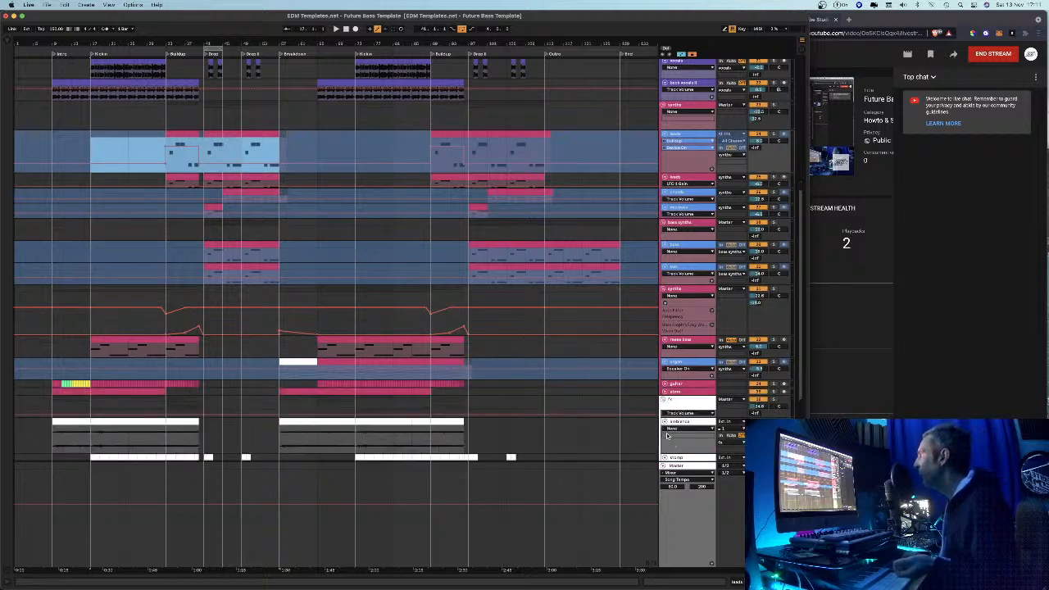
pyautogui.click(665, 421)
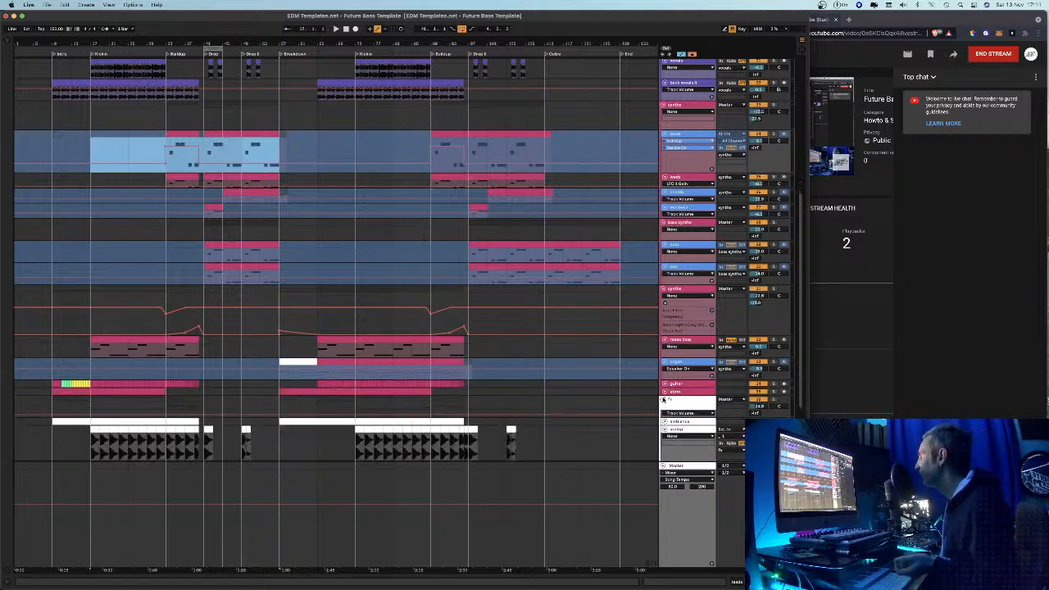
pyautogui.click(665, 399)
pyautogui.click(665, 289)
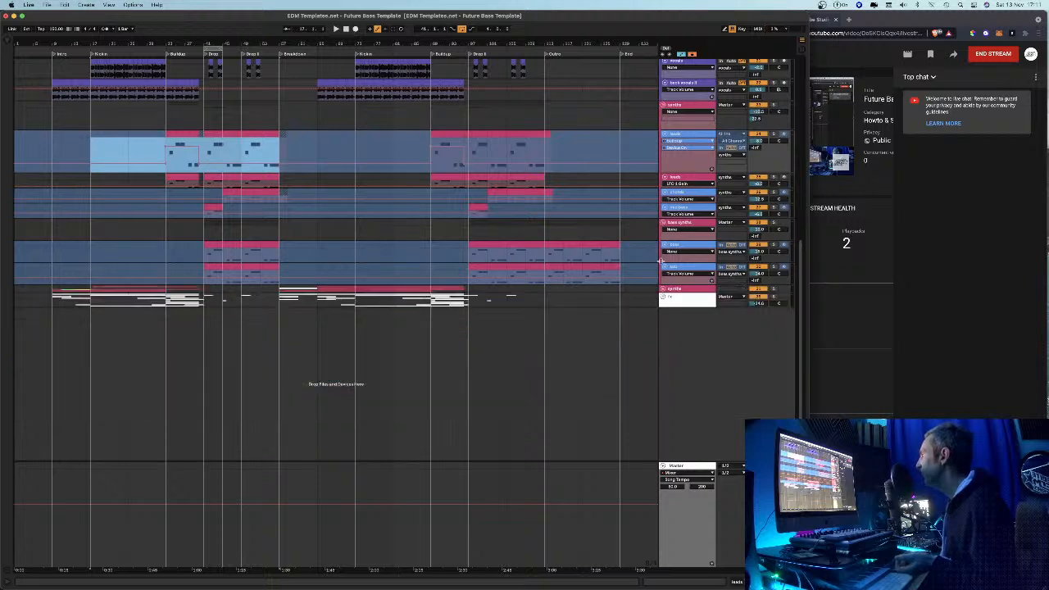
pyautogui.click(682, 247)
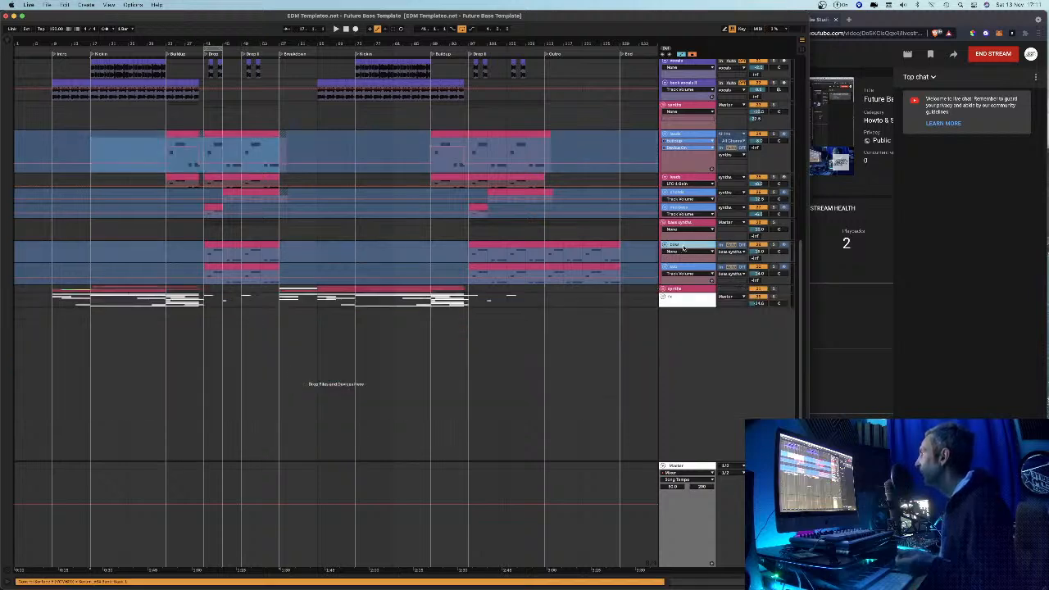
# Solo the bass track and play it from the start of the second drop
pyautogui.click(479, 244)
pyautogui.click(771, 246)
pyautogui.press('space')
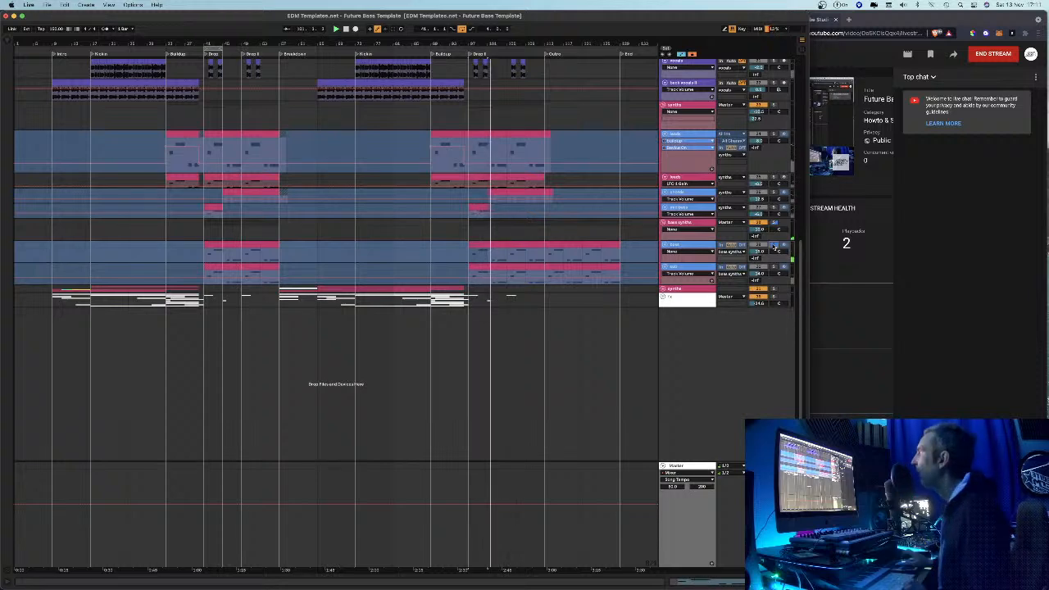
# Open the bass track's second-drop clips and try to consolidate them into one clip
pyautogui.doubleClick(485, 246)
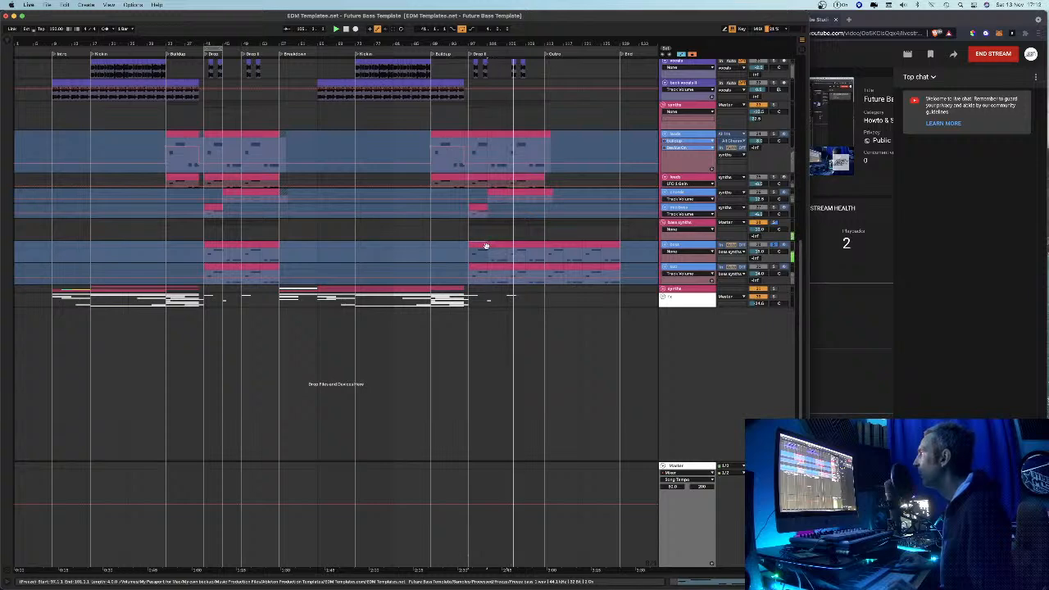
pyautogui.click(498, 206)
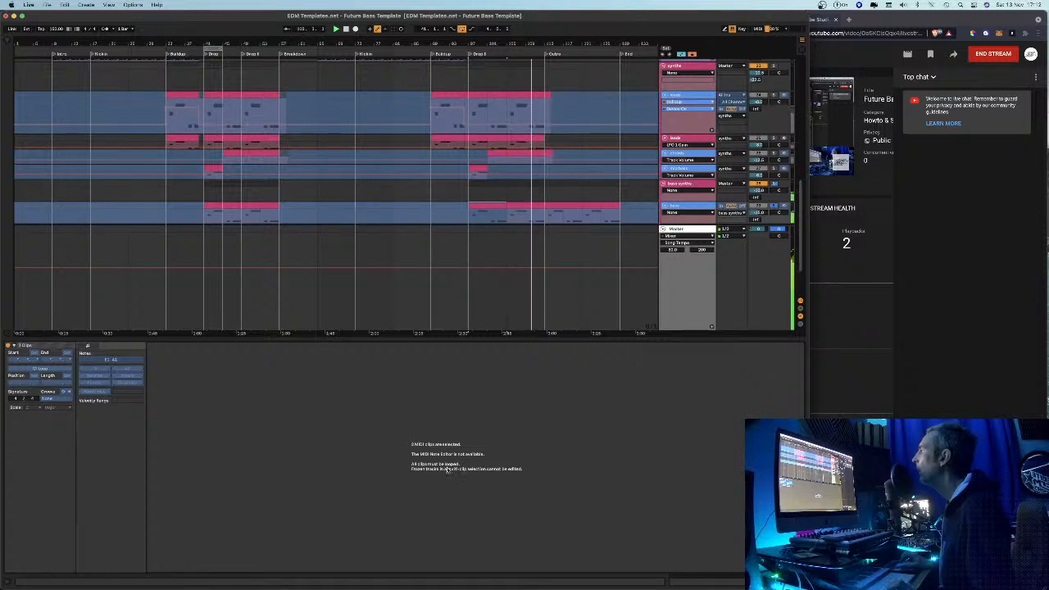
pyautogui.rightClick(498, 207)
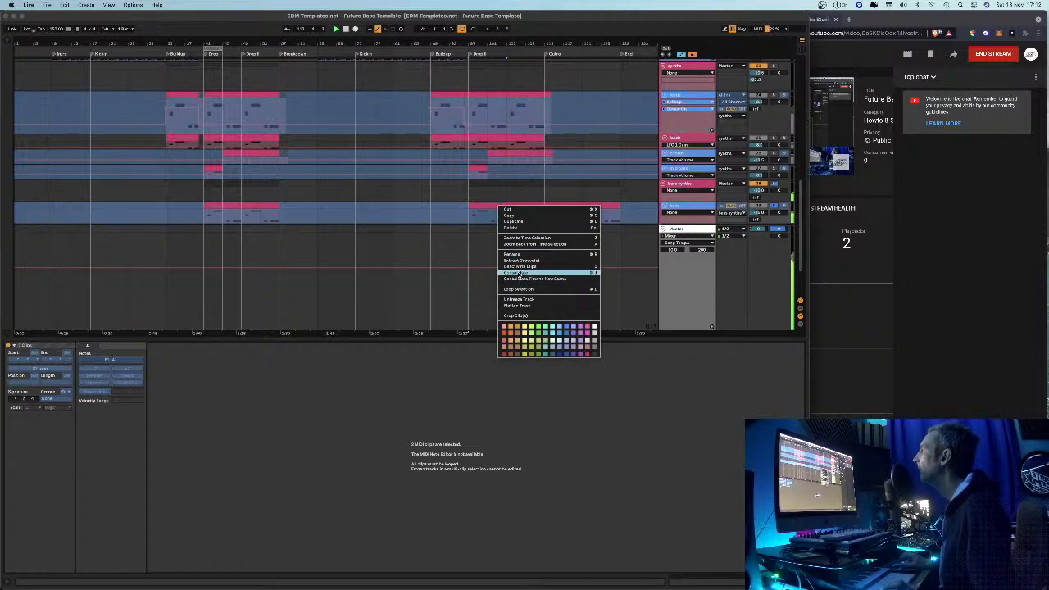
pyautogui.click(517, 272)
pyautogui.click(478, 318)
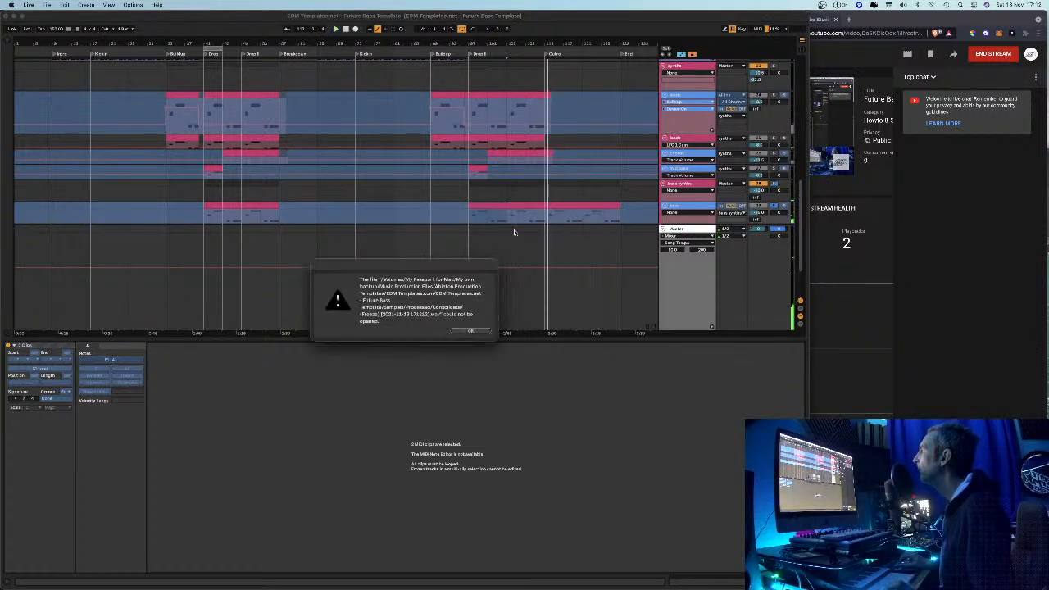
pyautogui.click(472, 332)
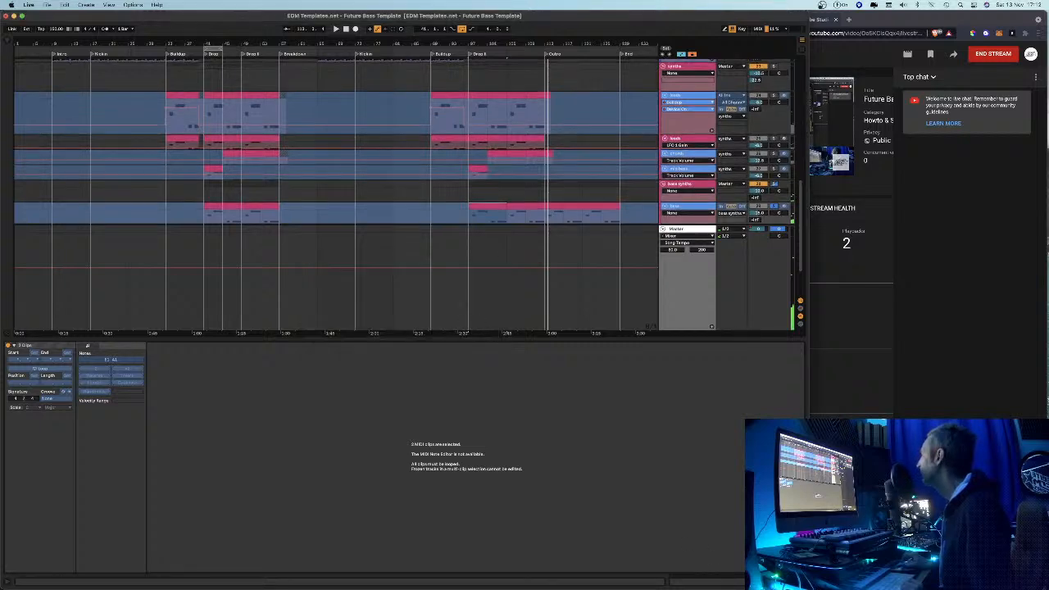
pyautogui.click(800, 581)
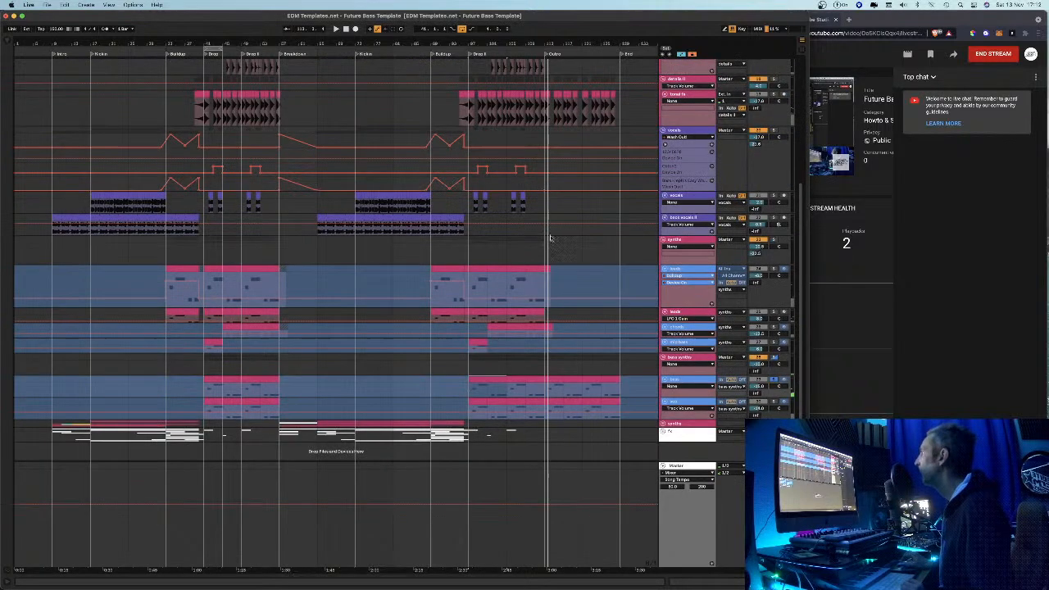
# Open the second leads track's clip at the second Buildup, enlarge the note editor and examine its melody
pyautogui.doubleClick(450, 313)
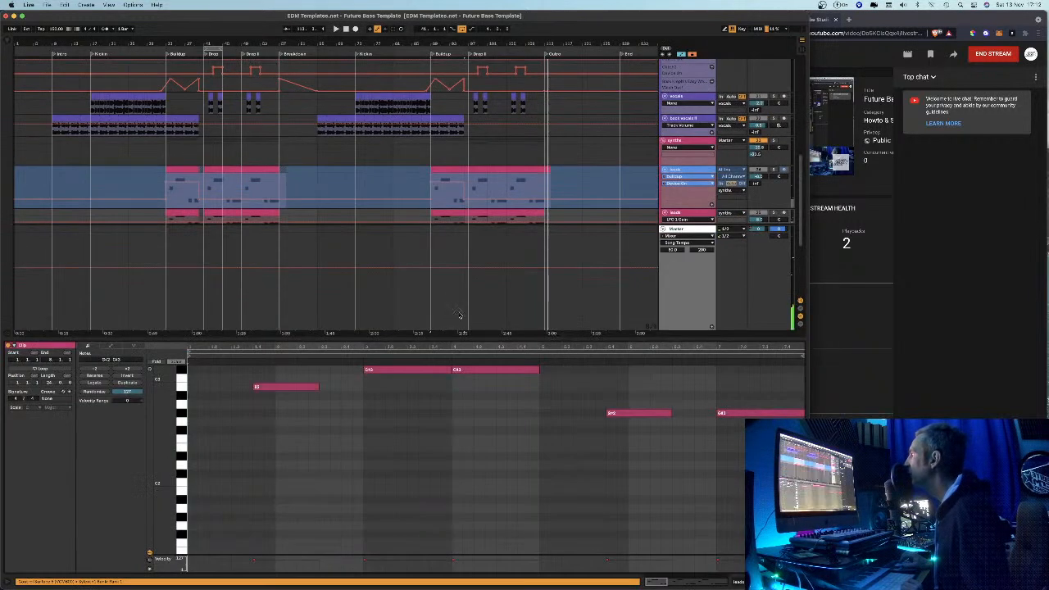
pyautogui.moveTo(483, 338); pyautogui.dragTo(475, 269)
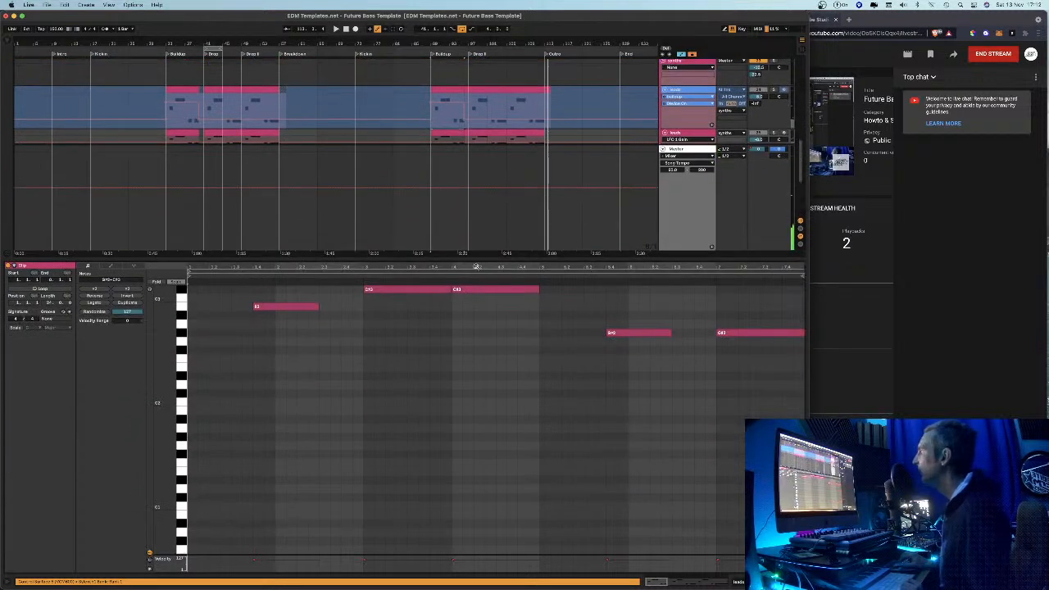
pyautogui.doubleClick(476, 266)
pyautogui.scroll(3, 276, 335)
pyautogui.scroll(3, 276, 335)
pyautogui.scroll(2, 167, 385)
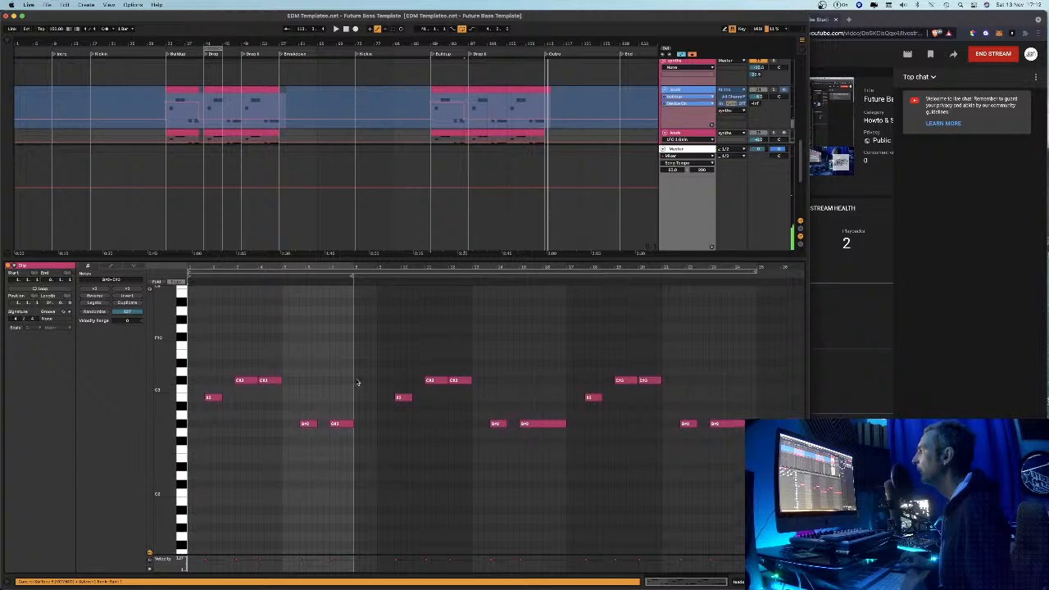
pyautogui.scroll(2, 357, 382)
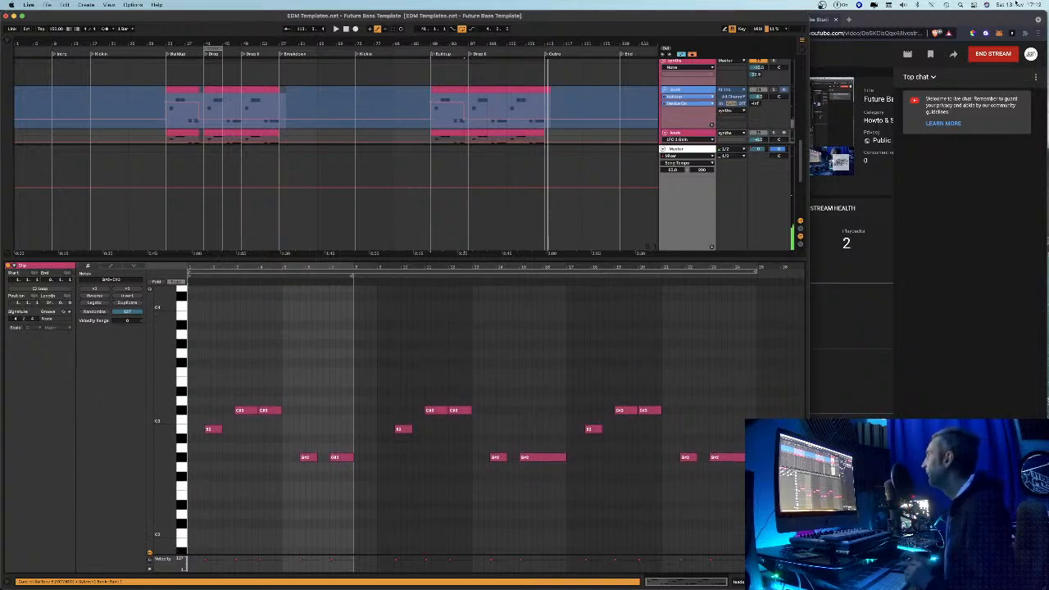
# Check the CPU load in Turbo Boost Switcher and shift the Live window slightly
pyautogui.click(839, 5)
pyautogui.click(838, 6)
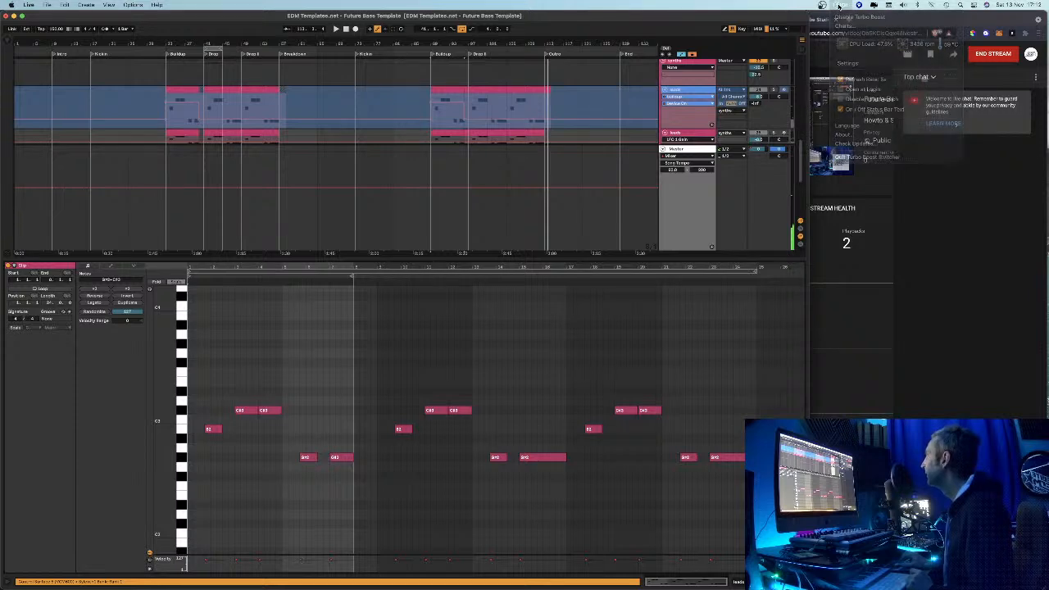
pyautogui.moveTo(725, 28); pyautogui.dragTo(783, 36)
# Examine the pitches of the second leads track's notes against the piano roll and close the clip view
pyautogui.scroll(-5, 717, 375)
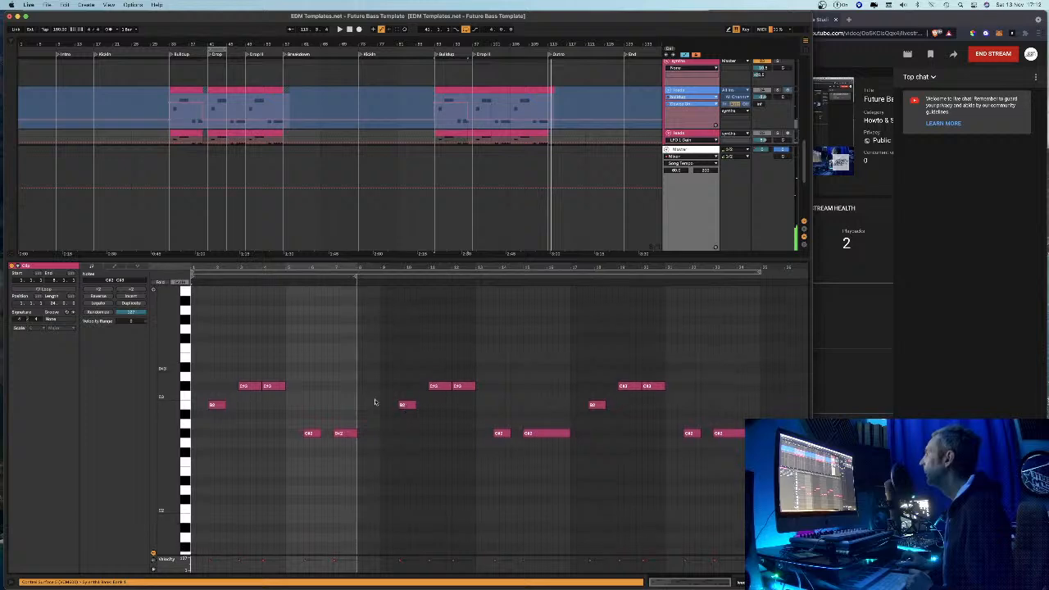
pyautogui.moveTo(180, 413); pyautogui.dragTo(175, 412)
pyautogui.moveTo(200, 267); pyautogui.dragTo(202, 265)
pyautogui.doubleClick(202, 265)
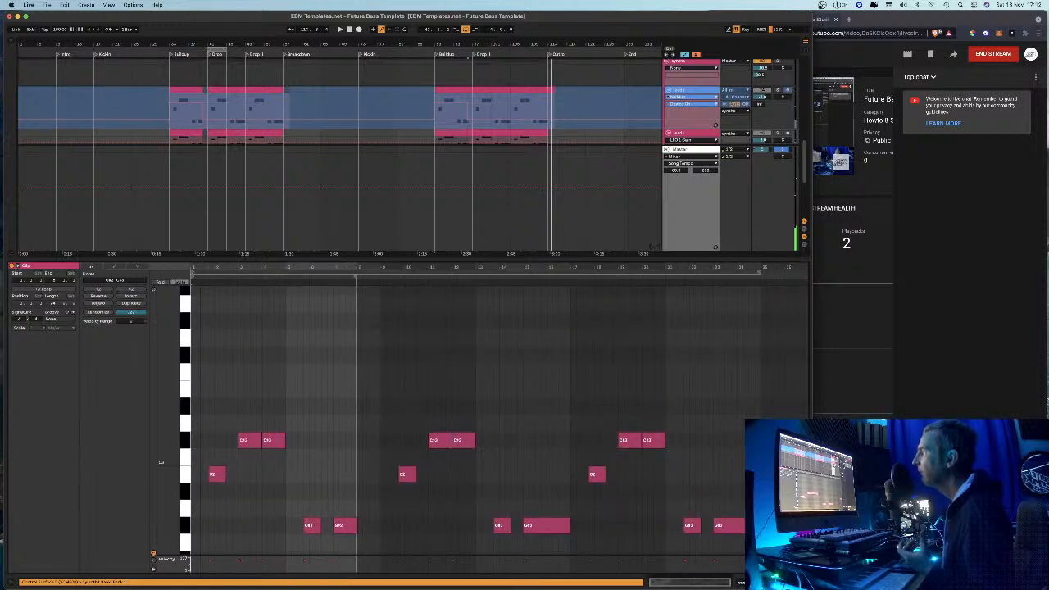
pyautogui.moveTo(172, 375); pyautogui.dragTo(289, 393)
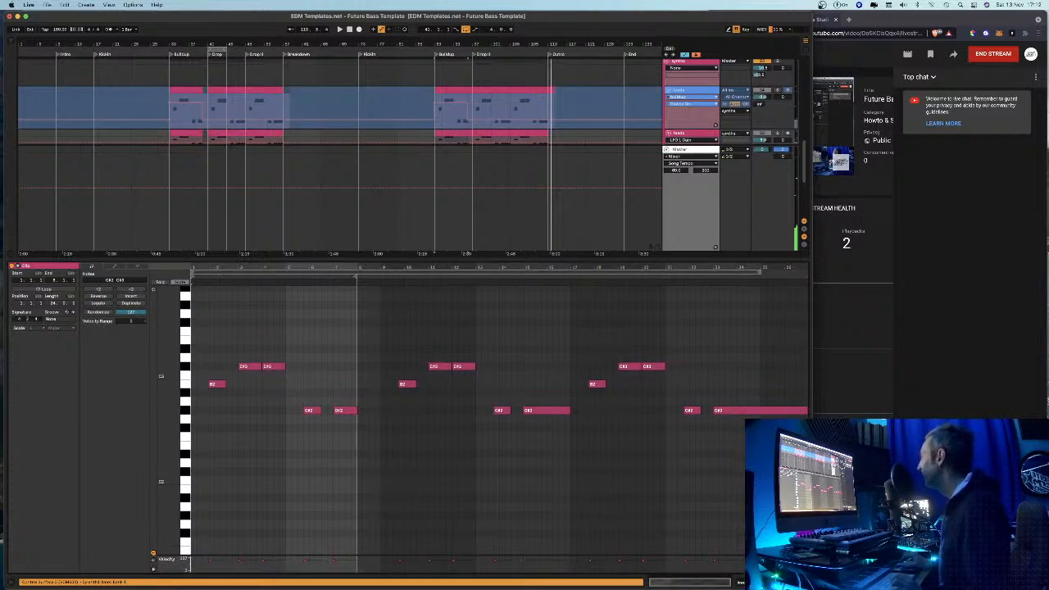
pyautogui.press('alt+super+l')
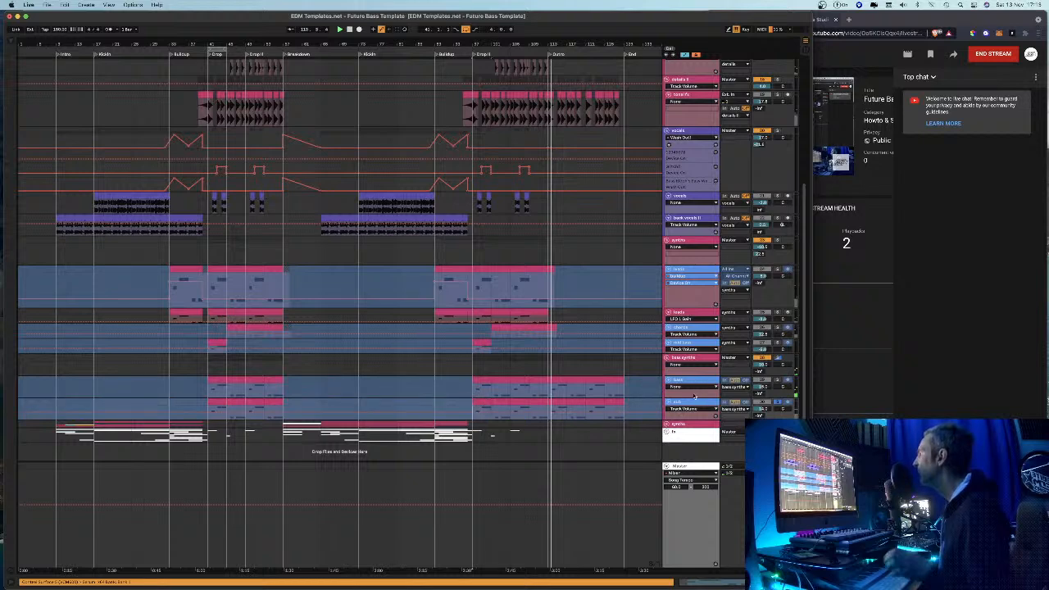
pyautogui.press('super+z')
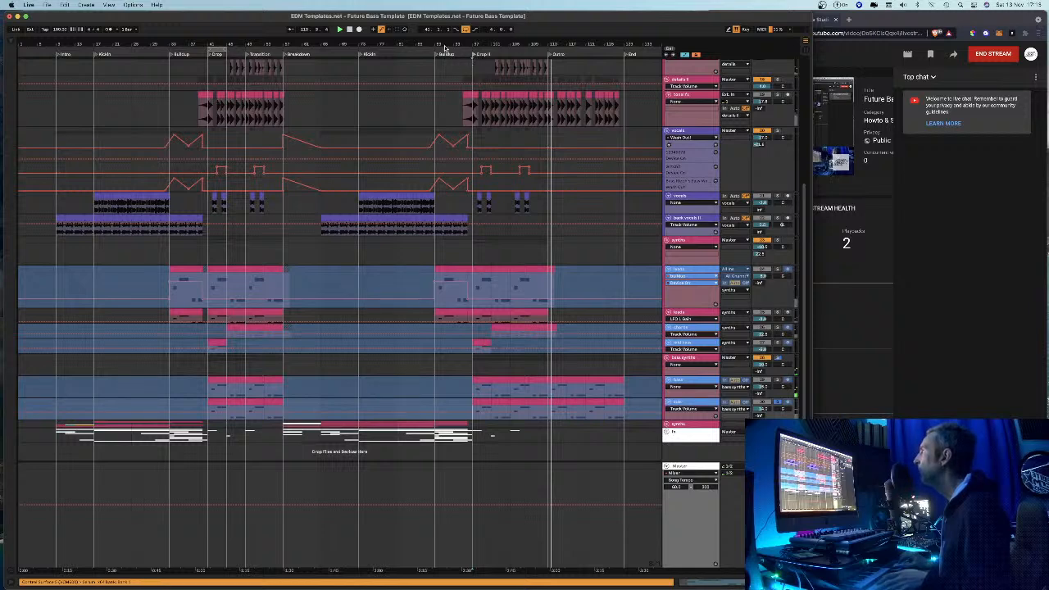
pyautogui.press('space')
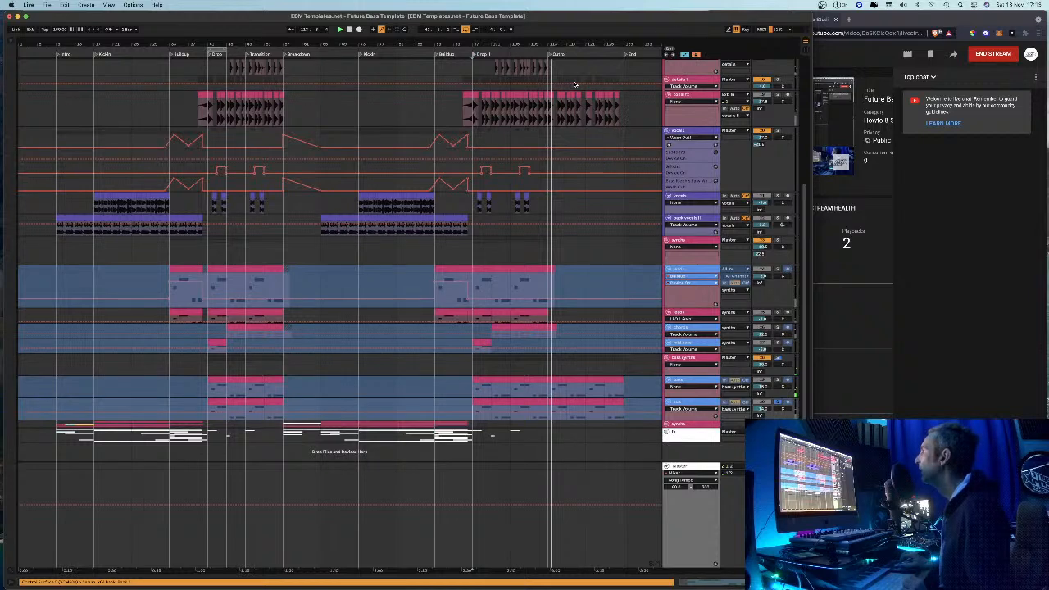
pyautogui.moveTo(551, 46); pyautogui.dragTo(552, 95)
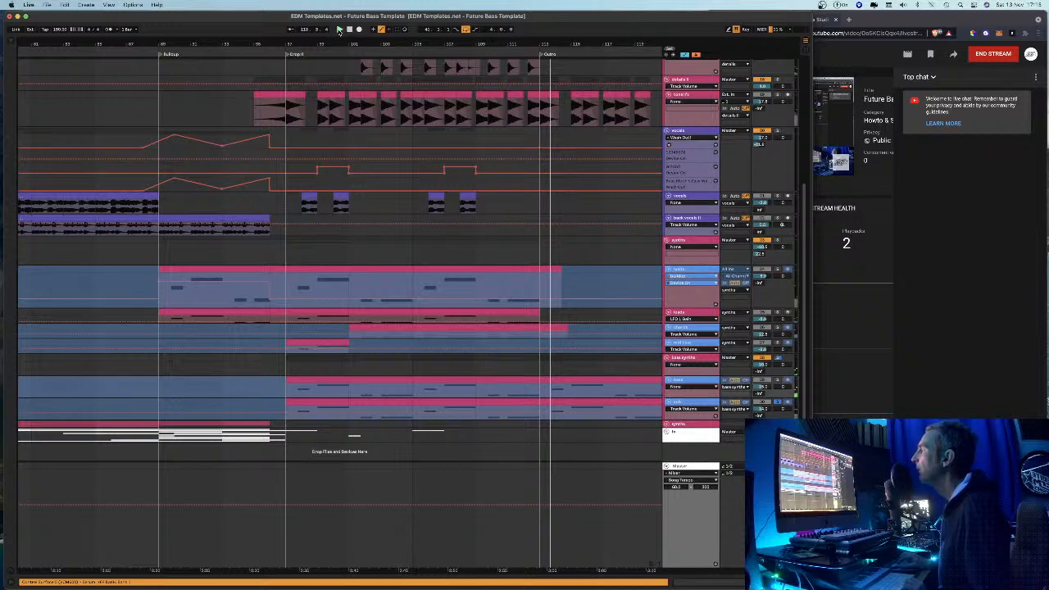
pyautogui.moveTo(318, 44); pyautogui.dragTo(438, 61)
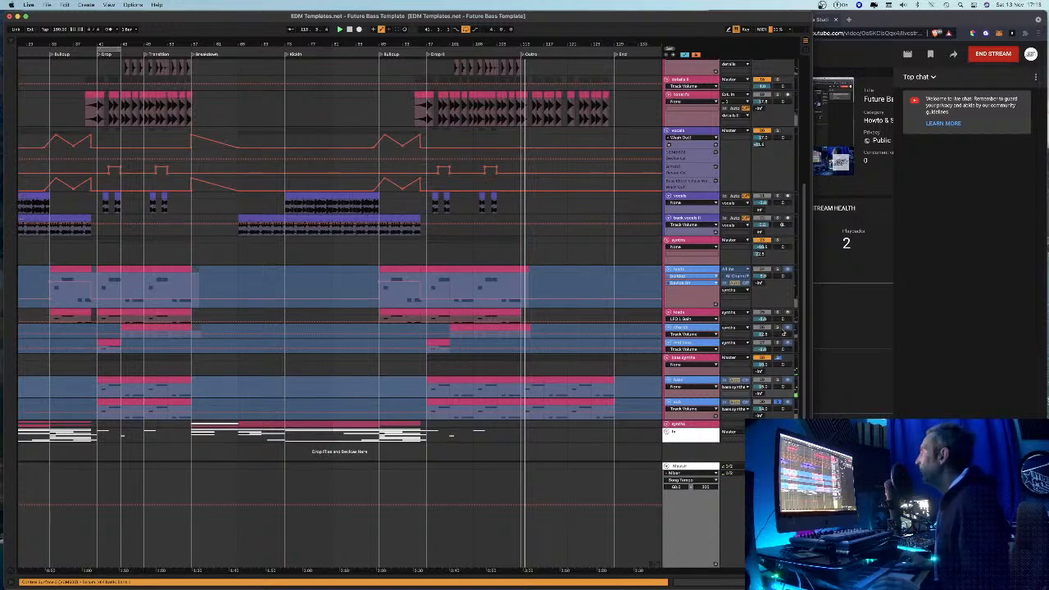
pyautogui.moveTo(691, 18)
pyautogui.mouseDown()
pyautogui.moveTo(696, 6)
pyautogui.moveTo(683, 5)
pyautogui.mouseUp()
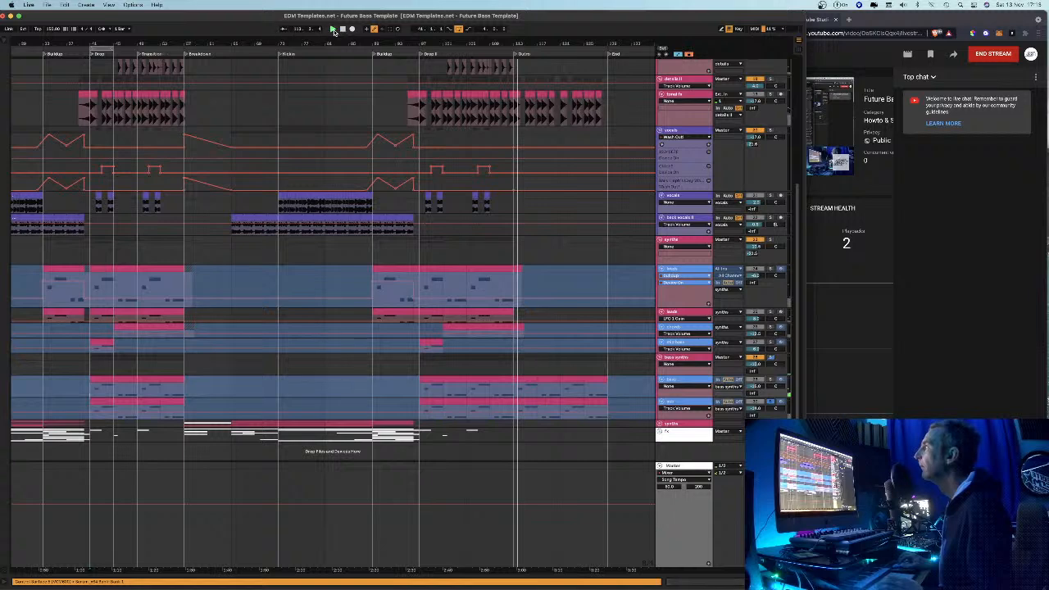
# Check the mining speed in CryptoTab and the CPU load in Turbo Boost Switcher, and return to Ableton Live
pyautogui.moveTo(907, 23); pyautogui.dragTo(903, 64)
pyautogui.click(892, 23)
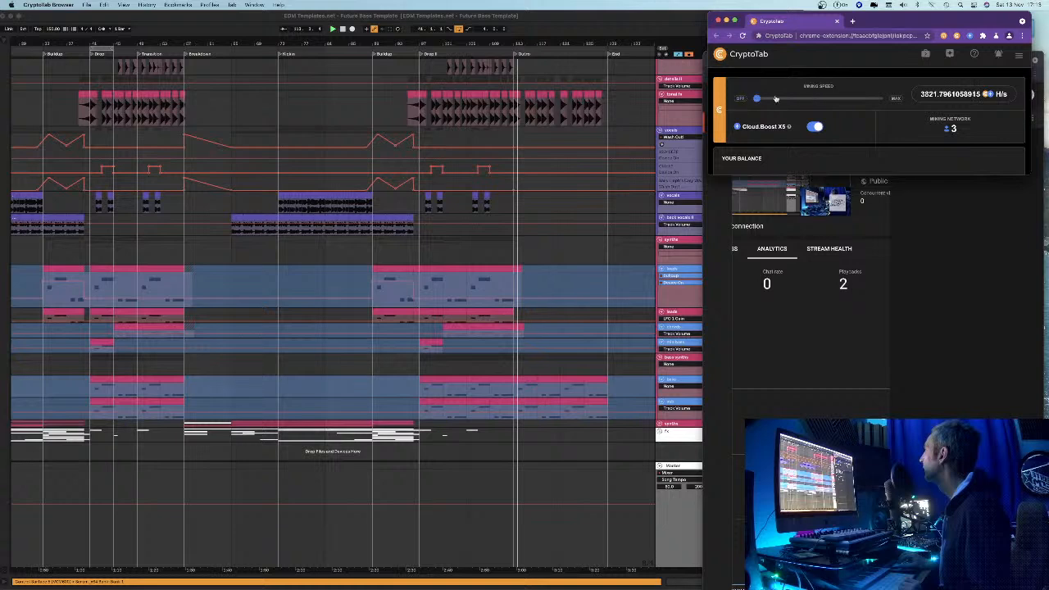
pyautogui.click(829, 192)
pyautogui.click(839, 5)
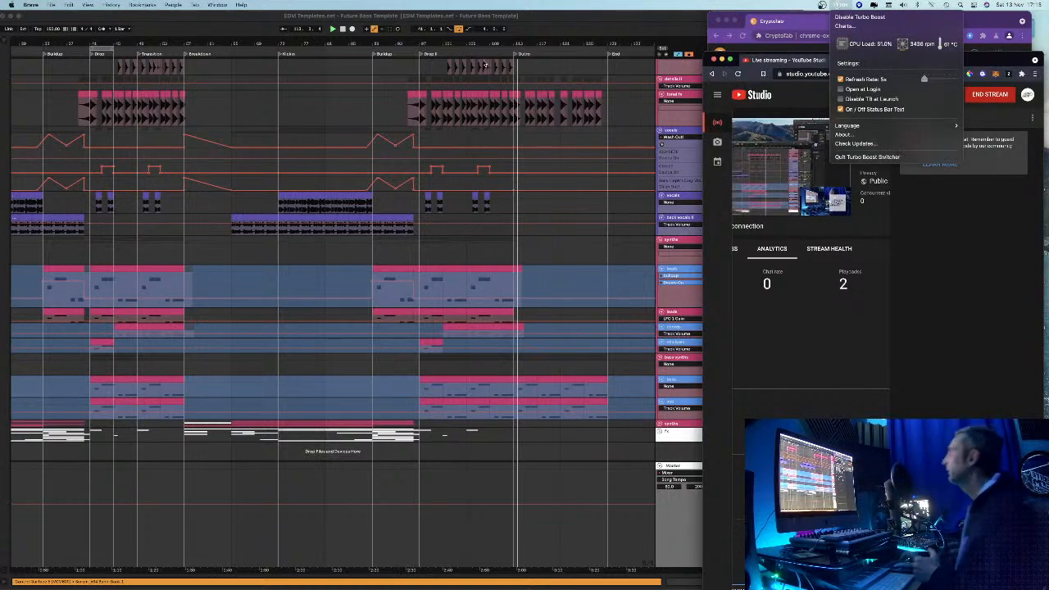
pyautogui.moveTo(501, 18); pyautogui.dragTo(510, 19)
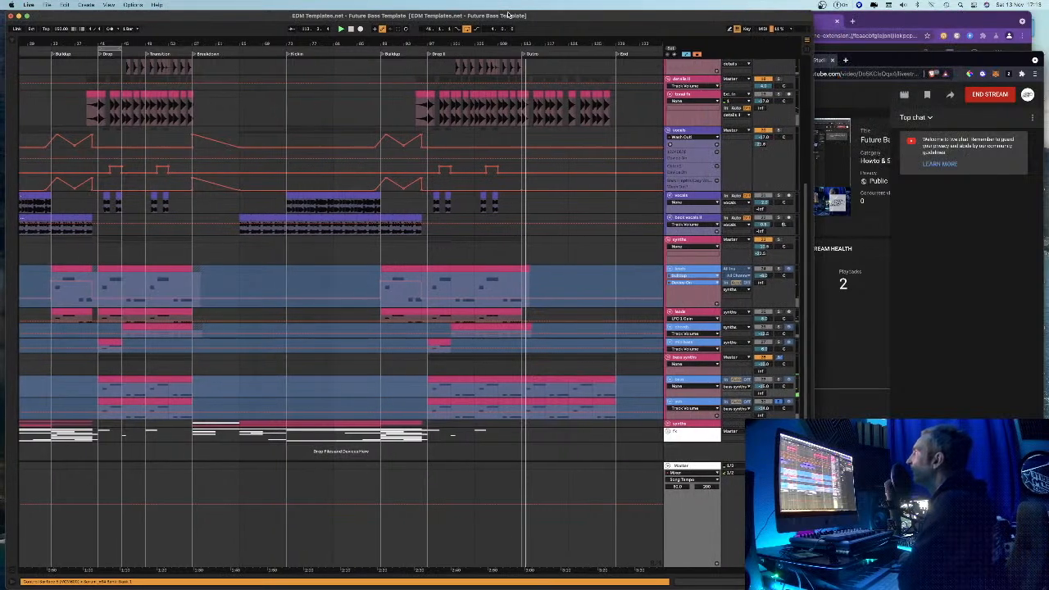
# Select the first Drop locator and fold both leads tracks
pyautogui.click(99, 56)
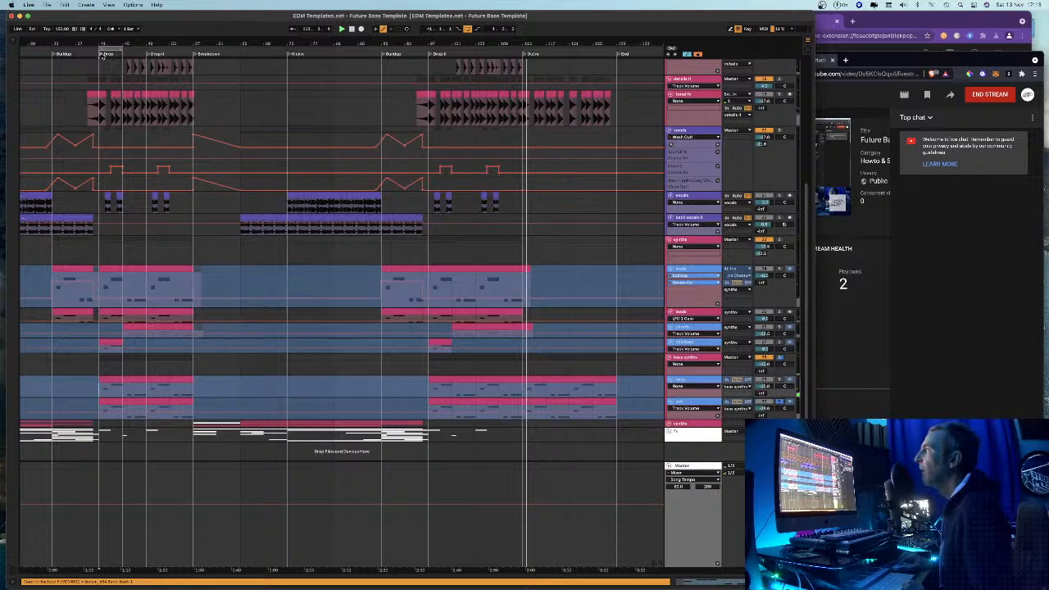
pyautogui.moveTo(104, 45); pyautogui.dragTo(254, 148)
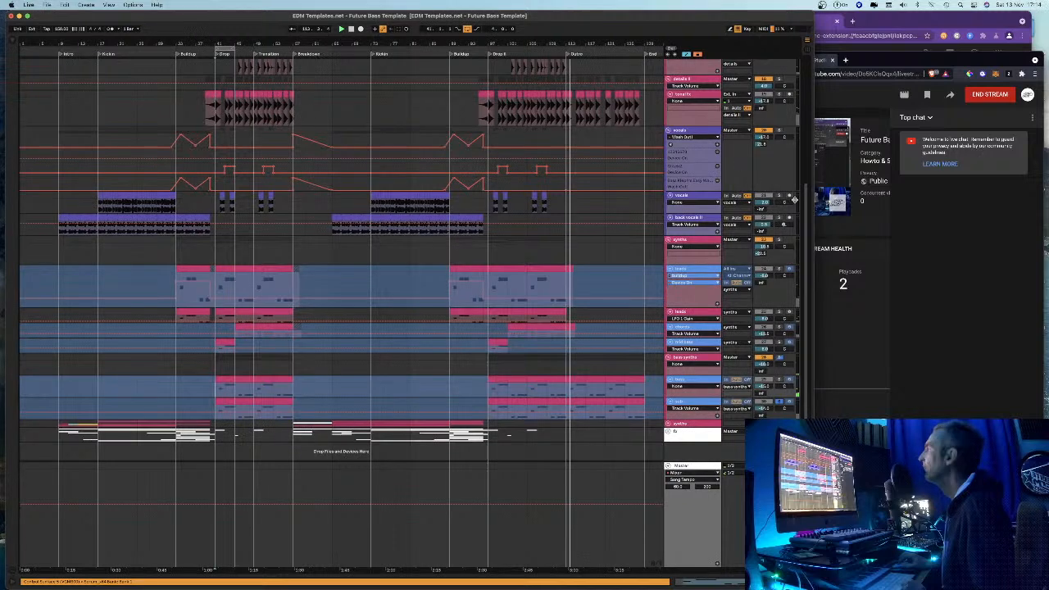
pyautogui.moveTo(556, 41); pyautogui.dragTo(557, 36)
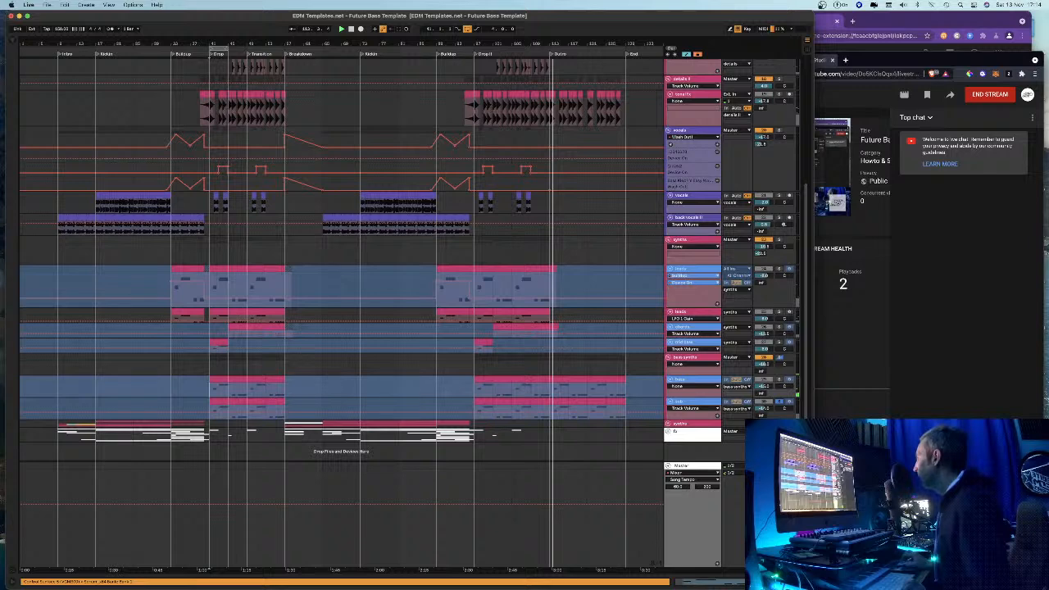
pyautogui.click(669, 267)
pyautogui.click(670, 277)
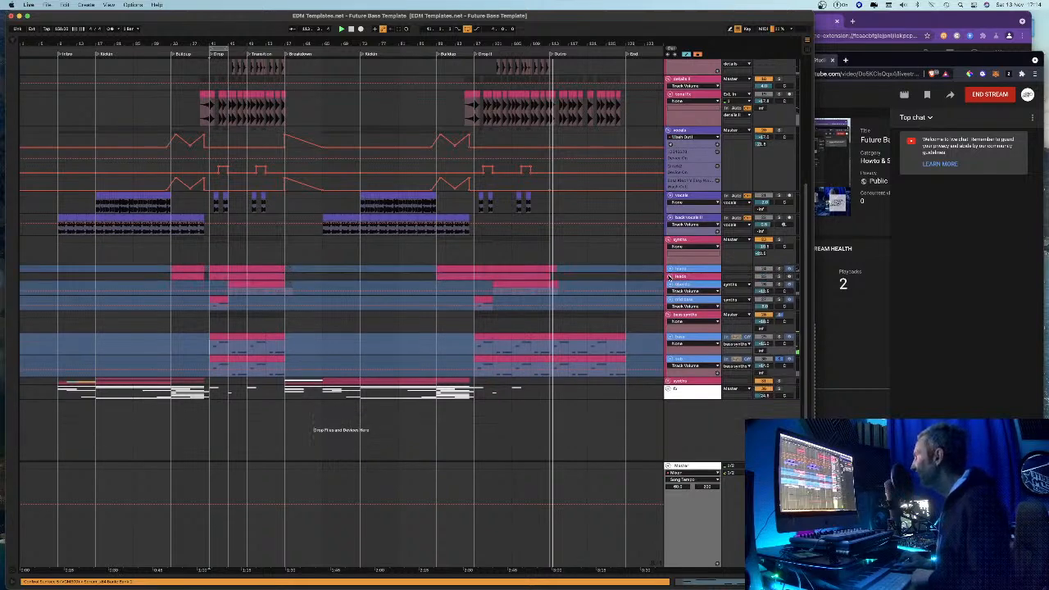
# Toggle the first leads track's solo on and off, select the second leads track's clip in the second drop, and try playback
pyautogui.click(779, 270)
pyautogui.click(779, 270)
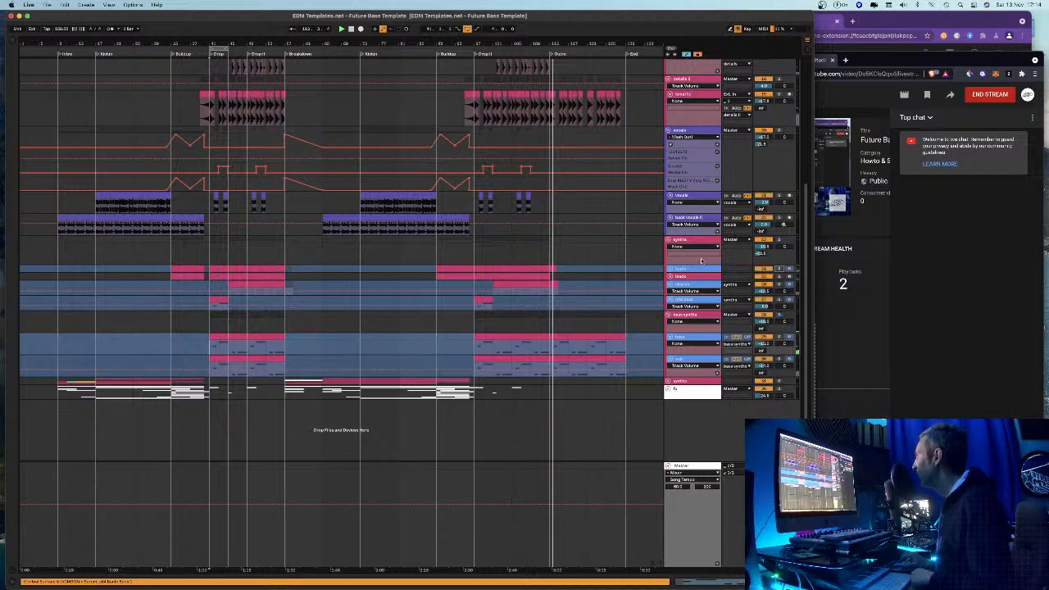
pyautogui.click(475, 274)
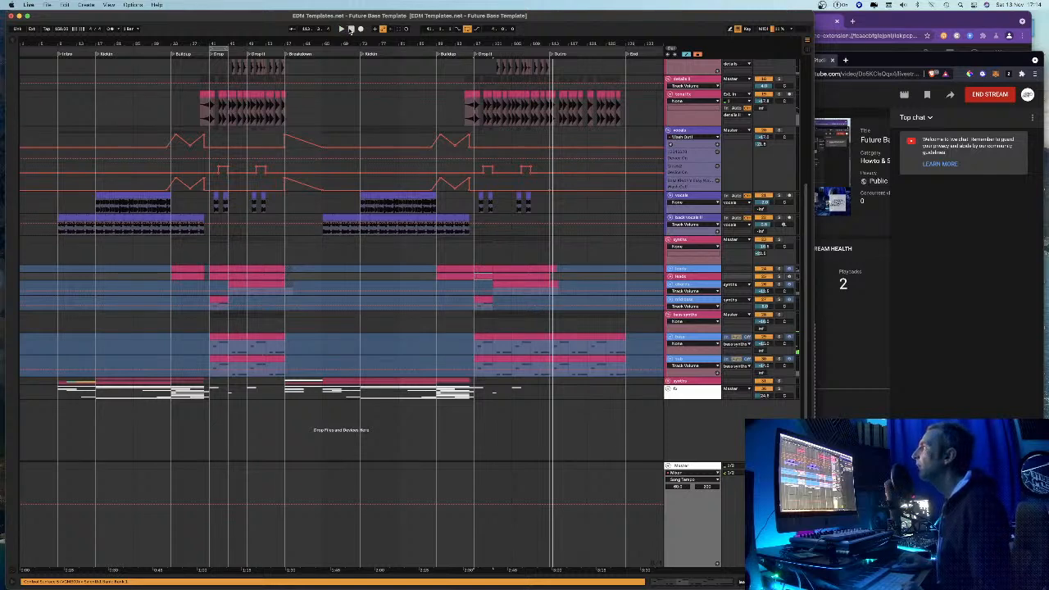
pyautogui.click(342, 29)
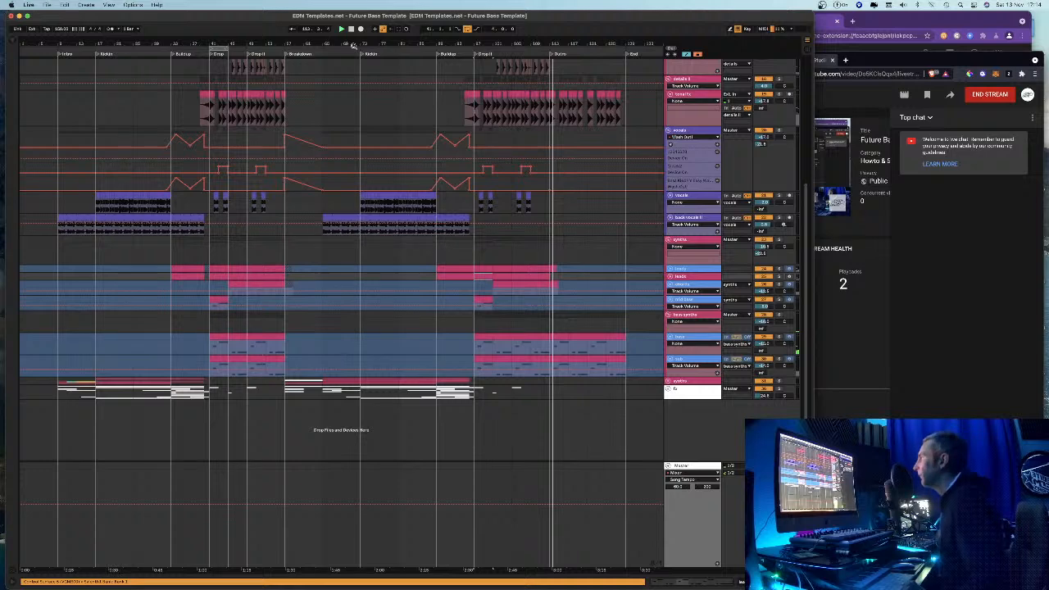
pyautogui.click(704, 277)
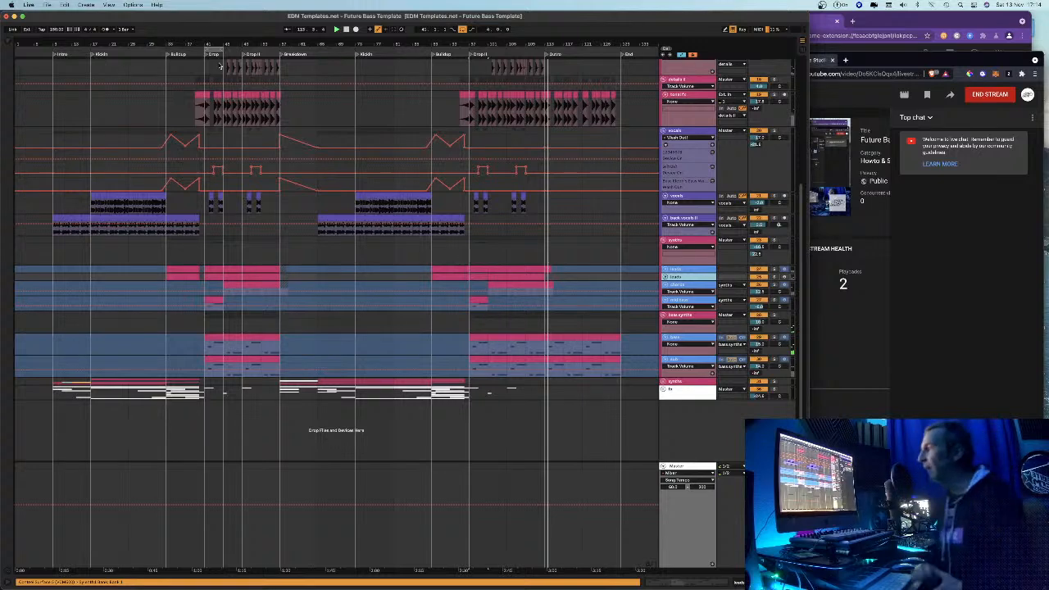
pyautogui.moveTo(209, 45)
pyautogui.mouseDown()
pyautogui.moveTo(208, 78)
pyautogui.moveTo(208, 41)
pyautogui.mouseUp()
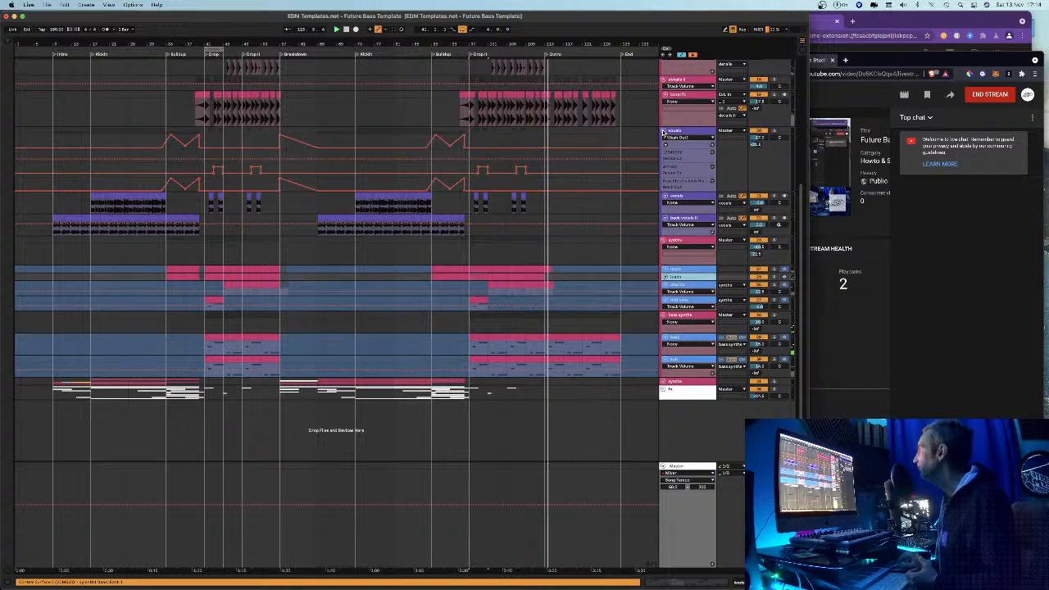
# Open the chords track's clip in the second drop to view its notes
pyautogui.scroll(1, 367, 215)
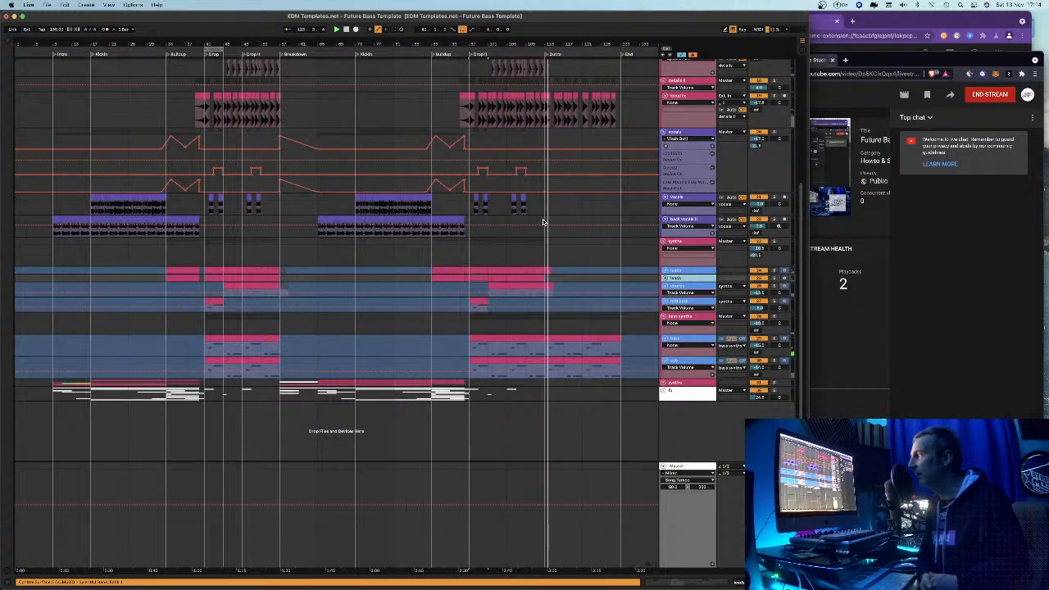
pyautogui.click(498, 286)
pyautogui.doubleClick(497, 286)
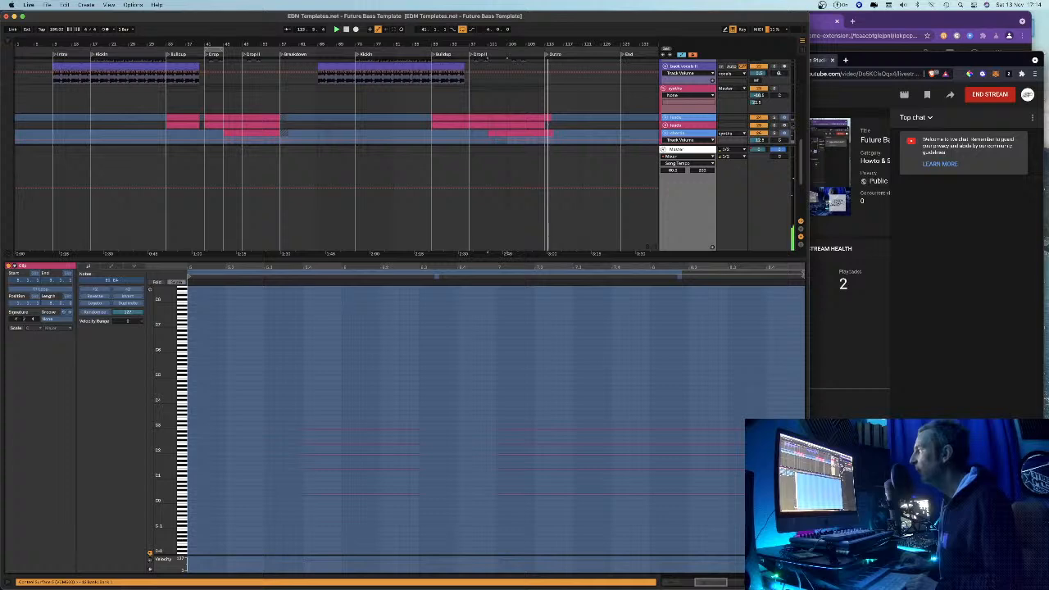
# Examine the notes across the opening bars of the chords clip in the second drop, and reselect that clip
pyautogui.moveTo(166, 367); pyautogui.dragTo(177, 367)
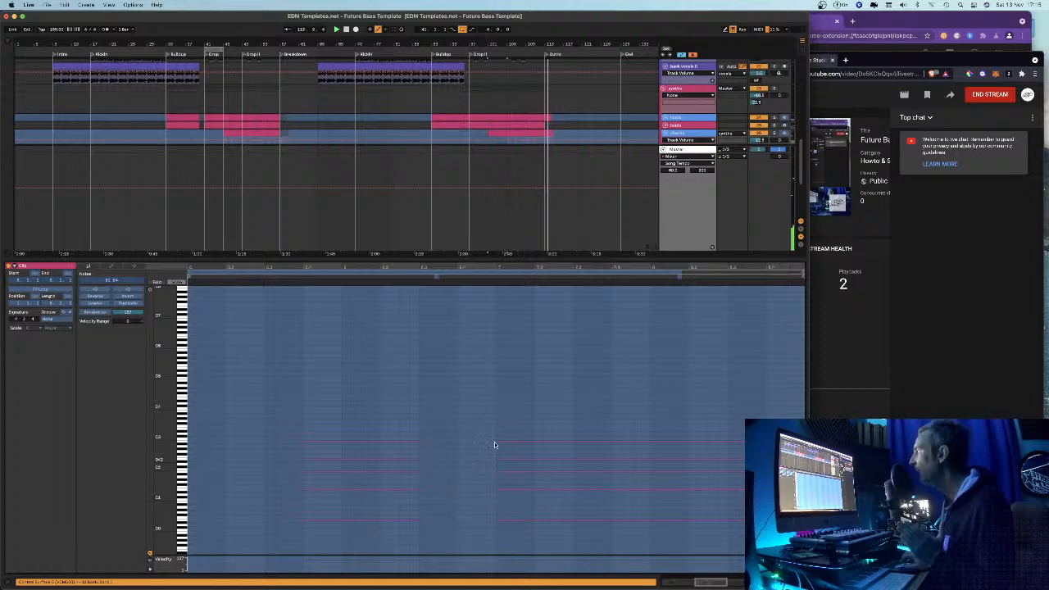
pyautogui.moveTo(608, 268); pyautogui.dragTo(393, 283)
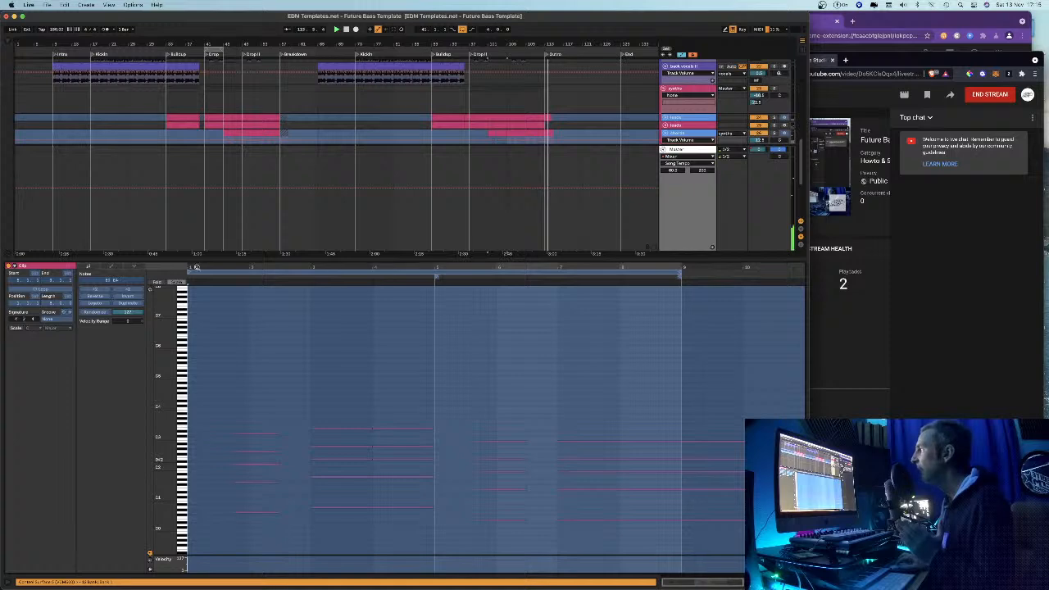
pyautogui.moveTo(198, 267); pyautogui.dragTo(198, 267)
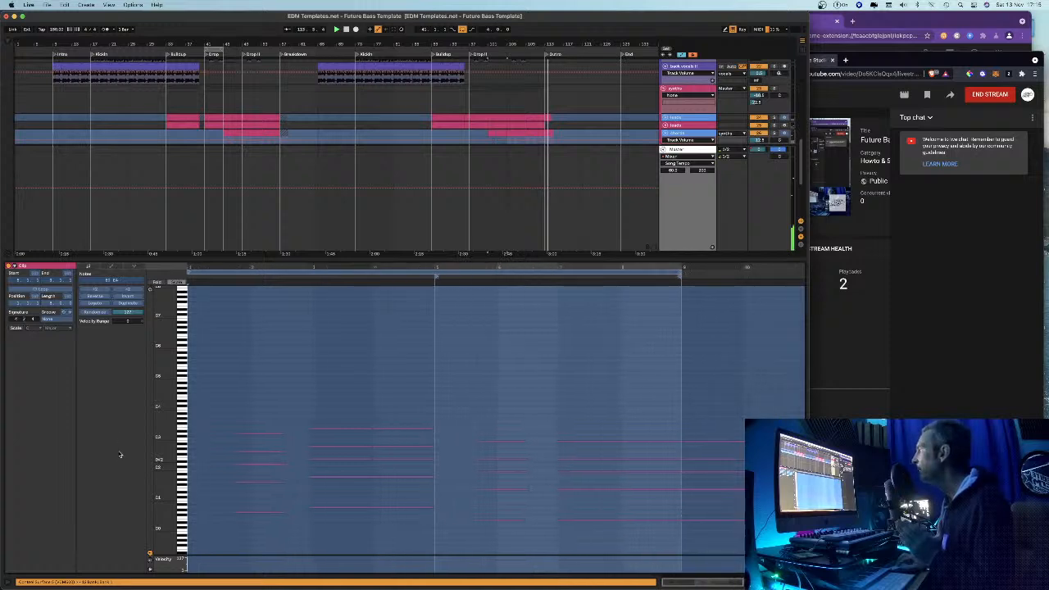
pyautogui.scroll(-3, 180, 443)
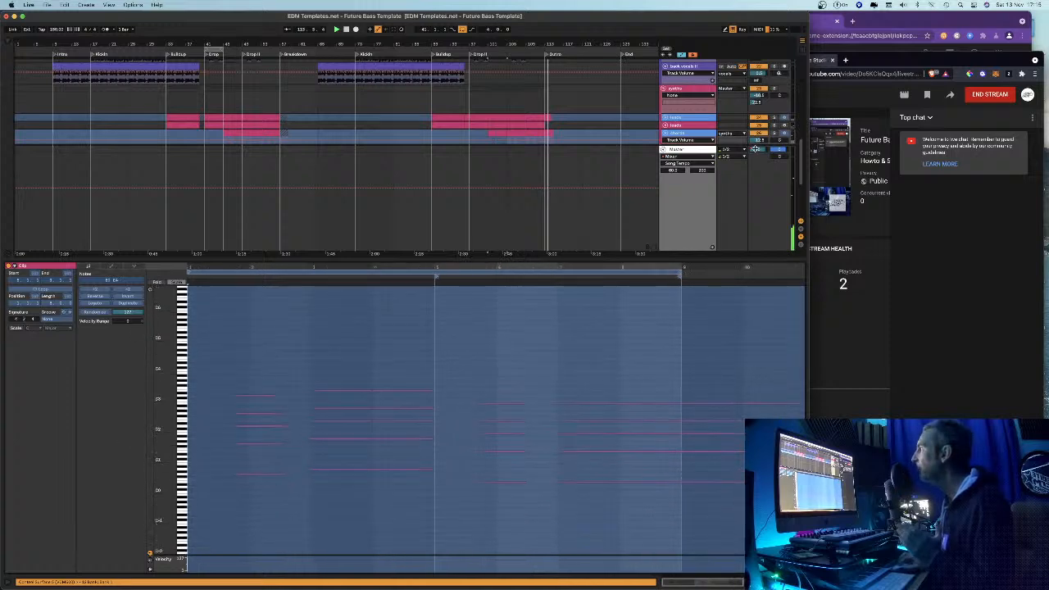
pyautogui.click(517, 132)
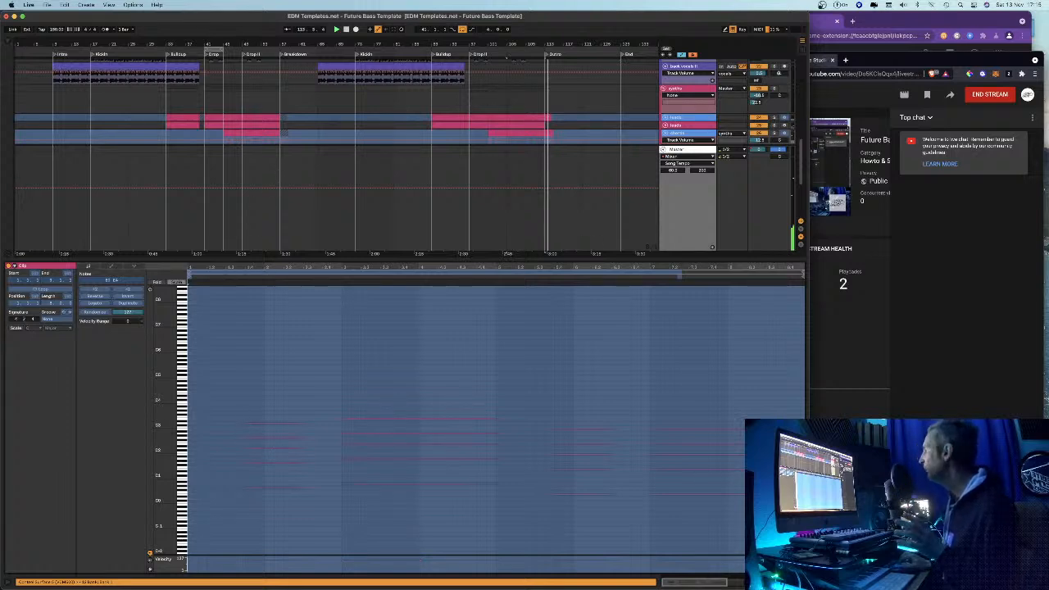
# Hide the clip's note editor and look over the arrangement from the breakdown to the outro, returning to the full-song view
pyautogui.press('super+alt+l')
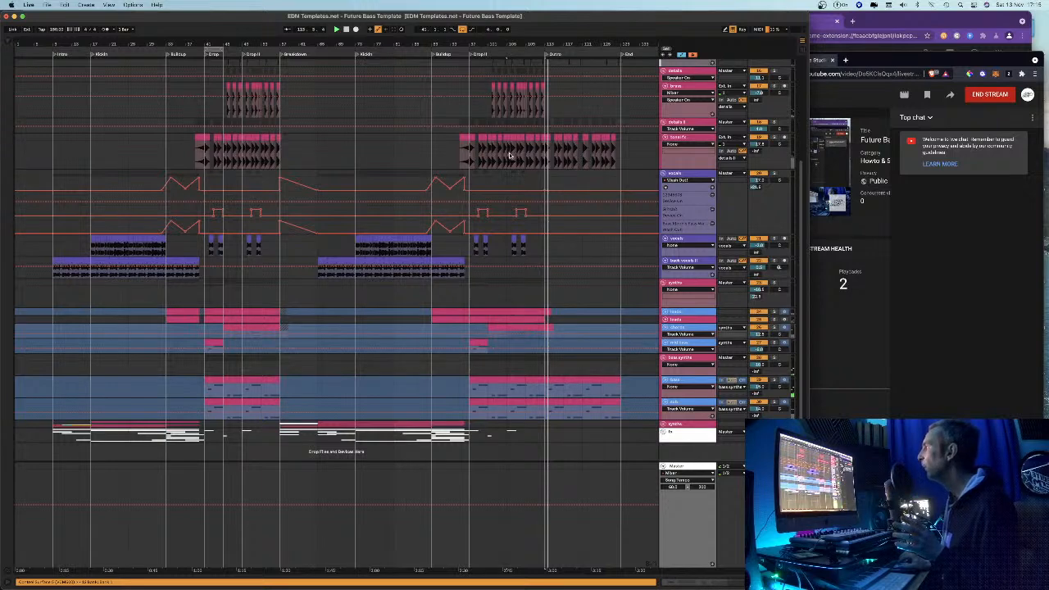
pyautogui.moveTo(507, 43); pyautogui.dragTo(507, 82)
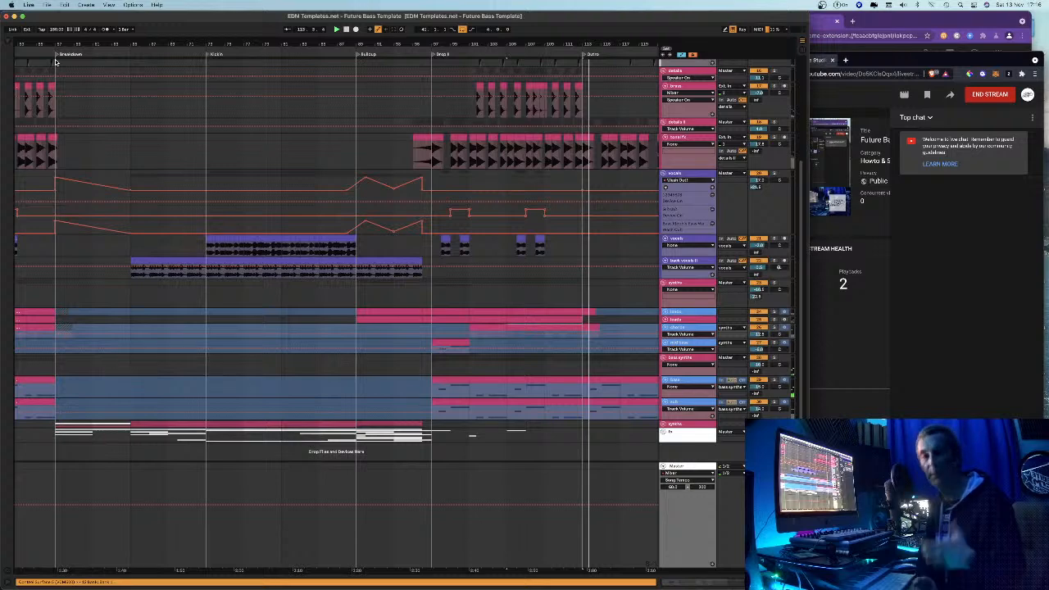
pyautogui.moveTo(94, 42); pyautogui.dragTo(300, 41)
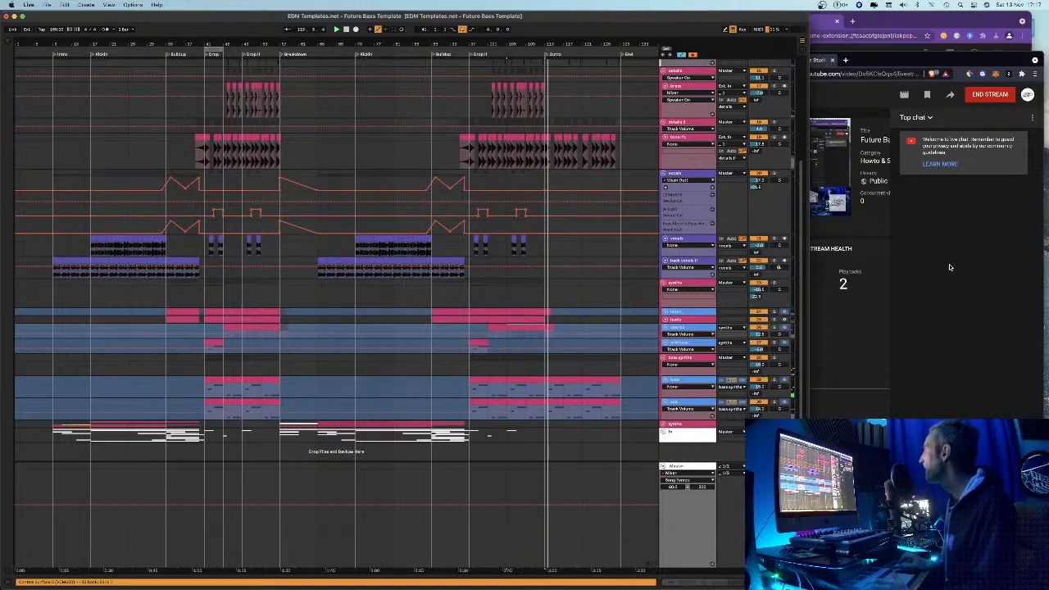
# Switch to YouTube Studio and end the live stream, confirming that it should stop
pyautogui.click(942, 345)
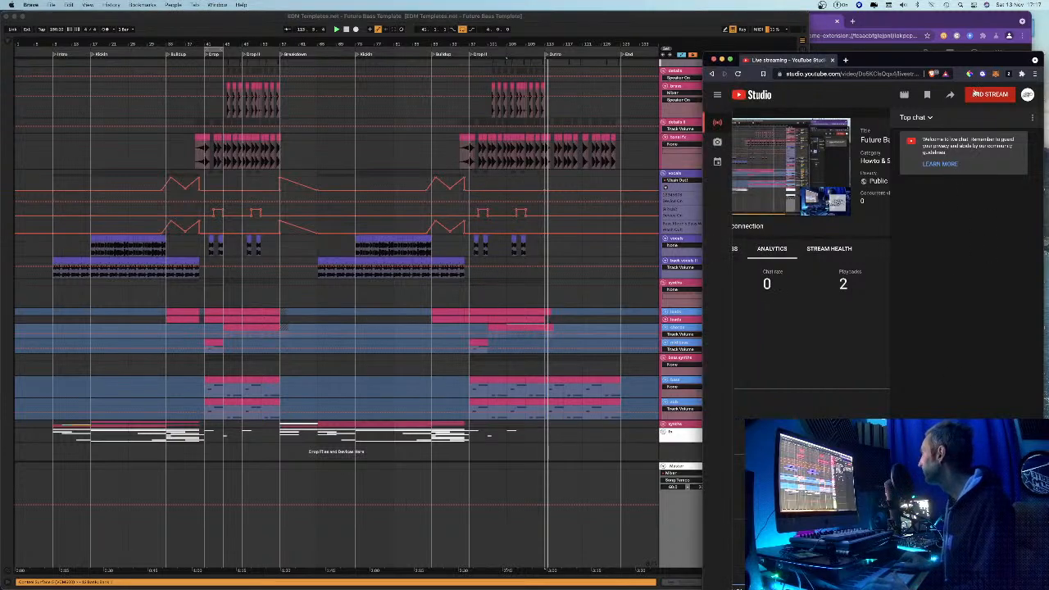
pyautogui.click(991, 95)
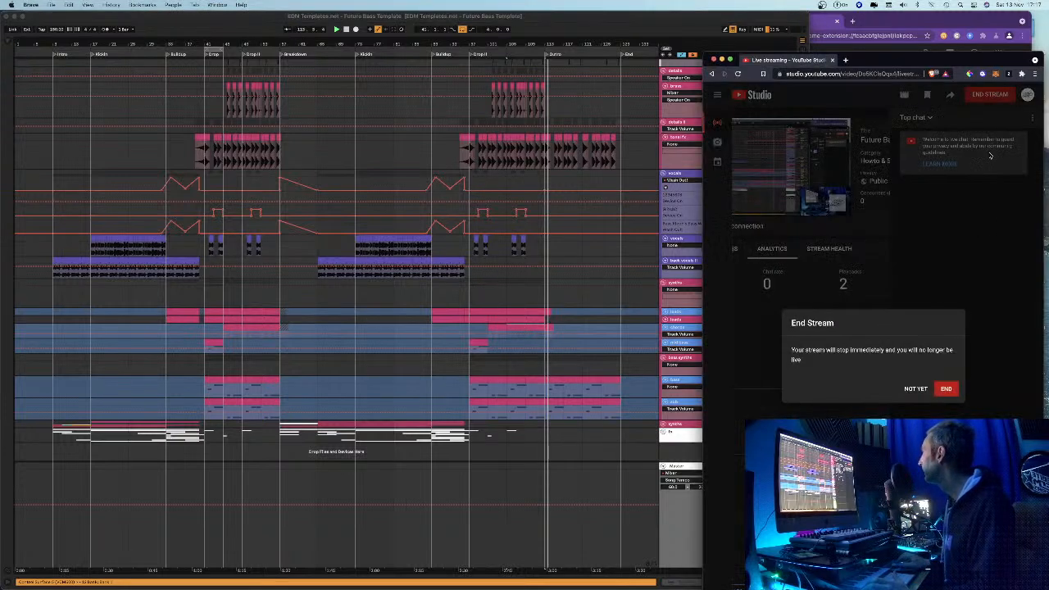
pyautogui.click(944, 385)
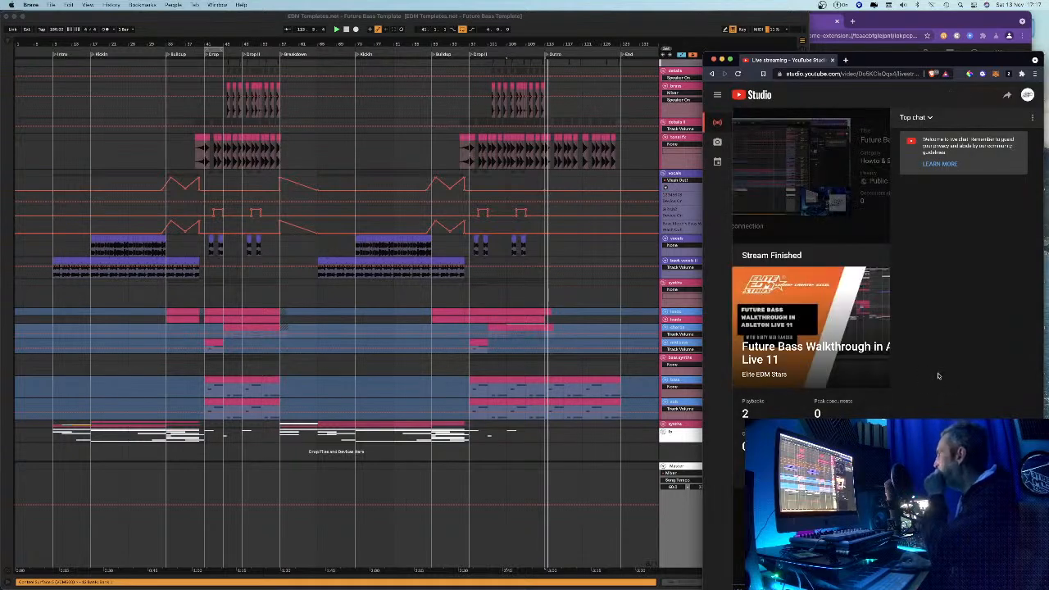